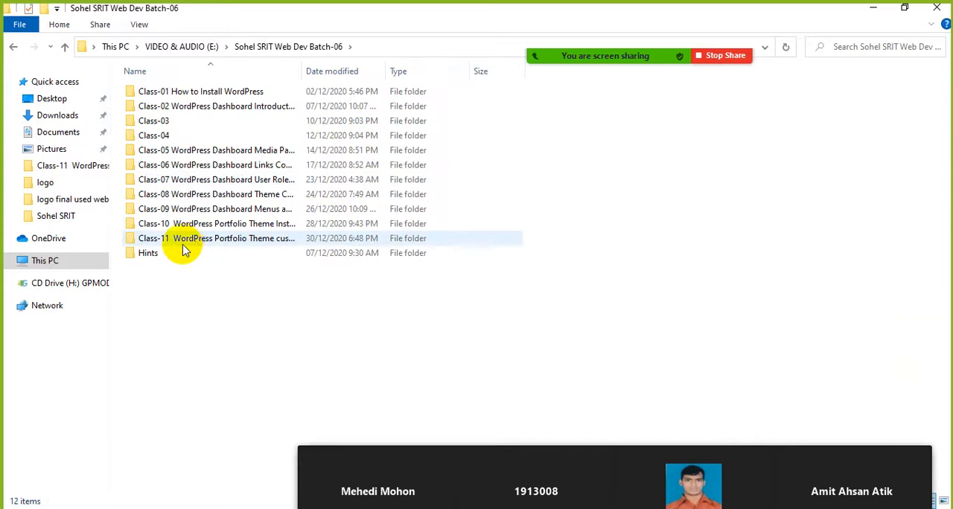
Open the Class-11 WordPress Portfolio Theme customization document from the Class-11 folder and review its class title and topics
{"action": "double_click", "coordinate": [187, 240]}
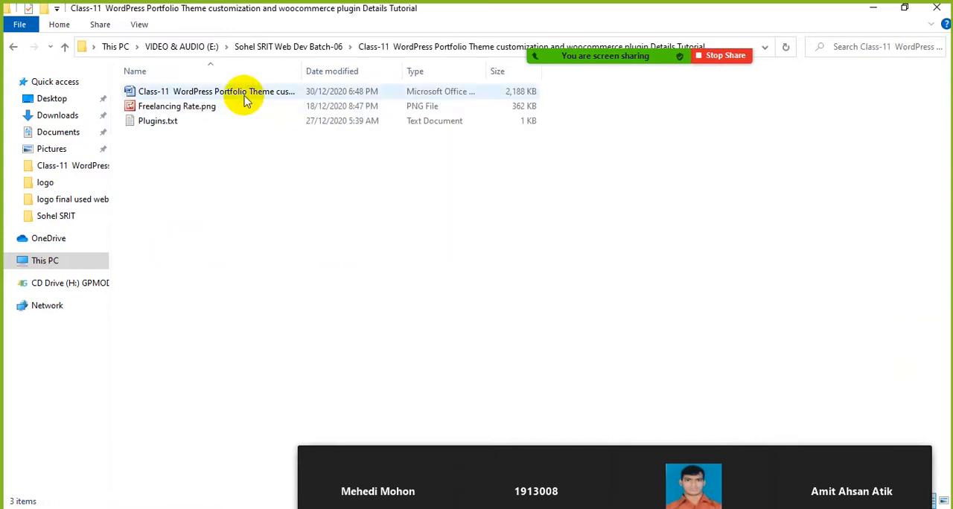
{"action": "double_click", "coordinate": [245, 93]}
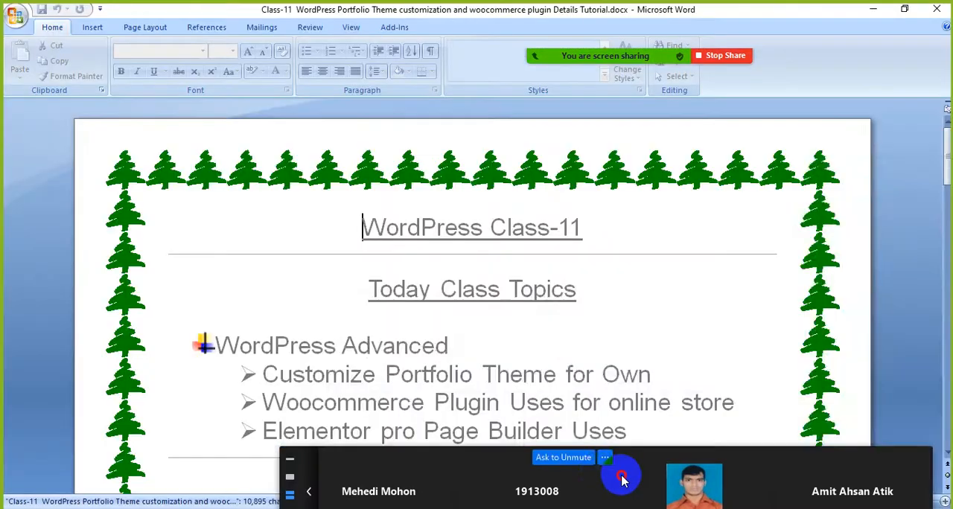
{"action": "left_click_drag", "start_coordinate": [623, 480], "coordinate": [647, 261]}
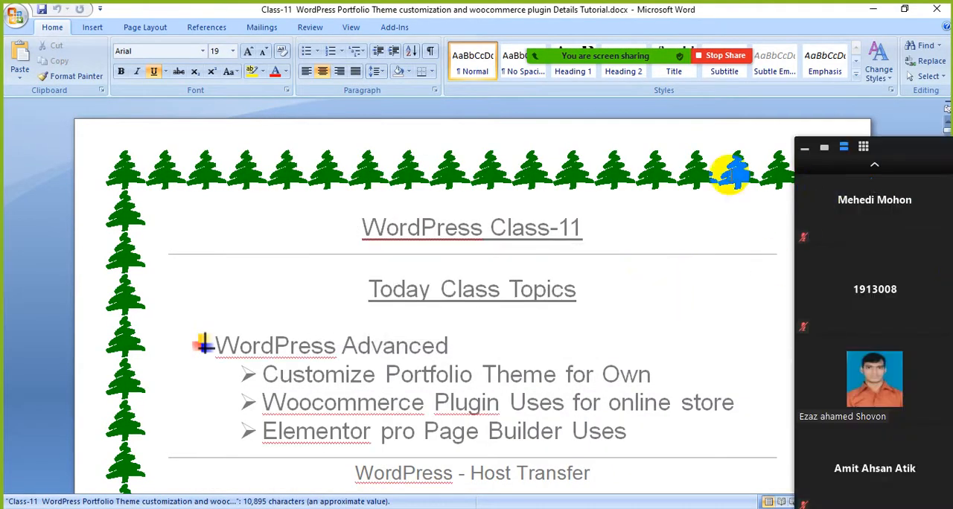
{"action": "scroll", "coordinate": [617, 228], "scroll_direction": "down", "scroll_amount": 1}
{"action": "scroll", "coordinate": [617, 228], "scroll_direction": "down", "scroll_amount": 1}
{"action": "left_click_drag", "start_coordinate": [600, 144], "coordinate": [419, 142]}
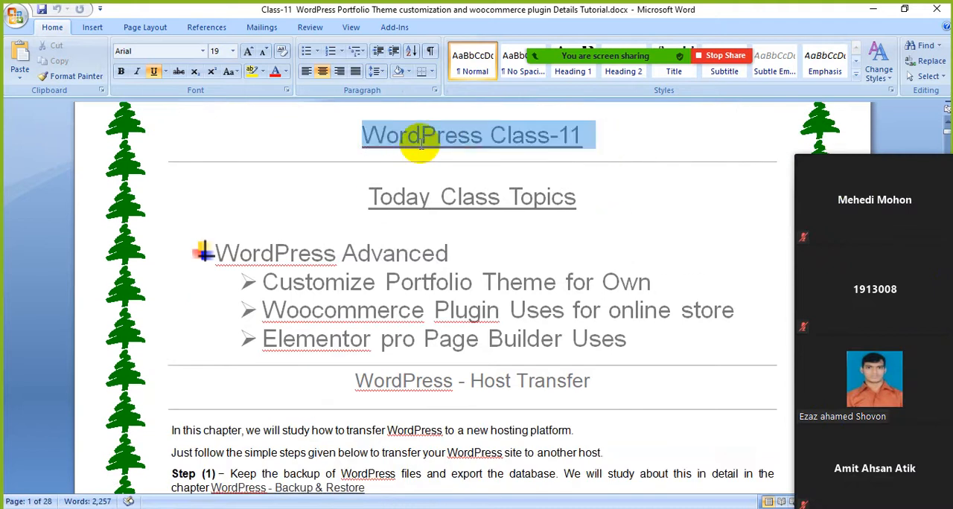
{"action": "left_click", "coordinate": [601, 260]}
Minimise the document and folder windows and switch to Firefox with the Education Base WordPress dashboard
{"action": "left_click", "coordinate": [871, 10]}
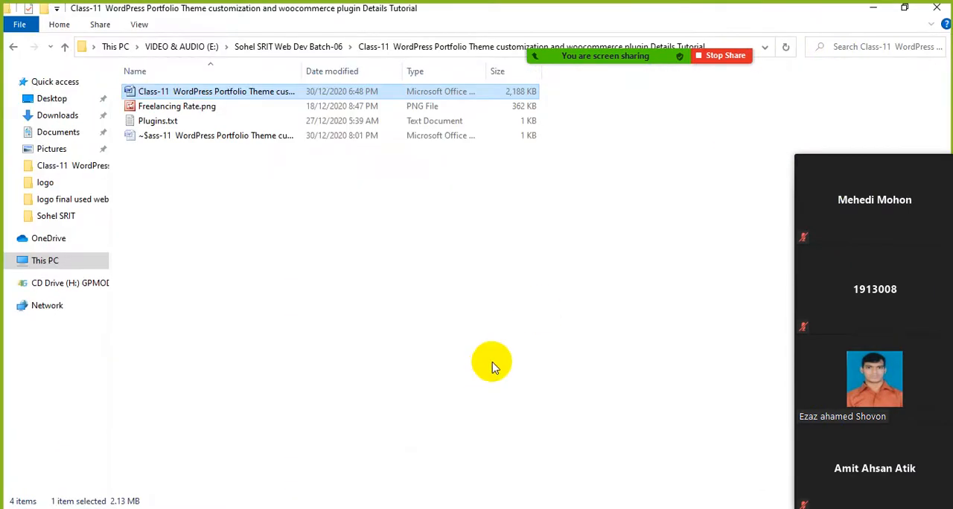
{"action": "left_click", "coordinate": [875, 15]}
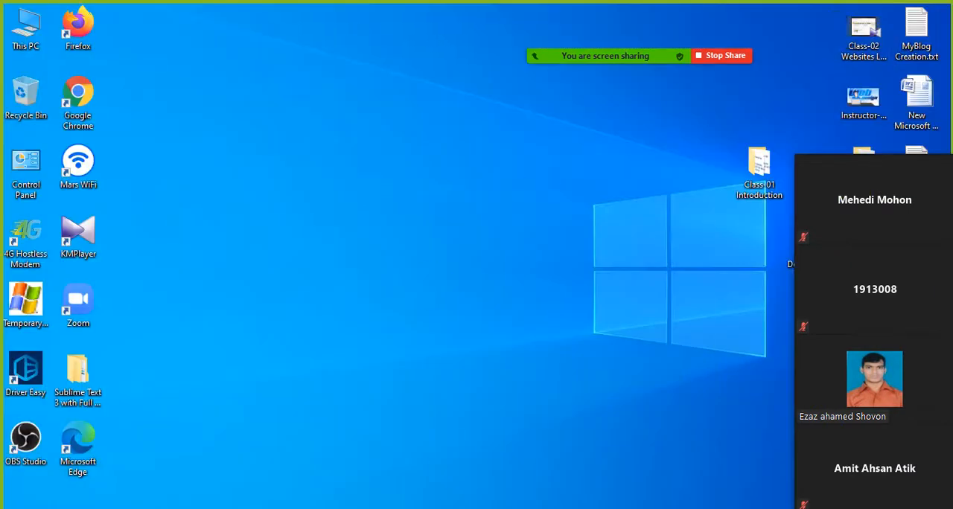
{"action": "mouse_move", "coordinate": [428, 508]}
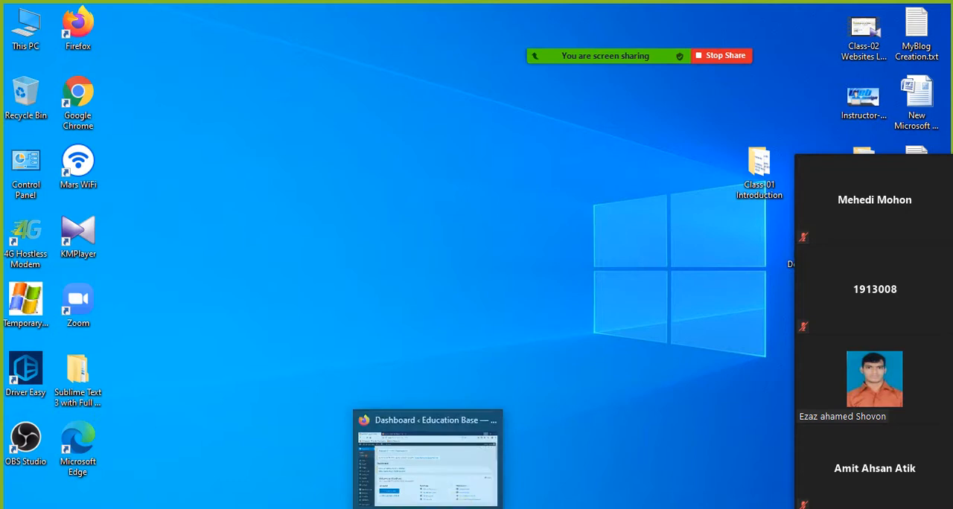
{"action": "left_click", "coordinate": [458, 485]}
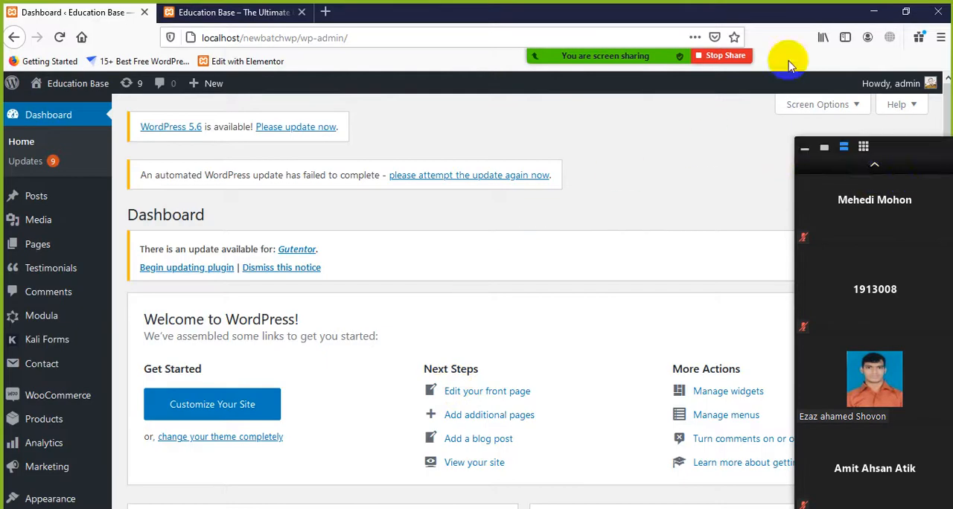
Open the list of installed plugins in the WordPress admin
{"action": "mouse_move", "coordinate": [625, 63]}
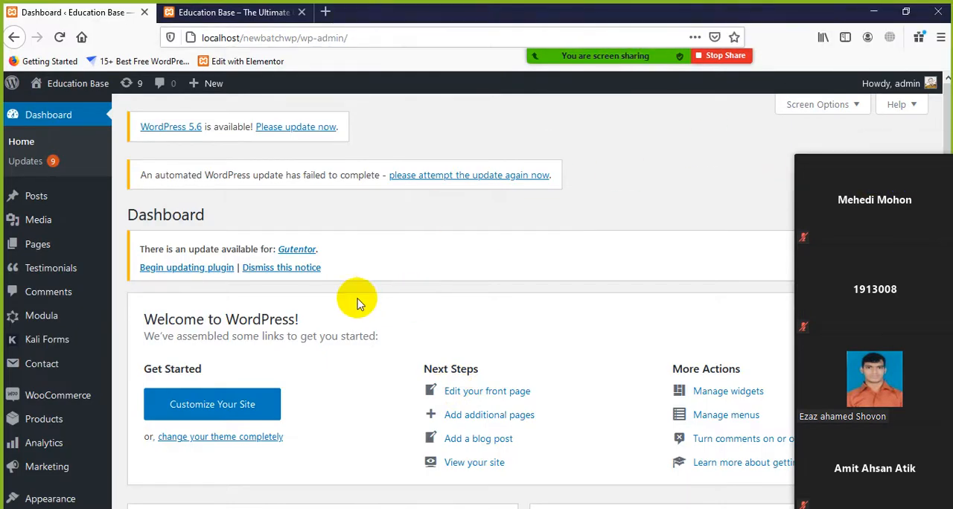
{"action": "scroll", "coordinate": [42, 273], "scroll_direction": "down", "scroll_amount": 3}
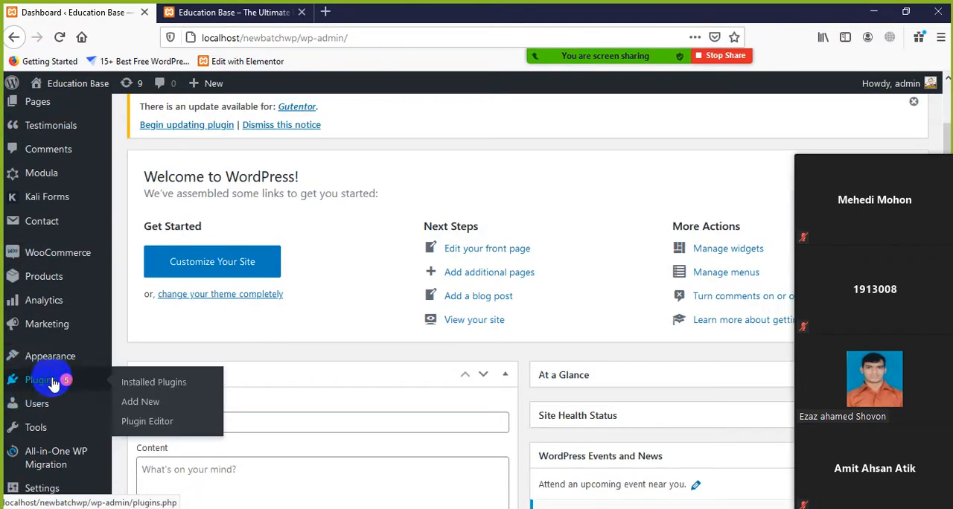
{"action": "mouse_move", "coordinate": [37, 257]}
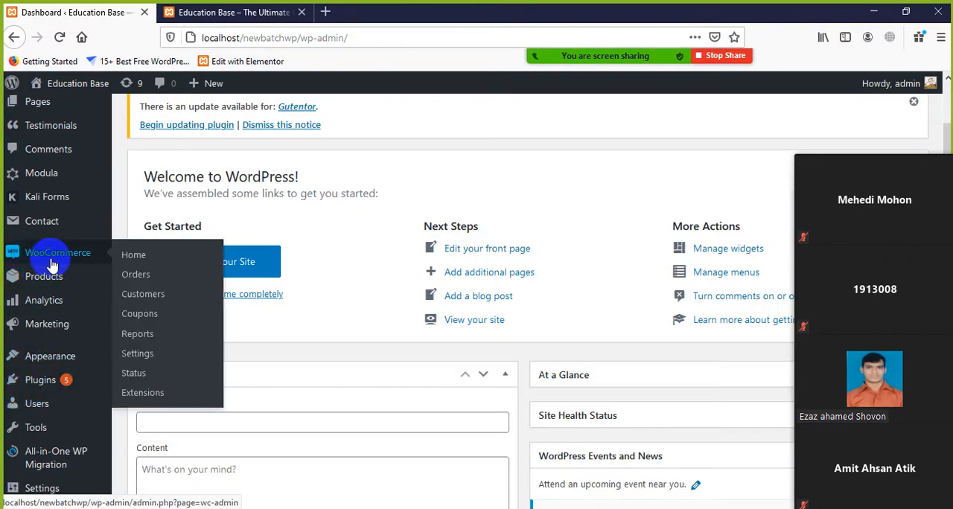
{"action": "scroll", "coordinate": [41, 373], "scroll_direction": "down", "scroll_amount": 2}
{"action": "mouse_move", "coordinate": [19, 311]}
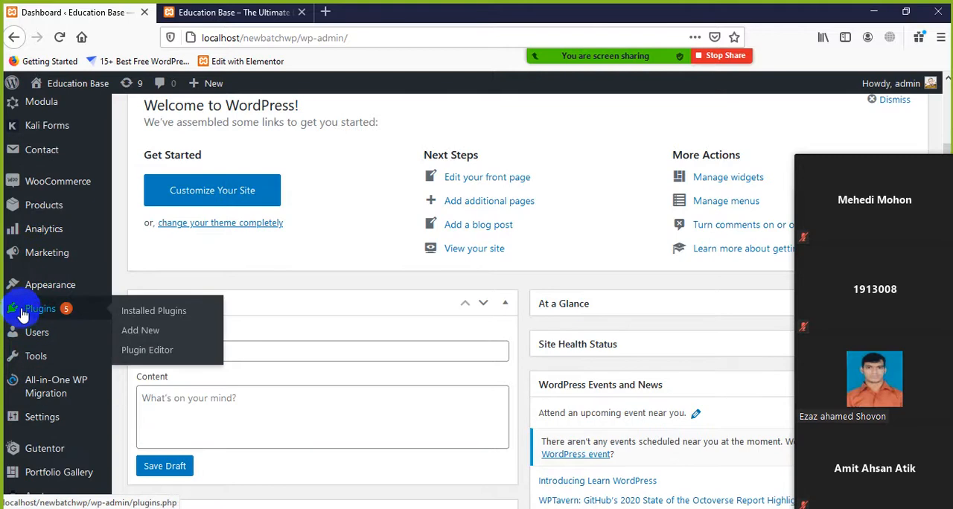
{"action": "left_click", "coordinate": [138, 319]}
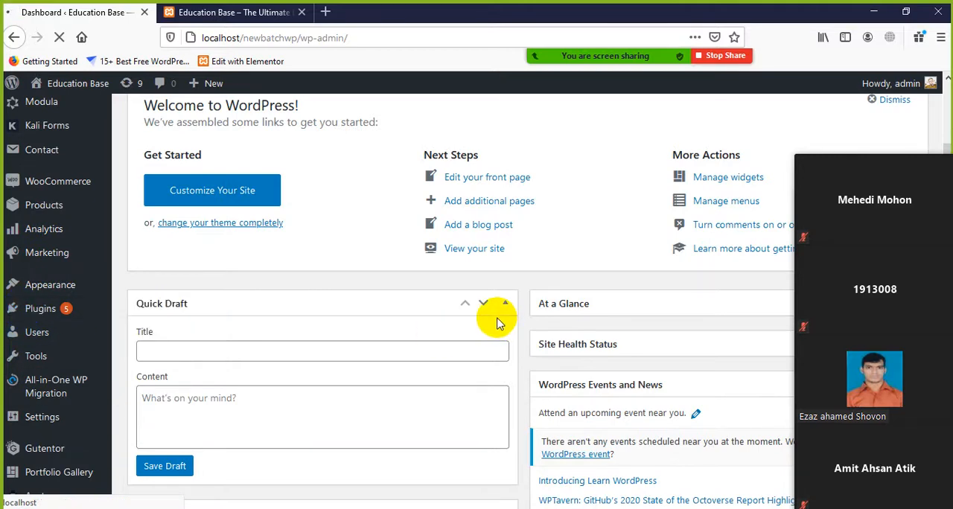
Examine the installed plugins list down to the WooCommerce entry
{"action": "mouse_move", "coordinate": [936, 226]}
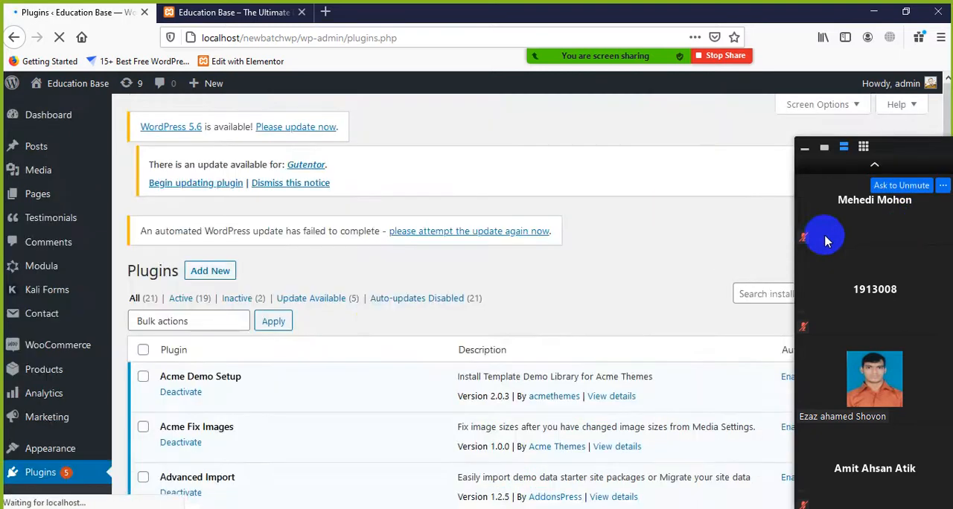
{"action": "scroll", "coordinate": [320, 327], "scroll_direction": "down", "scroll_amount": 3}
{"action": "scroll", "coordinate": [319, 330], "scroll_direction": "down", "scroll_amount": 10}
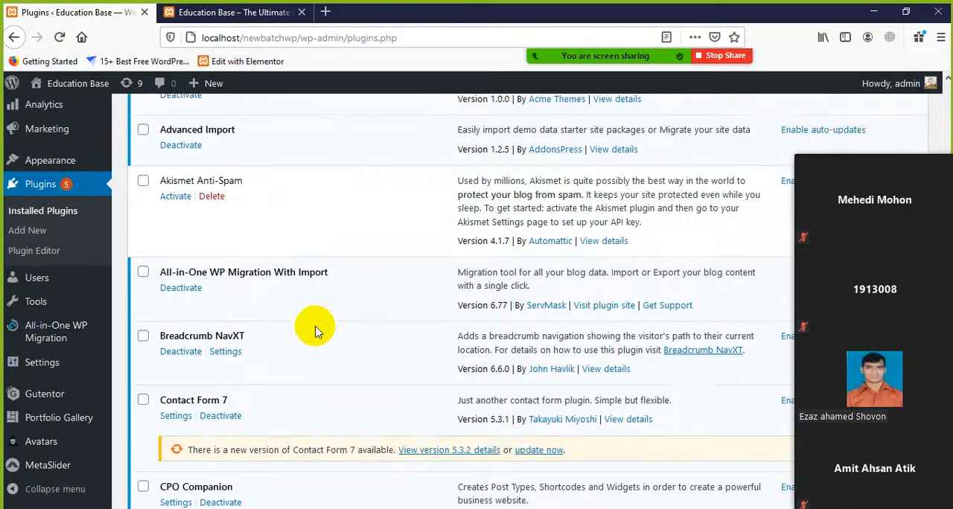
{"action": "scroll", "coordinate": [319, 332], "scroll_direction": "down", "scroll_amount": 8}
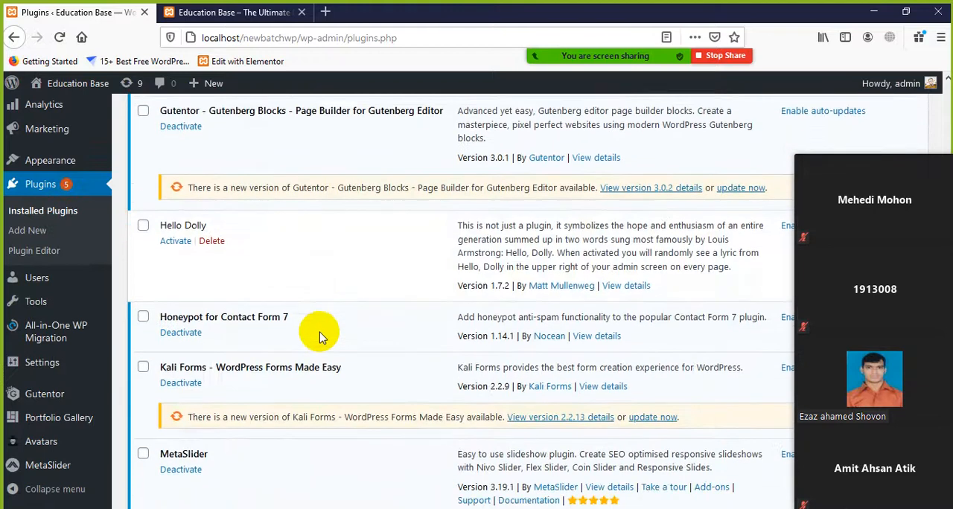
{"action": "scroll", "coordinate": [322, 336], "scroll_direction": "down", "scroll_amount": 7}
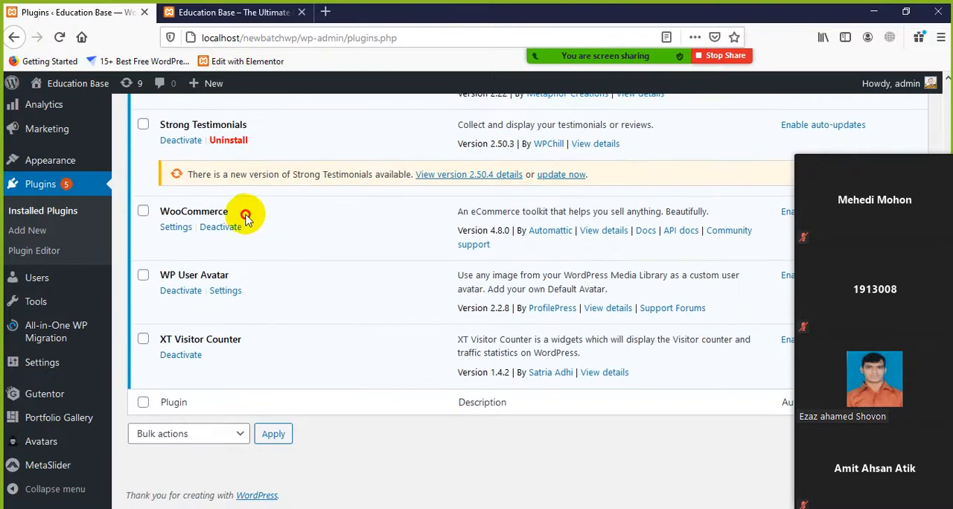
{"action": "left_click_drag", "start_coordinate": [246, 213], "coordinate": [134, 220]}
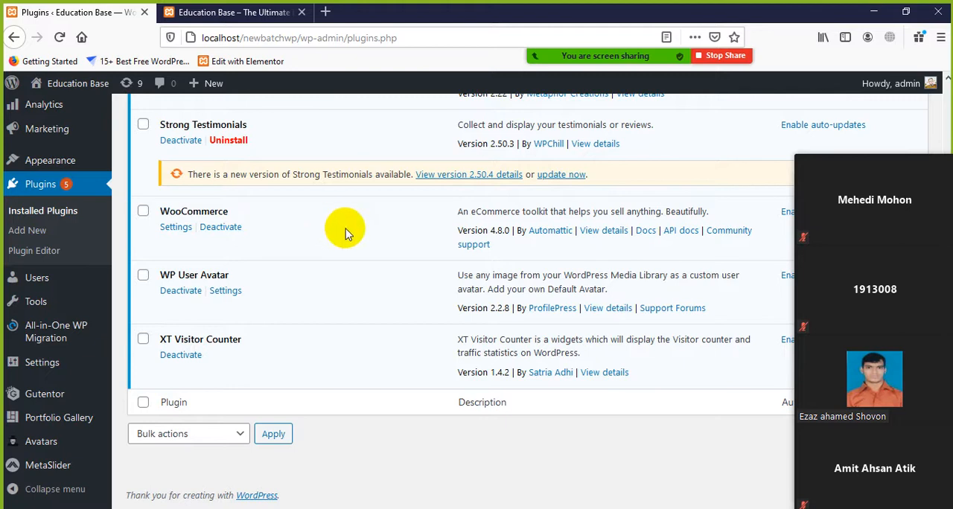
{"action": "left_click_drag", "start_coordinate": [903, 144], "coordinate": [853, 106]}
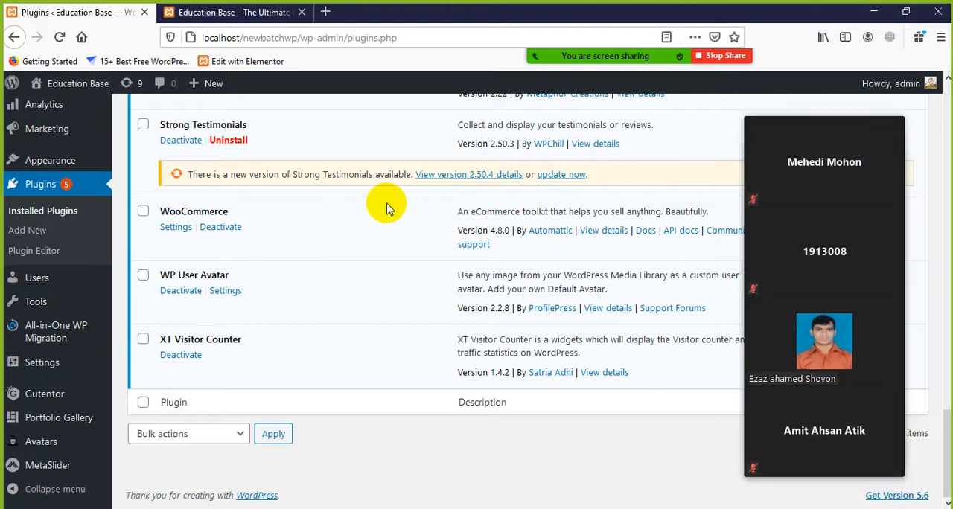
{"action": "left_click_drag", "start_coordinate": [250, 212], "coordinate": [146, 208]}
{"action": "left_click", "coordinate": [369, 218]}
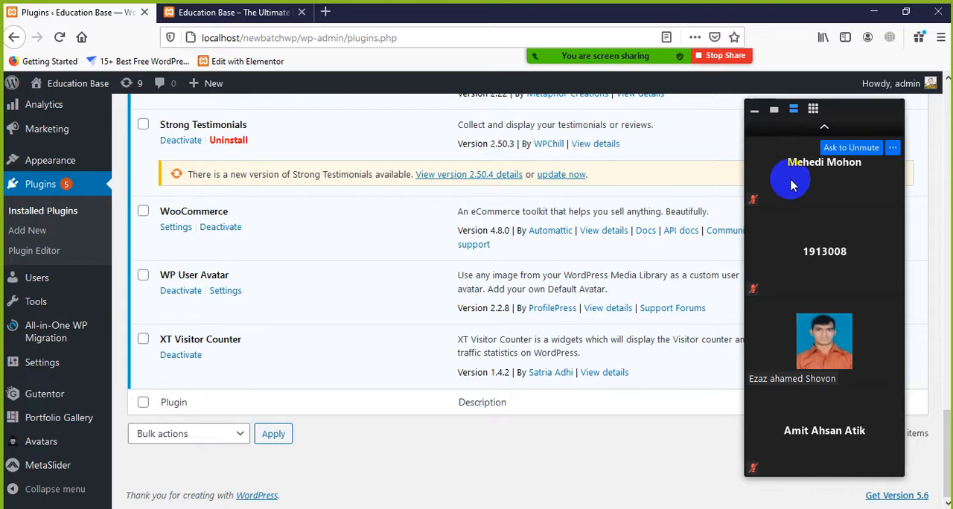
Reposition the floating meeting video panel over the plugins page and bring the earlier participants into view
{"action": "left_click_drag", "start_coordinate": [871, 108], "coordinate": [792, 122]}
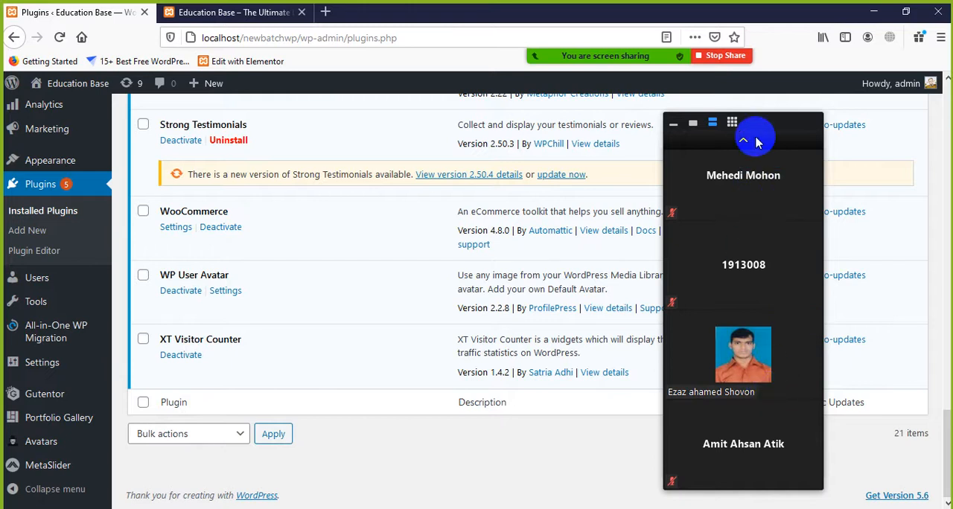
{"action": "left_click_drag", "start_coordinate": [754, 128], "coordinate": [841, 128]}
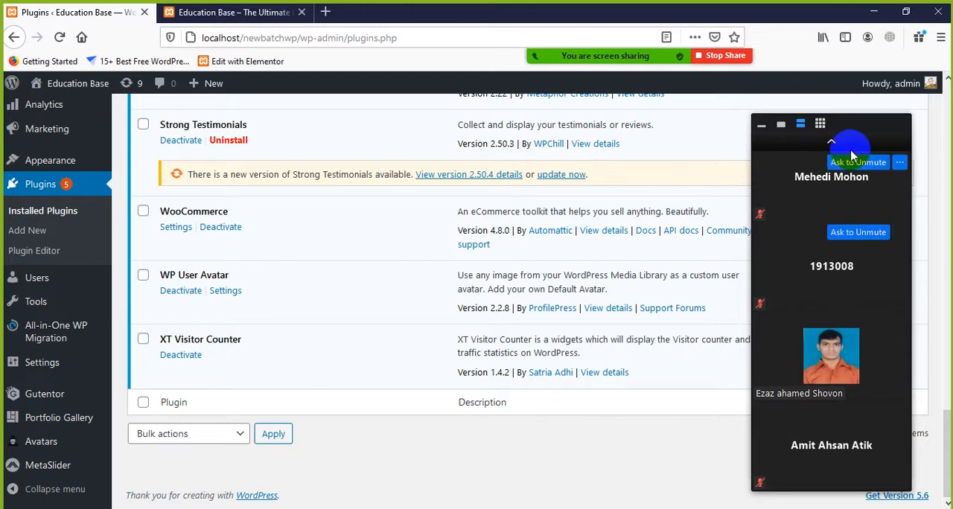
{"action": "left_click", "coordinate": [831, 140]}
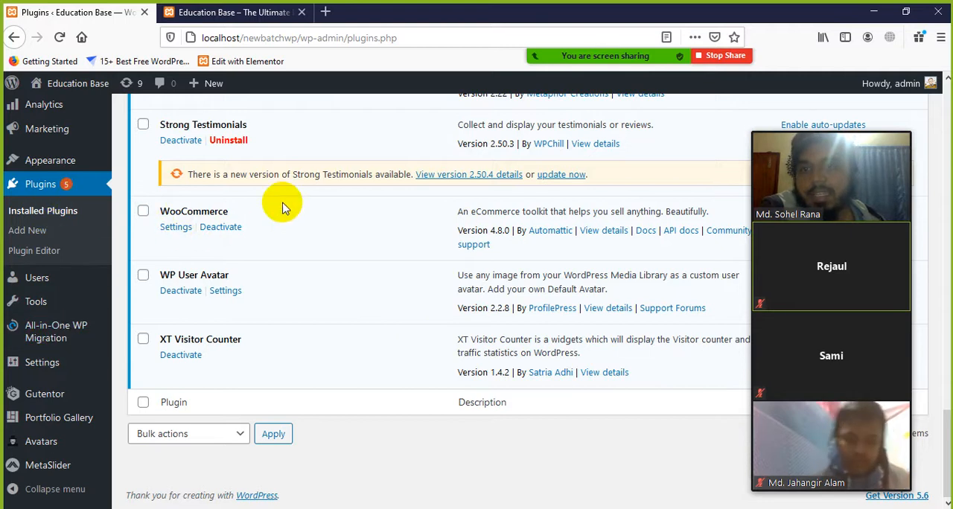
Return from the plugins list to the WordPress Dashboard home page
{"action": "scroll", "coordinate": [135, 249], "scroll_direction": "up", "scroll_amount": 2}
{"action": "scroll", "coordinate": [67, 156], "scroll_direction": "up", "scroll_amount": 10}
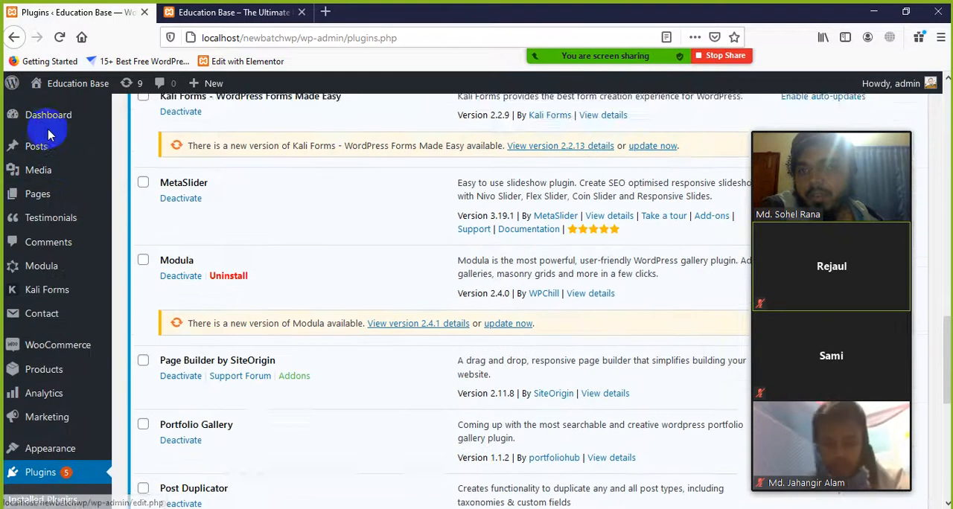
{"action": "left_click", "coordinate": [191, 215]}
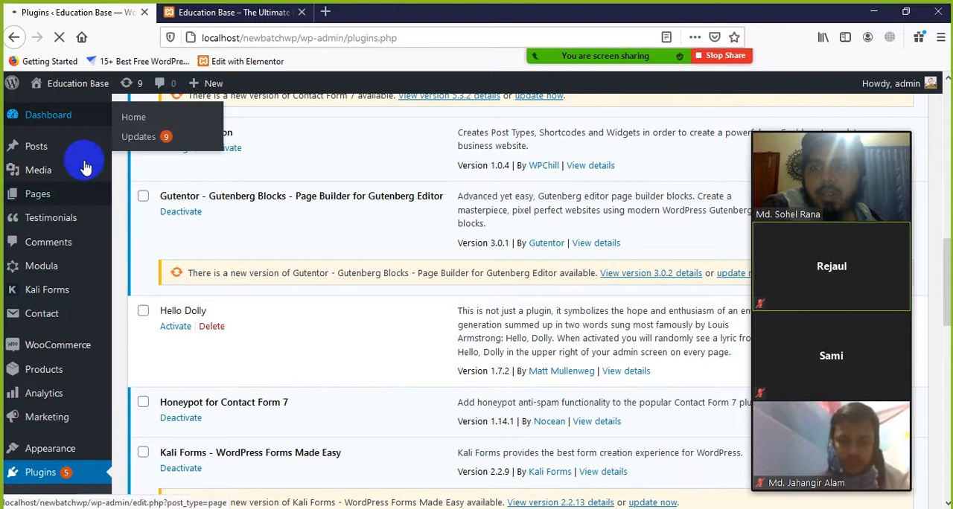
{"action": "left_click", "coordinate": [78, 113]}
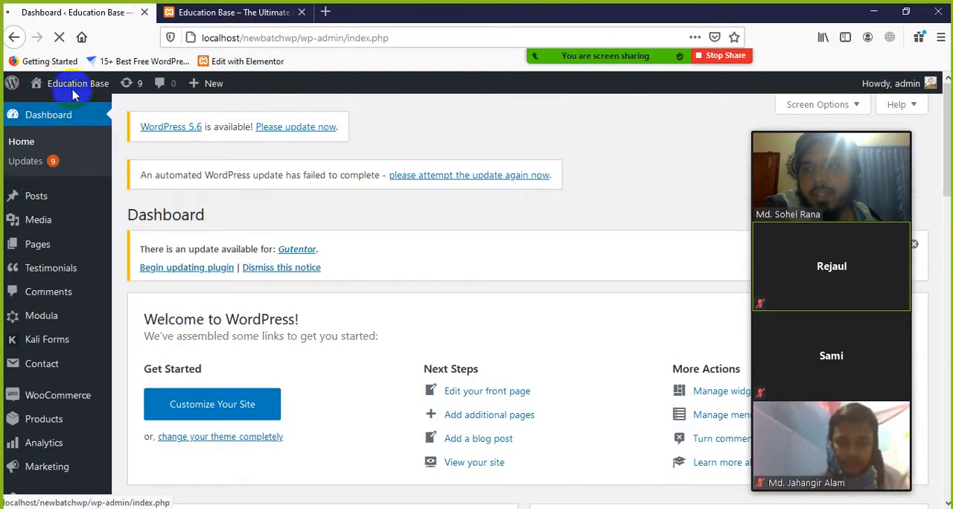
Open the WooCommerce settings from the WordPress admin
{"action": "mouse_move", "coordinate": [73, 89]}
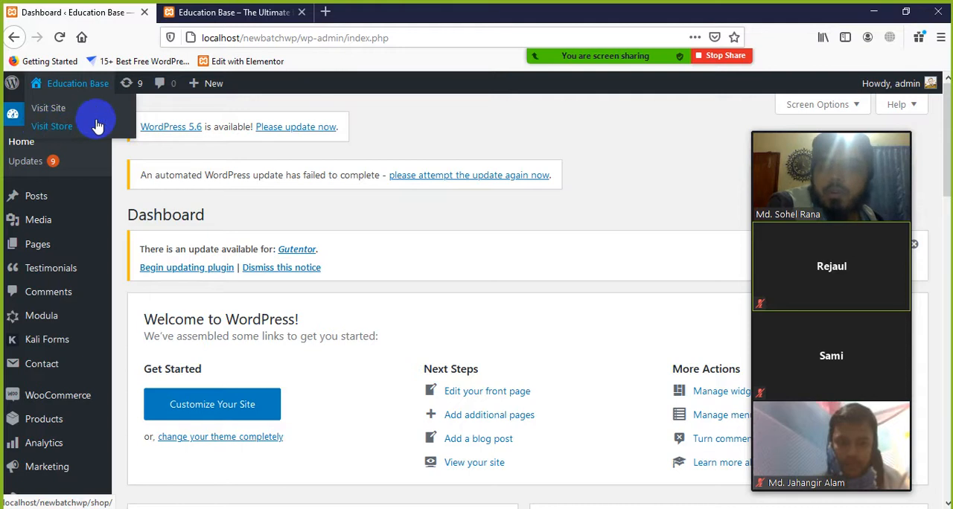
{"action": "scroll", "coordinate": [104, 342], "scroll_direction": "down", "scroll_amount": 3}
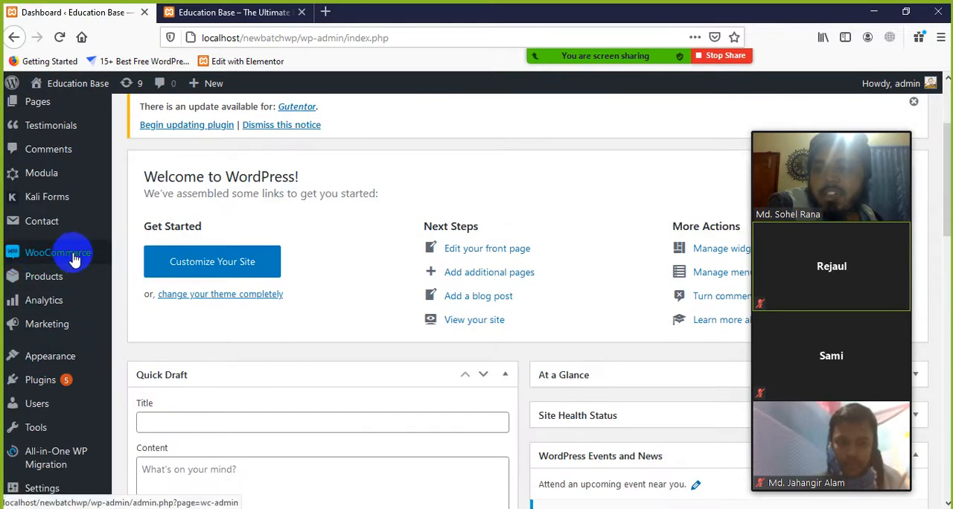
{"action": "mouse_move", "coordinate": [71, 258]}
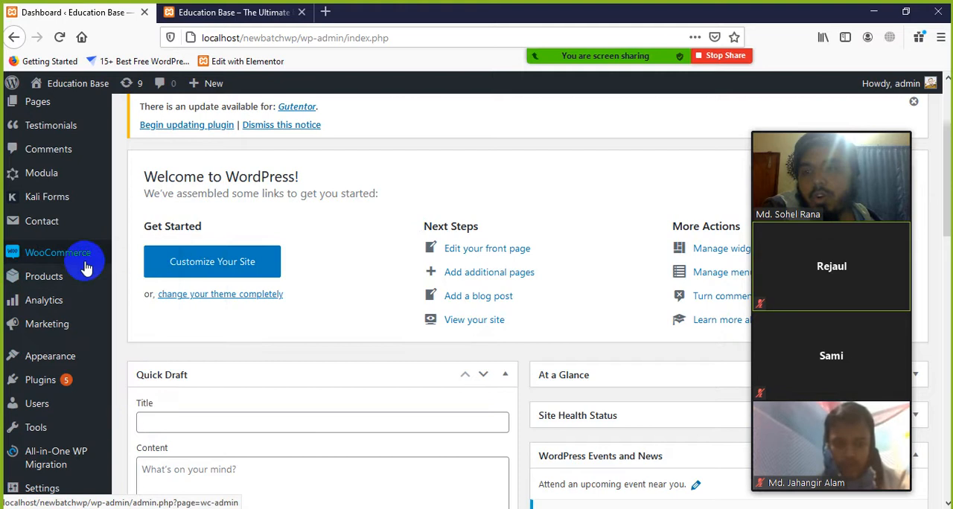
{"action": "mouse_move", "coordinate": [56, 285]}
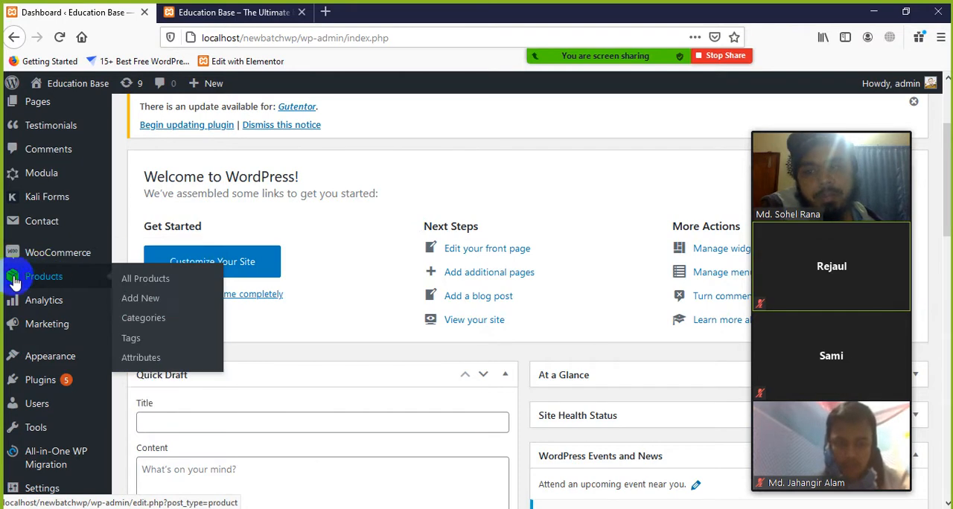
{"action": "left_click", "coordinate": [153, 281]}
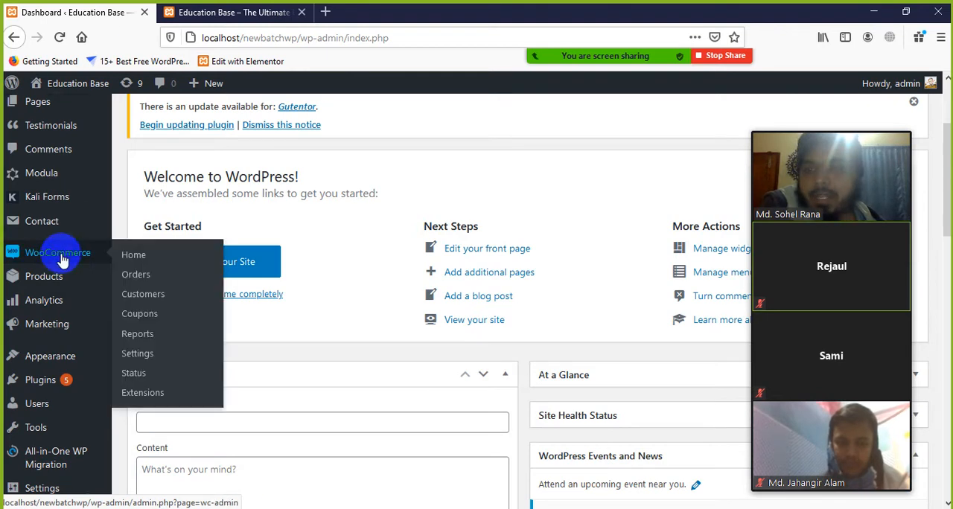
{"action": "left_click", "coordinate": [138, 354]}
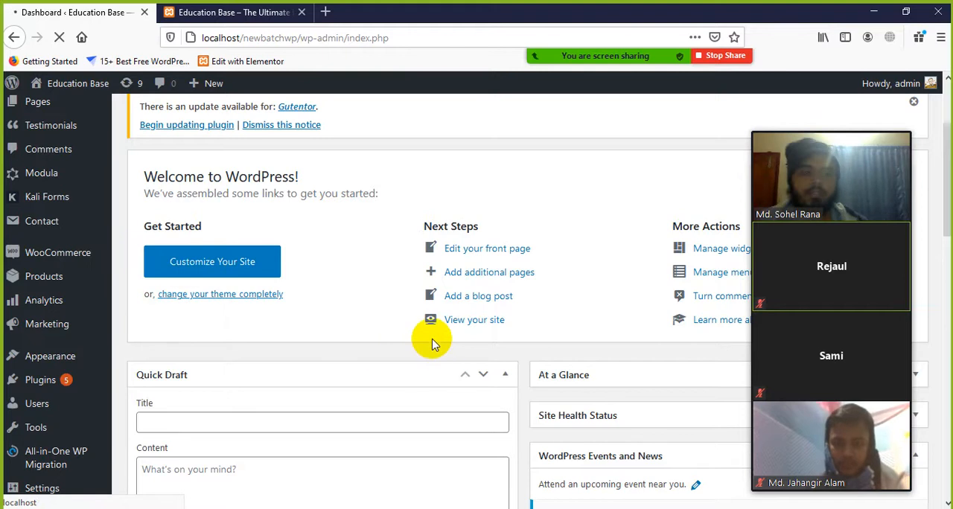
Dismiss the Gutentor update notice on the General page of the WooCommerce settings
{"action": "left_click", "coordinate": [913, 101]}
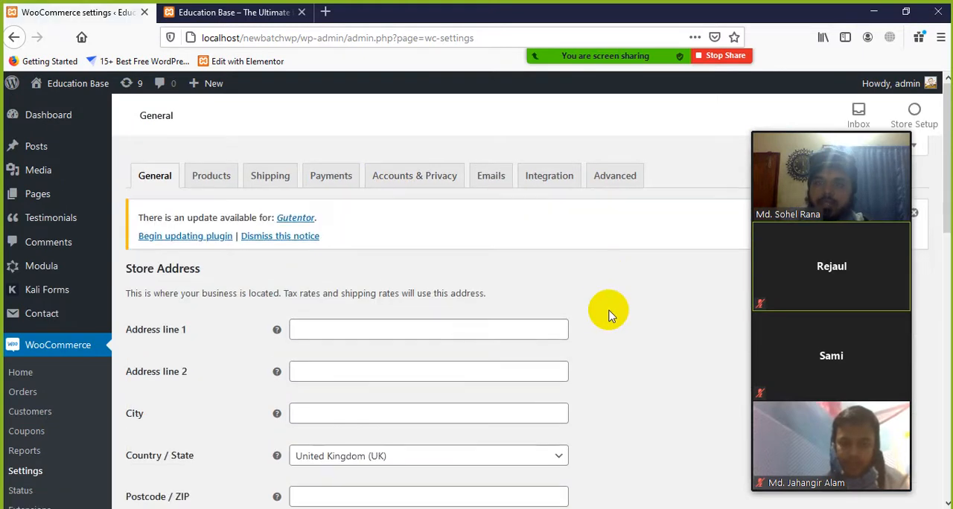
{"action": "scroll", "coordinate": [592, 313], "scroll_direction": "down", "scroll_amount": 2}
{"action": "scroll", "coordinate": [592, 310], "scroll_direction": "up", "scroll_amount": 2}
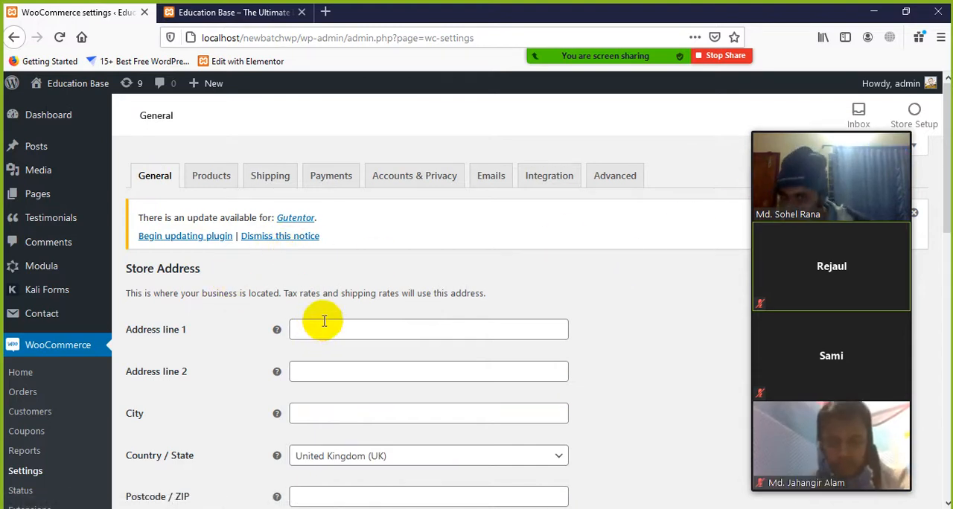
{"action": "left_click", "coordinate": [282, 237]}
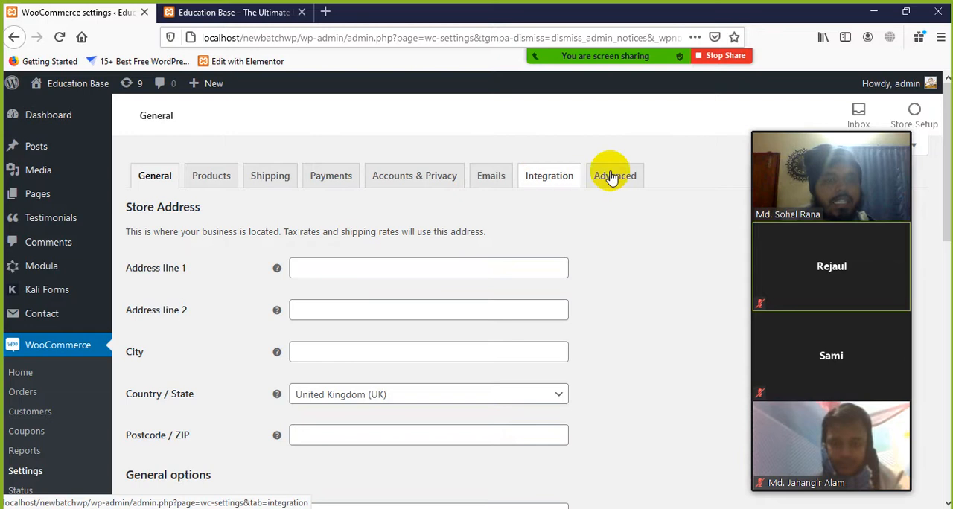
Look through the General settings of the store, from the store address down to the currency options
{"action": "scroll", "coordinate": [260, 419], "scroll_direction": "down", "scroll_amount": 3}
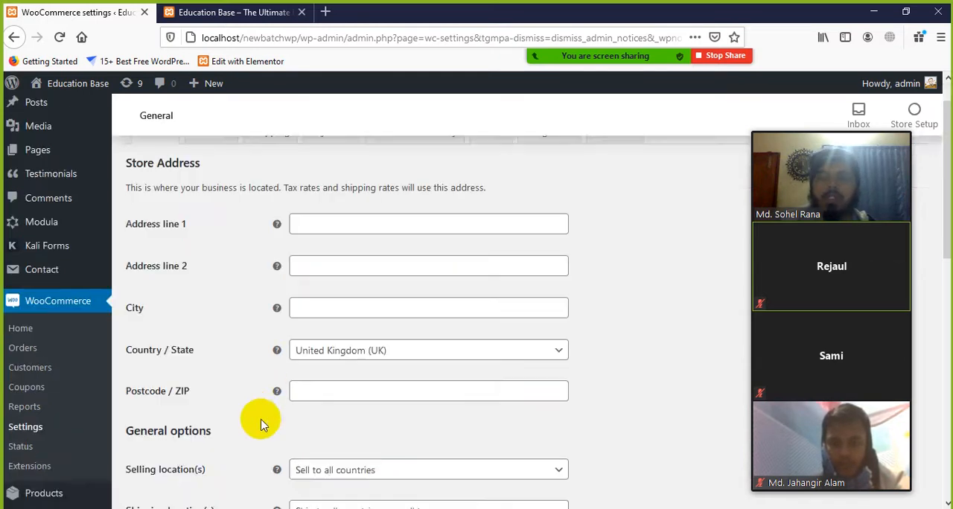
{"action": "scroll", "coordinate": [281, 406], "scroll_direction": "up", "scroll_amount": 3}
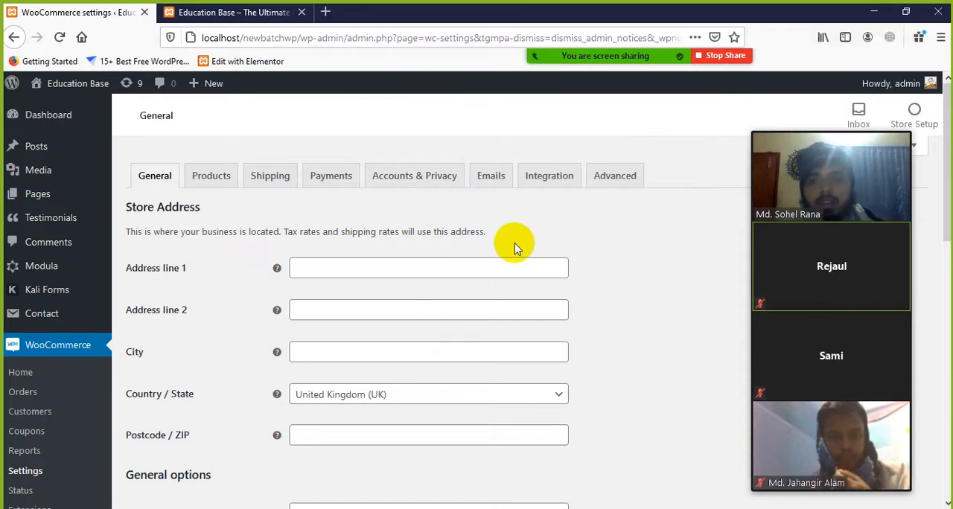
{"action": "scroll", "coordinate": [334, 291], "scroll_direction": "down", "scroll_amount": 3}
{"action": "scroll", "coordinate": [417, 336], "scroll_direction": "up", "scroll_amount": 3}
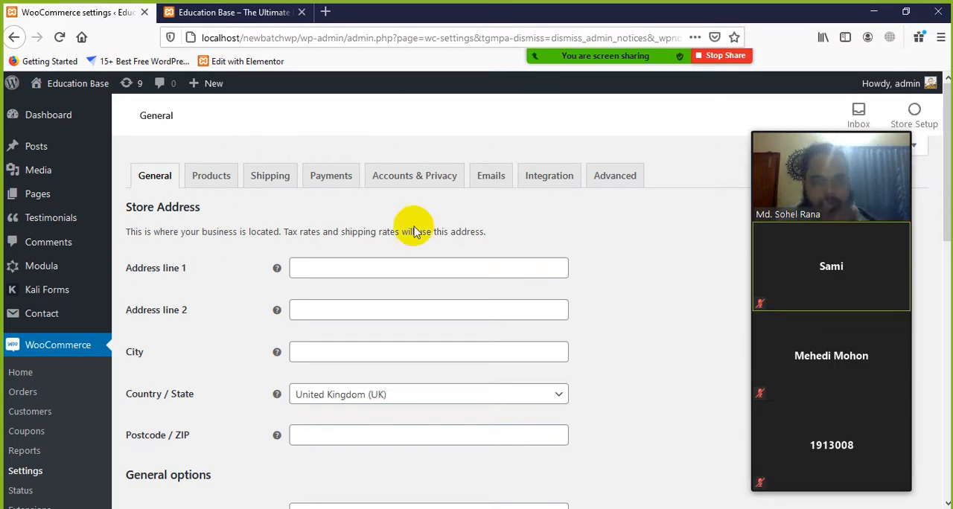
{"action": "scroll", "coordinate": [362, 307], "scroll_direction": "down", "scroll_amount": 3}
{"action": "scroll", "coordinate": [363, 308], "scroll_direction": "down", "scroll_amount": 3}
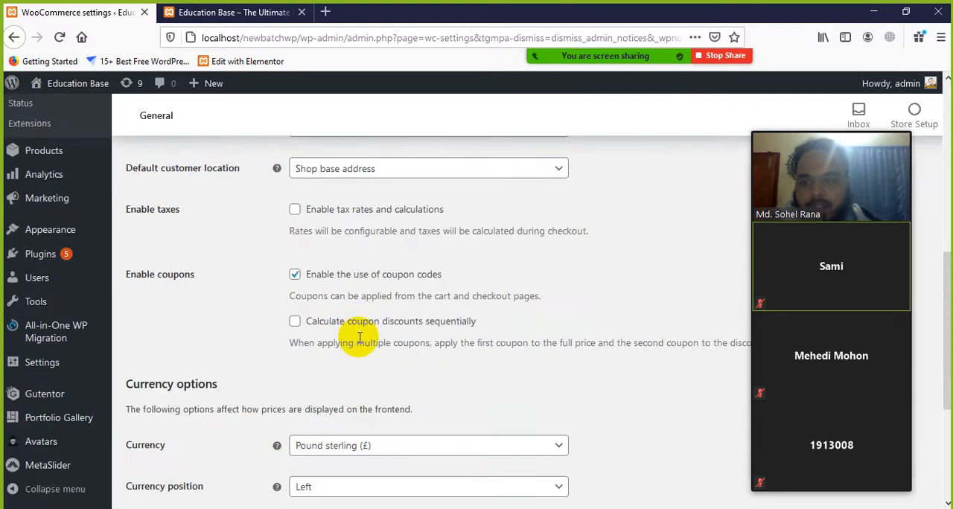
{"action": "scroll", "coordinate": [347, 335], "scroll_direction": "up", "scroll_amount": 6}
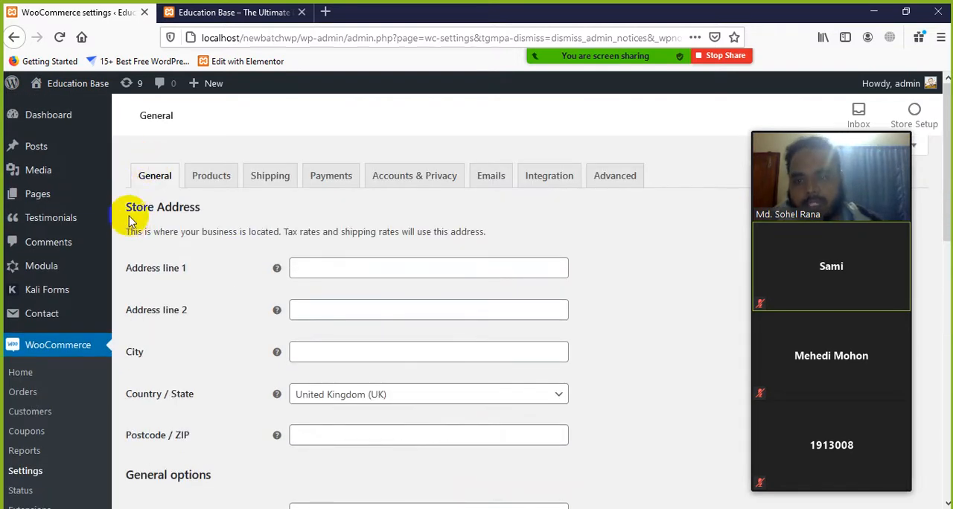
{"action": "left_click", "coordinate": [66, 347]}
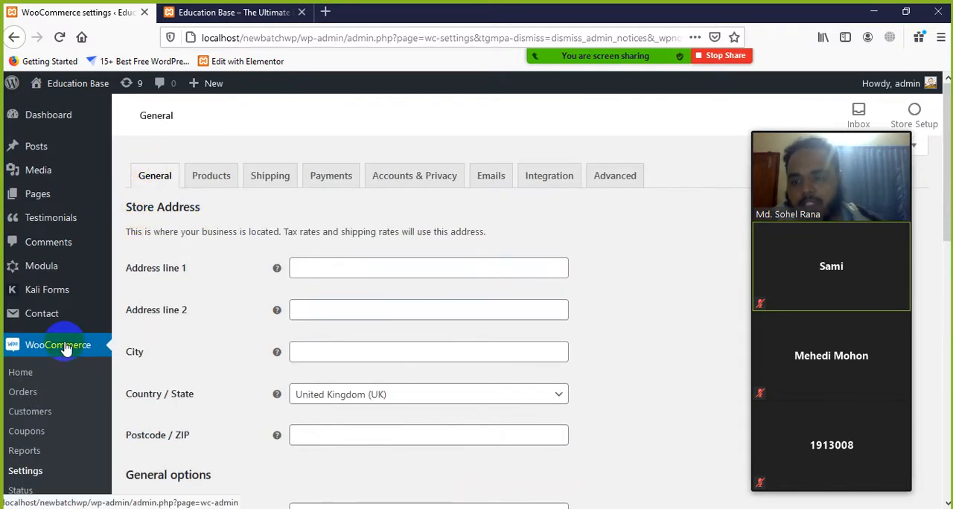
{"action": "scroll", "coordinate": [22, 379], "scroll_direction": "down", "scroll_amount": 2}
{"action": "scroll", "coordinate": [192, 362], "scroll_direction": "up", "scroll_amount": 2}
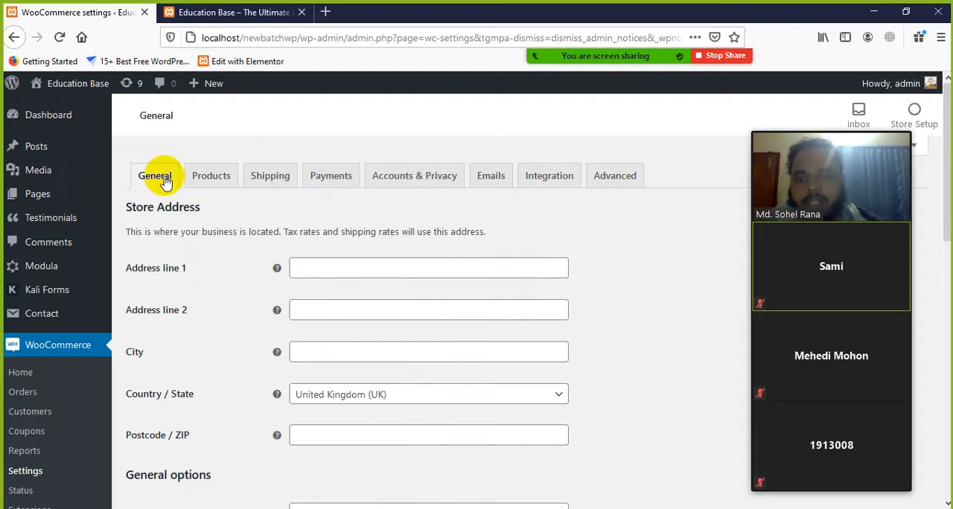
Fill in the store's street address in Address line 1 and its city, leaving Address line 2 empty
{"action": "left_click", "coordinate": [324, 269]}
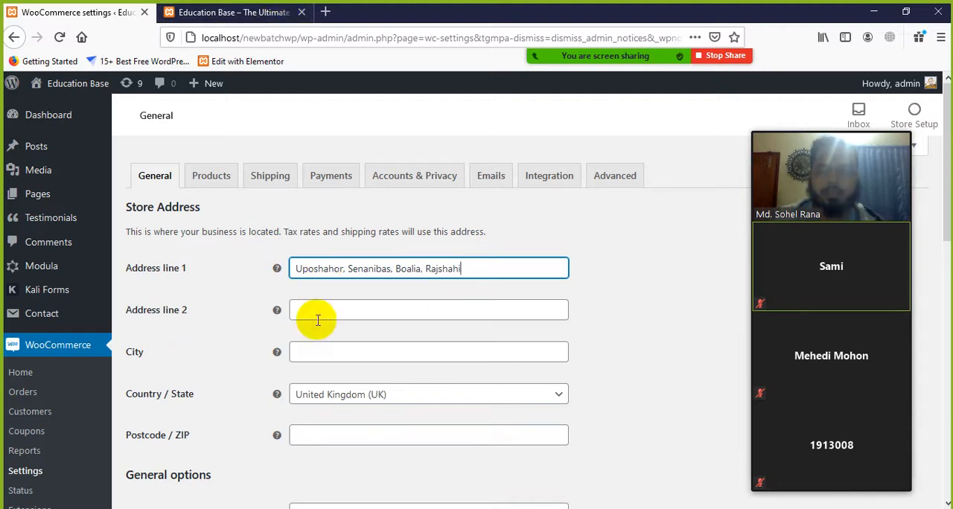
{"action": "scroll", "coordinate": [305, 308], "scroll_direction": "down", "scroll_amount": 2}
{"action": "left_click", "coordinate": [339, 237]}
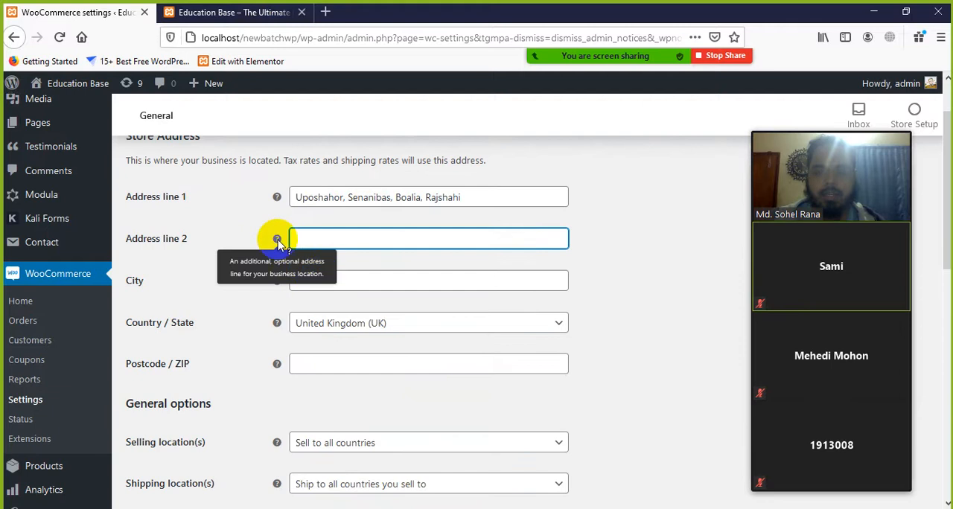
{"action": "left_click", "coordinate": [372, 278]}
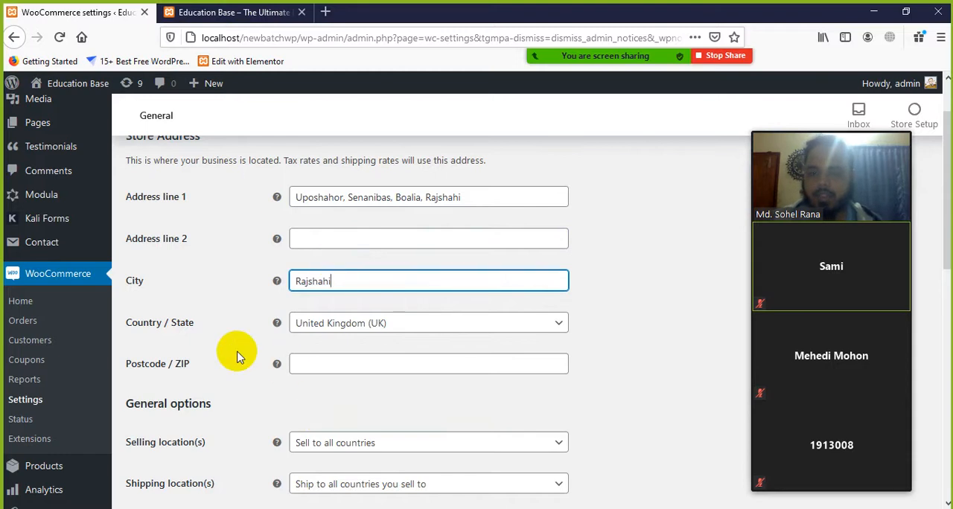
Set the store's Country / State to Bangladesh — Rajshahi and fill in its postcode
{"action": "scroll", "coordinate": [171, 305], "scroll_direction": "down", "scroll_amount": 1}
{"action": "left_click_drag", "start_coordinate": [209, 255], "coordinate": [128, 255]}
{"action": "left_click", "coordinate": [240, 270]}
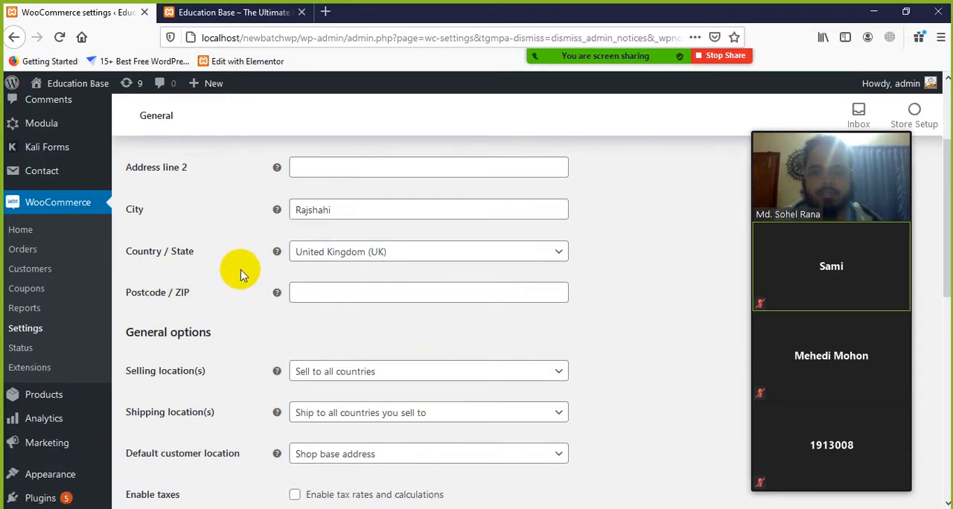
{"action": "left_click", "coordinate": [551, 256]}
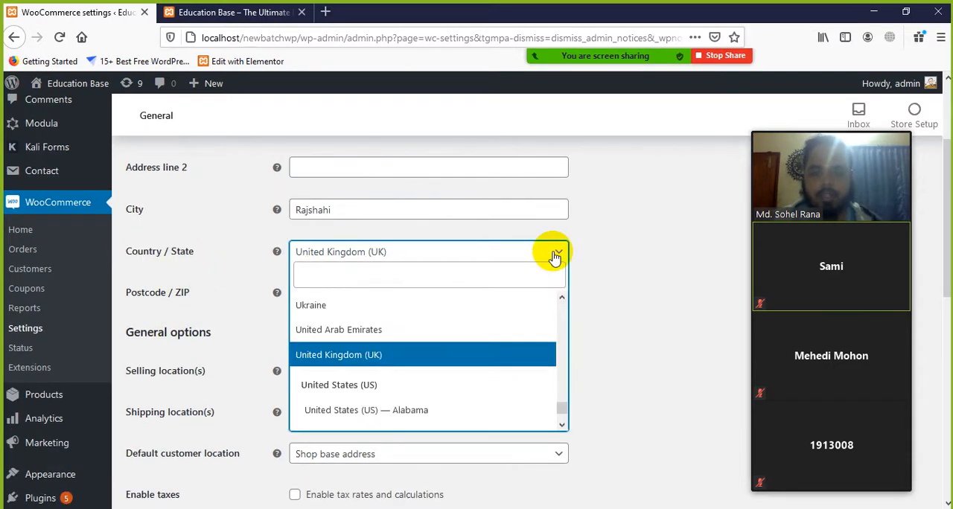
{"action": "scroll", "coordinate": [480, 327], "scroll_direction": "down", "scroll_amount": 5}
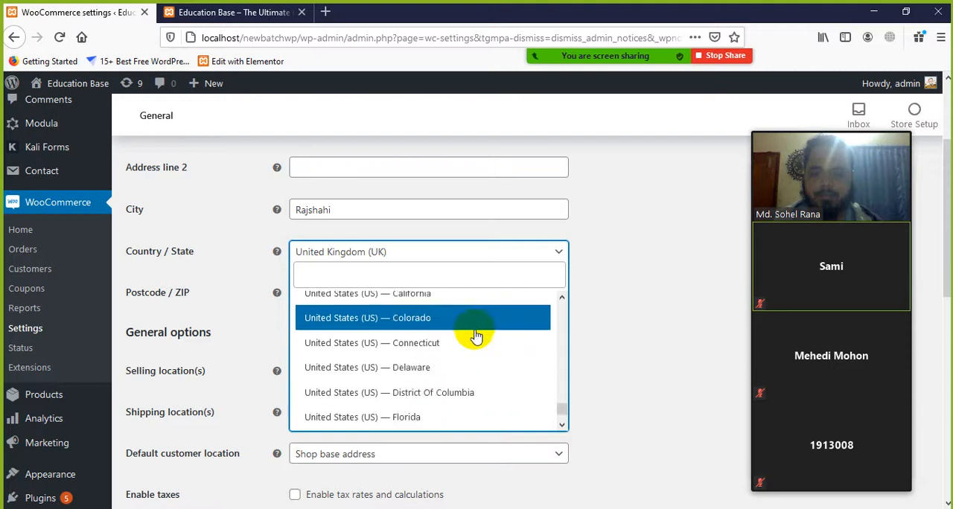
{"action": "scroll", "coordinate": [471, 339], "scroll_direction": "down", "scroll_amount": 20}
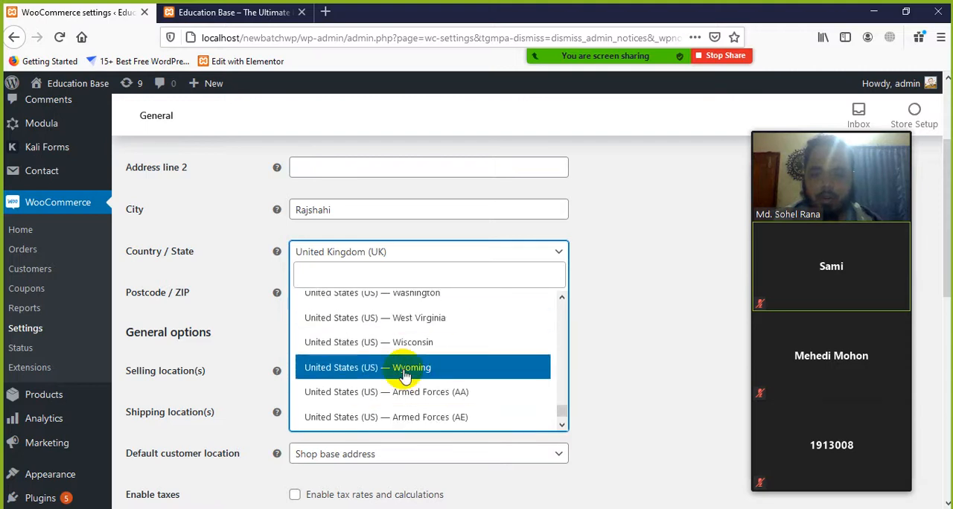
{"action": "scroll", "coordinate": [404, 396], "scroll_direction": "down", "scroll_amount": 5}
{"action": "scroll", "coordinate": [394, 383], "scroll_direction": "up", "scroll_amount": 5}
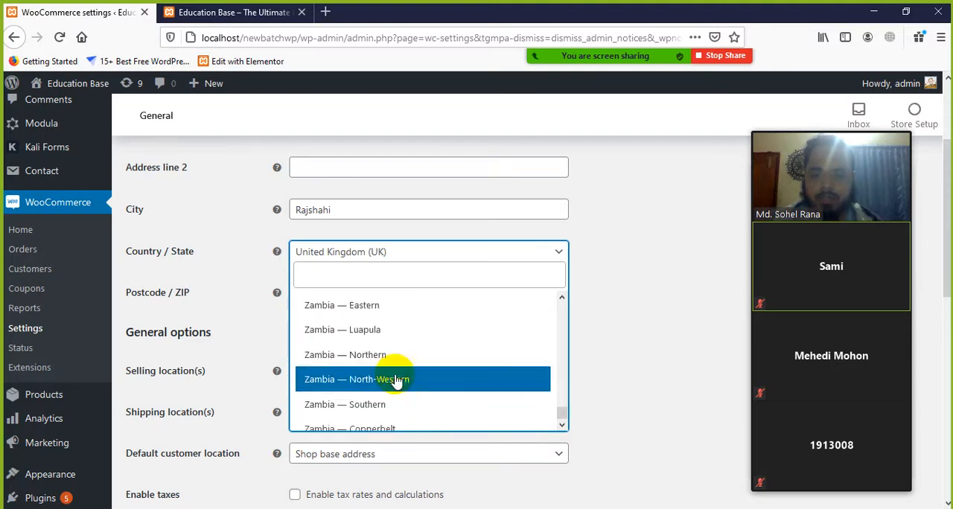
{"action": "type", "text": "bangla"}
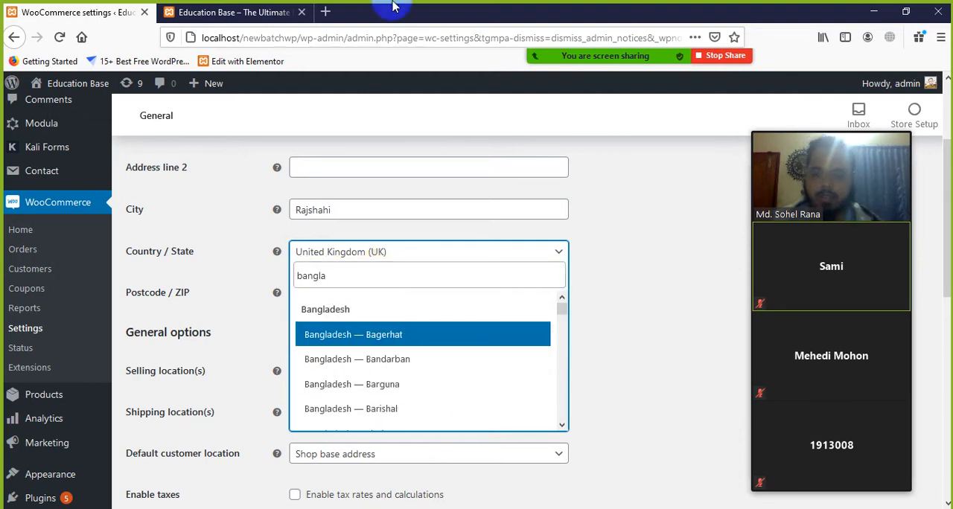
{"action": "scroll", "coordinate": [372, 357], "scroll_direction": "down", "scroll_amount": 2}
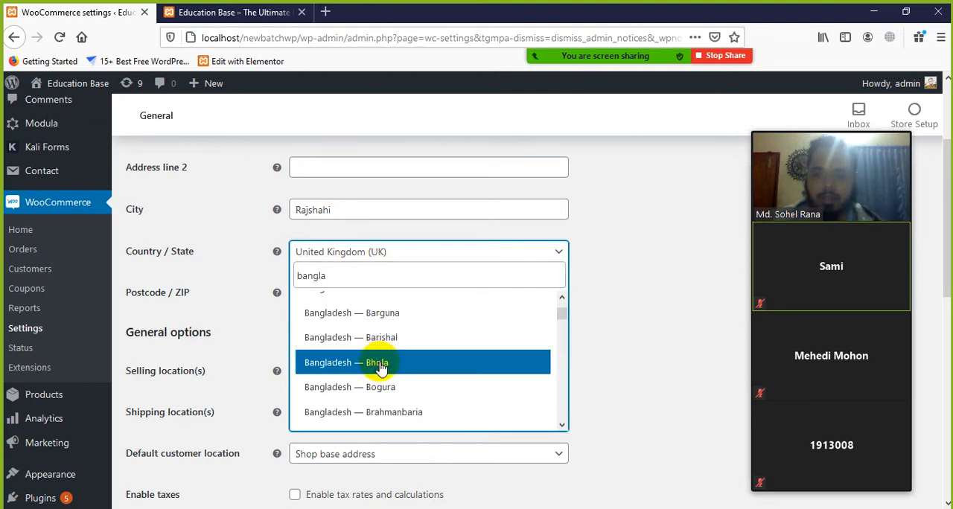
{"action": "scroll", "coordinate": [379, 367], "scroll_direction": "down", "scroll_amount": 3}
{"action": "scroll", "coordinate": [381, 369], "scroll_direction": "down", "scroll_amount": 4}
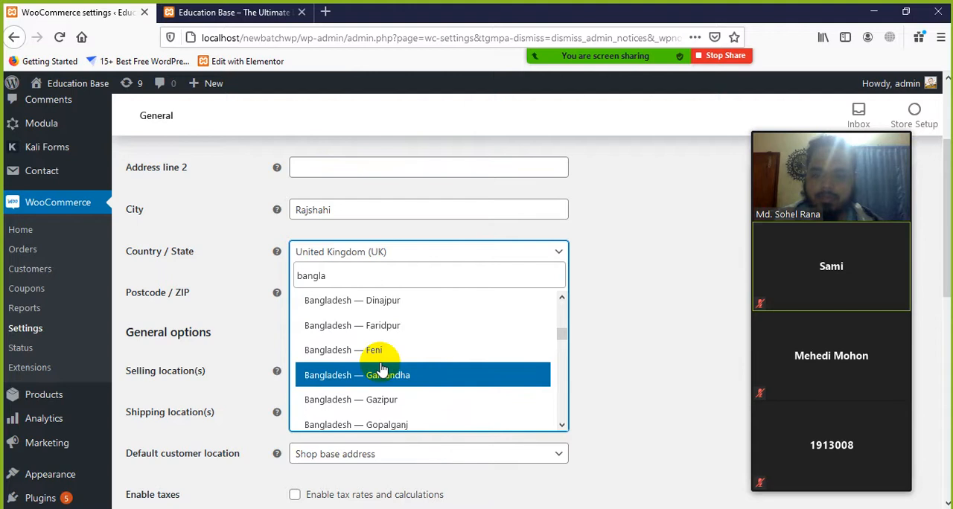
{"action": "scroll", "coordinate": [381, 369], "scroll_direction": "down", "scroll_amount": 4}
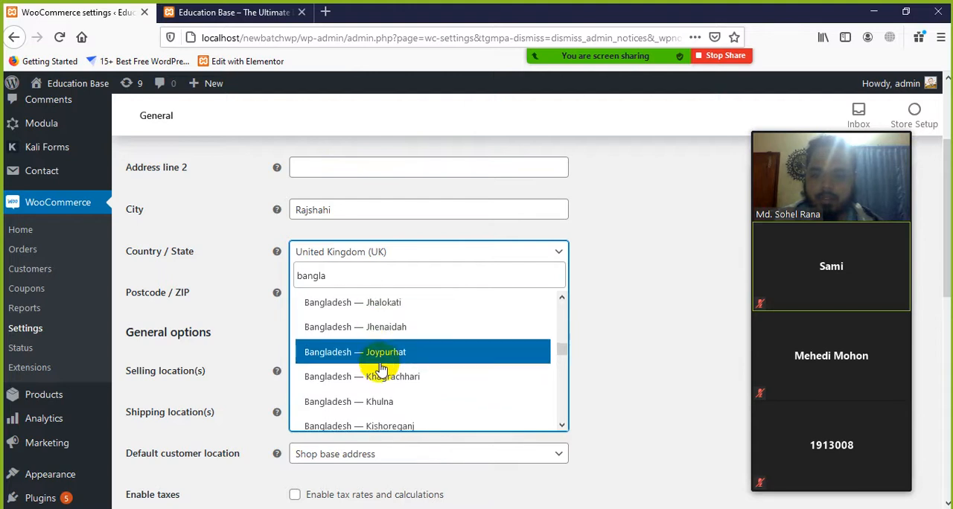
{"action": "scroll", "coordinate": [381, 368], "scroll_direction": "down", "scroll_amount": 5}
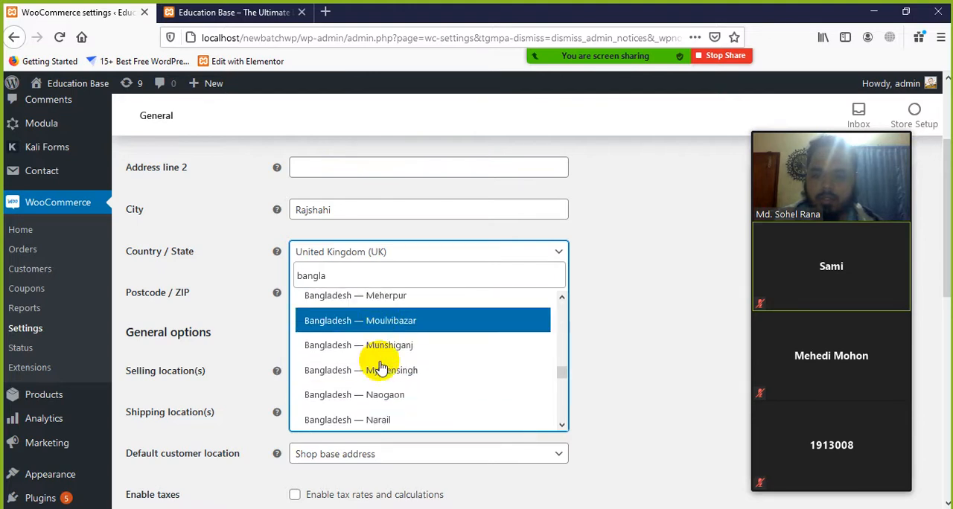
{"action": "scroll", "coordinate": [381, 367], "scroll_direction": "down", "scroll_amount": 3}
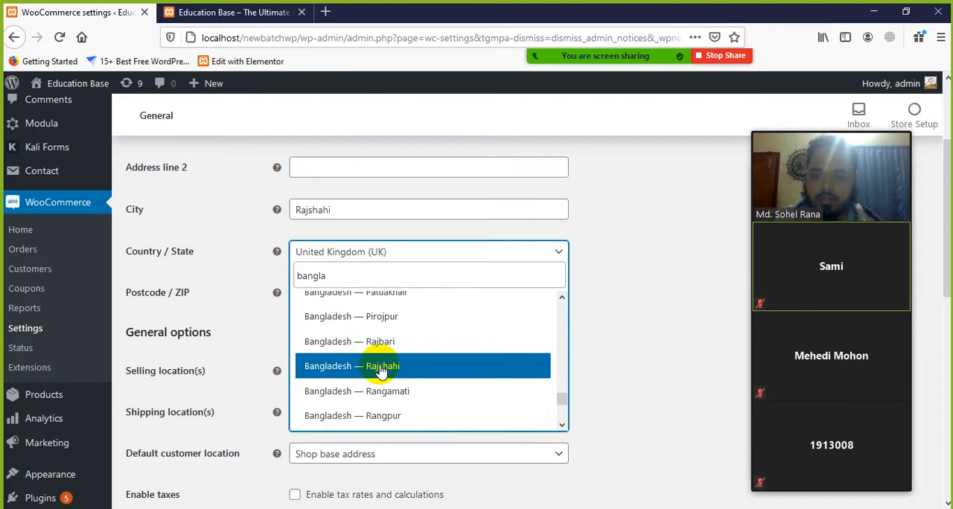
{"action": "left_click", "coordinate": [365, 367]}
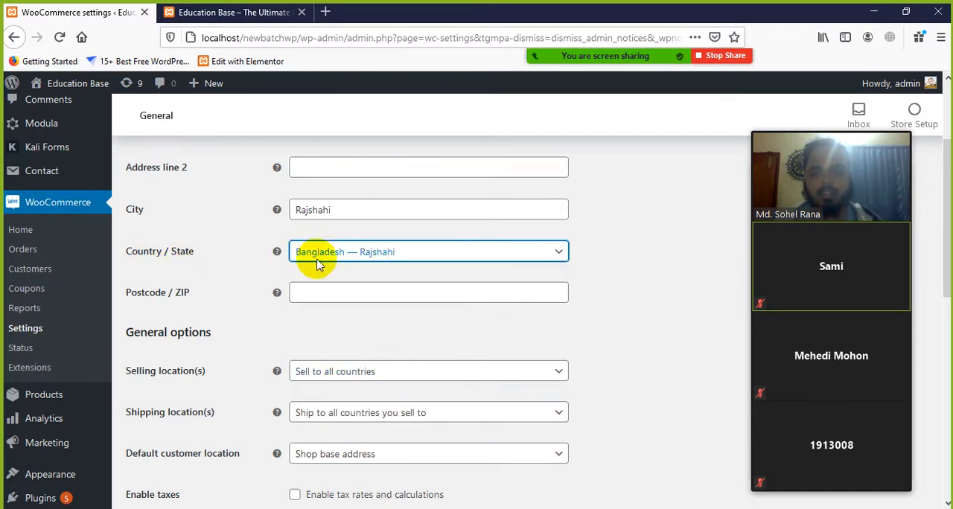
{"action": "left_click", "coordinate": [356, 297]}
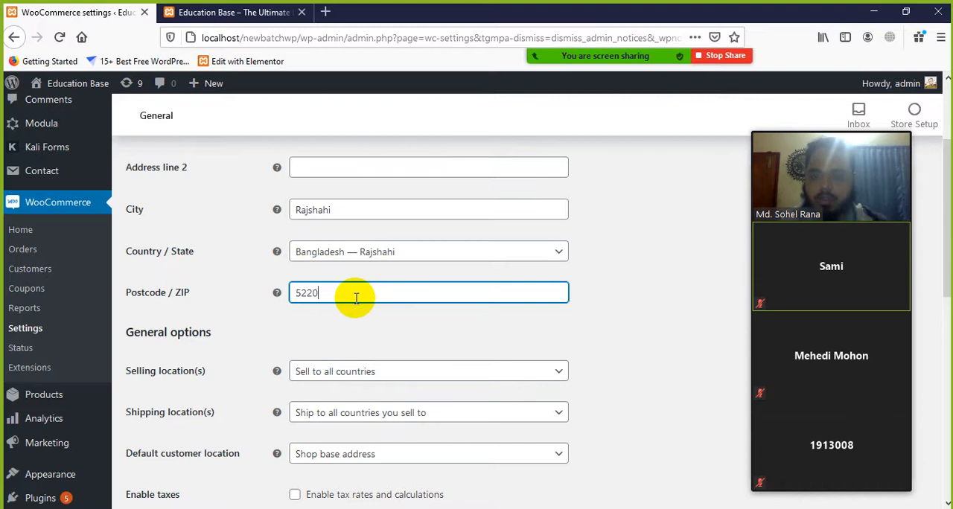
Set the selling locations in the General options to "Sell to all countries, except for..."
{"action": "scroll", "coordinate": [479, 442], "scroll_direction": "down", "scroll_amount": 3}
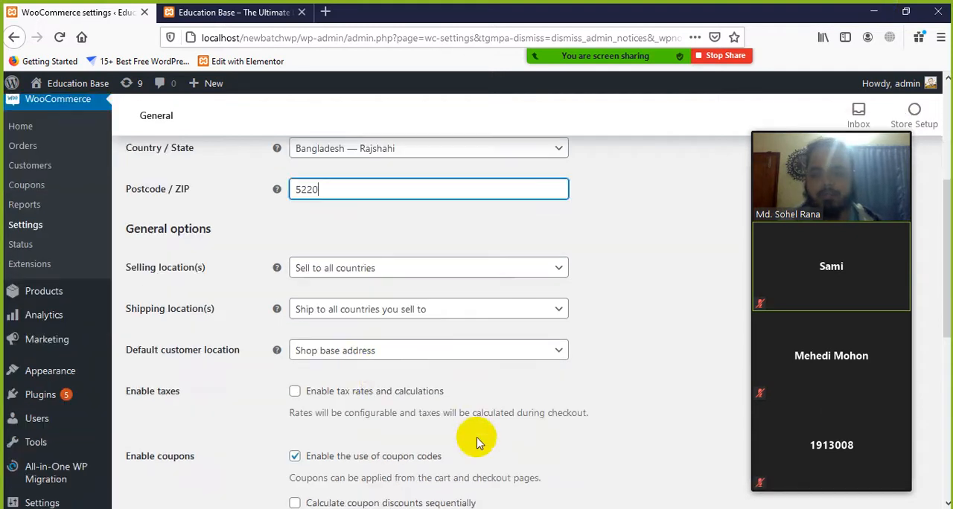
{"action": "scroll", "coordinate": [476, 439], "scroll_direction": "down", "scroll_amount": 1}
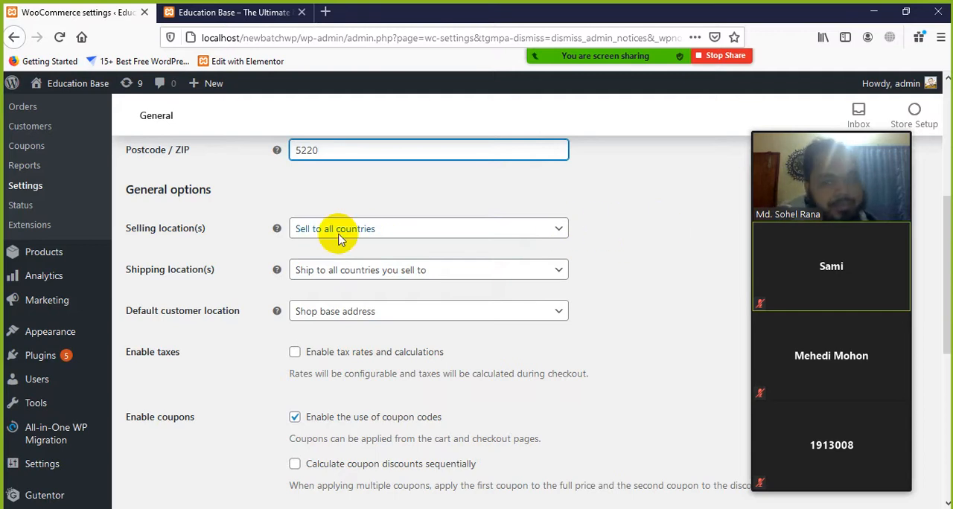
{"action": "left_click", "coordinate": [420, 228]}
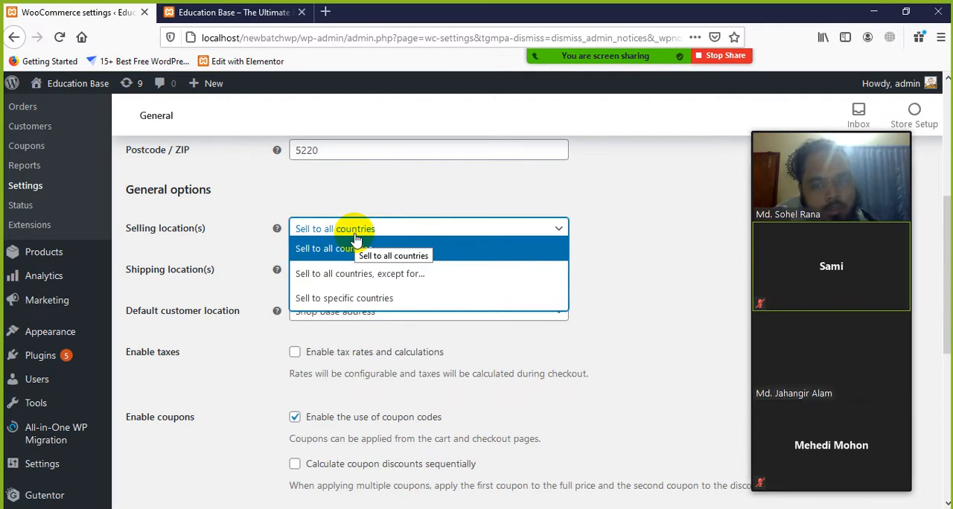
{"action": "left_click", "coordinate": [395, 275]}
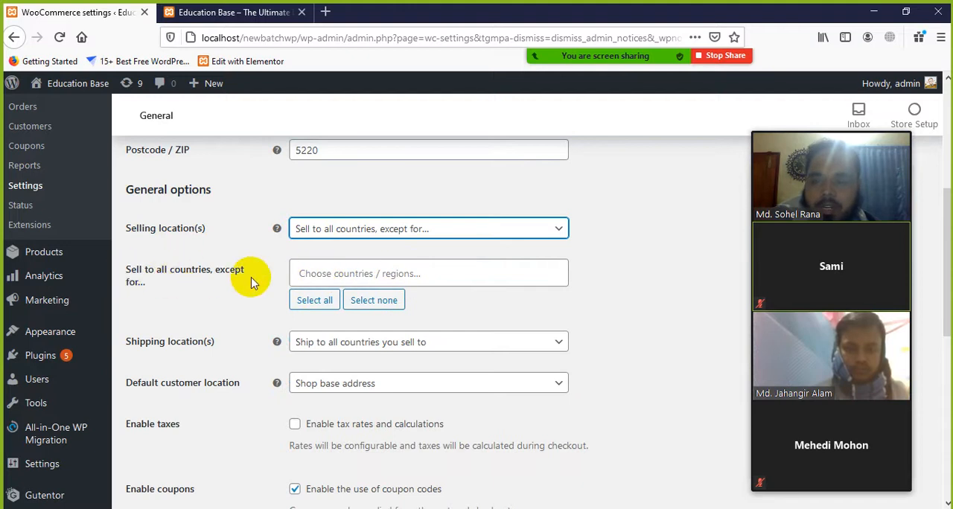
Add Afghanistan, Algeria and American Samoa to the countries excluded from selling
{"action": "left_click", "coordinate": [361, 273]}
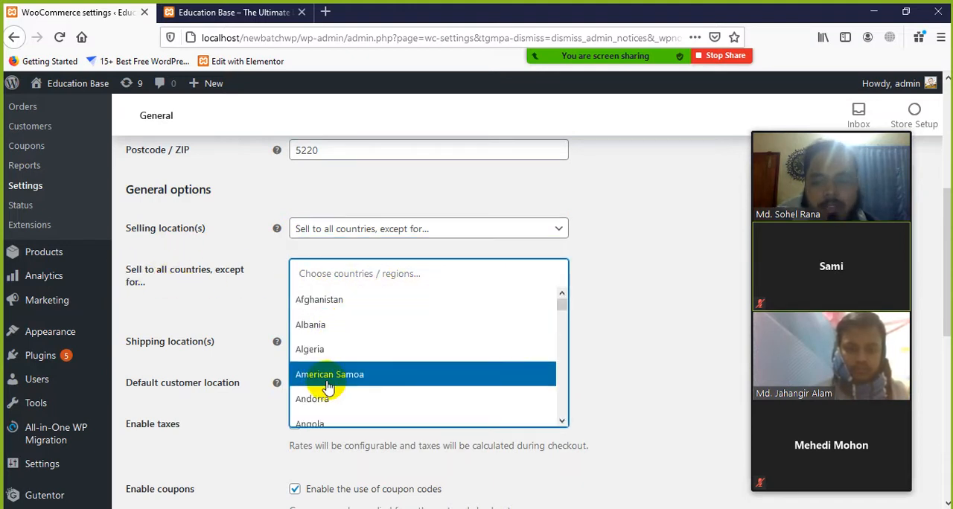
{"action": "left_click", "coordinate": [319, 298]}
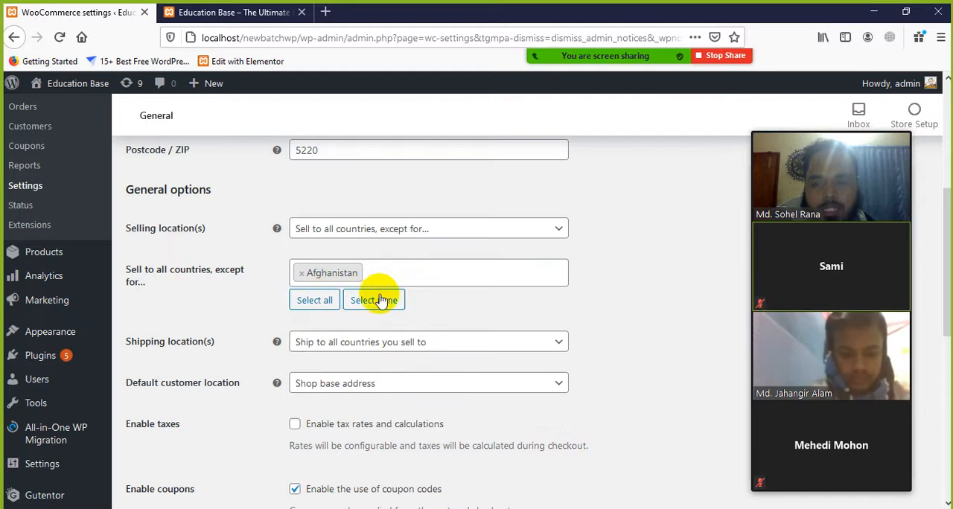
{"action": "left_click", "coordinate": [410, 273]}
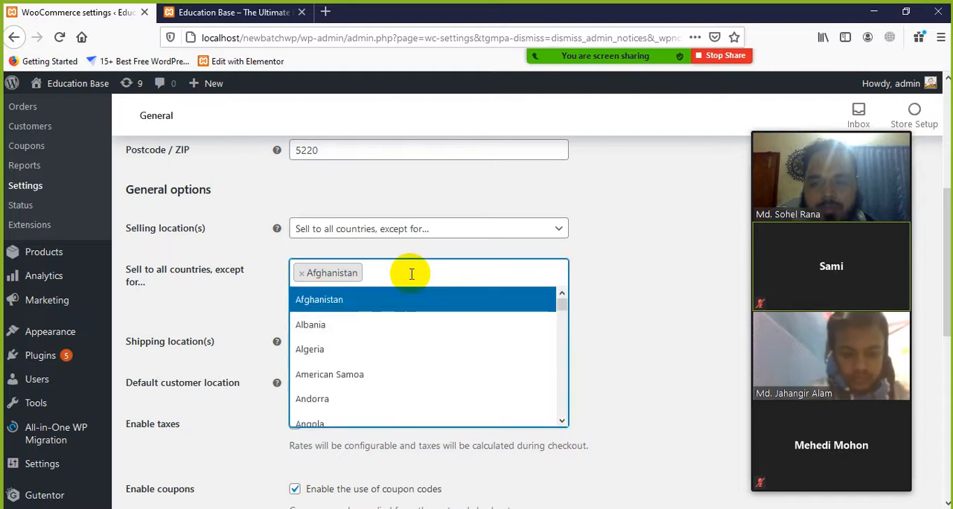
{"action": "left_click", "coordinate": [344, 350]}
{"action": "left_click", "coordinate": [453, 273]}
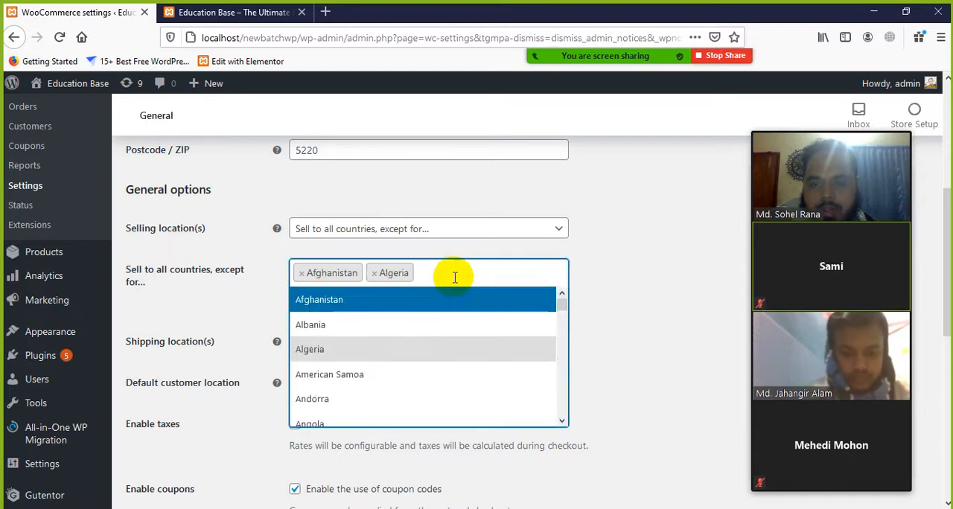
{"action": "left_click", "coordinate": [351, 376]}
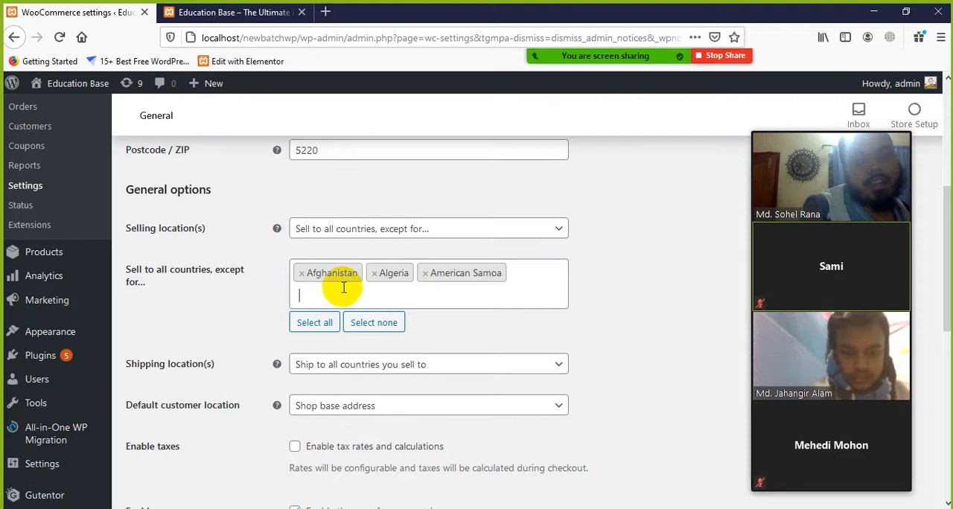
Remove Algeria, Afghanistan and American Samoa from the countries excluded from selling
{"action": "left_click", "coordinate": [374, 273]}
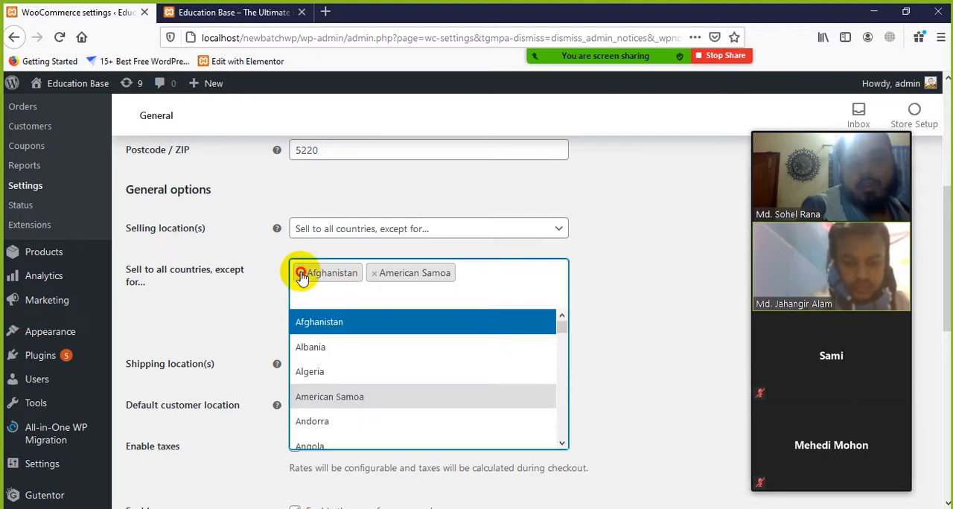
{"action": "left_click", "coordinate": [300, 273]}
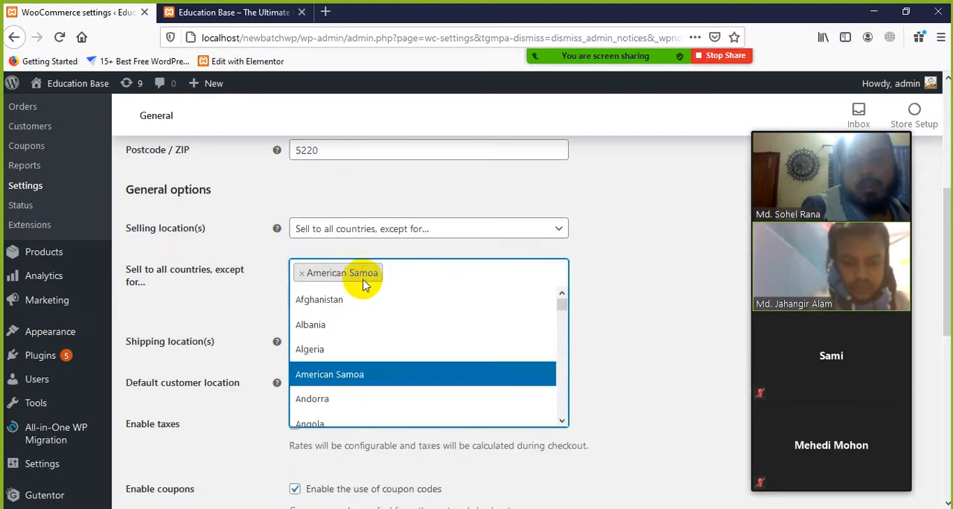
{"action": "left_click", "coordinate": [301, 273]}
Set the selling locations to "Sell to specific countries" and add Armenia, Austria and Australia as the specific countries
{"action": "left_click", "coordinate": [419, 229]}
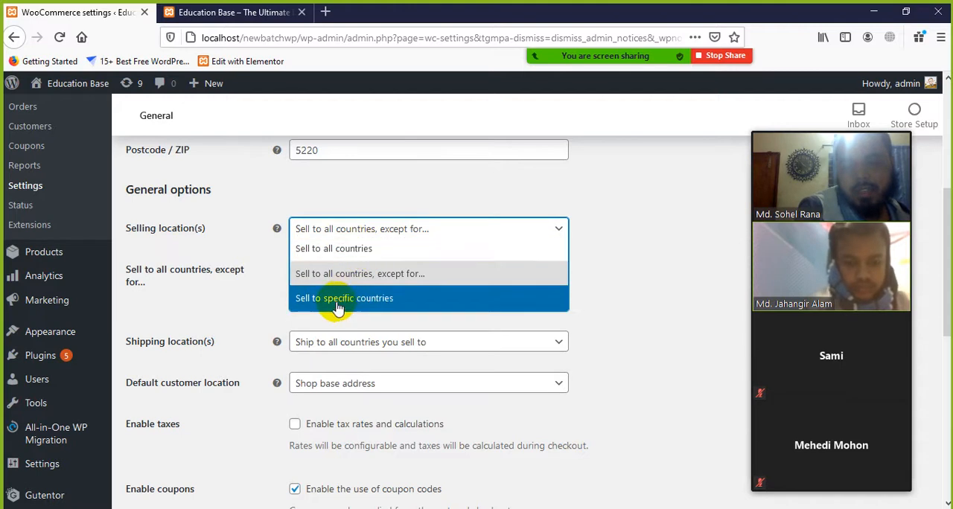
{"action": "left_click", "coordinate": [312, 302]}
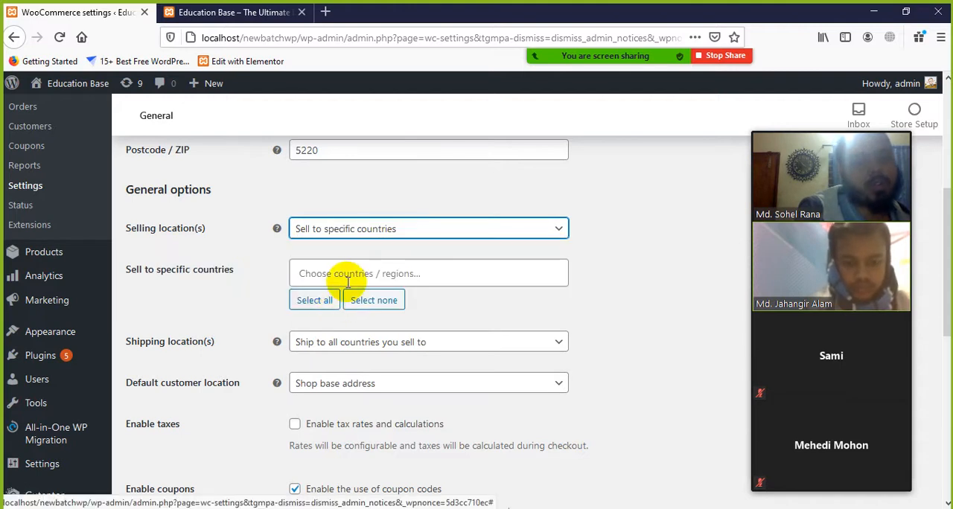
{"action": "left_click", "coordinate": [347, 273]}
{"action": "scroll", "coordinate": [361, 328], "scroll_direction": "down", "scroll_amount": 3}
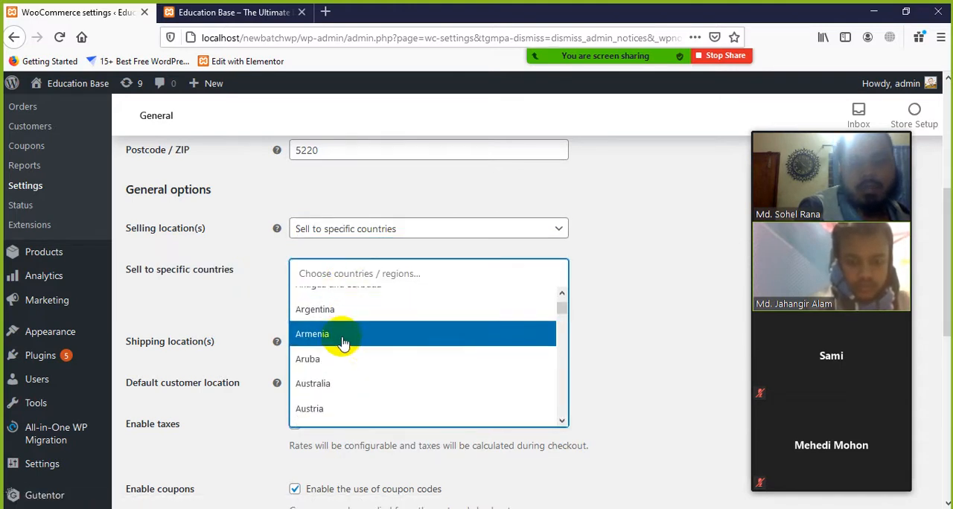
{"action": "left_click", "coordinate": [340, 336]}
{"action": "left_click", "coordinate": [379, 277]}
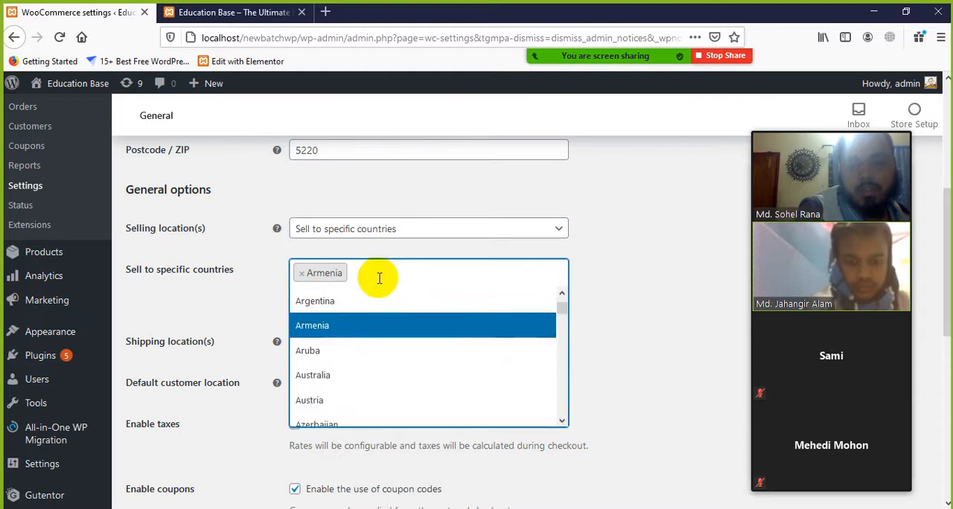
{"action": "left_click", "coordinate": [345, 397]}
{"action": "left_click", "coordinate": [403, 277]}
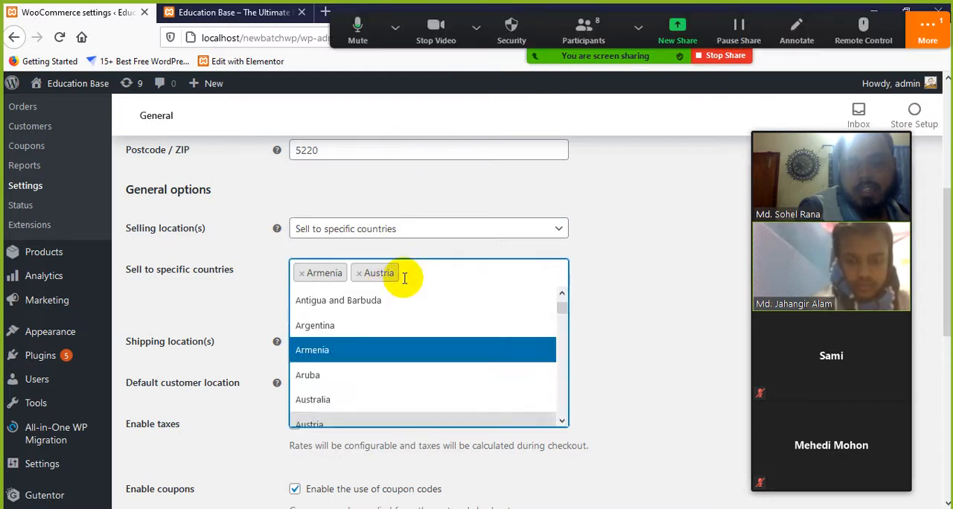
{"action": "left_click", "coordinate": [347, 403]}
Switch to the Zoom meeting chat, read the participant's message and close the chat window
{"action": "left_click", "coordinate": [930, 29]}
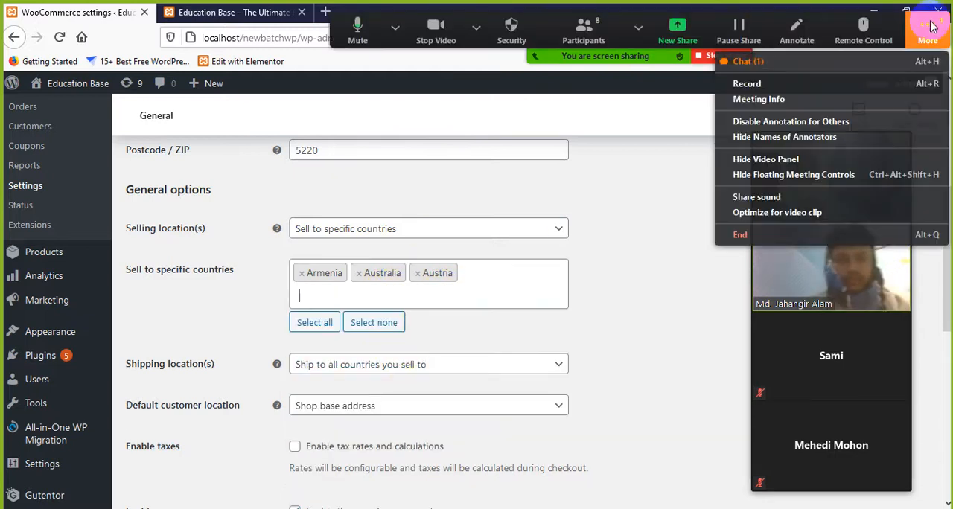
{"action": "left_click", "coordinate": [815, 64]}
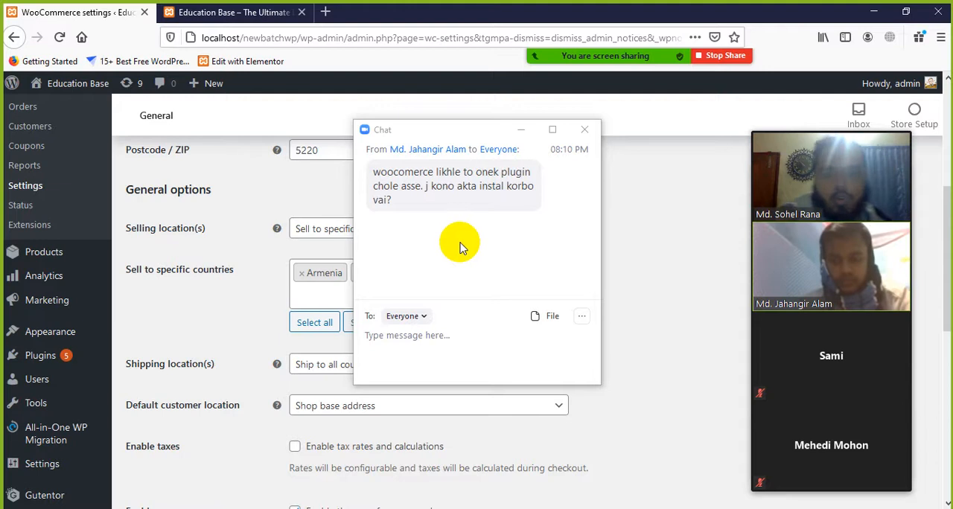
{"action": "left_click", "coordinate": [584, 130]}
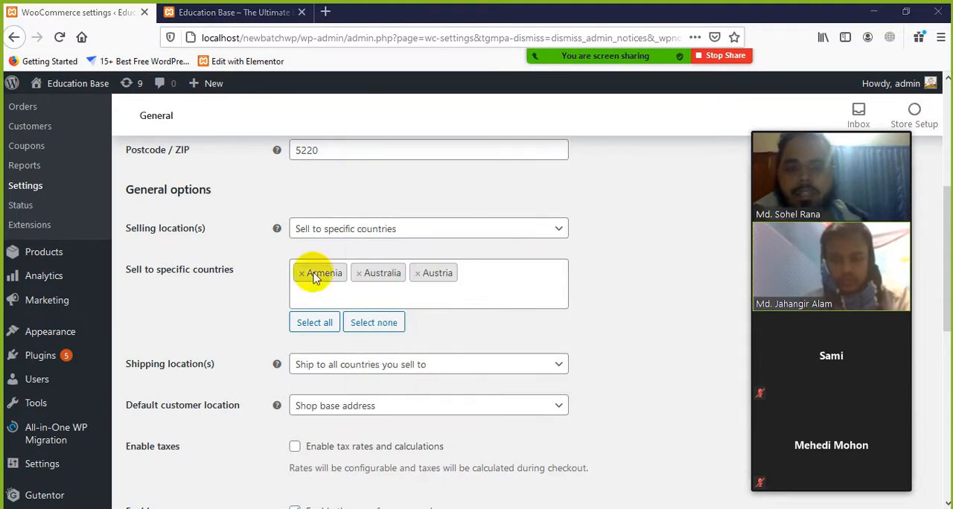
Open the Add Plugins page in a separate browser tab and search the plugins for "woocommerce"
{"action": "scroll", "coordinate": [81, 369], "scroll_direction": "down", "scroll_amount": 2}
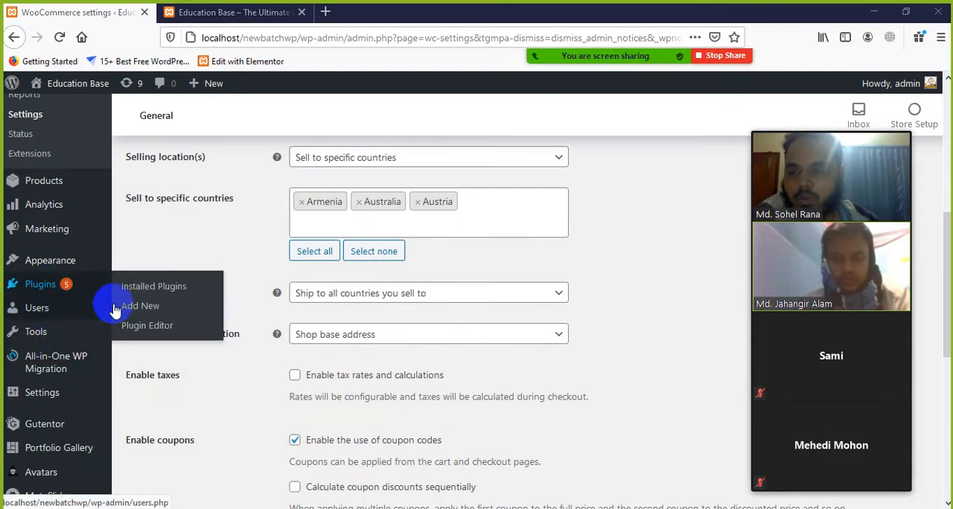
{"action": "middle_click", "coordinate": [144, 311]}
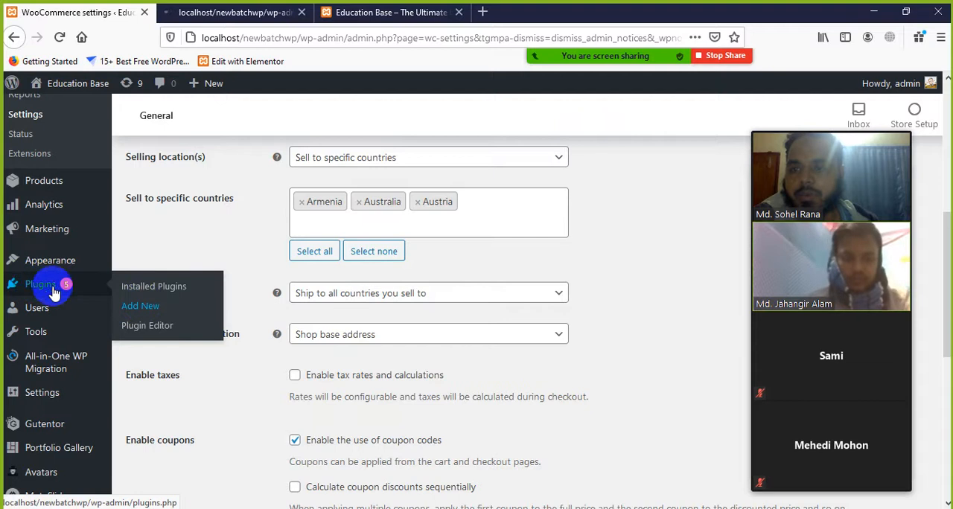
{"action": "left_click", "coordinate": [240, 21]}
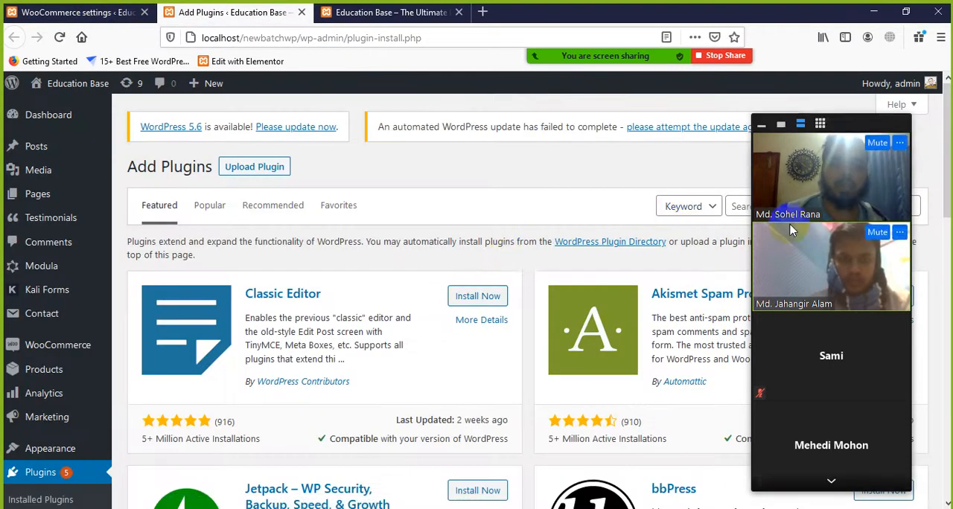
{"action": "left_click_drag", "start_coordinate": [861, 123], "coordinate": [707, 491]}
{"action": "left_click", "coordinate": [835, 213]}
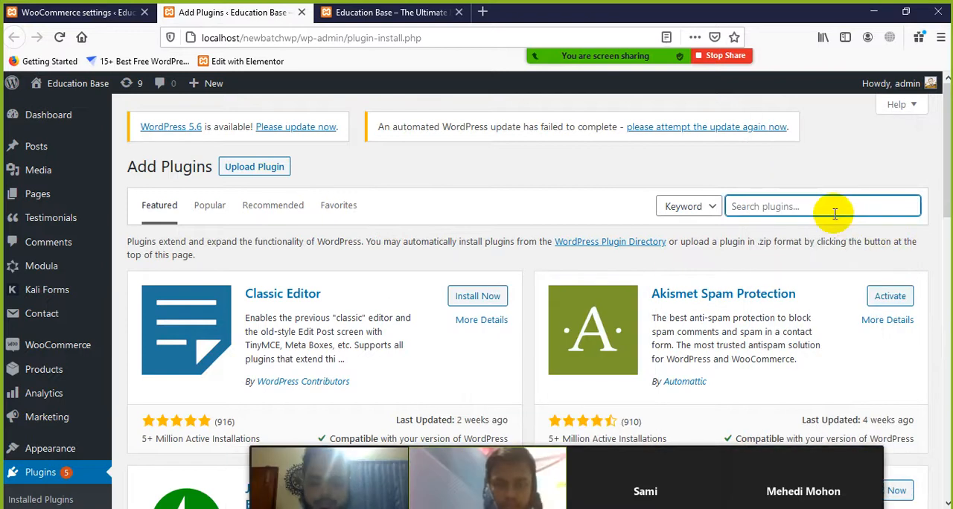
{"action": "type", "text": "mme"}
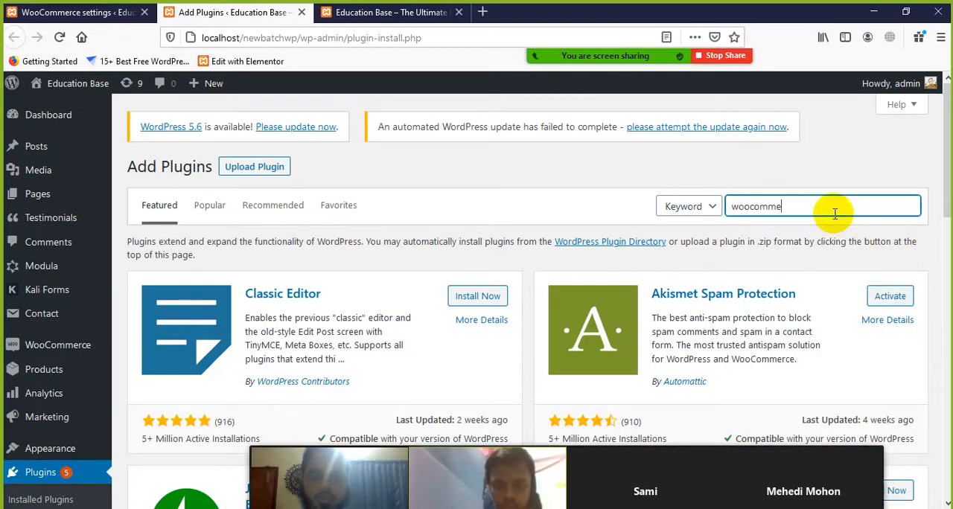
{"action": "type", "text": "rce"}
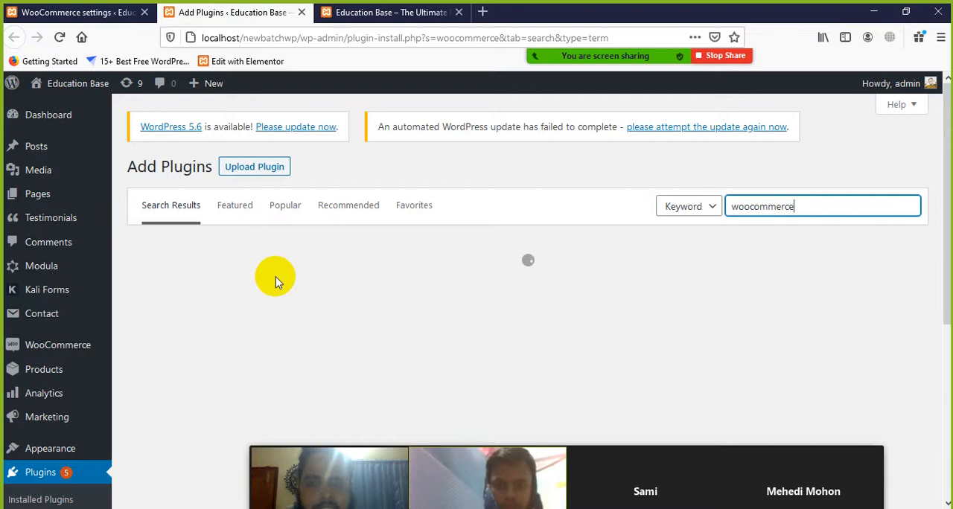
Examine the WooCommerce plugin's author, rating and active installations among the search results, and close the Add Plugins page
{"action": "mouse_move", "coordinate": [389, 470]}
{"action": "left_click_drag", "start_coordinate": [390, 470], "coordinate": [810, 378]}
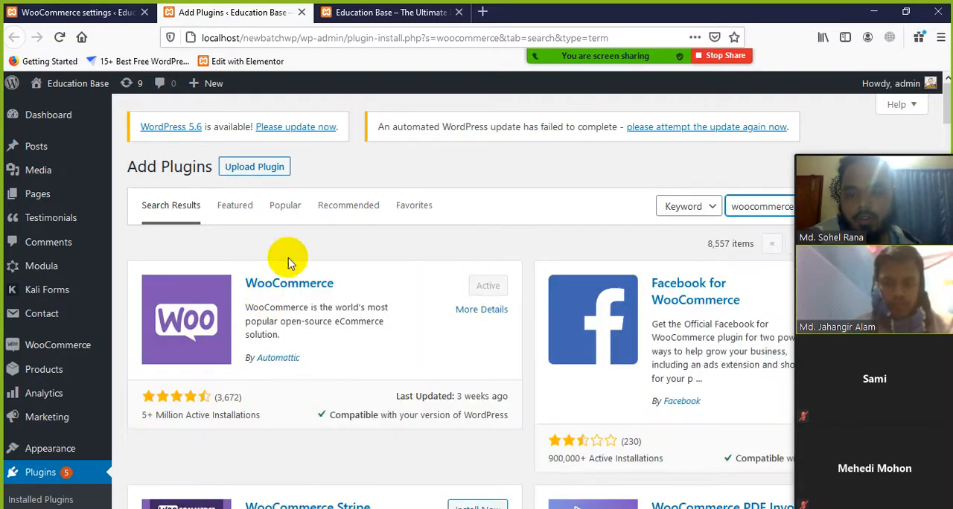
{"action": "scroll", "coordinate": [260, 313], "scroll_direction": "down", "scroll_amount": 1}
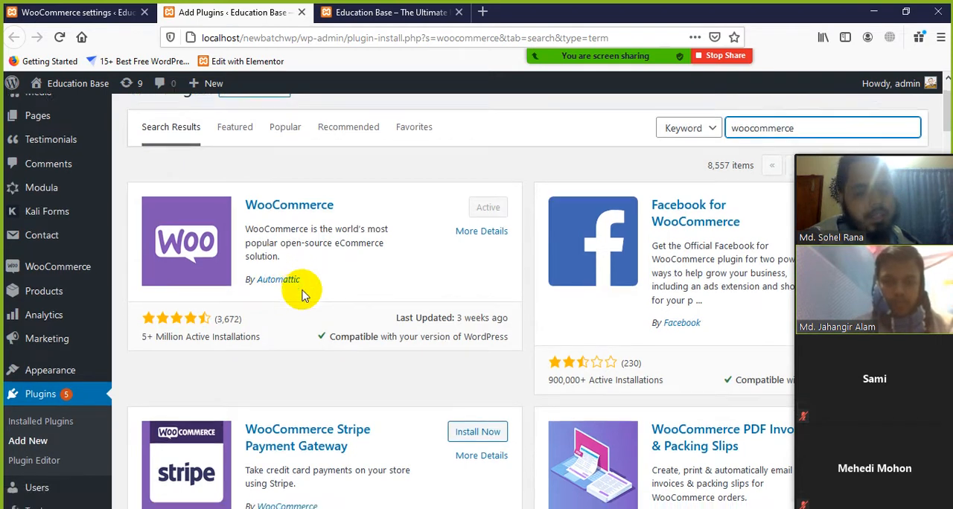
{"action": "scroll", "coordinate": [305, 291], "scroll_direction": "down", "scroll_amount": 3}
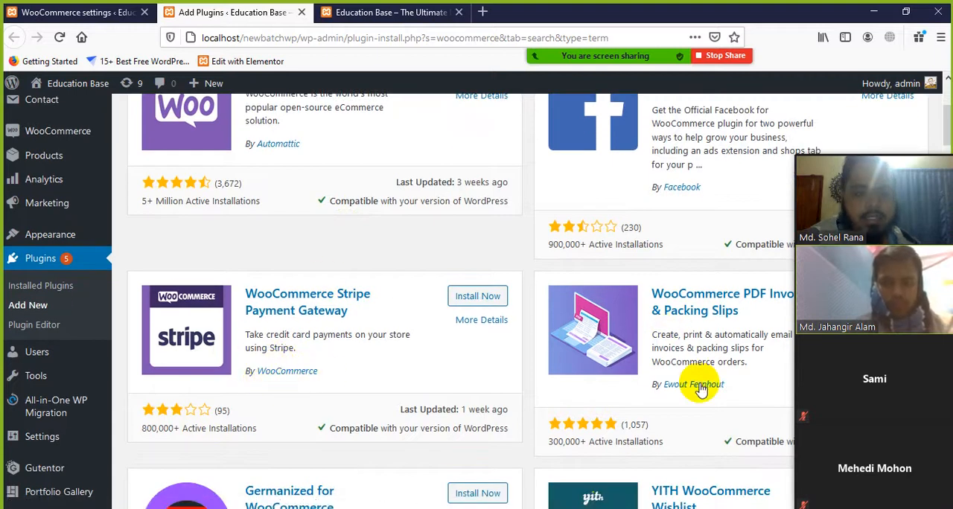
{"action": "scroll", "coordinate": [462, 263], "scroll_direction": "up", "scroll_amount": 3}
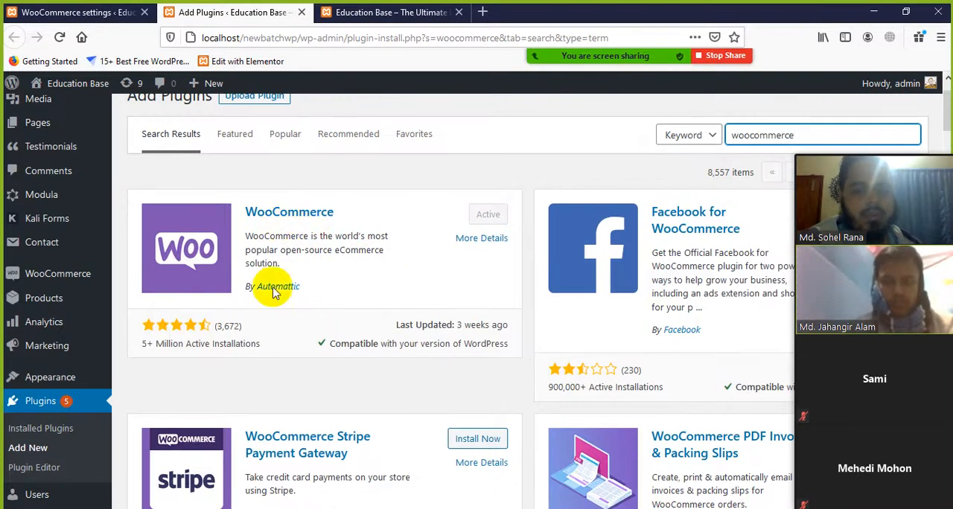
{"action": "left_click_drag", "start_coordinate": [307, 287], "coordinate": [256, 289]}
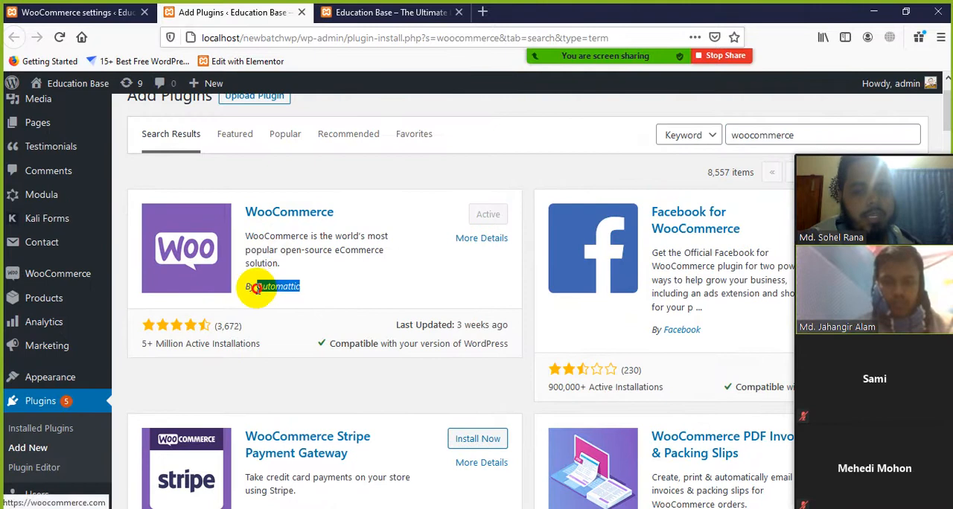
{"action": "left_click", "coordinate": [357, 284]}
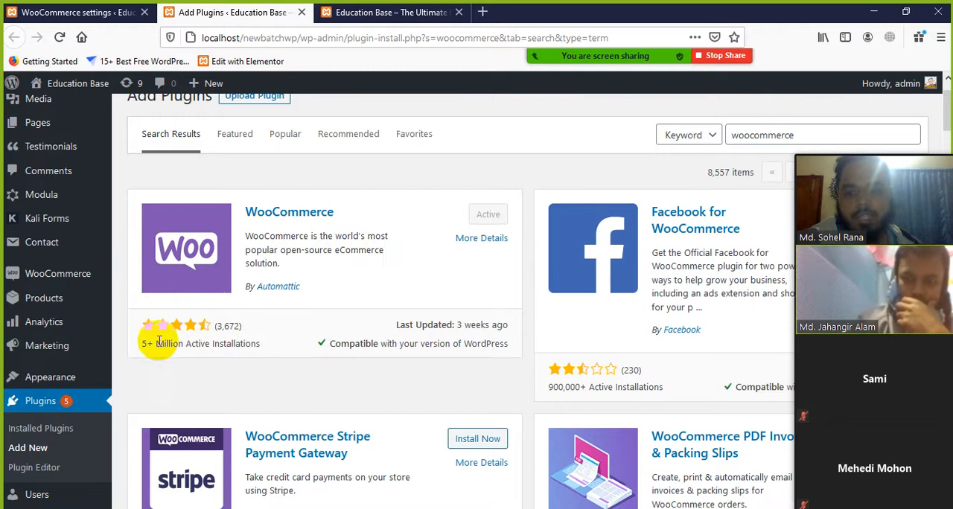
{"action": "left_click_drag", "start_coordinate": [143, 339], "coordinate": [249, 346]}
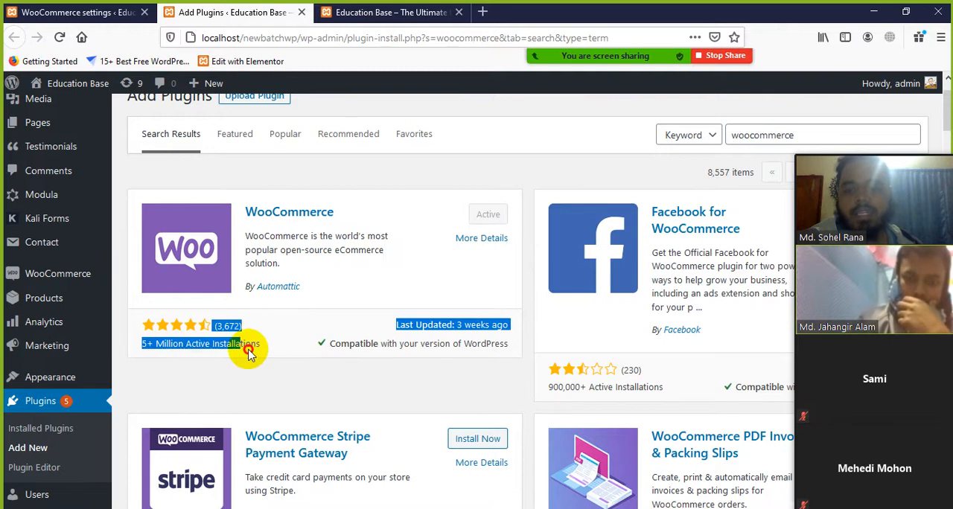
{"action": "left_click", "coordinate": [317, 332]}
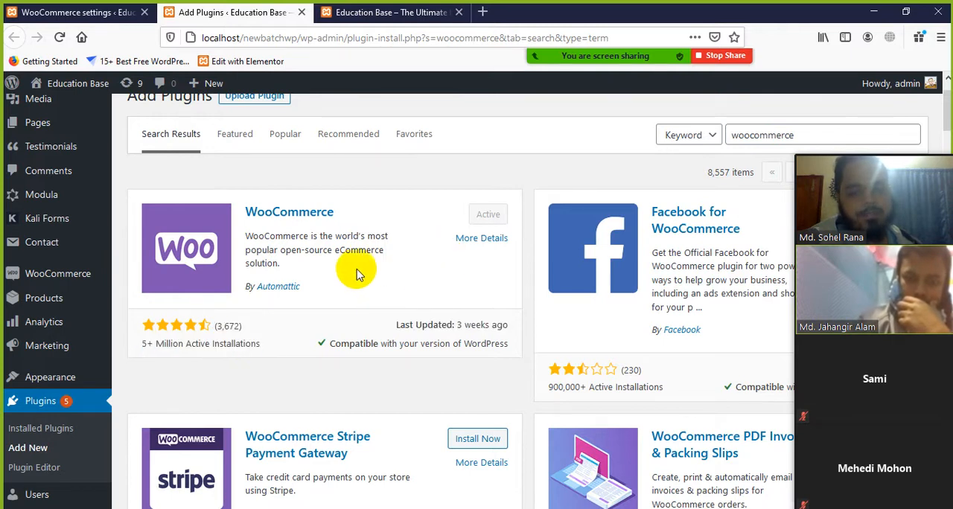
{"action": "scroll", "coordinate": [342, 275], "scroll_direction": "up", "scroll_amount": 2}
{"action": "left_click_drag", "start_coordinate": [328, 358], "coordinate": [195, 291]}
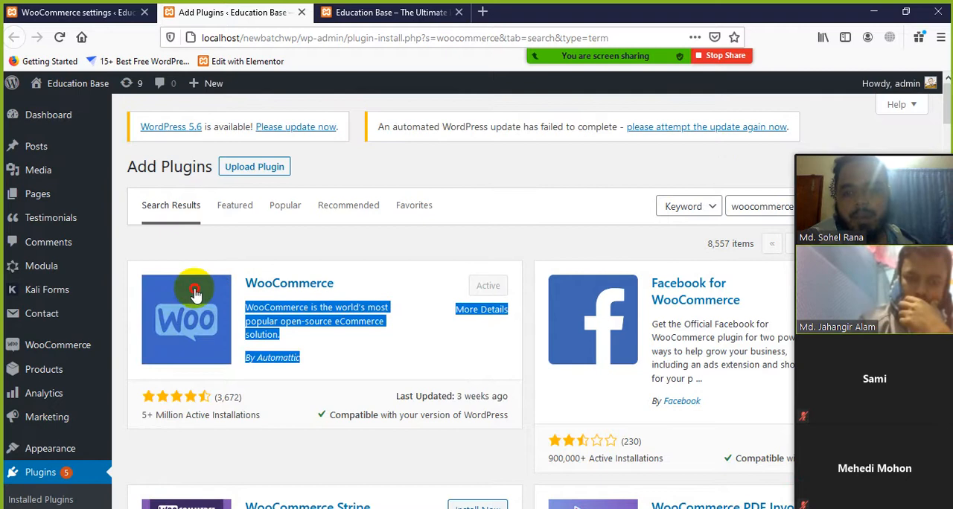
{"action": "left_click", "coordinate": [424, 331]}
{"action": "left_click_drag", "start_coordinate": [318, 356], "coordinate": [256, 355]}
{"action": "left_click", "coordinate": [425, 368]}
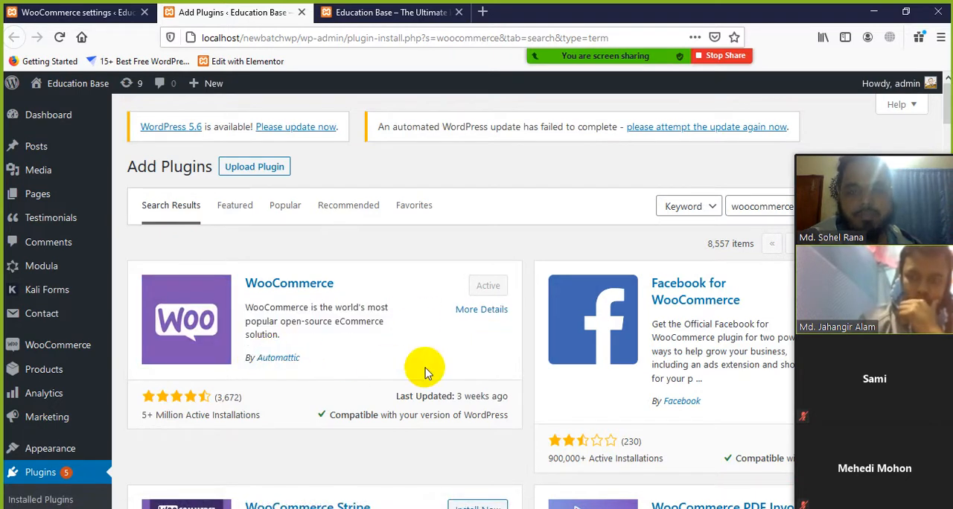
{"action": "left_click", "coordinate": [302, 12]}
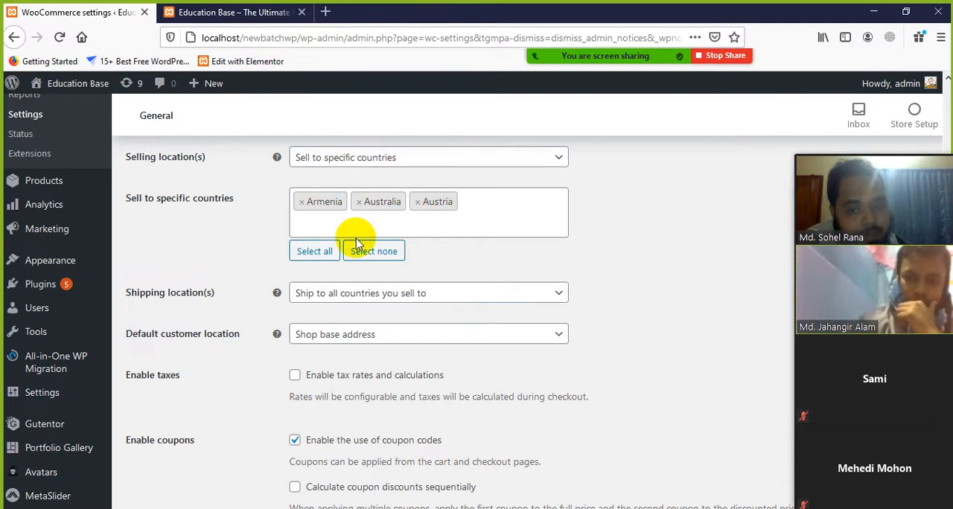
Remove Armenia, Australia and Austria from the specific countries and set the selling locations to "Sell to all countries"
{"action": "scroll", "coordinate": [358, 241], "scroll_direction": "up", "scroll_amount": 2}
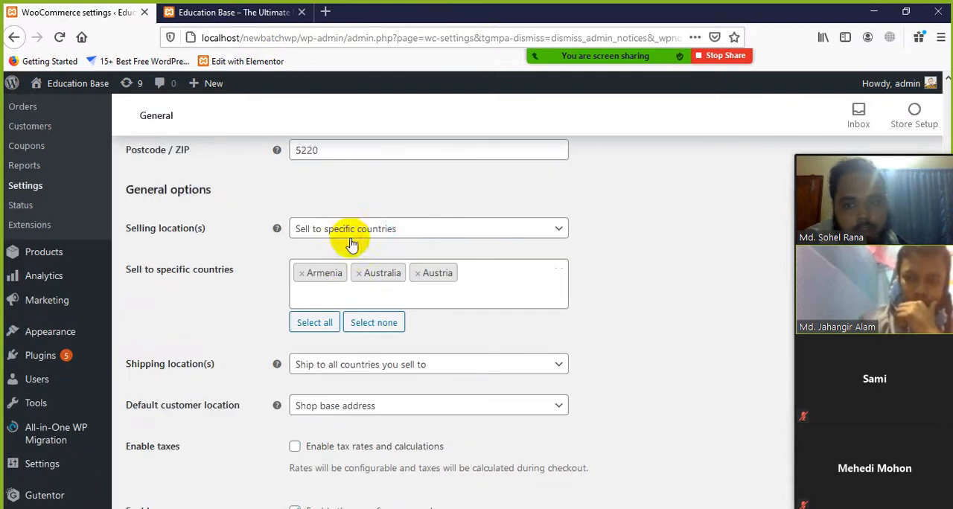
{"action": "left_click", "coordinate": [301, 274]}
{"action": "left_click", "coordinate": [301, 273]}
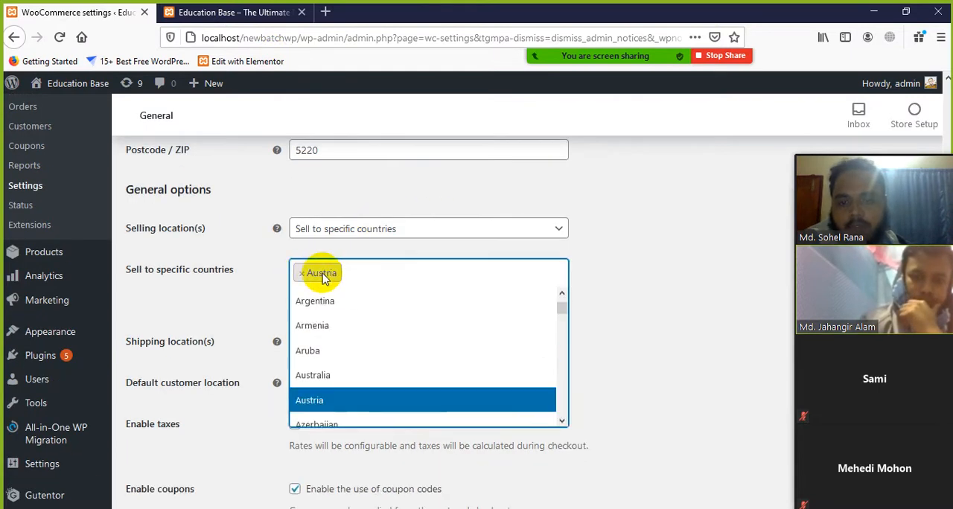
{"action": "left_click", "coordinate": [302, 273]}
{"action": "left_click", "coordinate": [541, 233]}
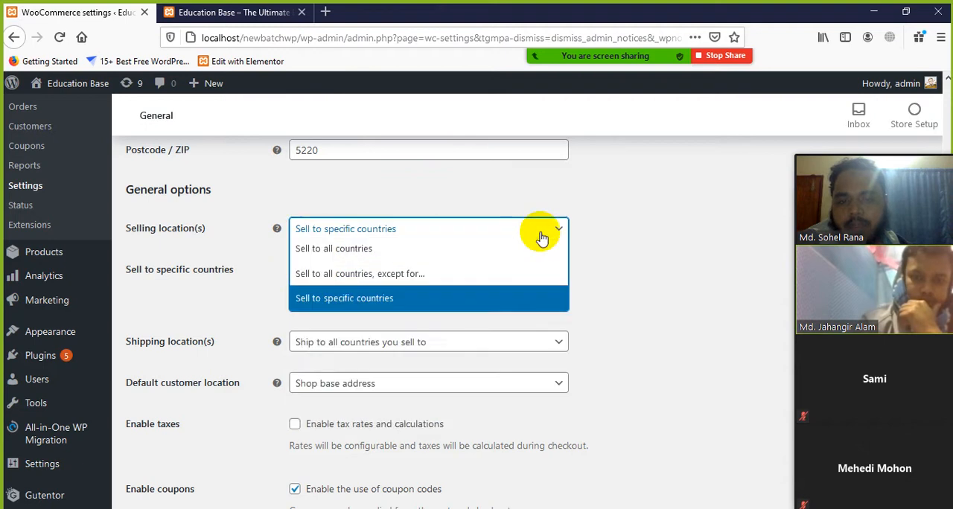
{"action": "left_click", "coordinate": [316, 246]}
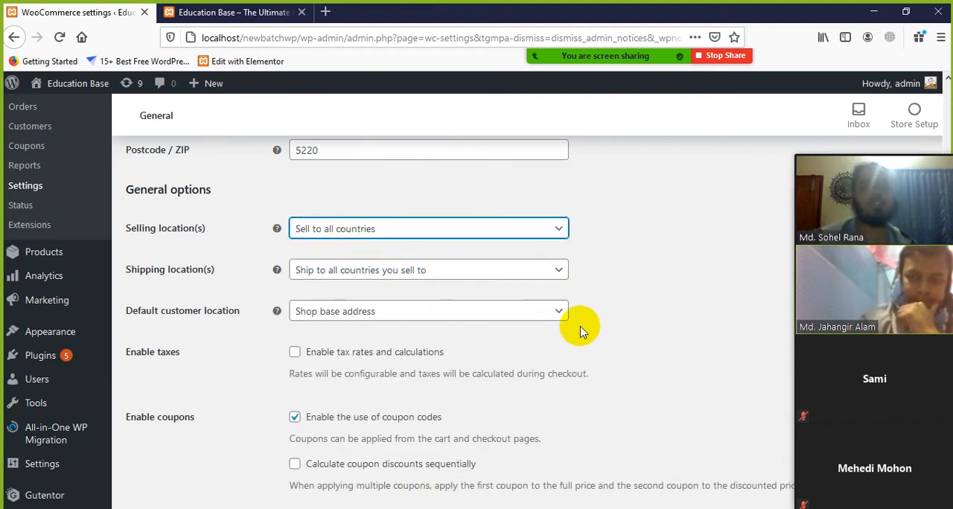
Review the available shipping location choices and the default customer location, tax and coupon settings in the General options
{"action": "scroll", "coordinate": [199, 287], "scroll_direction": "down", "scroll_amount": 1}
{"action": "scroll", "coordinate": [186, 253], "scroll_direction": "down", "scroll_amount": 1}
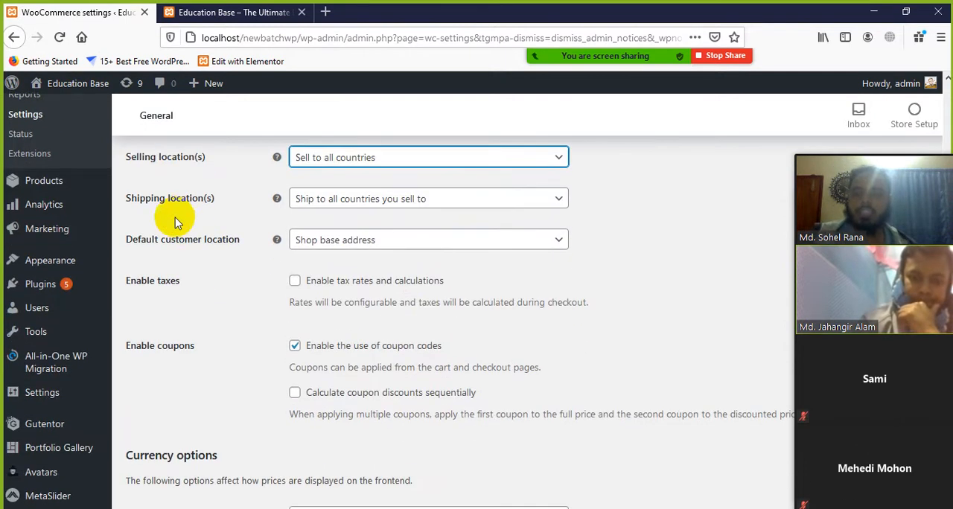
{"action": "scroll", "coordinate": [181, 219], "scroll_direction": "up", "scroll_amount": 1}
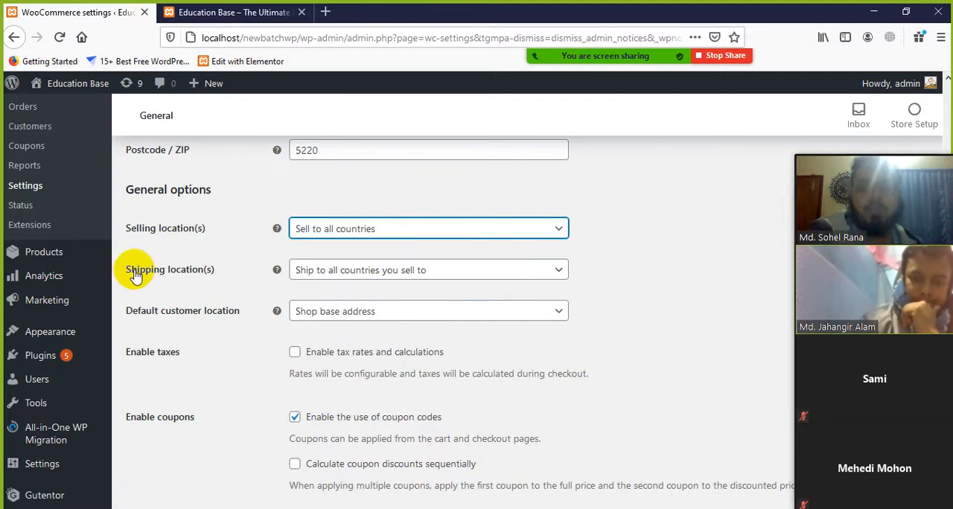
{"action": "left_click", "coordinate": [451, 271]}
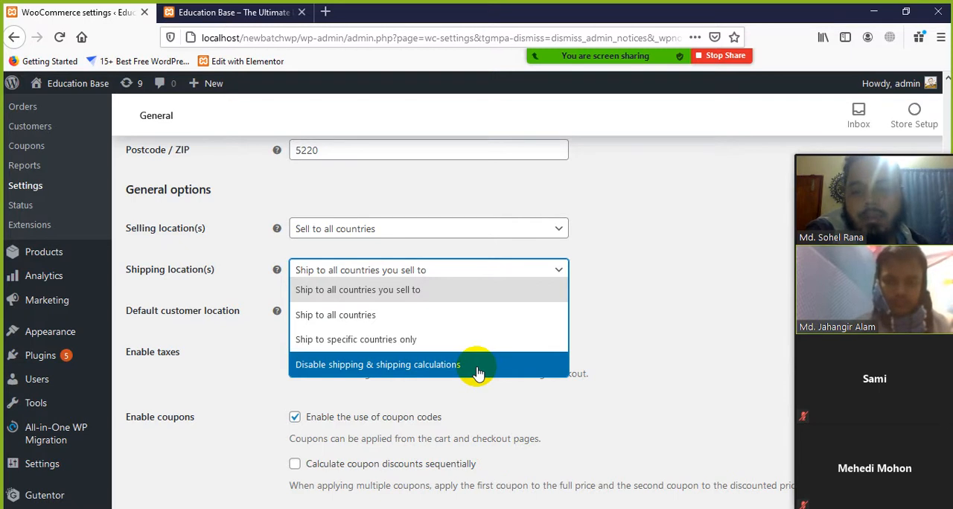
{"action": "left_click_drag", "start_coordinate": [653, 366], "coordinate": [585, 334]}
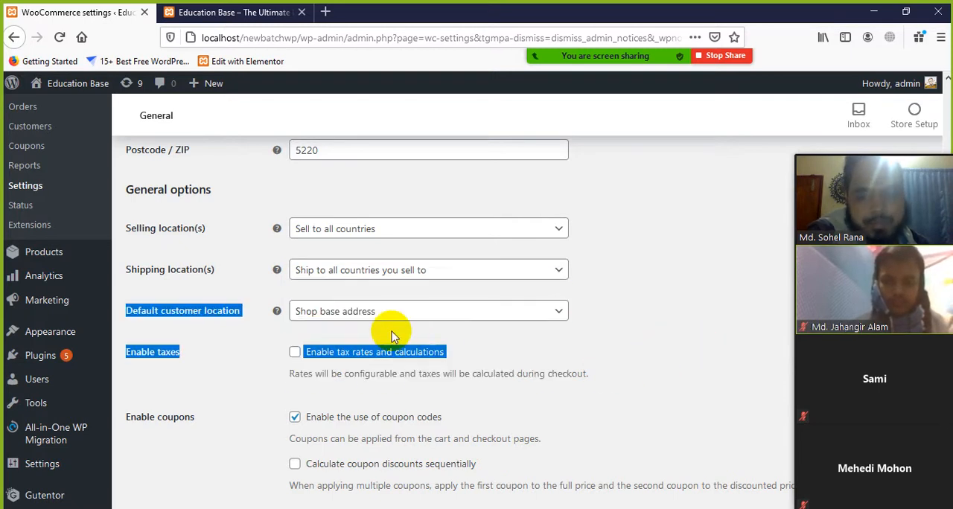
{"action": "scroll", "coordinate": [379, 404], "scroll_direction": "down", "scroll_amount": 2}
{"action": "scroll", "coordinate": [404, 256], "scroll_direction": "up", "scroll_amount": 1}
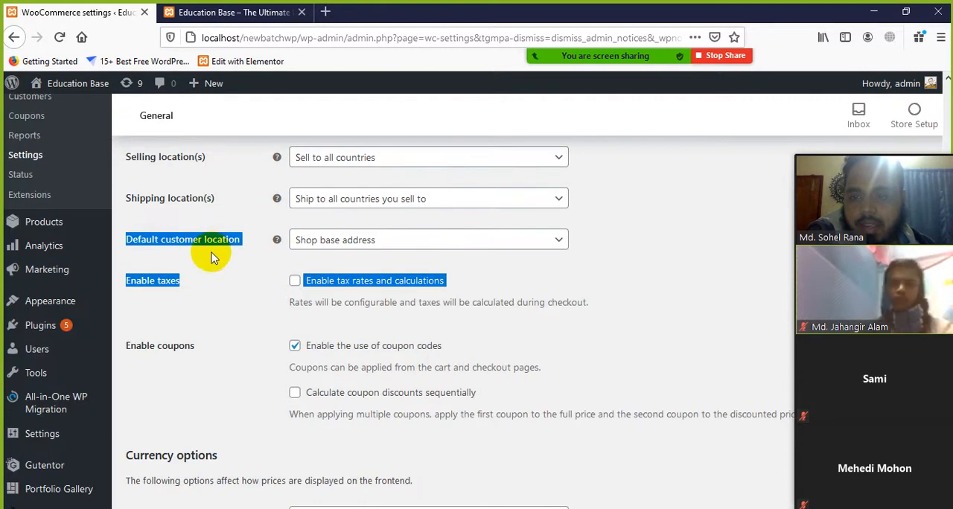
{"action": "left_click", "coordinate": [213, 203]}
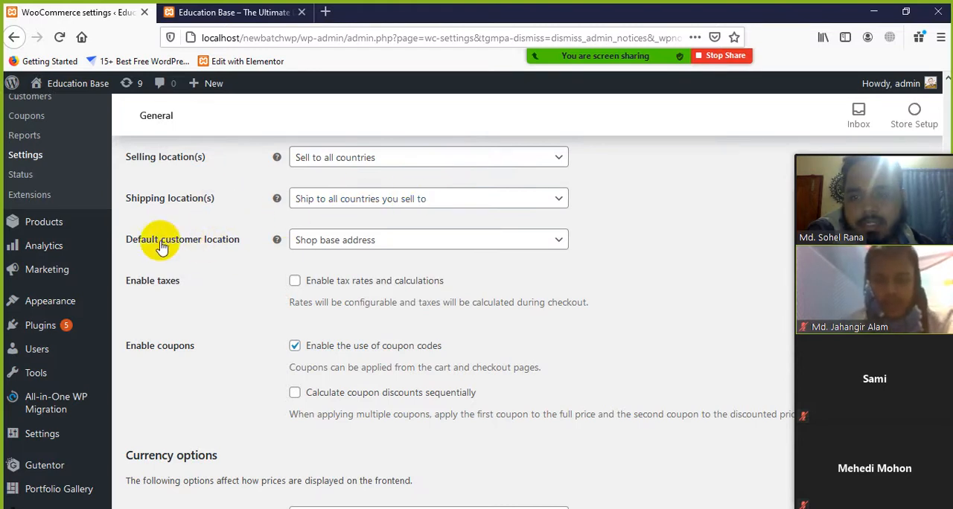
Try Geolocate as the default customer location and switch it back to Shop base address
{"action": "left_click", "coordinate": [315, 249]}
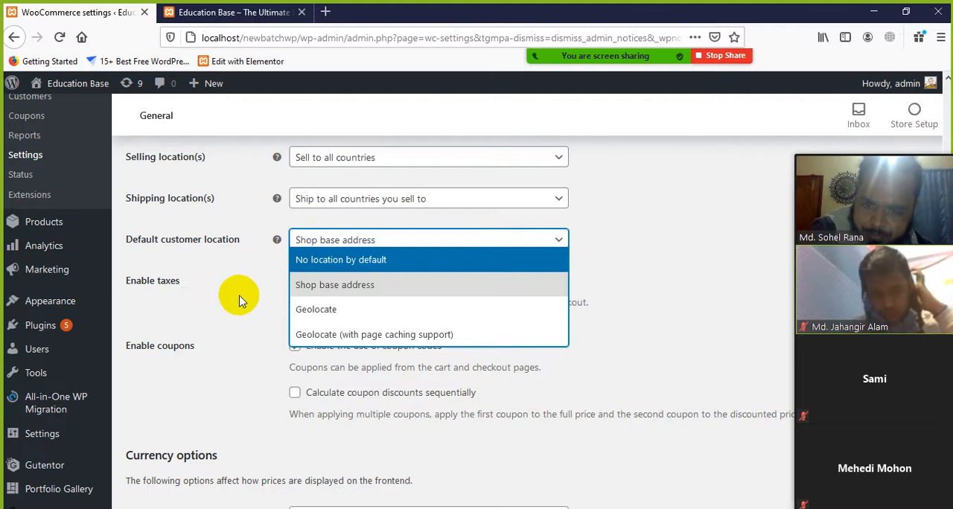
{"action": "left_click", "coordinate": [341, 312]}
{"action": "left_click", "coordinate": [548, 247]}
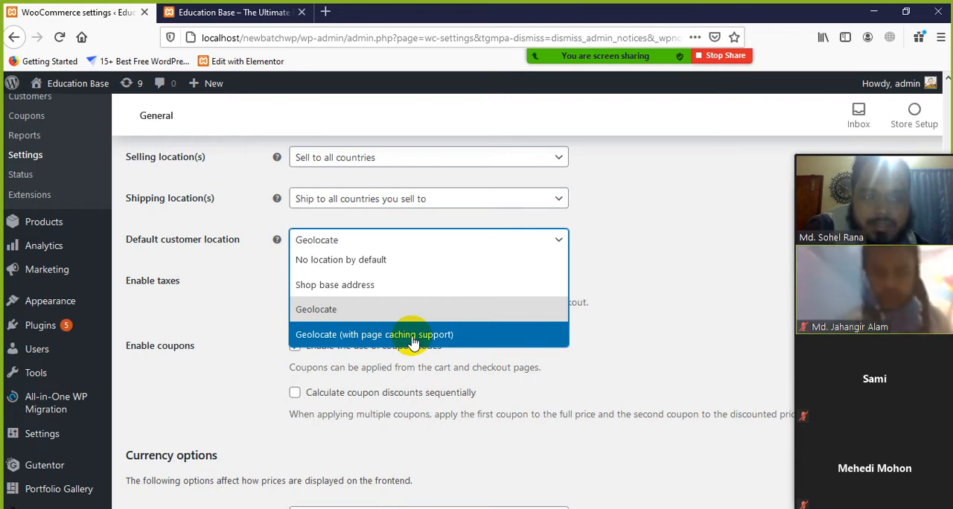
{"action": "left_click", "coordinate": [346, 285]}
Enable tax rates and calculations for the store in the General options
{"action": "scroll", "coordinate": [344, 328], "scroll_direction": "down", "scroll_amount": 2}
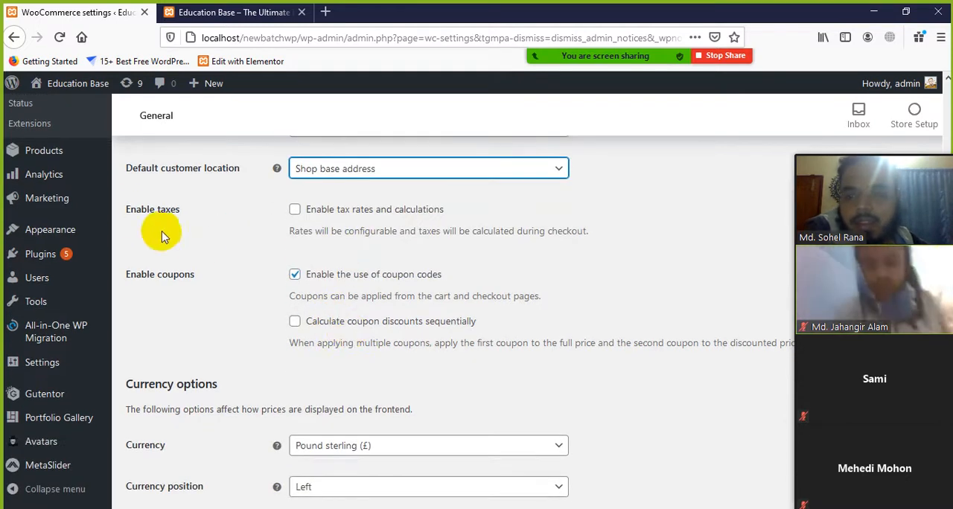
{"action": "left_click", "coordinate": [294, 211]}
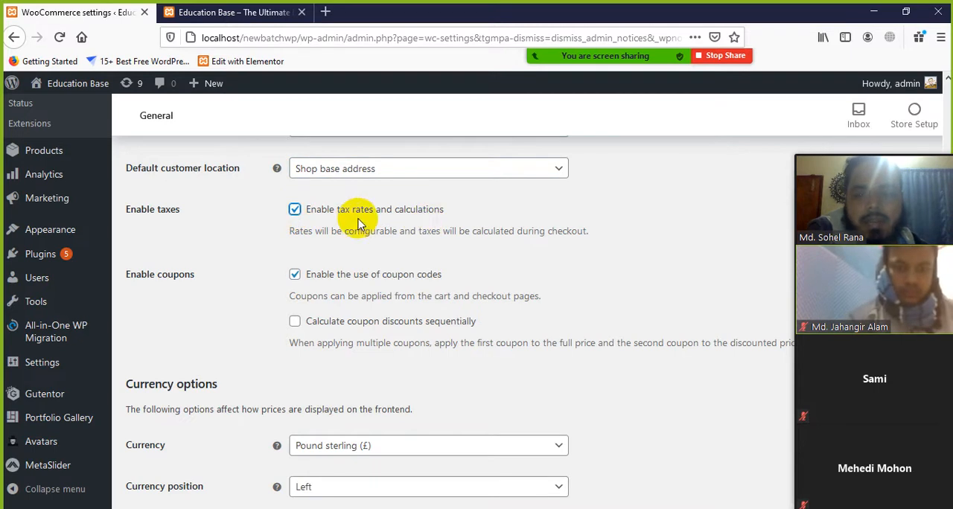
{"action": "scroll", "coordinate": [319, 291], "scroll_direction": "down", "scroll_amount": 1}
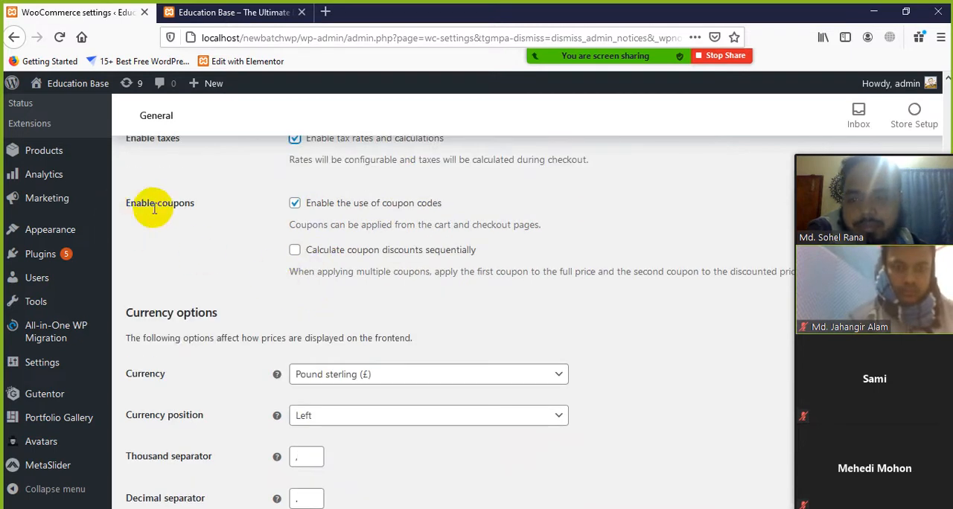
{"action": "scroll", "coordinate": [516, 314], "scroll_direction": "up", "scroll_amount": 2}
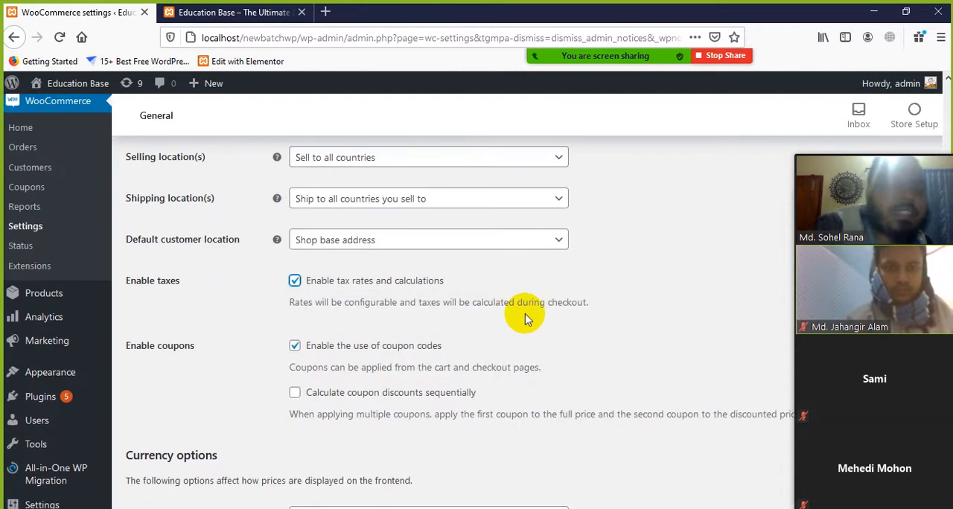
Examine the Enable coupons setting and its option for using coupon codes on the cart and checkout pages
{"action": "scroll", "coordinate": [525, 319], "scroll_direction": "down", "scroll_amount": 1}
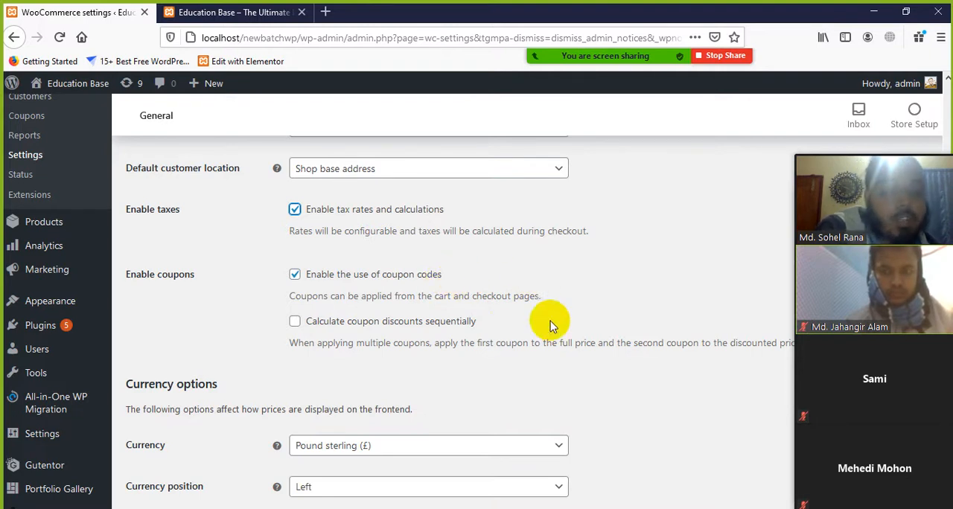
{"action": "left_click_drag", "start_coordinate": [437, 277], "coordinate": [309, 279]}
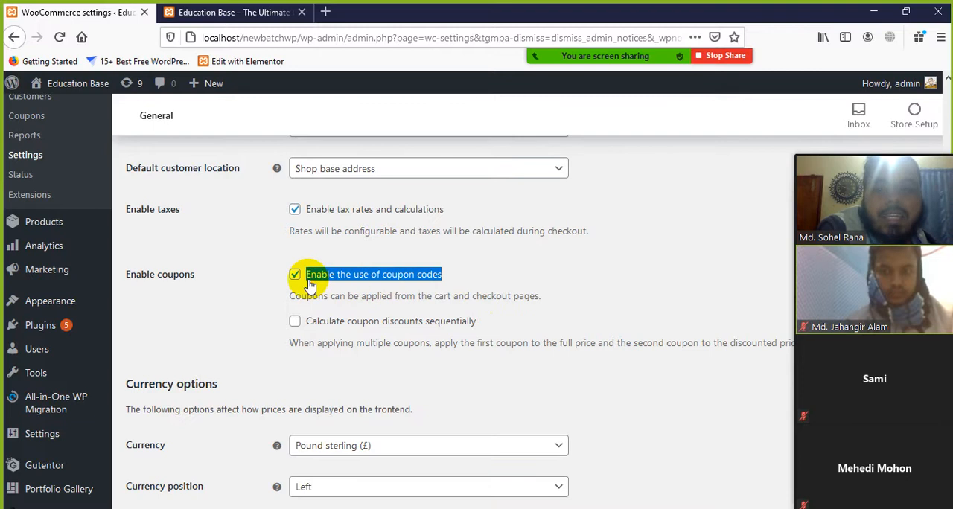
{"action": "left_click", "coordinate": [597, 312]}
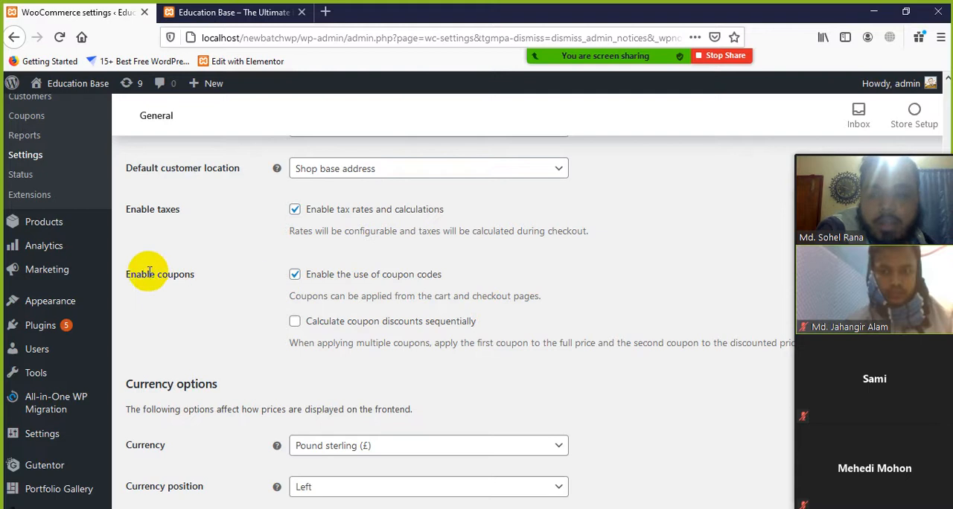
{"action": "left_click_drag", "start_coordinate": [129, 277], "coordinate": [196, 276]}
{"action": "left_click", "coordinate": [532, 281]}
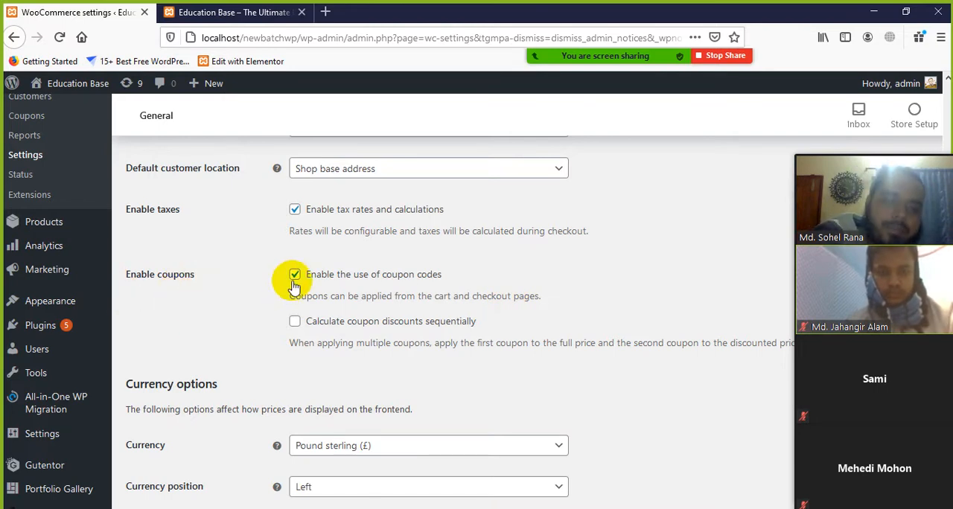
{"action": "left_click_drag", "start_coordinate": [453, 278], "coordinate": [383, 268]}
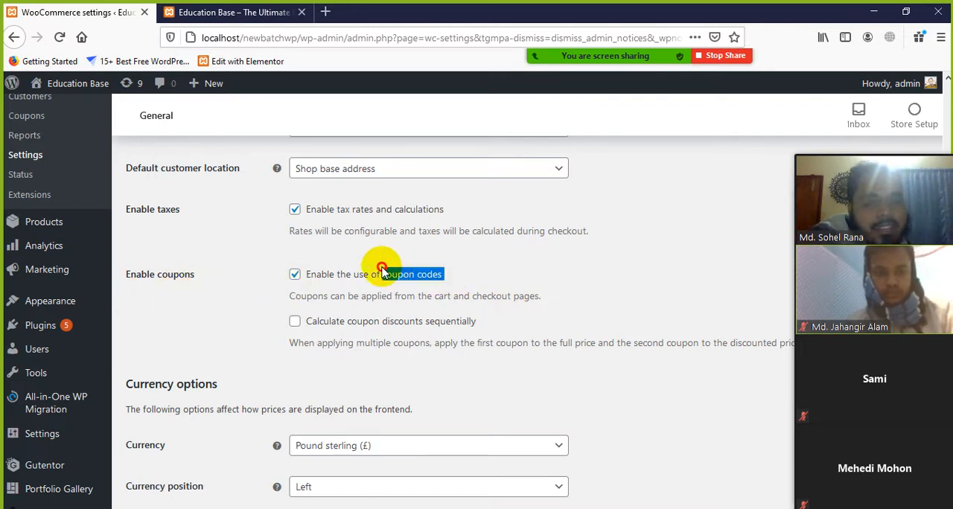
{"action": "left_click", "coordinate": [553, 273]}
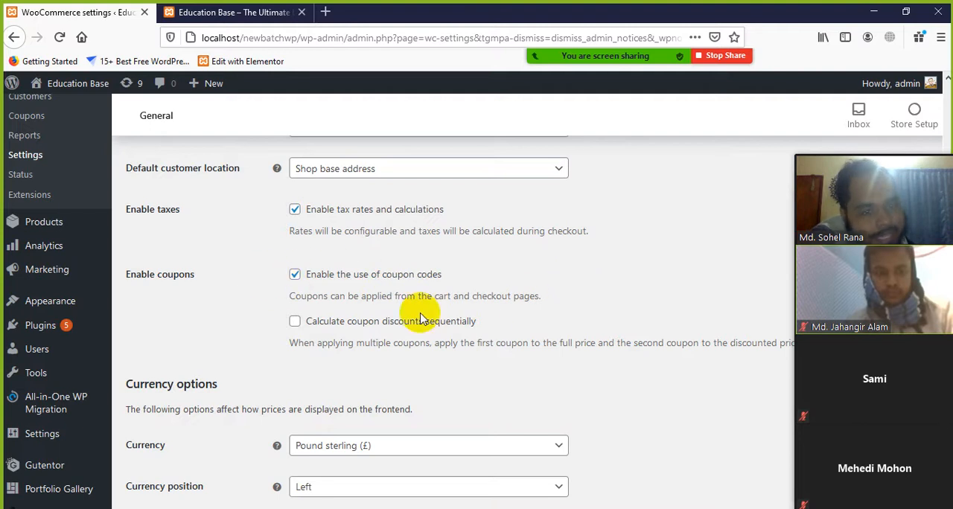
Try enabling sequential calculation of coupon discounts, read its full description by moving the meeting's video strip aside, and disable the option again
{"action": "scroll", "coordinate": [438, 323], "scroll_direction": "down", "scroll_amount": 1}
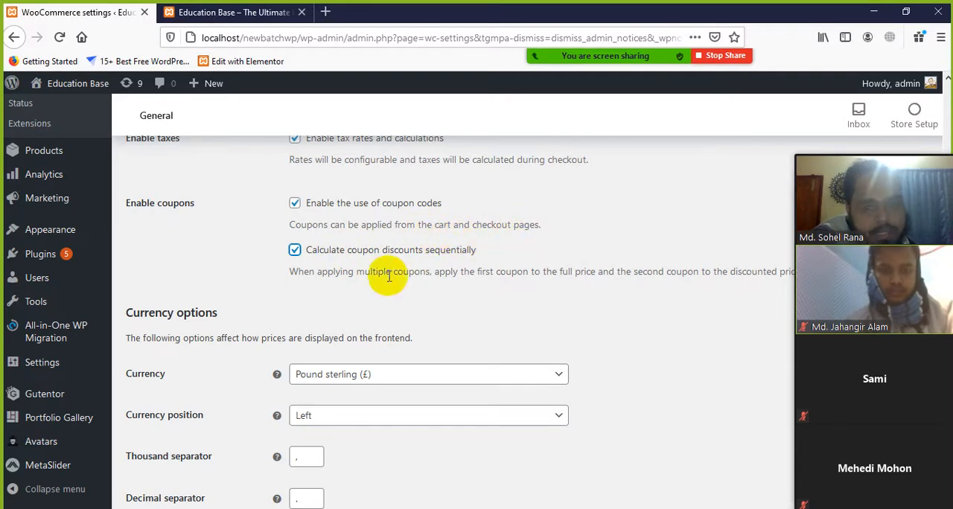
{"action": "scroll", "coordinate": [350, 286], "scroll_direction": "down", "scroll_amount": 1}
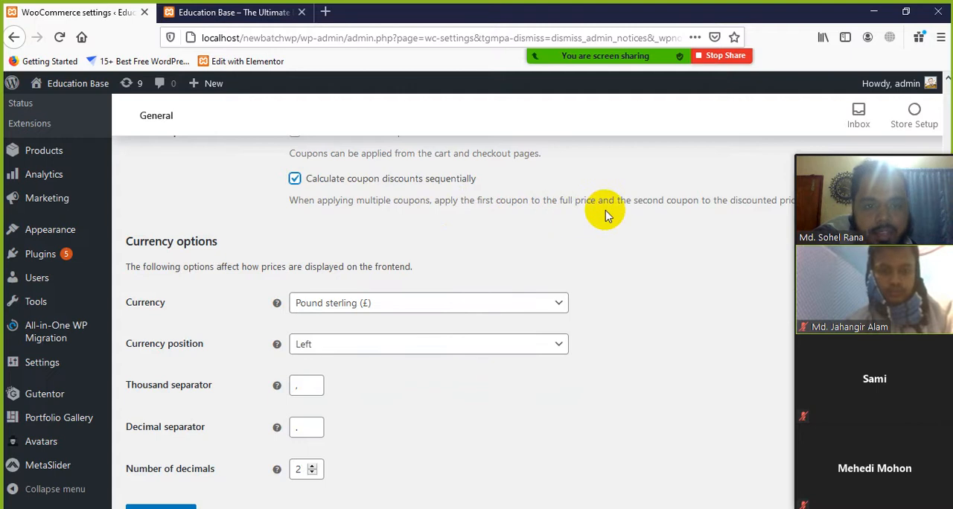
{"action": "scroll", "coordinate": [605, 215], "scroll_direction": "down", "scroll_amount": 2}
{"action": "scroll", "coordinate": [607, 214], "scroll_direction": "up", "scroll_amount": 2}
{"action": "mouse_move", "coordinate": [889, 149]}
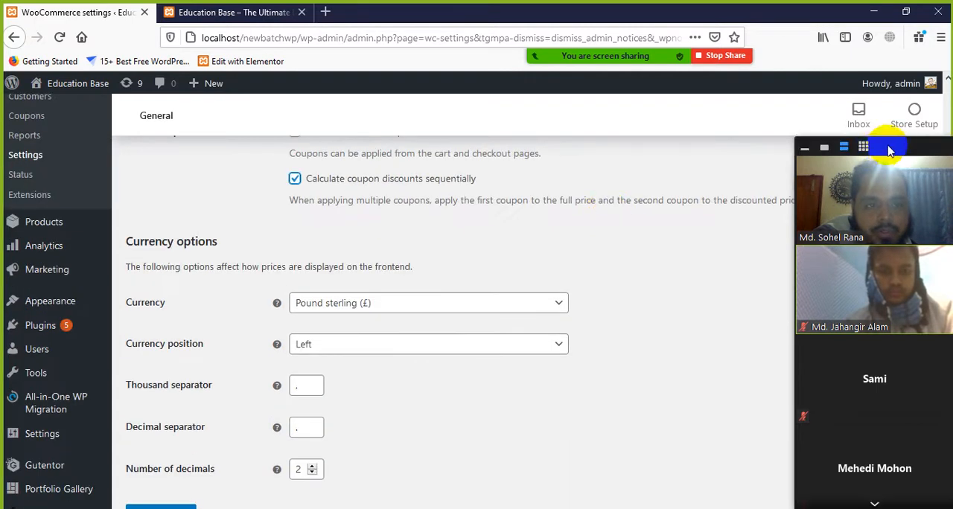
{"action": "left_click_drag", "start_coordinate": [890, 149], "coordinate": [749, 216]}
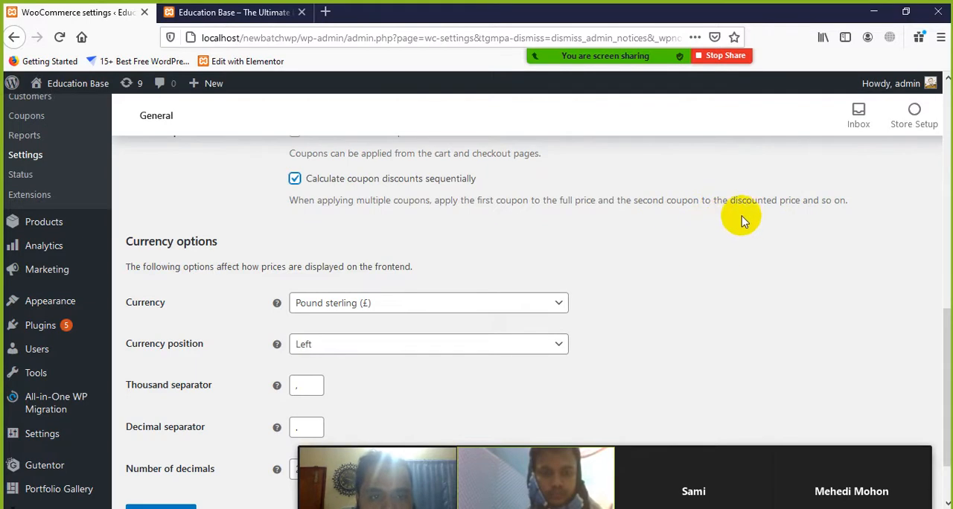
{"action": "mouse_move", "coordinate": [647, 470]}
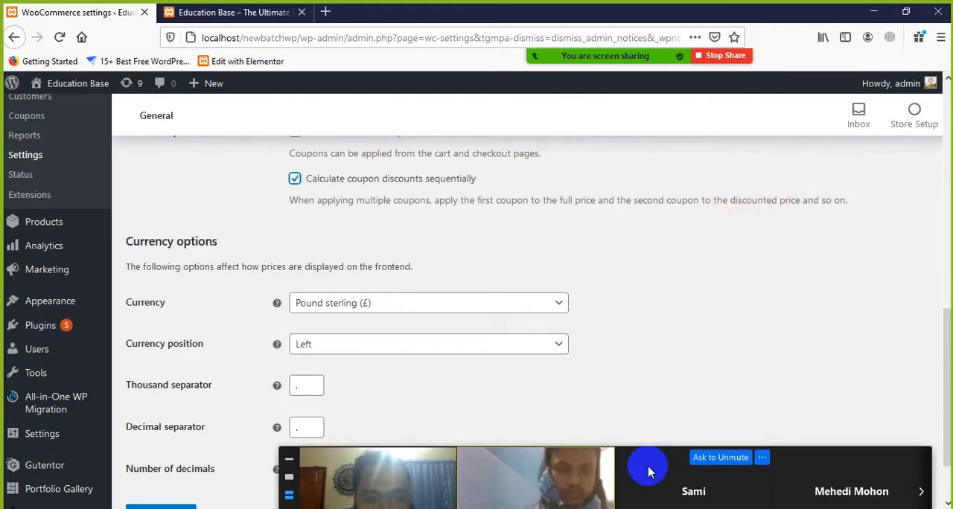
{"action": "left_click_drag", "start_coordinate": [648, 470], "coordinate": [737, 298]}
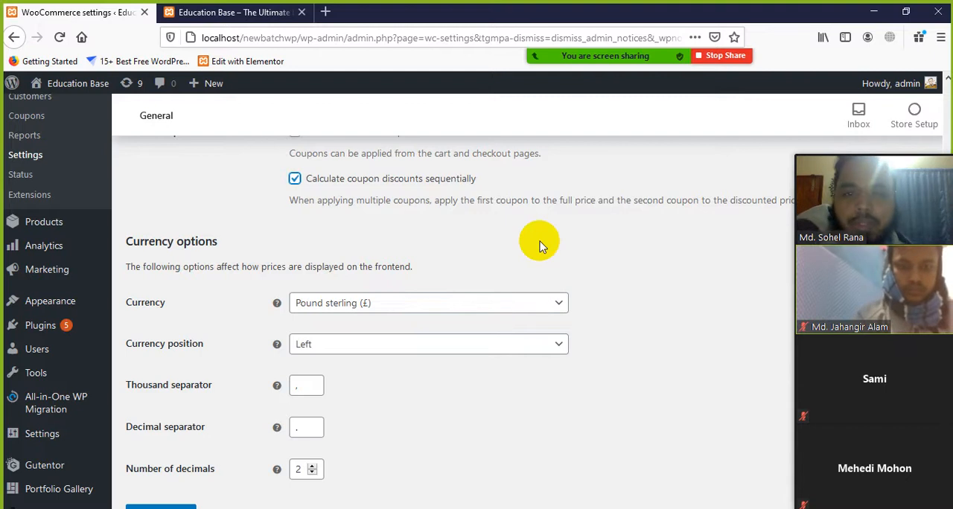
{"action": "left_click", "coordinate": [294, 178]}
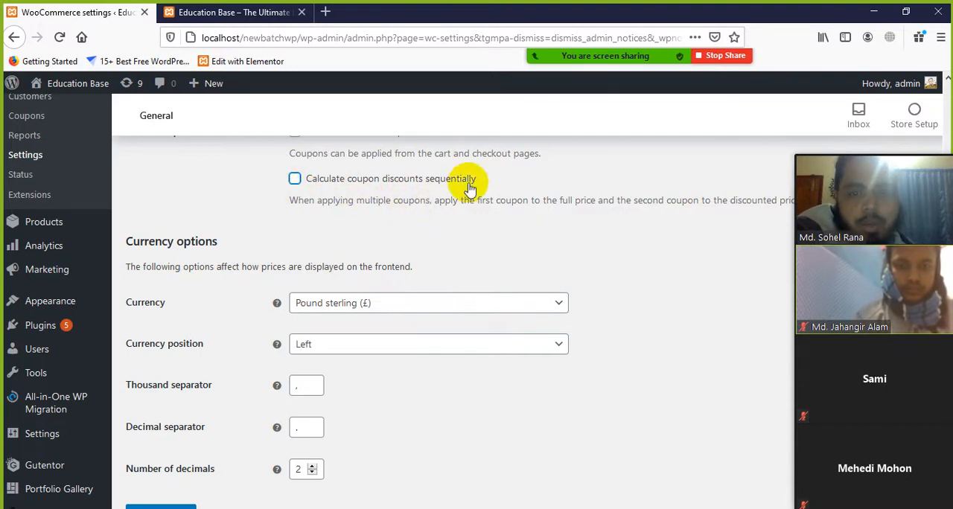
Examine the sequential coupon discount option and its description of how multiple coupons apply to the price
{"action": "left_click_drag", "start_coordinate": [494, 181], "coordinate": [298, 178]}
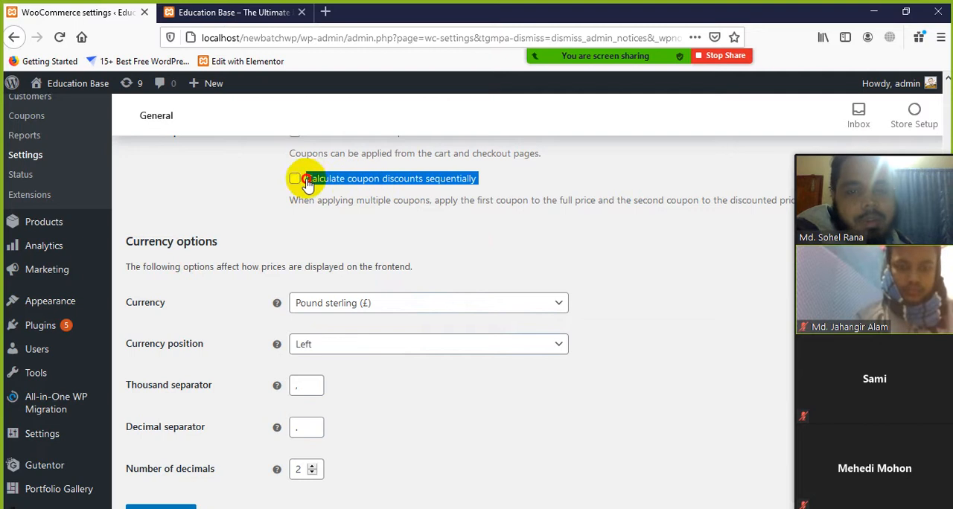
{"action": "left_click", "coordinate": [511, 240]}
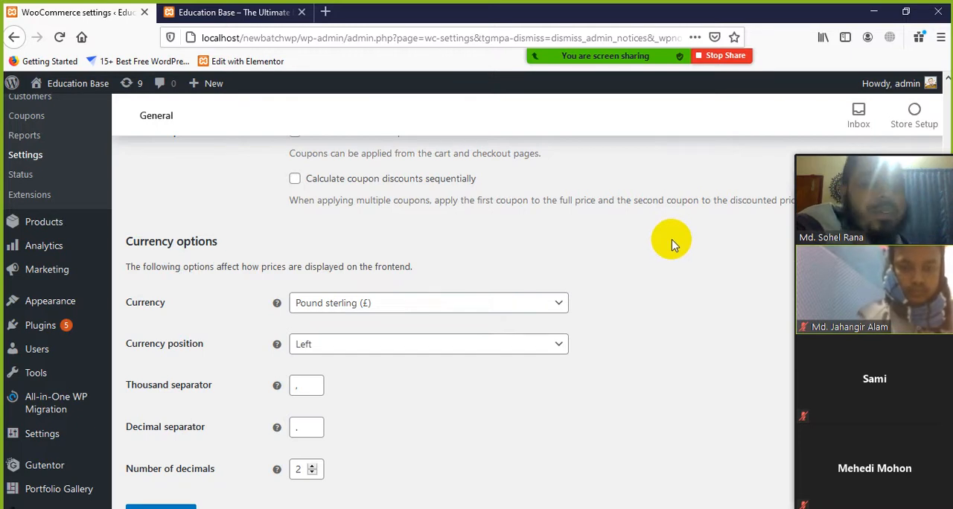
{"action": "scroll", "coordinate": [351, 280], "scroll_direction": "down", "scroll_amount": 2}
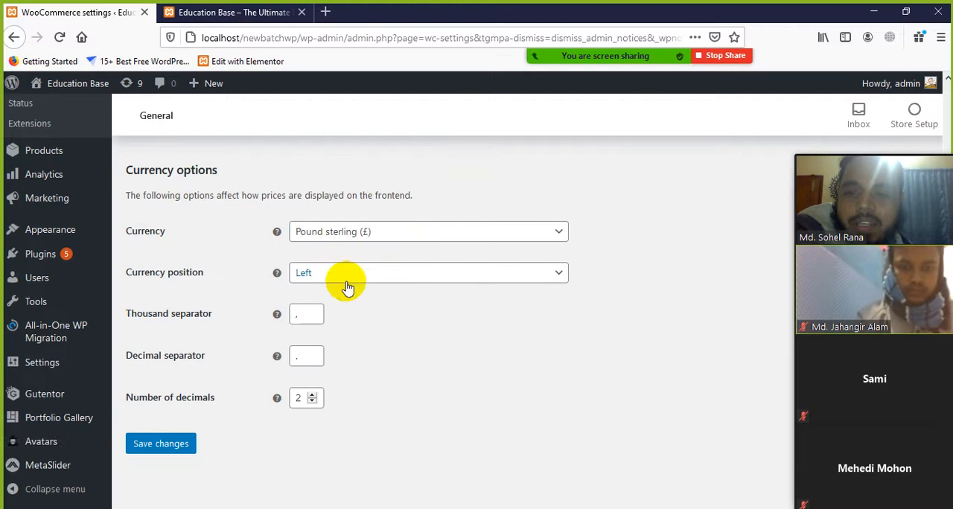
{"action": "scroll", "coordinate": [444, 214], "scroll_direction": "up", "scroll_amount": 4}
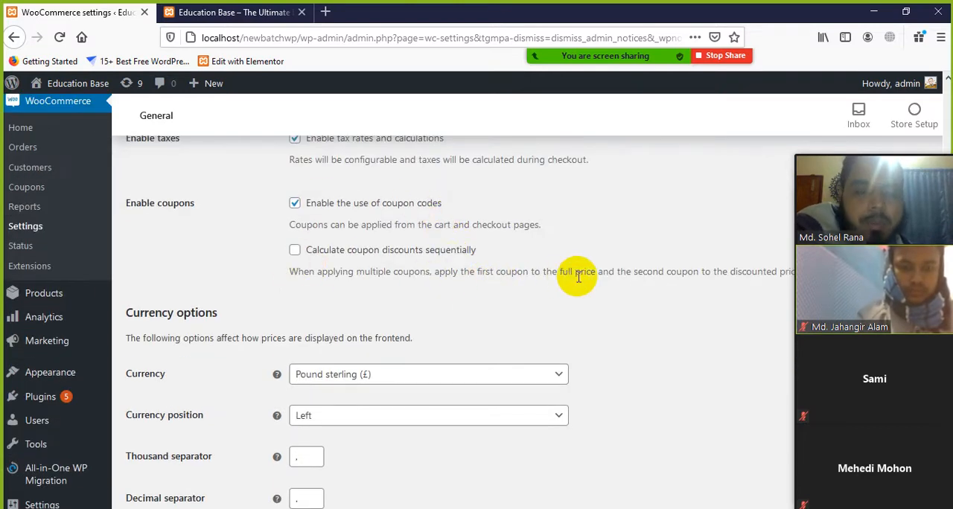
{"action": "double_click", "coordinate": [754, 272]}
{"action": "left_click", "coordinate": [716, 277]}
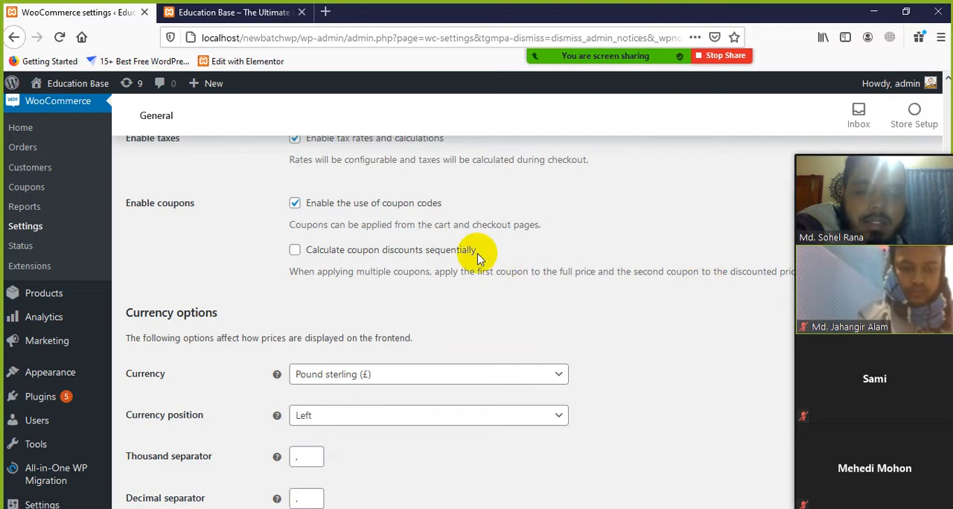
{"action": "left_click_drag", "start_coordinate": [475, 251], "coordinate": [430, 253]}
{"action": "left_click", "coordinate": [575, 294]}
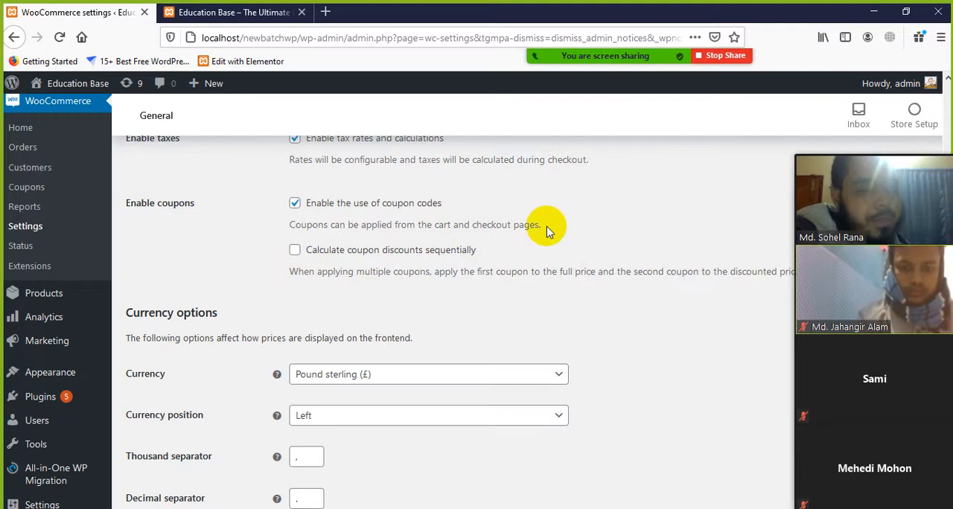
{"action": "scroll", "coordinate": [483, 275], "scroll_direction": "down", "scroll_amount": 2}
{"action": "scroll", "coordinate": [223, 294], "scroll_direction": "up", "scroll_amount": 2}
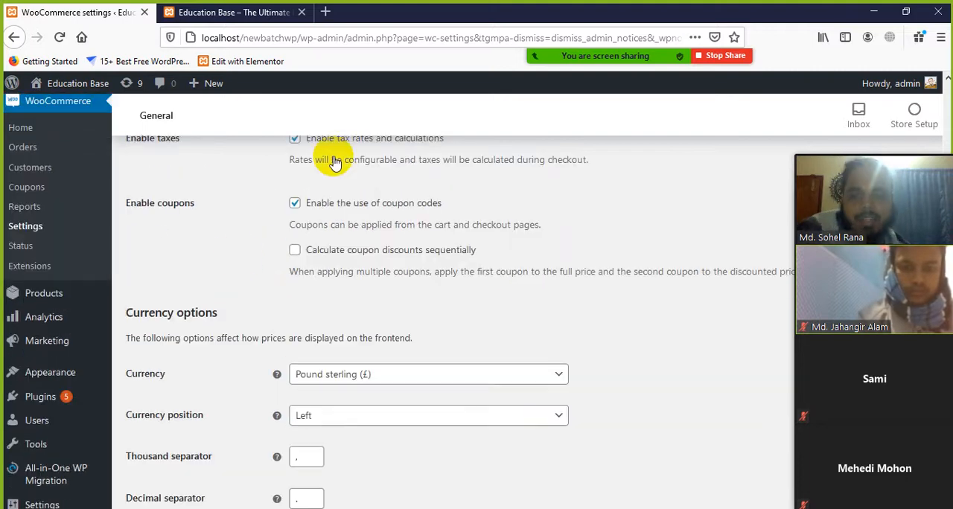
Search the currencies for "taka" and set the store currency to Bangladeshi taka
{"action": "scroll", "coordinate": [223, 266], "scroll_direction": "down", "scroll_amount": 1}
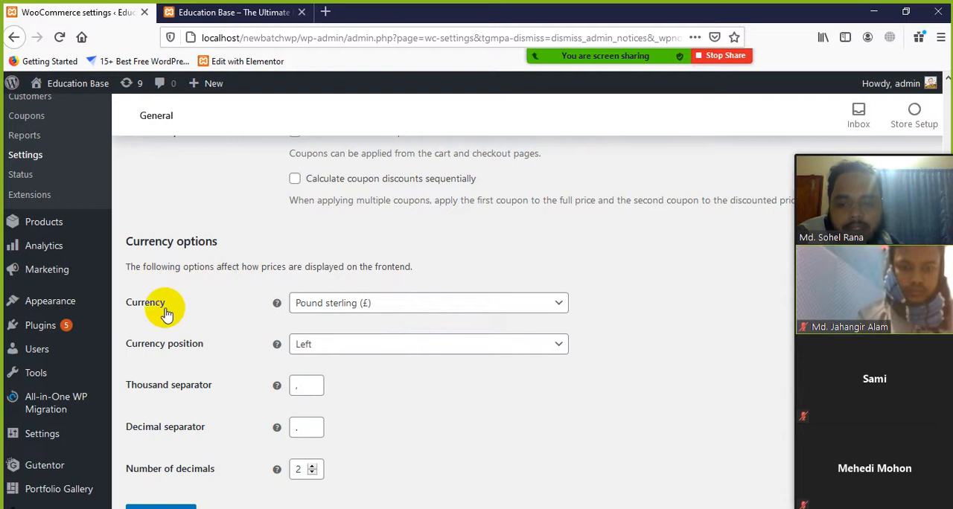
{"action": "left_click", "coordinate": [400, 309]}
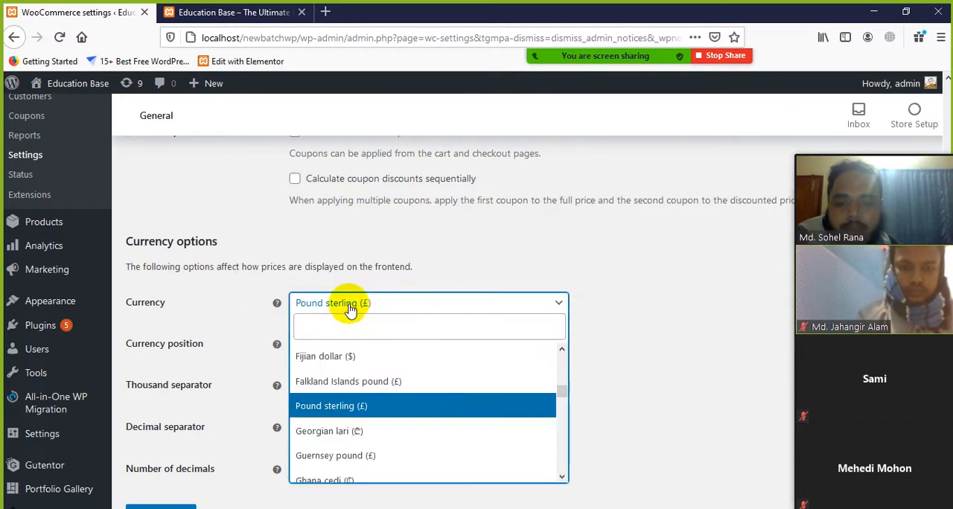
{"action": "left_click", "coordinate": [366, 329]}
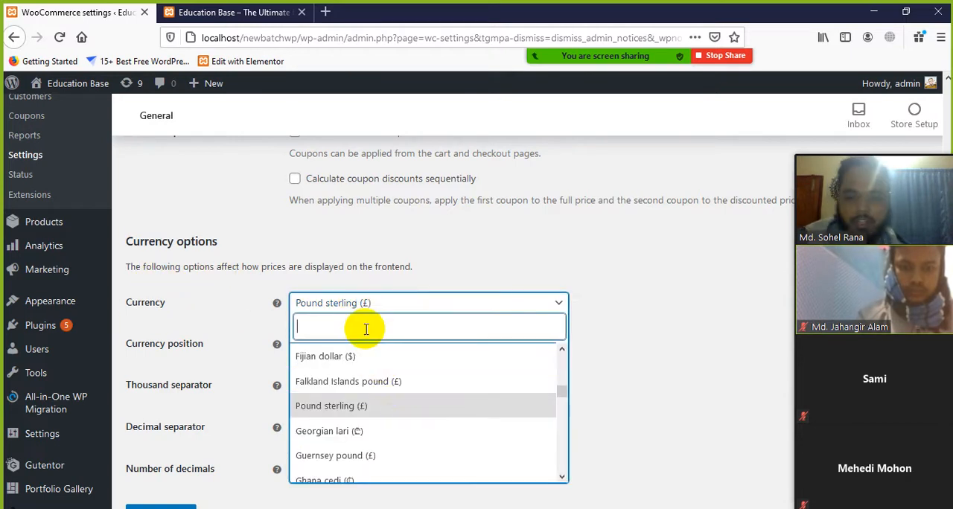
{"action": "type", "text": "taka"}
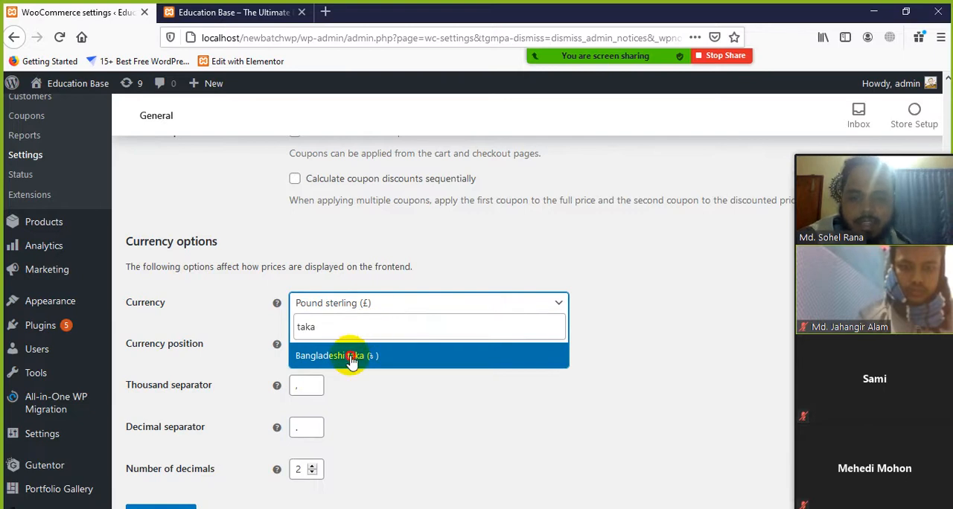
{"action": "left_click", "coordinate": [350, 357]}
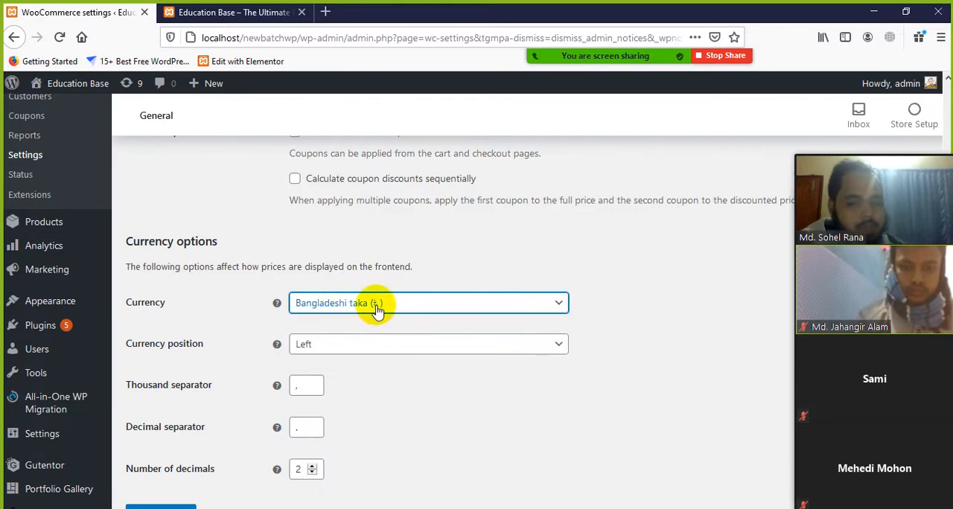
Review the currency position choices, keep Left, and look over the separator and decimal settings
{"action": "scroll", "coordinate": [409, 411], "scroll_direction": "down", "scroll_amount": 2}
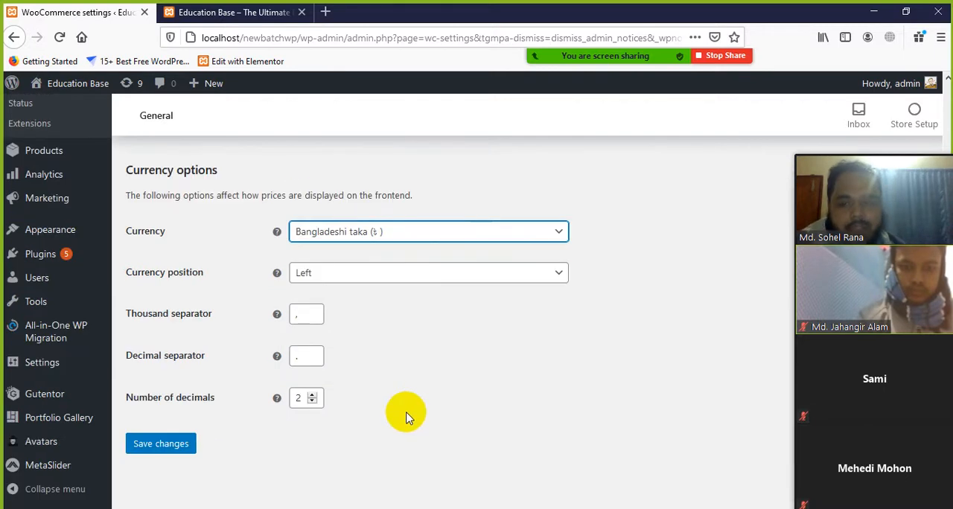
{"action": "left_click", "coordinate": [356, 282]}
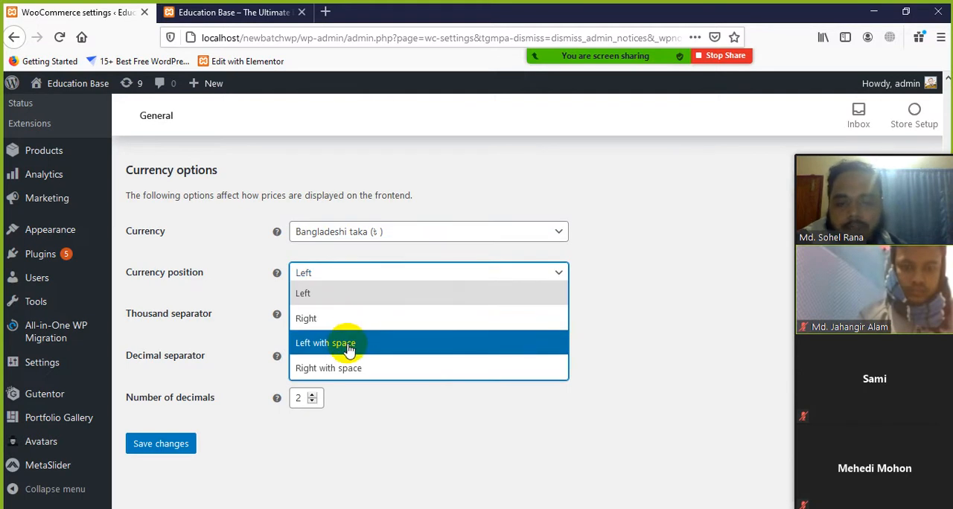
{"action": "left_click", "coordinate": [333, 280]}
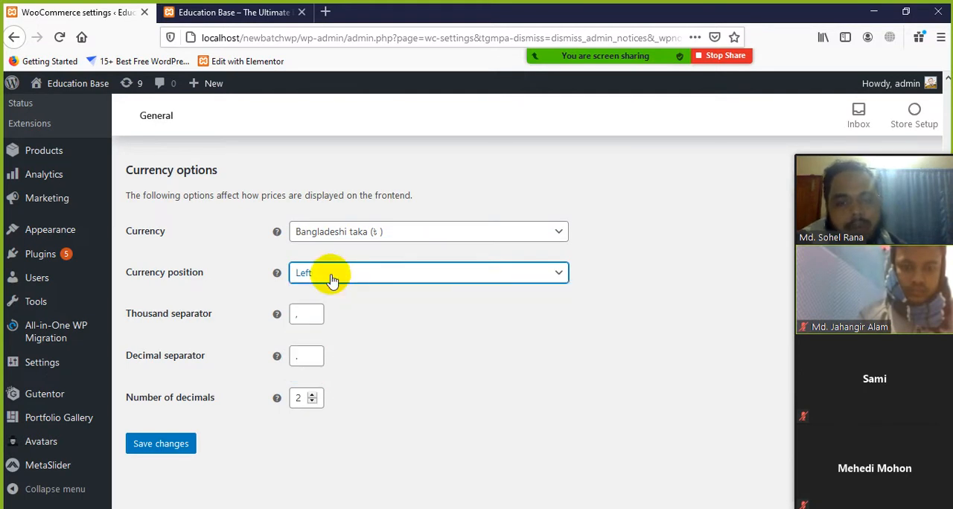
{"action": "left_click", "coordinate": [541, 358]}
{"action": "scroll", "coordinate": [501, 353], "scroll_direction": "down", "scroll_amount": 1}
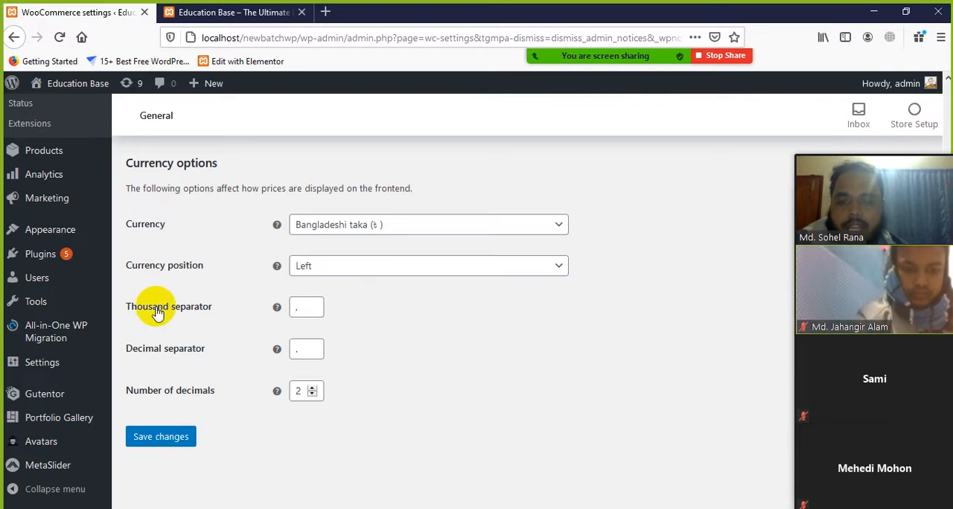
Switch to the Class-11 Word document and write the sample price 200.00 at font size 26 below Step (4)
{"action": "left_click", "coordinate": [311, 308]}
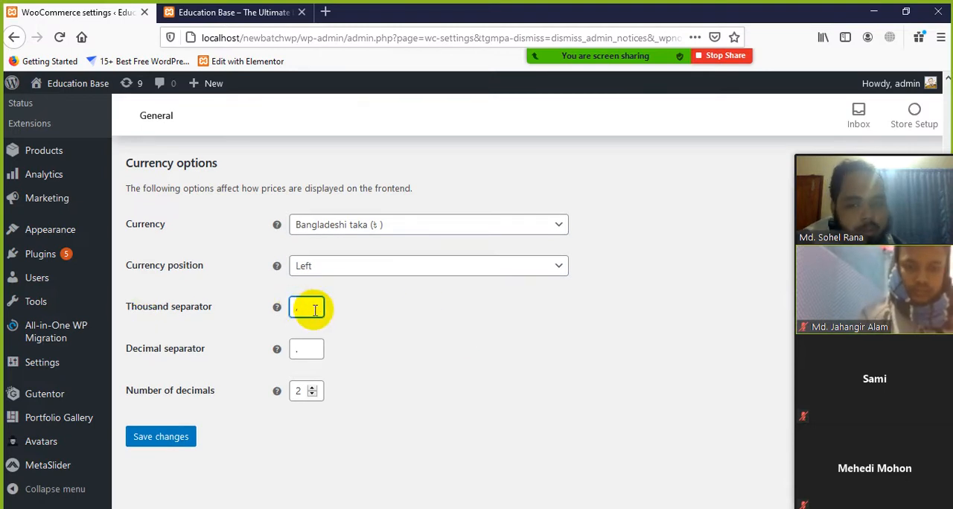
{"action": "left_click", "coordinate": [305, 350]}
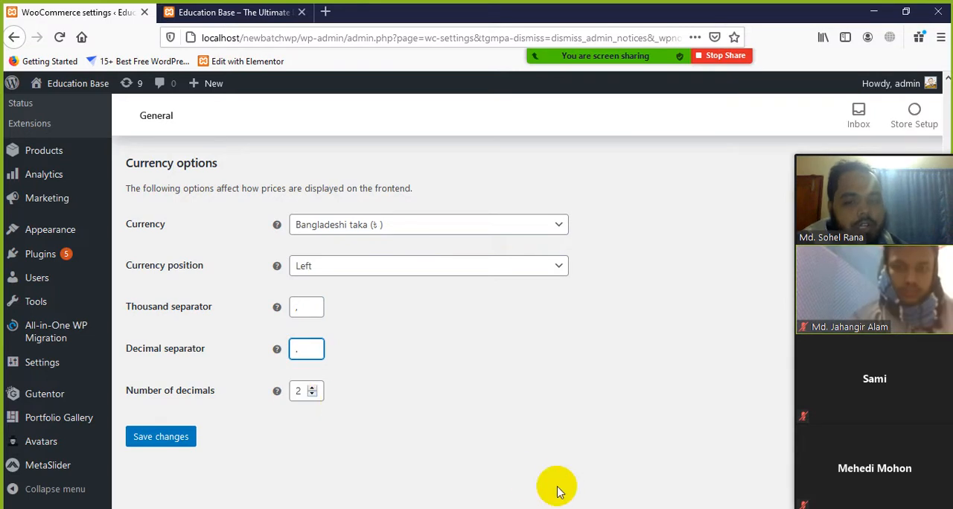
{"action": "key", "text": "alt+Tab"}
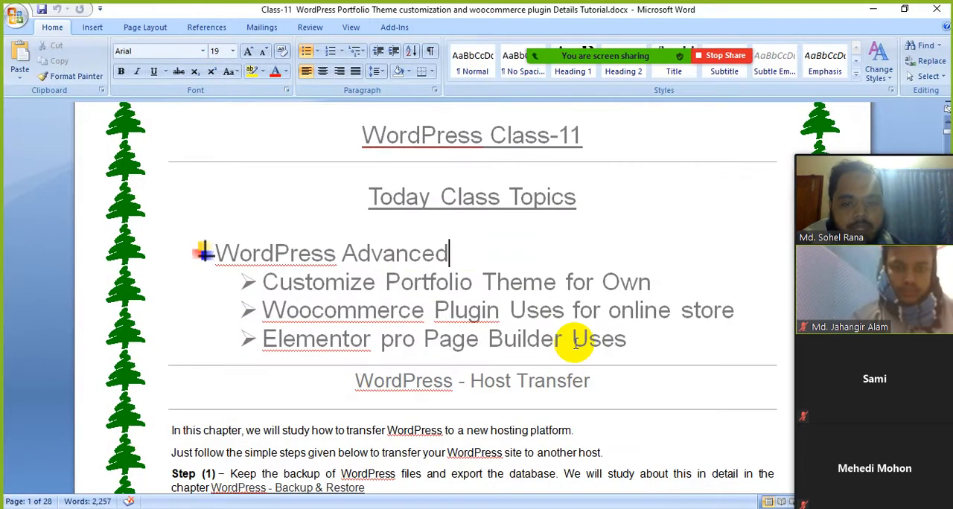
{"action": "scroll", "coordinate": [543, 321], "scroll_direction": "down", "scroll_amount": 3}
{"action": "scroll", "coordinate": [544, 321], "scroll_direction": "down", "scroll_amount": 20}
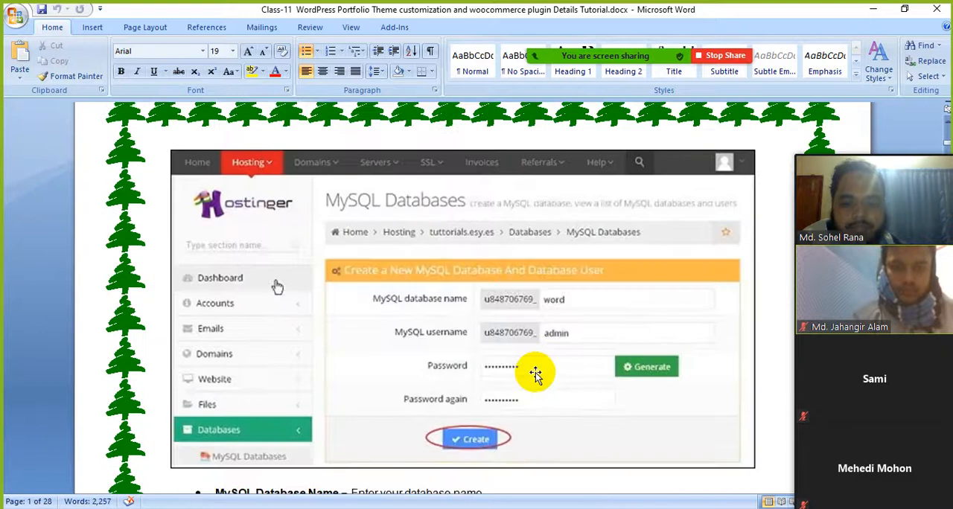
{"action": "scroll", "coordinate": [528, 379], "scroll_direction": "down", "scroll_amount": 3}
{"action": "left_click", "coordinate": [472, 305]}
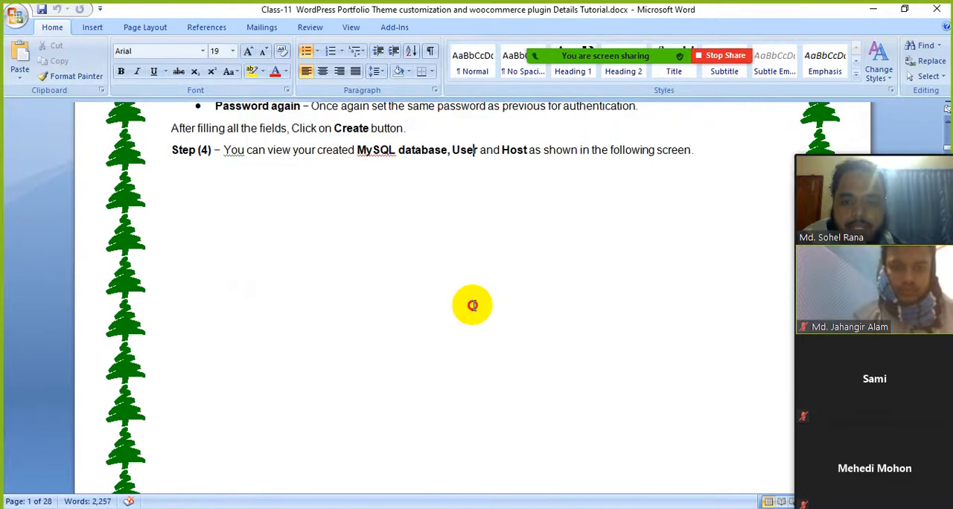
{"action": "left_click", "coordinate": [693, 152]}
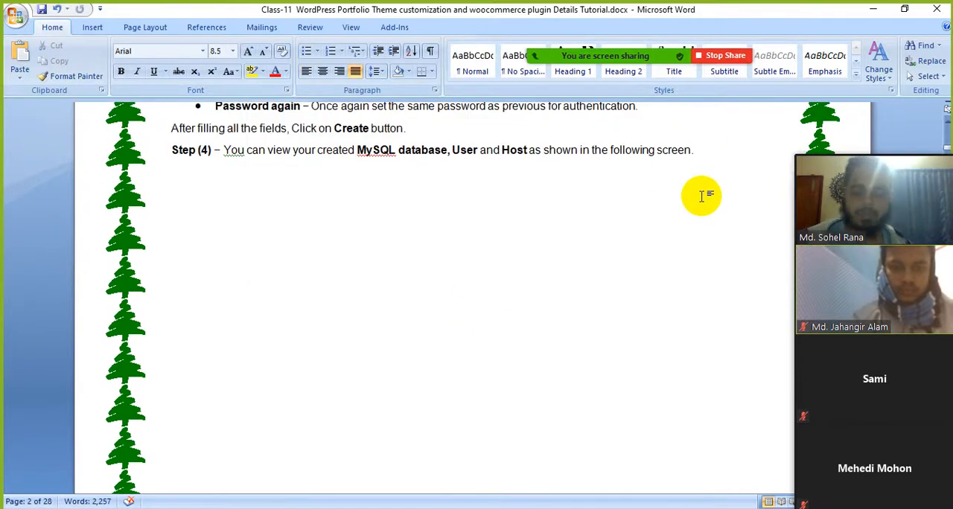
{"action": "left_click", "coordinate": [232, 51]}
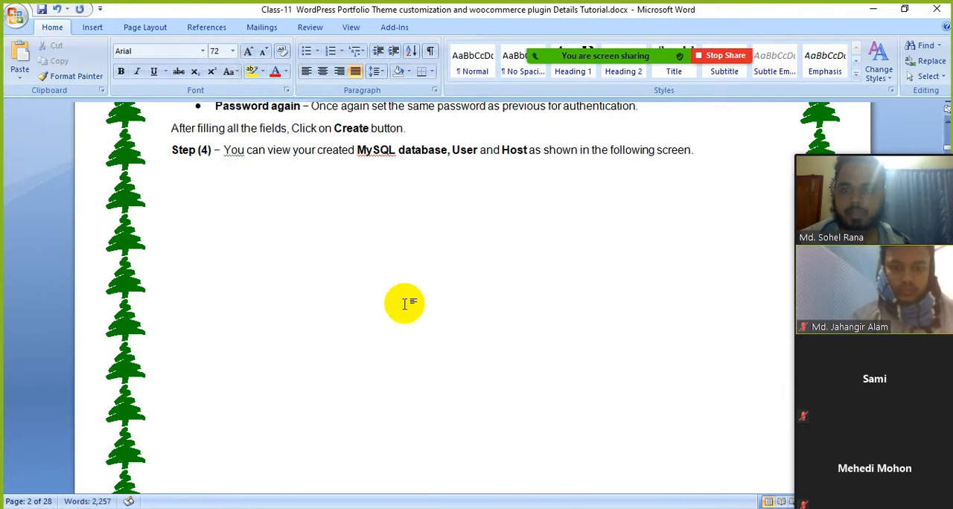
{"action": "left_click", "coordinate": [231, 51]}
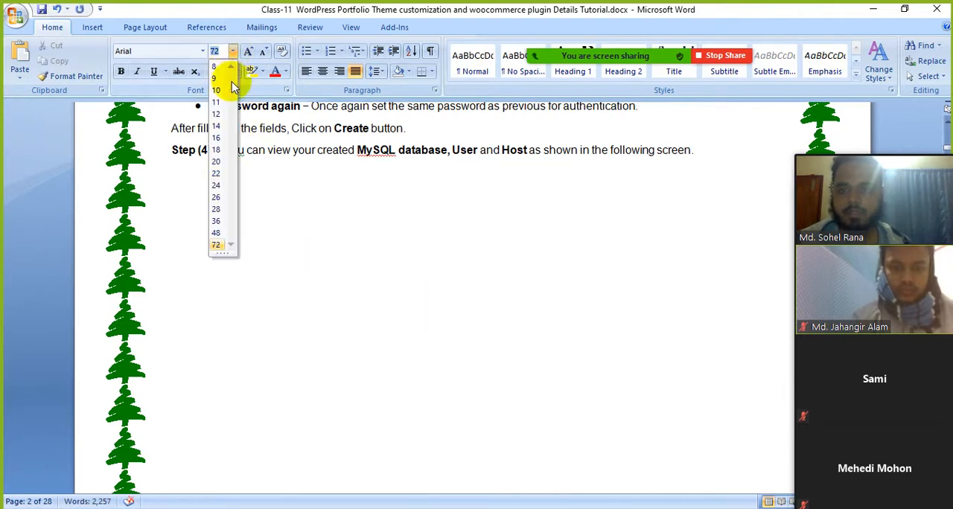
{"action": "left_click", "coordinate": [216, 197]}
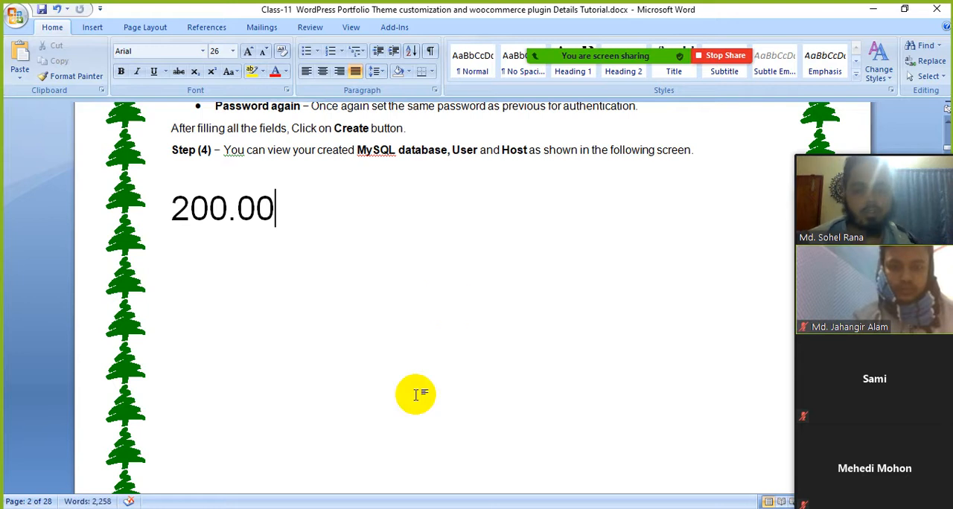
Set the number of decimals to 4 in the WooCommerce settings and extend the Word sample price to 200.0000
{"action": "key", "text": "alt+Tab"}
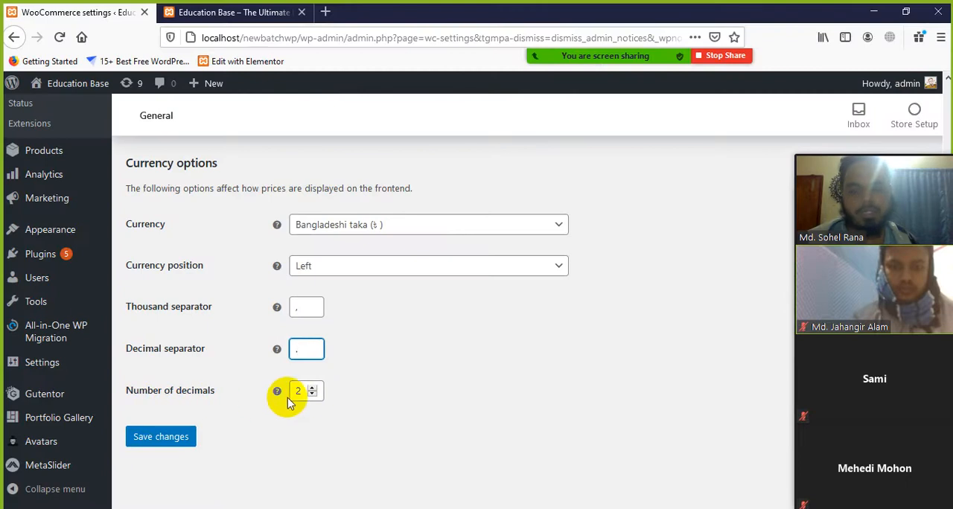
{"action": "left_click", "coordinate": [313, 389]}
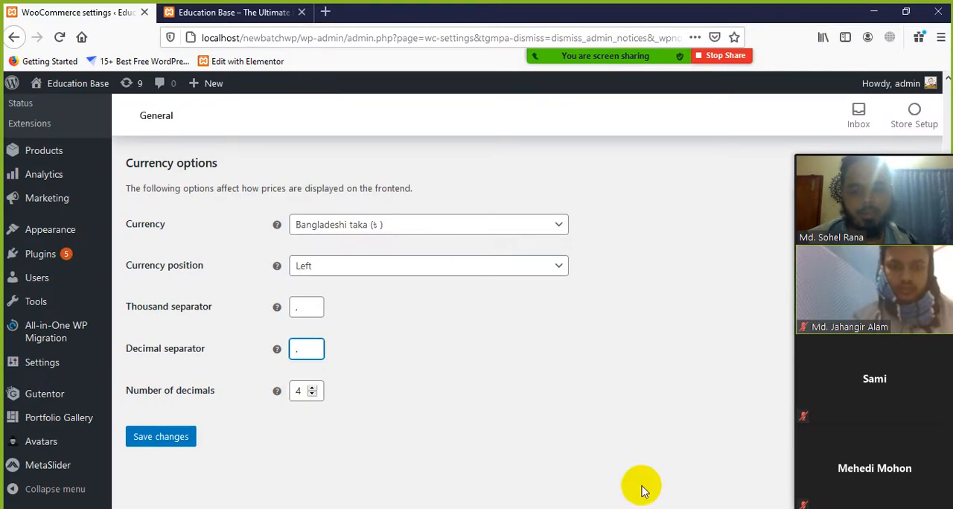
{"action": "key", "text": "alt+Tab"}
{"action": "left_click", "coordinate": [273, 217]}
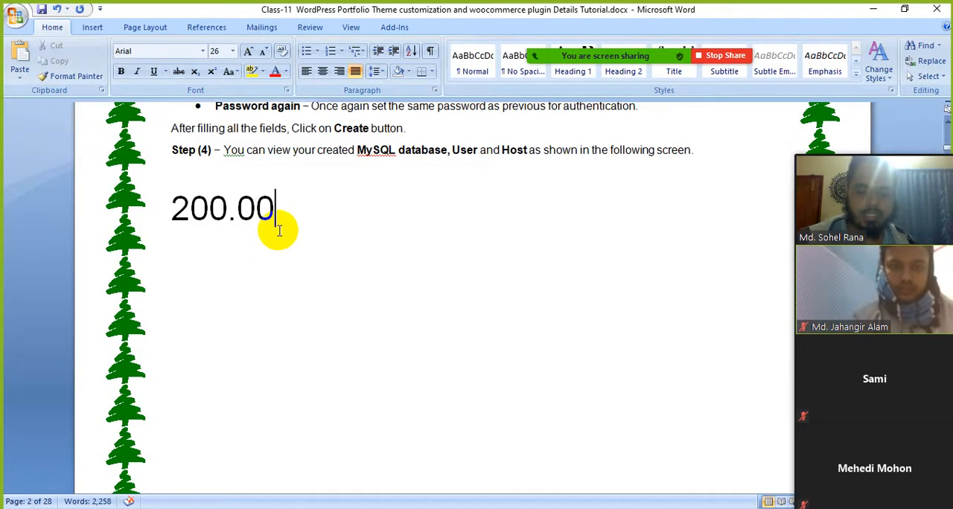
{"action": "type", "text": "00"}
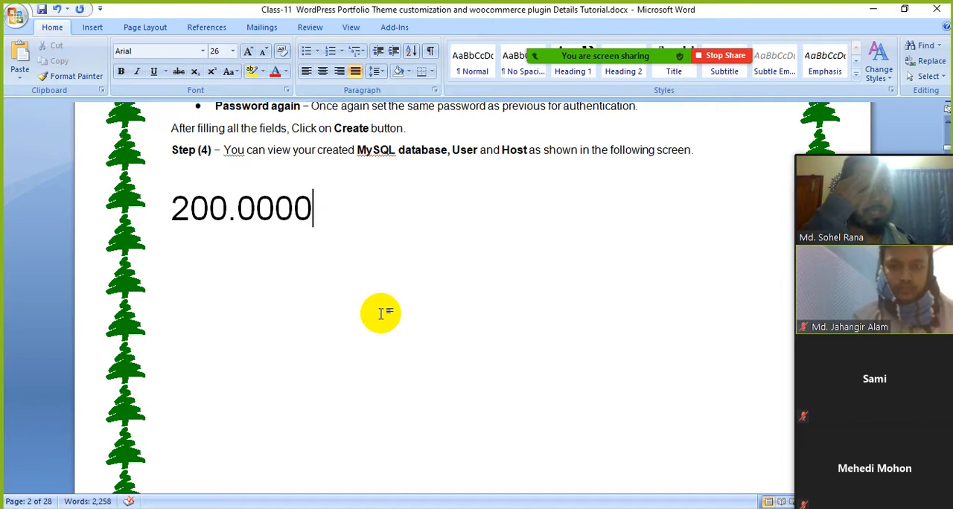
Shorten the Word sample price to 200.00 and set the number of decimals in the WooCommerce settings back to 2
{"action": "key", "text": "alt+Tab"}
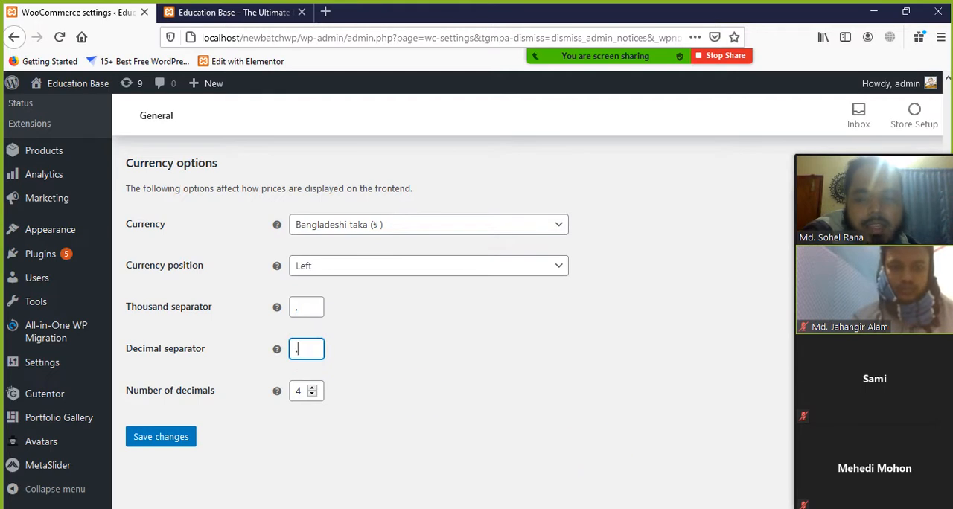
{"action": "key", "text": "alt+Tab"}
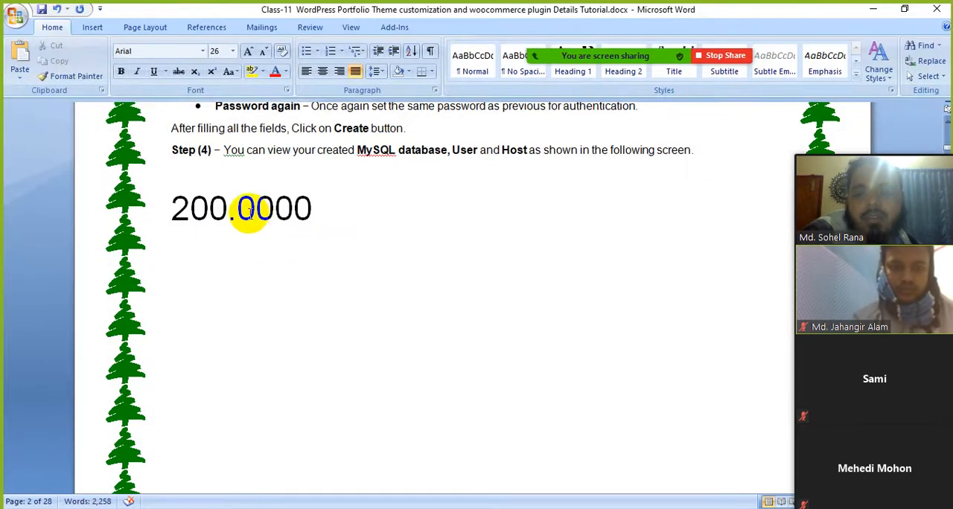
{"action": "key", "text": "BackSpace"}
{"action": "key", "text": "BackSpace"}
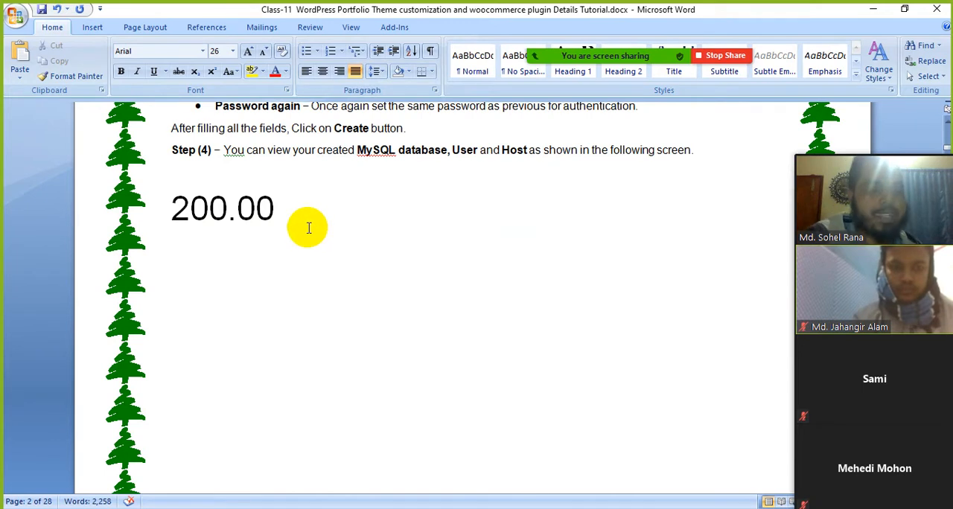
{"action": "key", "text": "alt+Tab"}
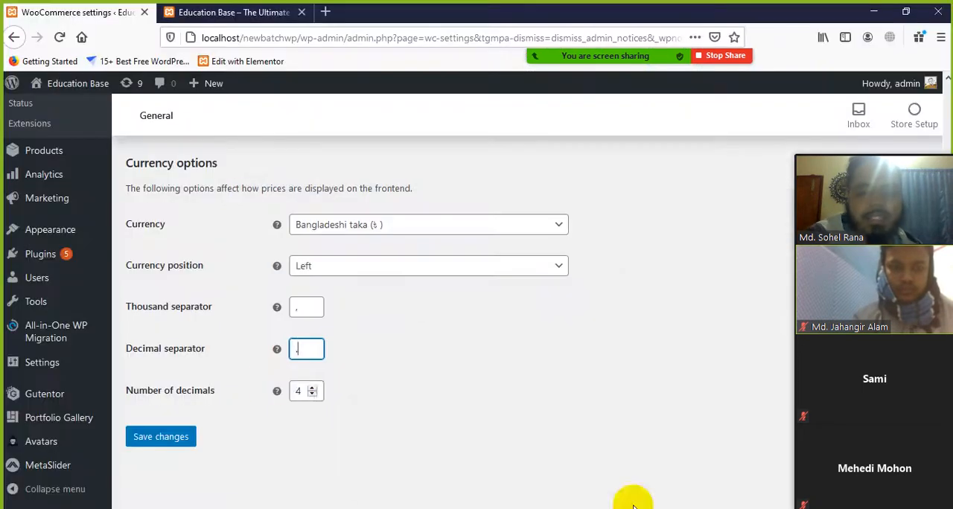
{"action": "left_click", "coordinate": [312, 395]}
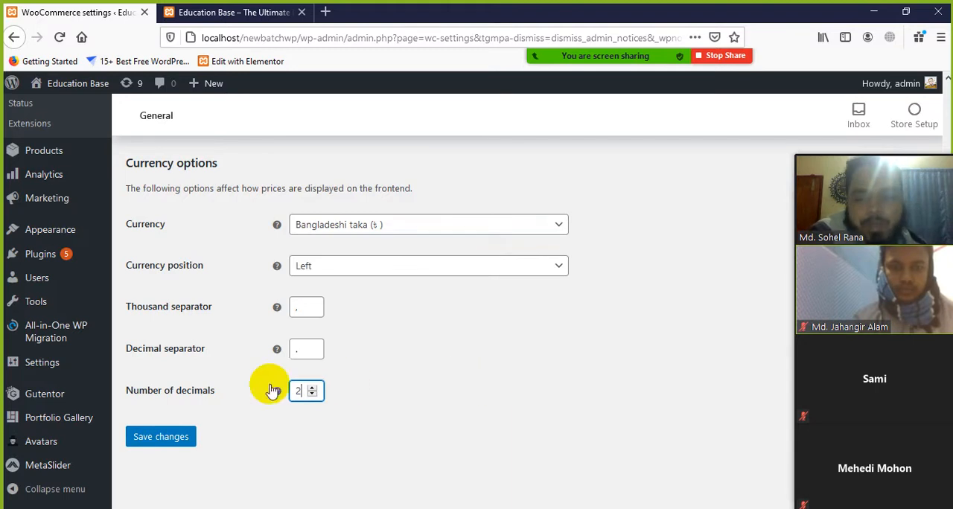
Switch to the Word document and change the sample price to 22000.00
{"action": "left_click", "coordinate": [605, 507]}
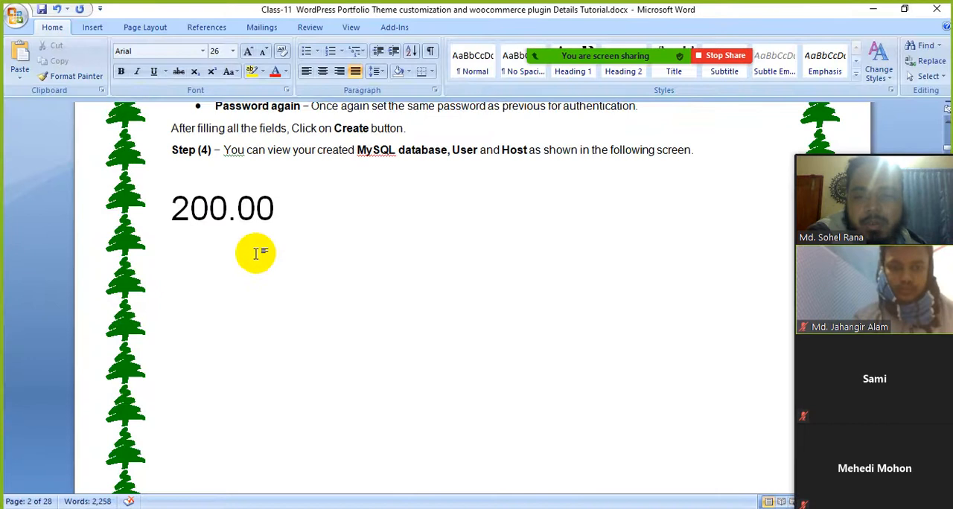
{"action": "left_click", "coordinate": [604, 507]}
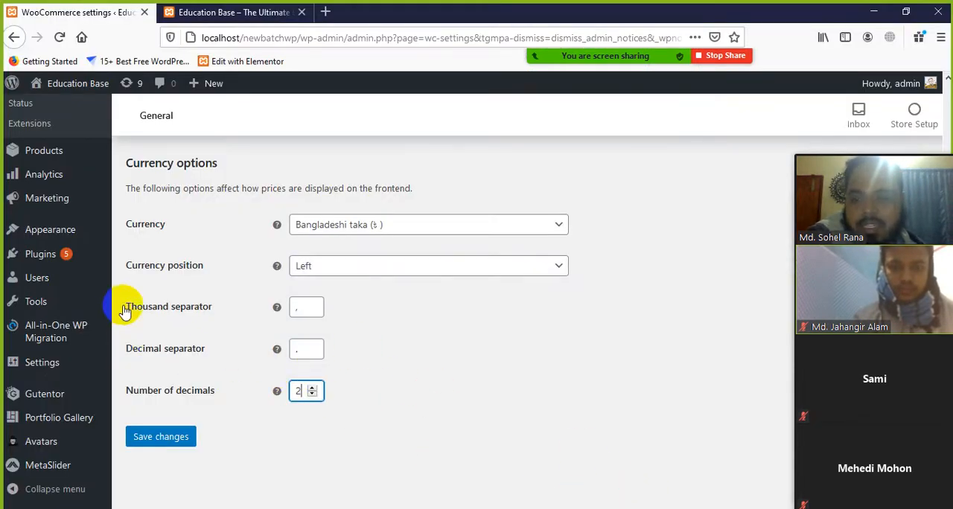
{"action": "left_click", "coordinate": [588, 507]}
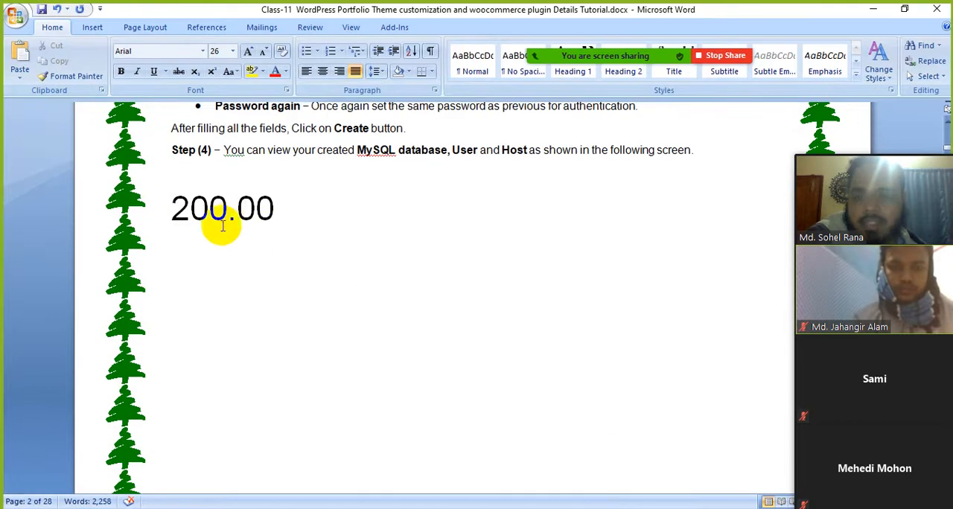
{"action": "left_click", "coordinate": [229, 220]}
{"action": "type", "text": "0"}
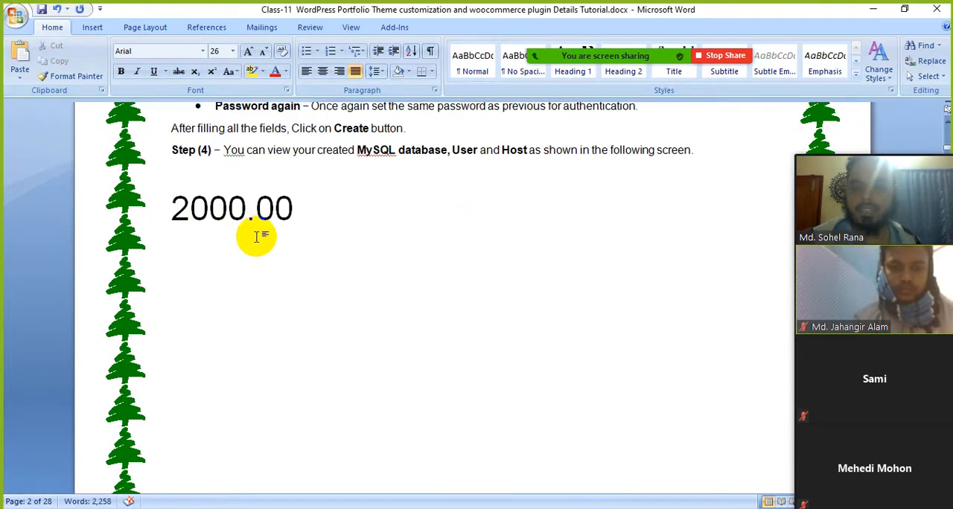
{"action": "key", "text": "BackSpace"}
{"action": "key", "text": "BackSpace"}
{"action": "key", "text": "BackSpace"}
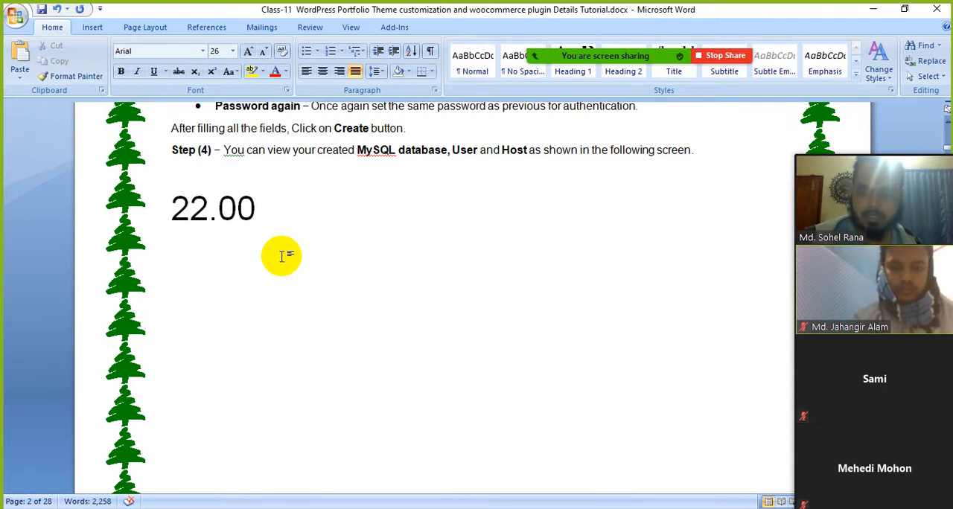
{"action": "type", "text": "2000"}
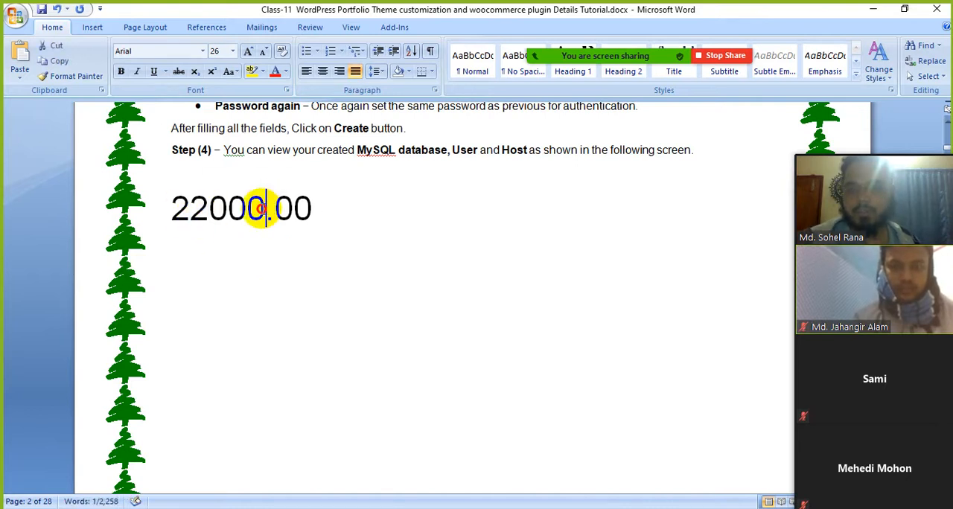
Replace the three zeros before the decimal point with 140 and insert a thousands comma so the price reads 22,140.00
{"action": "left_click_drag", "start_coordinate": [262, 208], "coordinate": [216, 209]}
{"action": "type", "text": "14"}
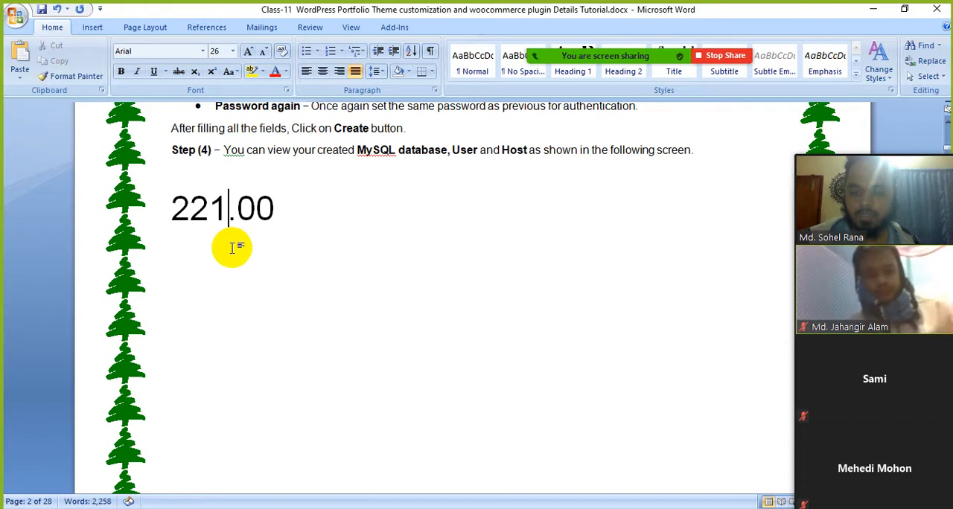
{"action": "type", "text": "0"}
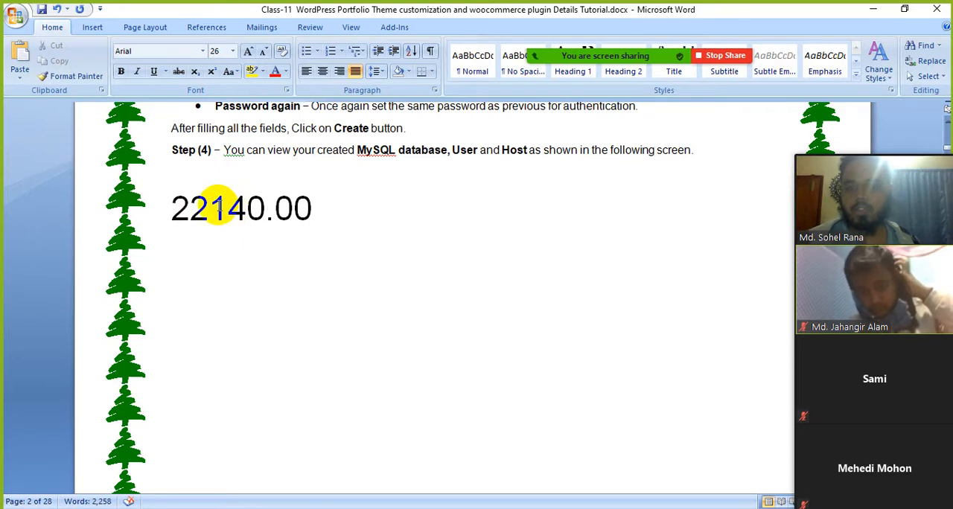
{"action": "left_click", "coordinate": [210, 207]}
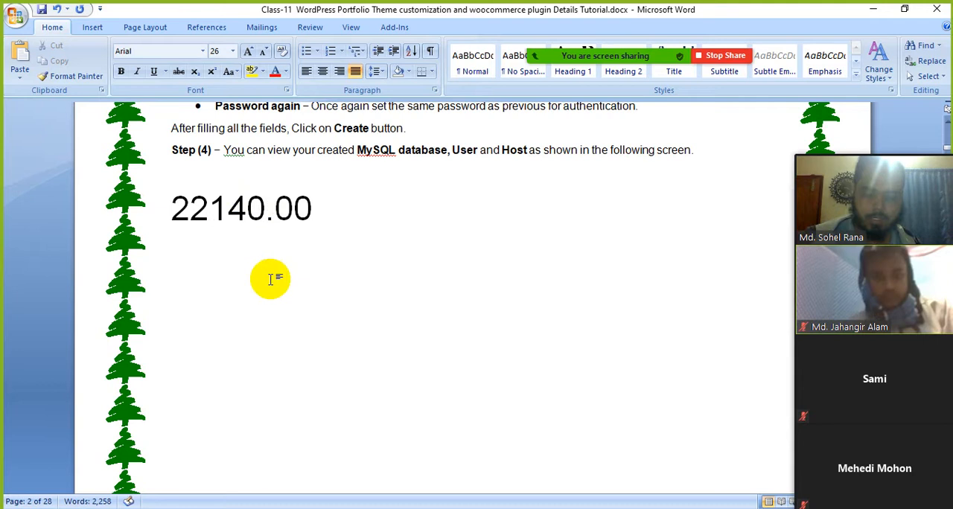
{"action": "type", "text": ","}
{"action": "left_click", "coordinate": [322, 208]}
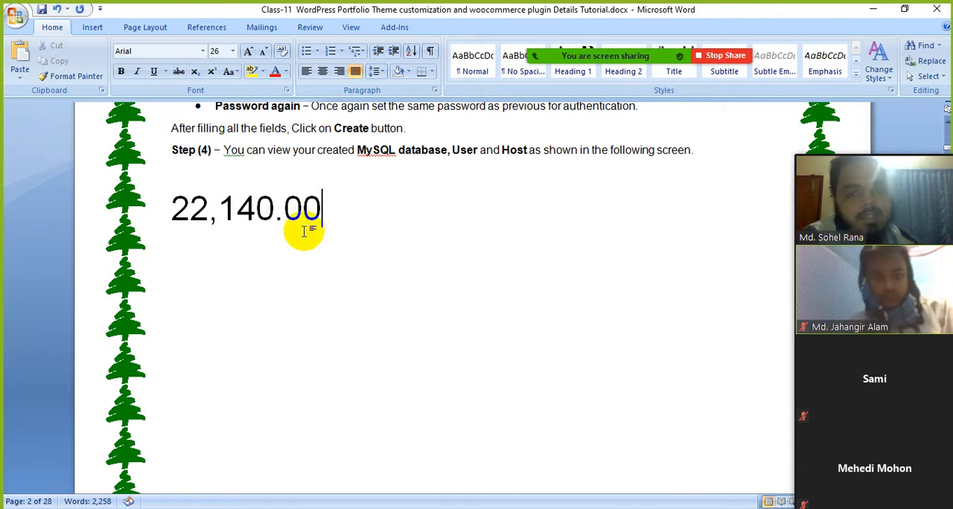
Compare the comma and decimal point in the Word sample price with the thousand and decimal separator settings in WooCommerce
{"action": "left_click_drag", "start_coordinate": [173, 211], "coordinate": [315, 240]}
{"action": "left_click", "coordinate": [315, 240]}
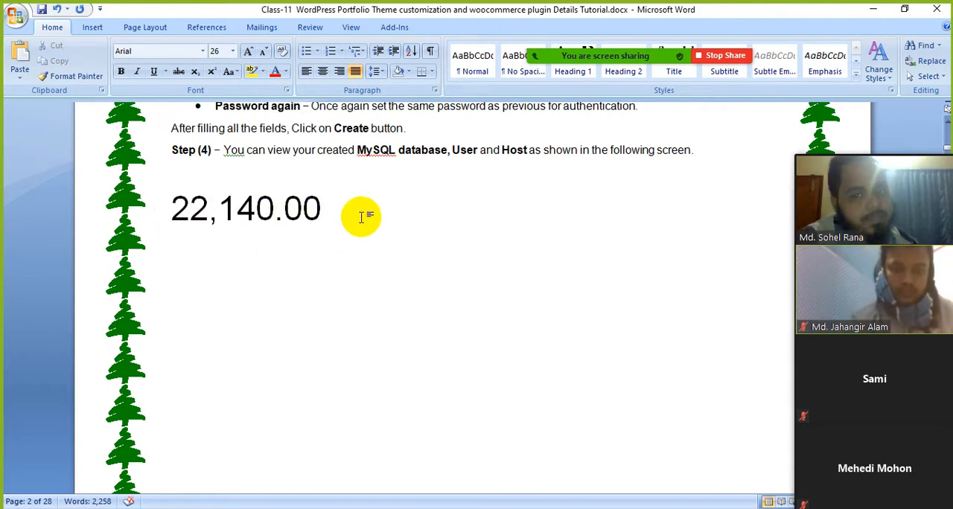
{"action": "left_click", "coordinate": [289, 242]}
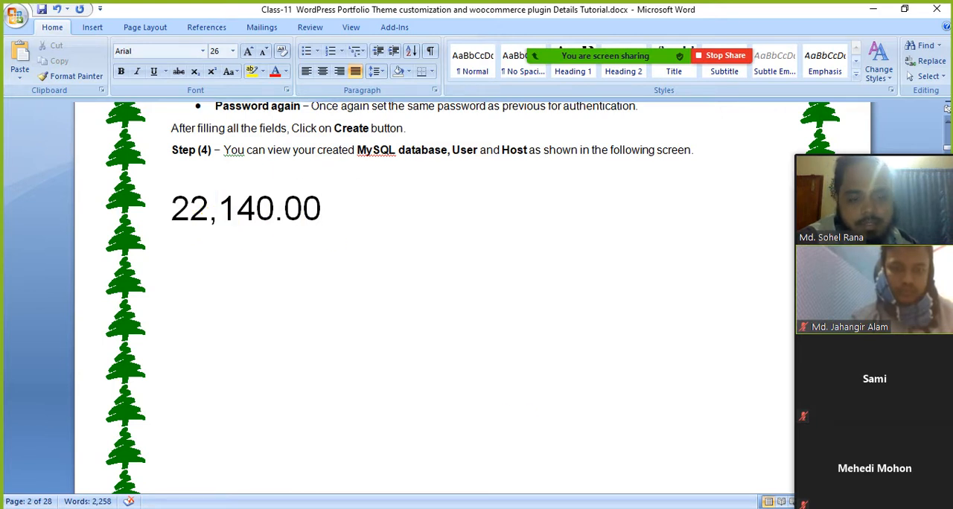
{"action": "key", "text": "alt+Tab"}
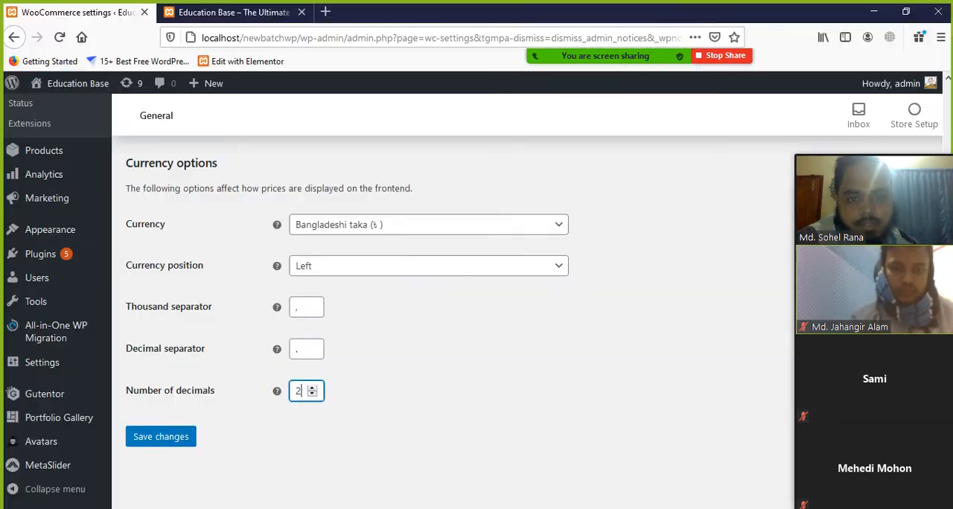
{"action": "left_click", "coordinate": [290, 307]}
{"action": "left_click", "coordinate": [392, 340]}
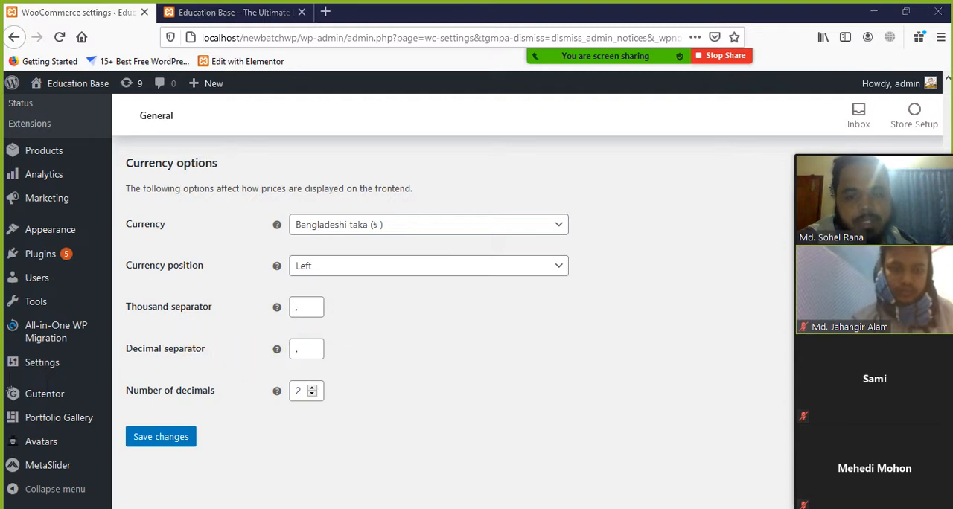
{"action": "key", "text": "alt+Tab"}
{"action": "mouse_move", "coordinate": [277, 223]}
{"action": "left_mouse_down"}
{"action": "mouse_move", "coordinate": [308, 217]}
{"action": "mouse_move", "coordinate": [291, 219]}
{"action": "left_mouse_up"}
{"action": "left_click", "coordinate": [354, 263]}
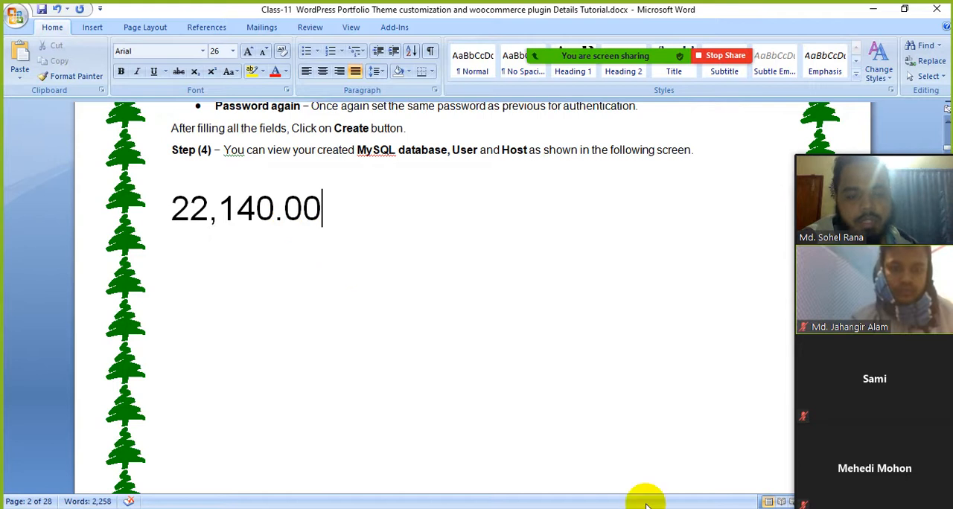
Return to the WooCommerce settings in the browser and save the General settings with the currency options
{"action": "key", "text": "alt+Tab"}
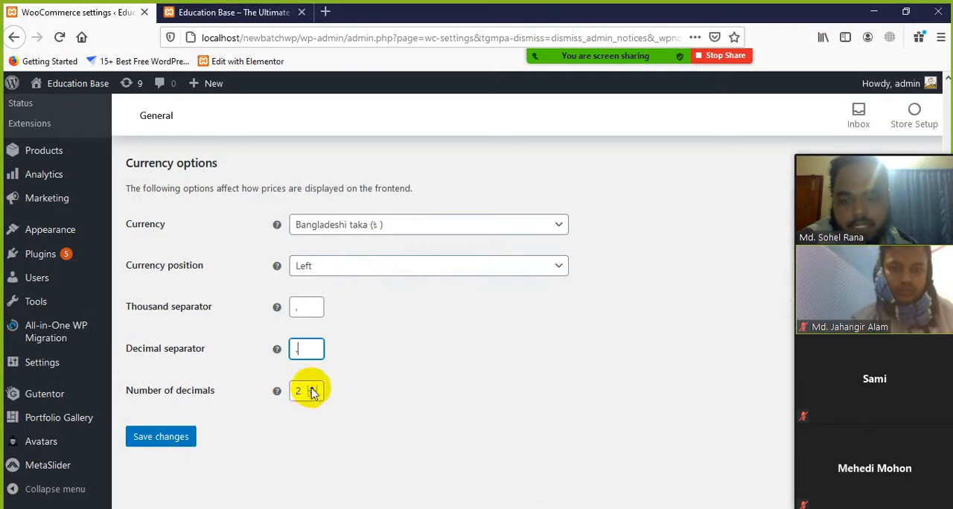
{"action": "left_click", "coordinate": [172, 439]}
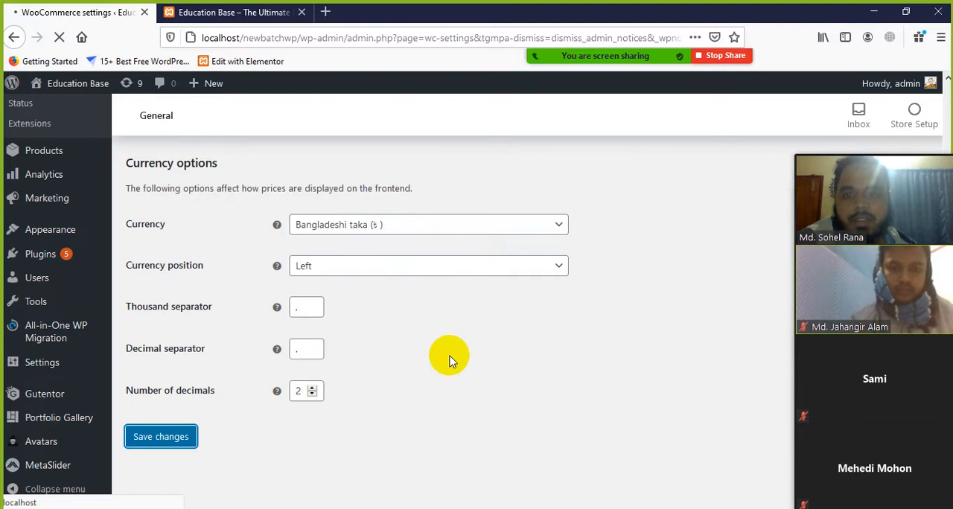
Return to the WooCommerce General settings, reload them and try again to save the currency options
{"action": "mouse_move", "coordinate": [711, 39]}
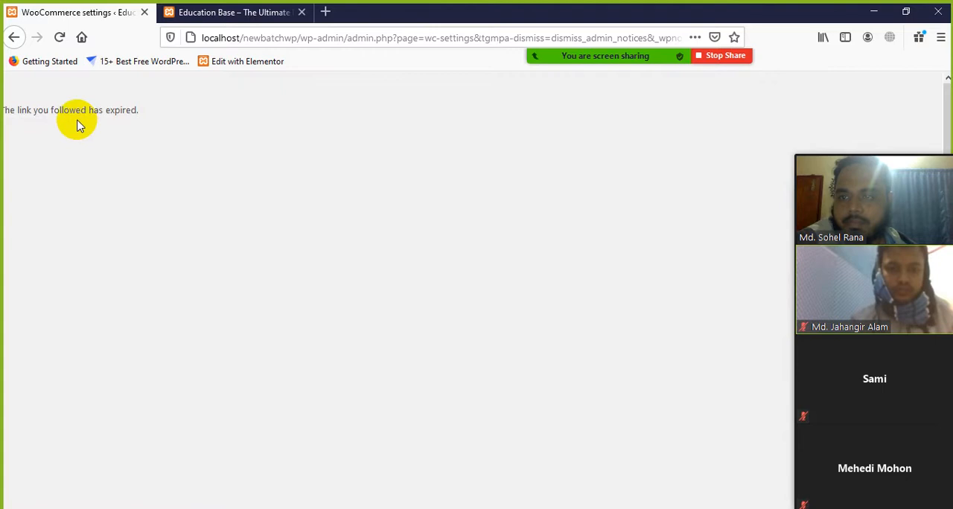
{"action": "left_click", "coordinate": [13, 37]}
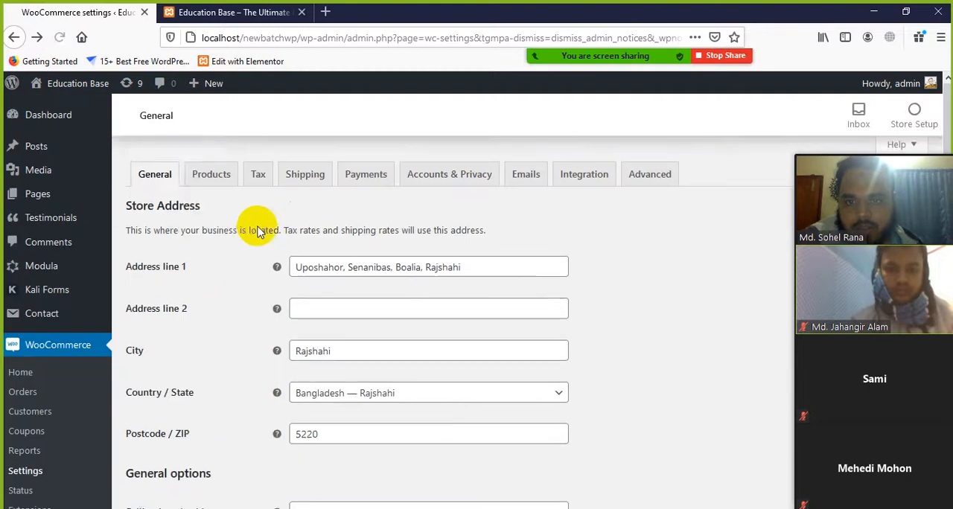
{"action": "left_click", "coordinate": [59, 39]}
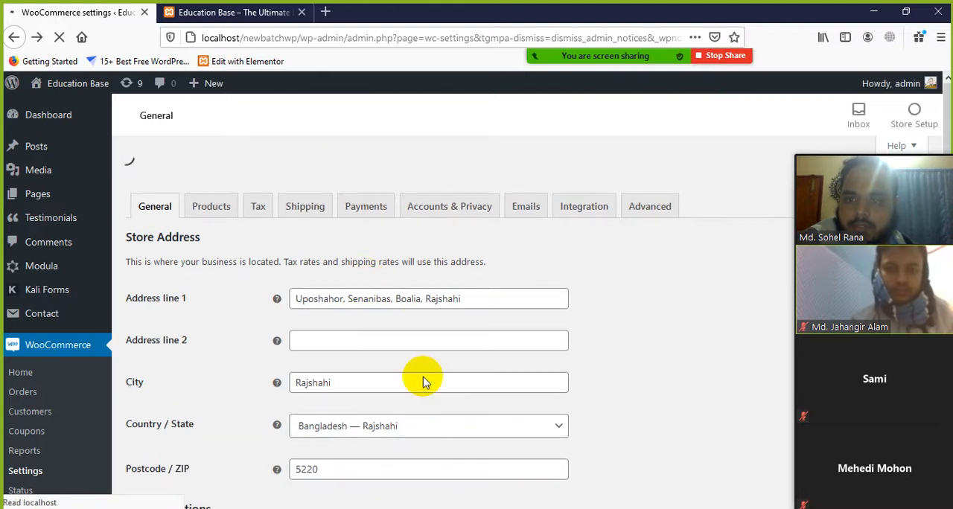
{"action": "scroll", "coordinate": [425, 382], "scroll_direction": "down", "scroll_amount": 10}
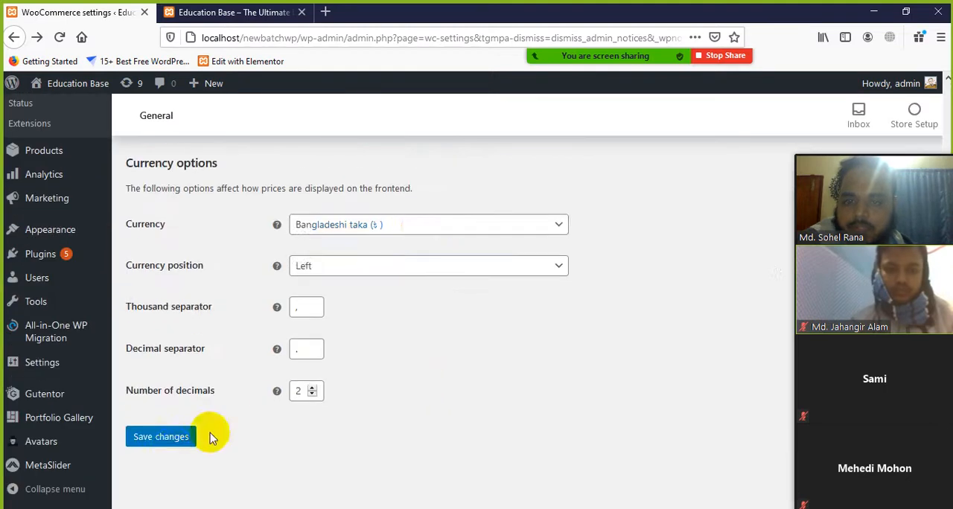
{"action": "left_click", "coordinate": [160, 441]}
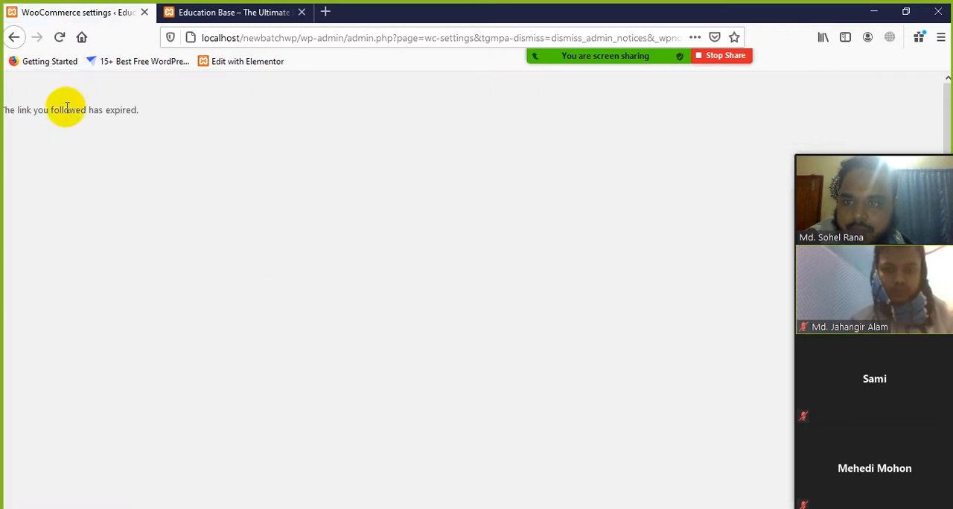
{"action": "left_click", "coordinate": [13, 38]}
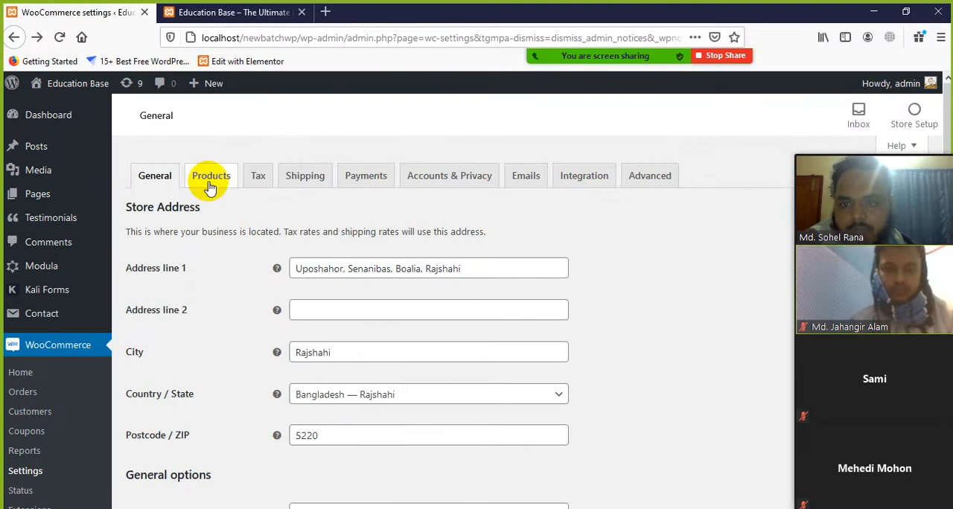
Open the WooCommerce Products settings and look over the shop pages and measurements options
{"action": "left_click", "coordinate": [214, 179]}
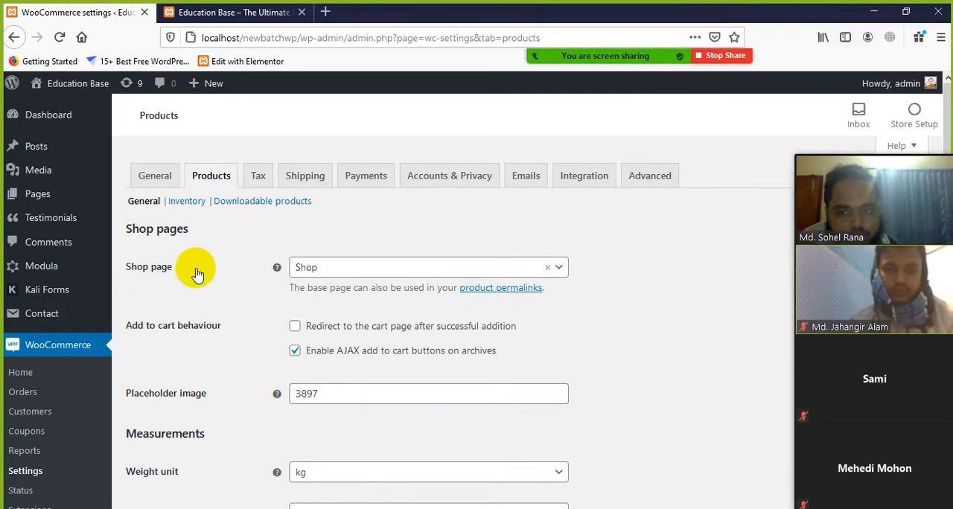
{"action": "scroll", "coordinate": [163, 358], "scroll_direction": "down", "scroll_amount": 2}
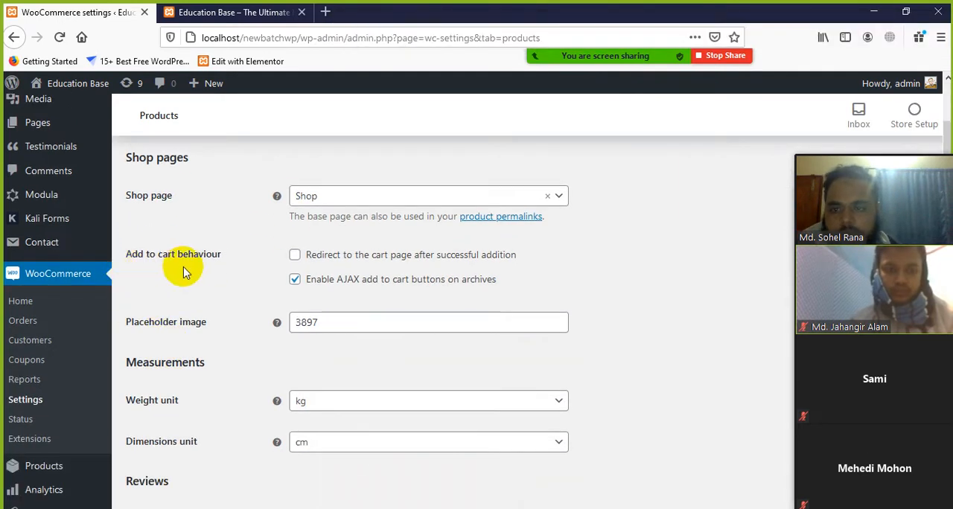
{"action": "scroll", "coordinate": [230, 286], "scroll_direction": "down", "scroll_amount": 2}
{"action": "scroll", "coordinate": [220, 327], "scroll_direction": "up", "scroll_amount": 4}
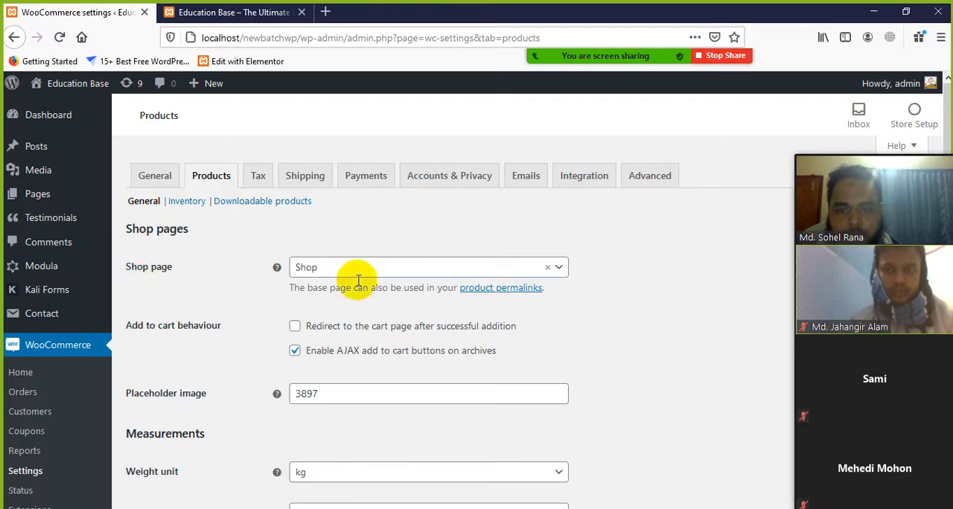
Browse the site pages that can be assigned as the Shop page, including Shop, Cart, Checkout and My Account
{"action": "left_click", "coordinate": [557, 273]}
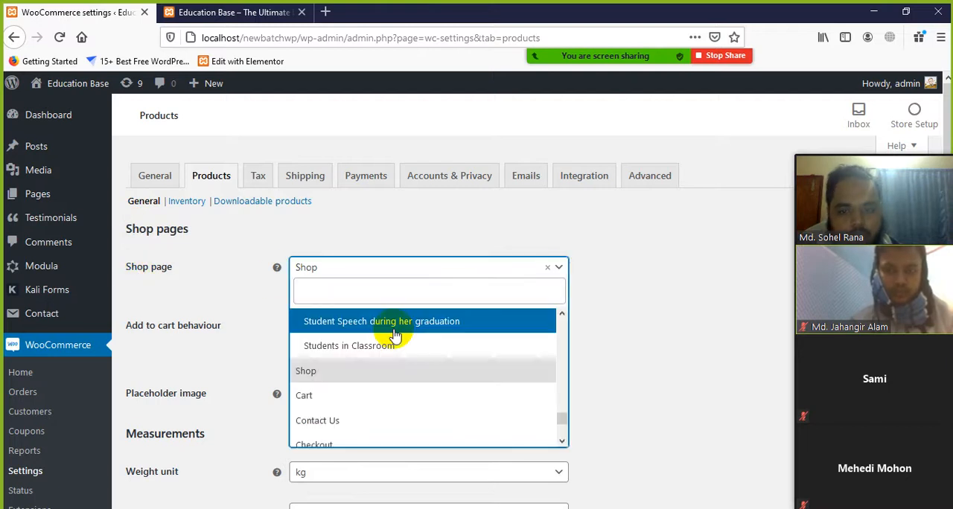
{"action": "scroll", "coordinate": [335, 394], "scroll_direction": "down", "scroll_amount": 4}
{"action": "scroll", "coordinate": [348, 417], "scroll_direction": "up", "scroll_amount": 10}
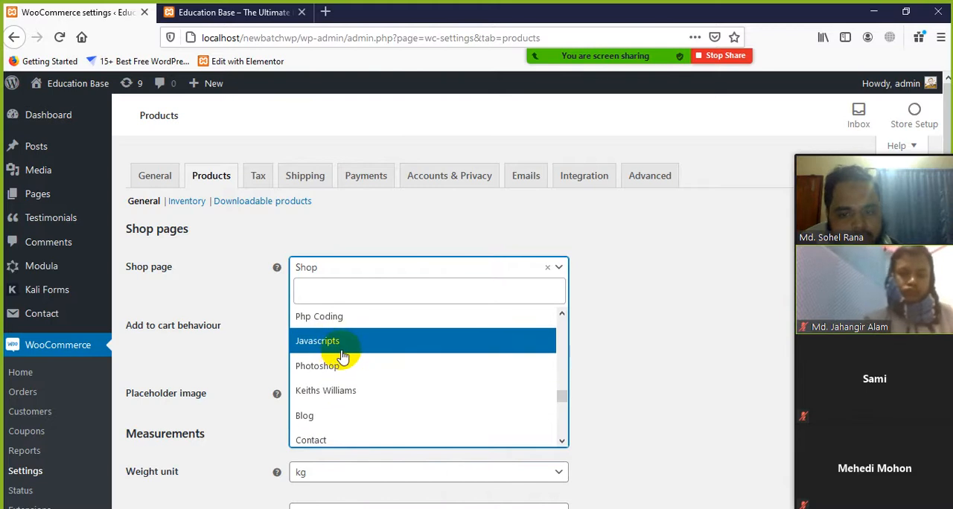
{"action": "scroll", "coordinate": [339, 346], "scroll_direction": "up", "scroll_amount": 6}
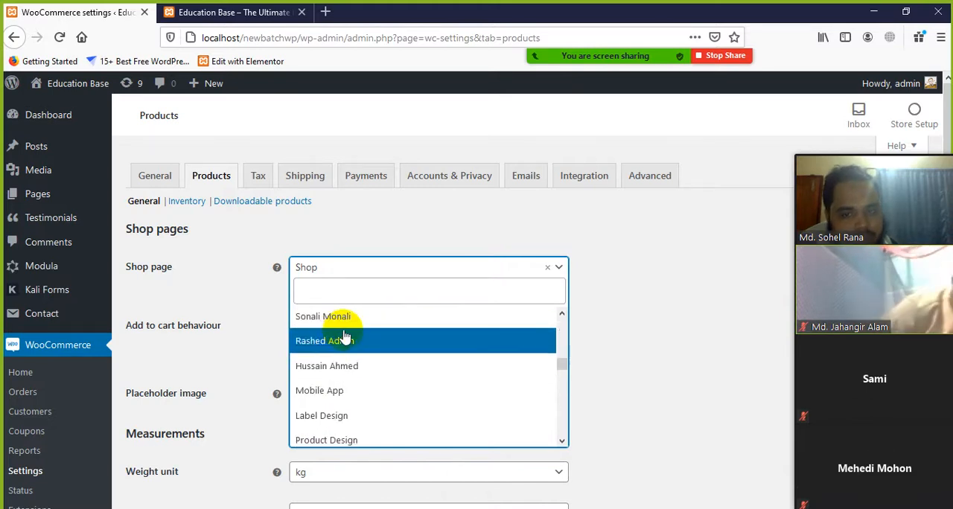
{"action": "scroll", "coordinate": [342, 343], "scroll_direction": "down", "scroll_amount": 6}
{"action": "scroll", "coordinate": [356, 350], "scroll_direction": "down", "scroll_amount": 10}
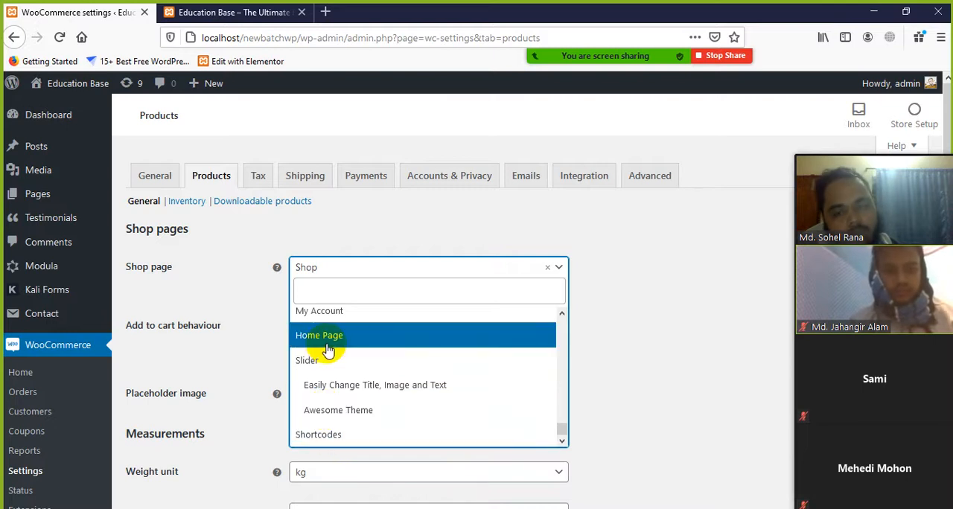
{"action": "scroll", "coordinate": [329, 352], "scroll_direction": "up", "scroll_amount": 5}
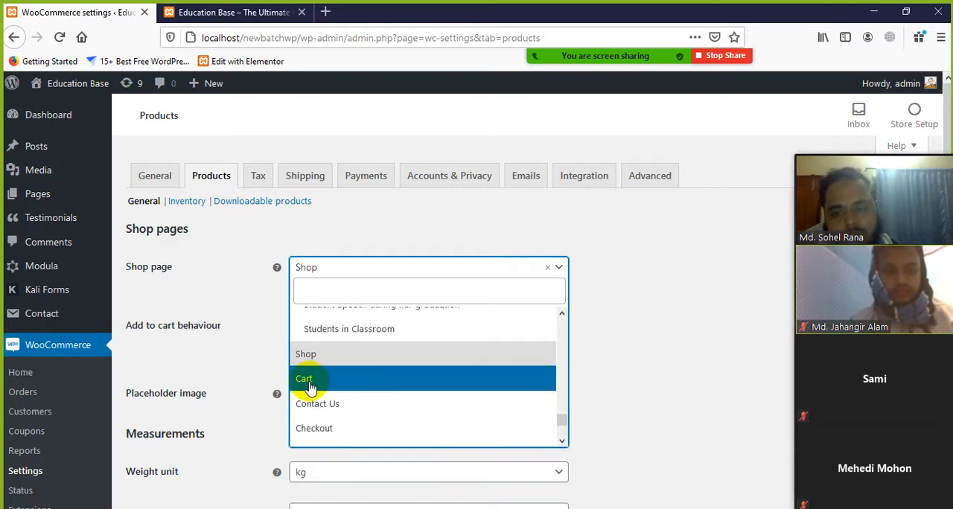
{"action": "scroll", "coordinate": [308, 388], "scroll_direction": "up", "scroll_amount": 6}
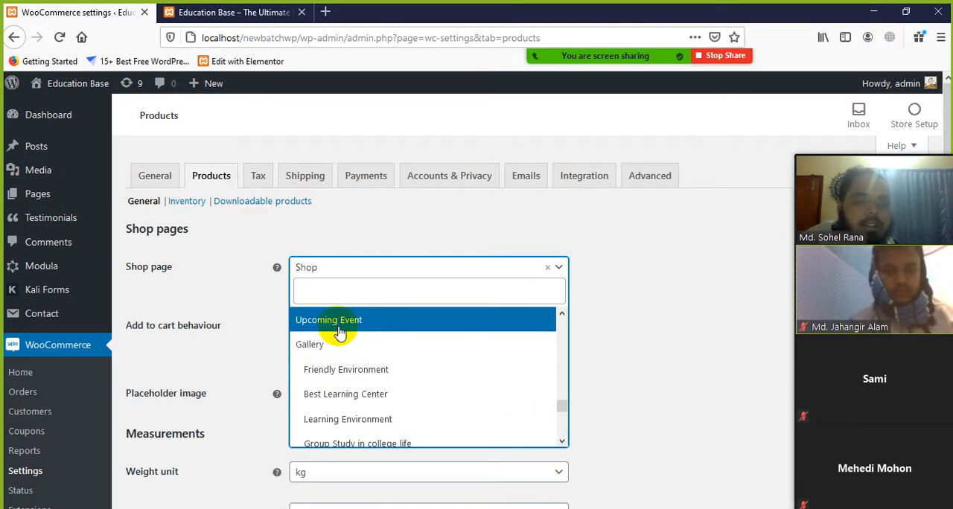
View the YouTube home page in a separate browser tab, return to the Products settings and close the Shop page list without changing it
{"action": "left_click", "coordinate": [325, 12]}
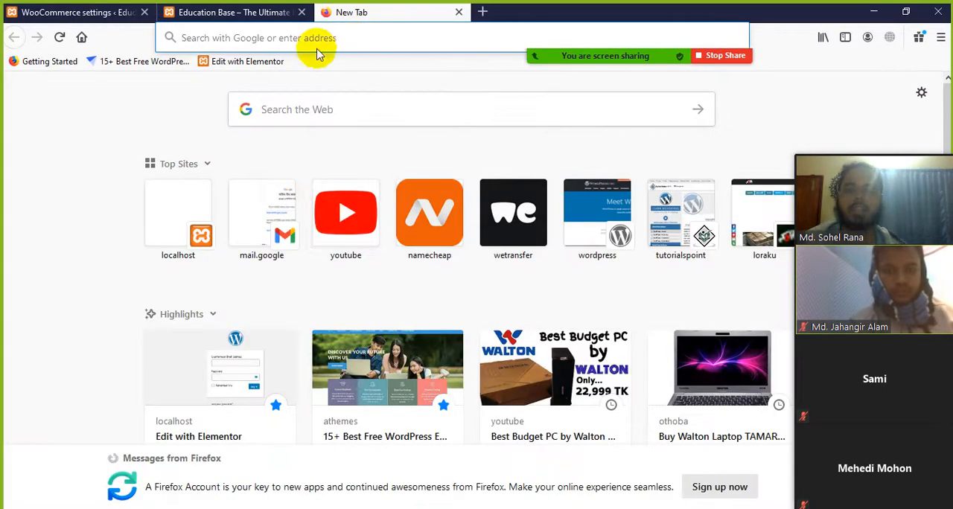
{"action": "left_click", "coordinate": [343, 220]}
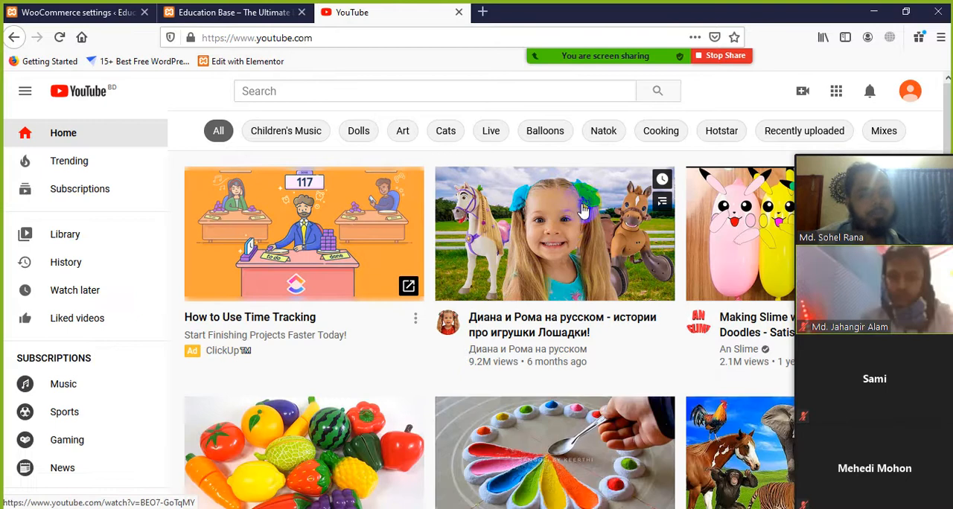
{"action": "scroll", "coordinate": [530, 321], "scroll_direction": "down", "scroll_amount": 3}
{"action": "scroll", "coordinate": [466, 327], "scroll_direction": "up", "scroll_amount": 3}
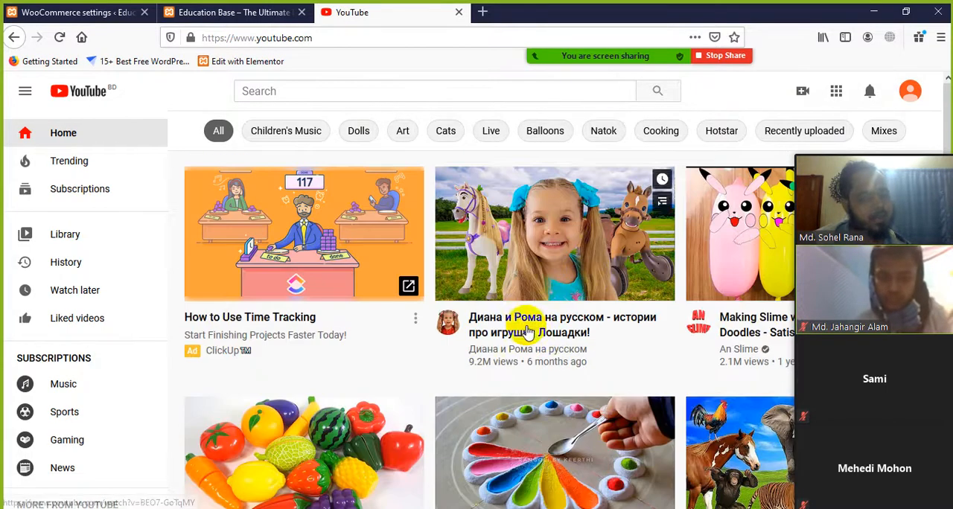
{"action": "left_click", "coordinate": [459, 12]}
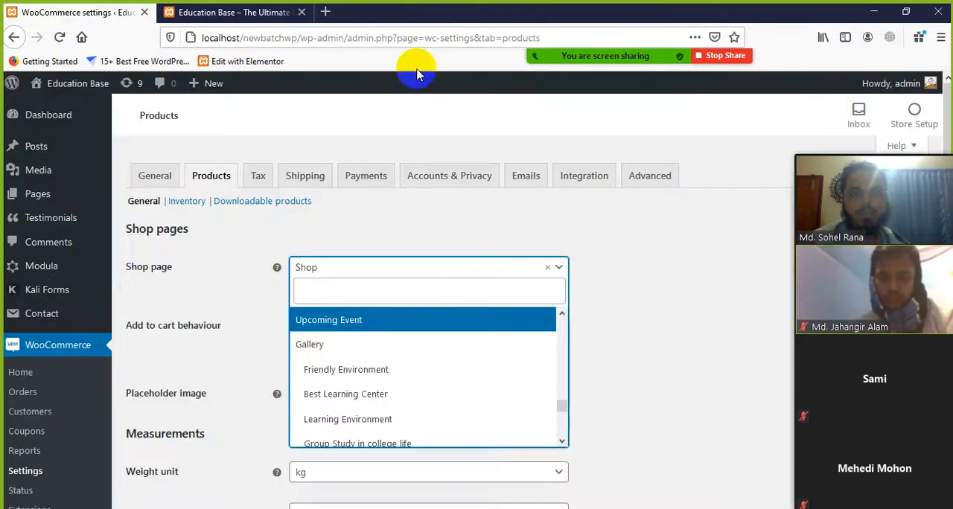
{"action": "left_click", "coordinate": [660, 255]}
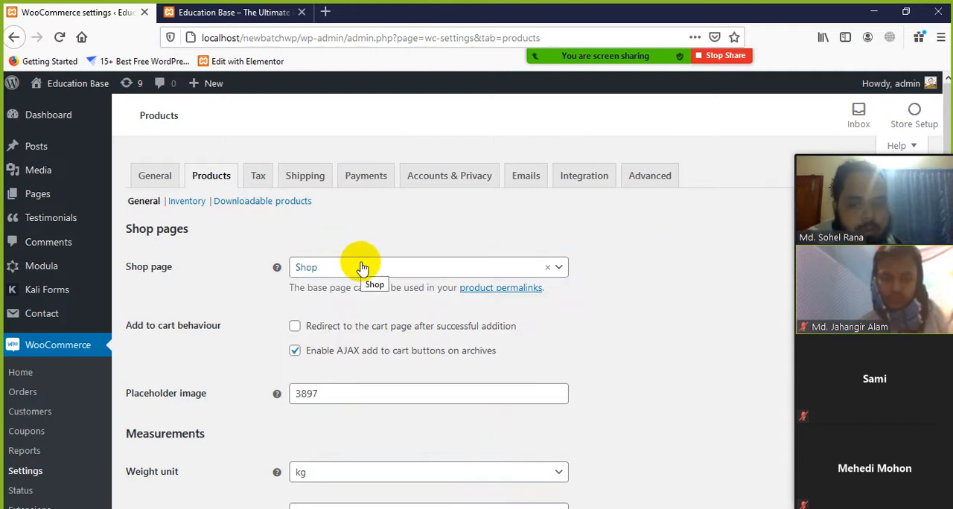
Examine the two add to cart behaviour options: redirecting to the cart page and AJAX add to cart buttons on archives
{"action": "scroll", "coordinate": [156, 338], "scroll_direction": "down", "scroll_amount": 2}
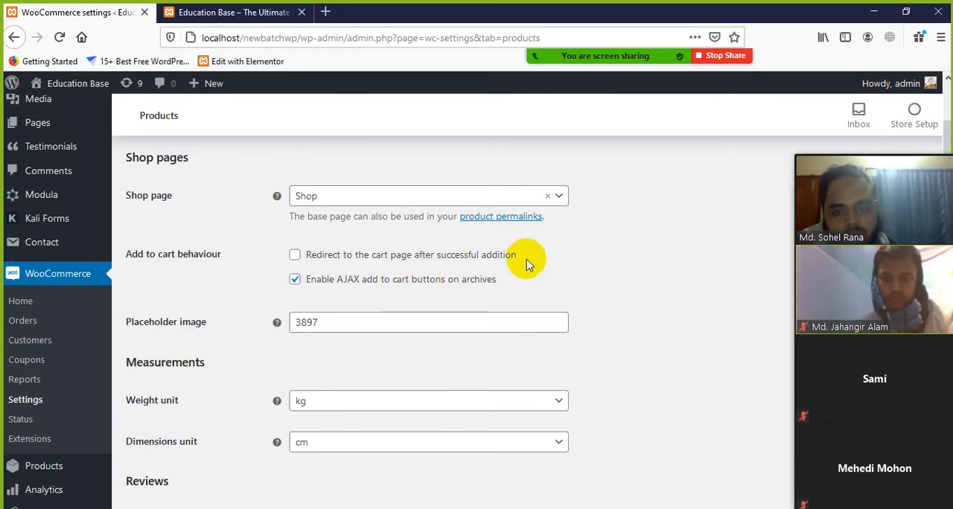
{"action": "left_click_drag", "start_coordinate": [531, 262], "coordinate": [347, 253]}
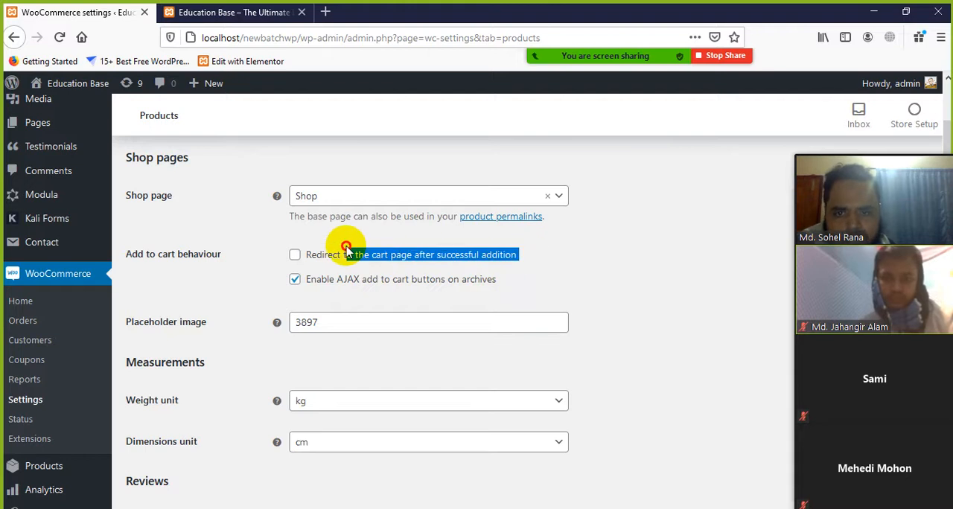
{"action": "left_click", "coordinate": [663, 306]}
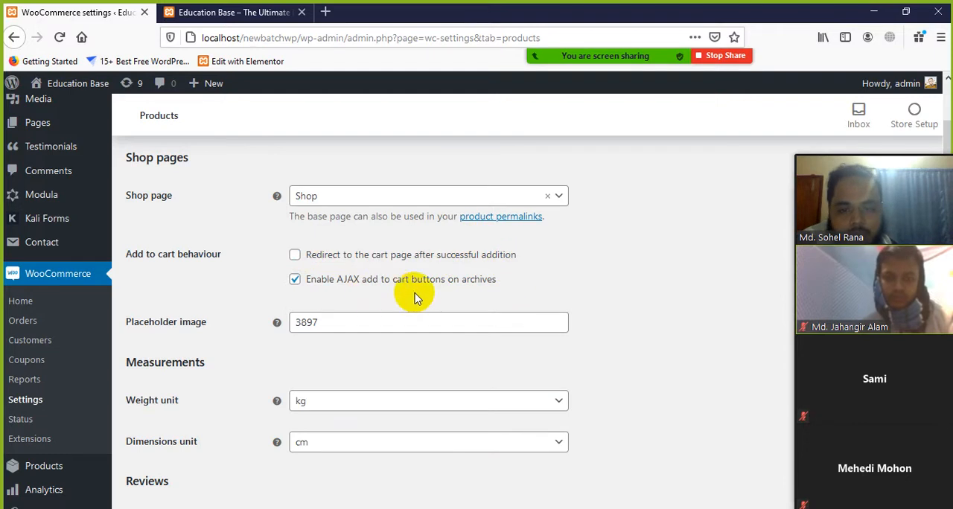
{"action": "left_click_drag", "start_coordinate": [504, 287], "coordinate": [366, 294]}
{"action": "left_click", "coordinate": [548, 284]}
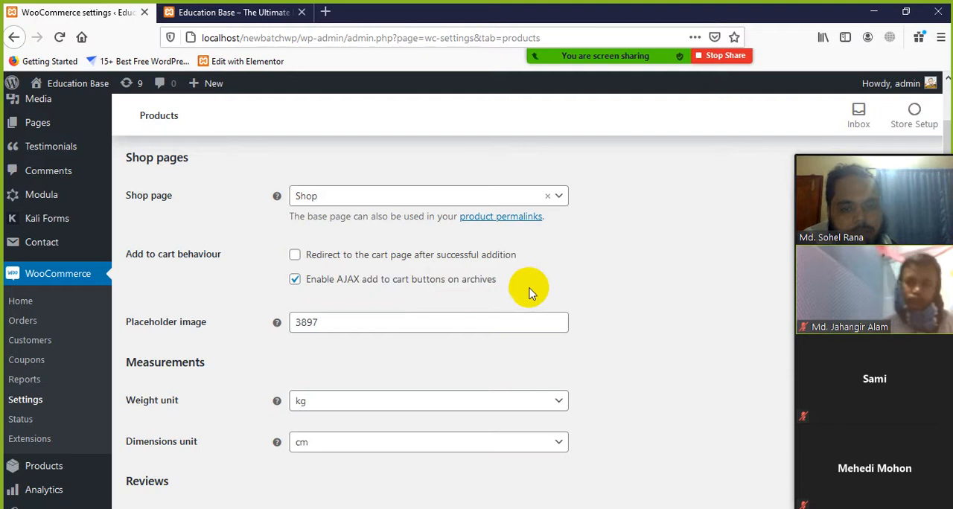
Inspect the Placeholder image setting and the options below it in the Products settings
{"action": "scroll", "coordinate": [367, 323], "scroll_direction": "down", "scroll_amount": 2}
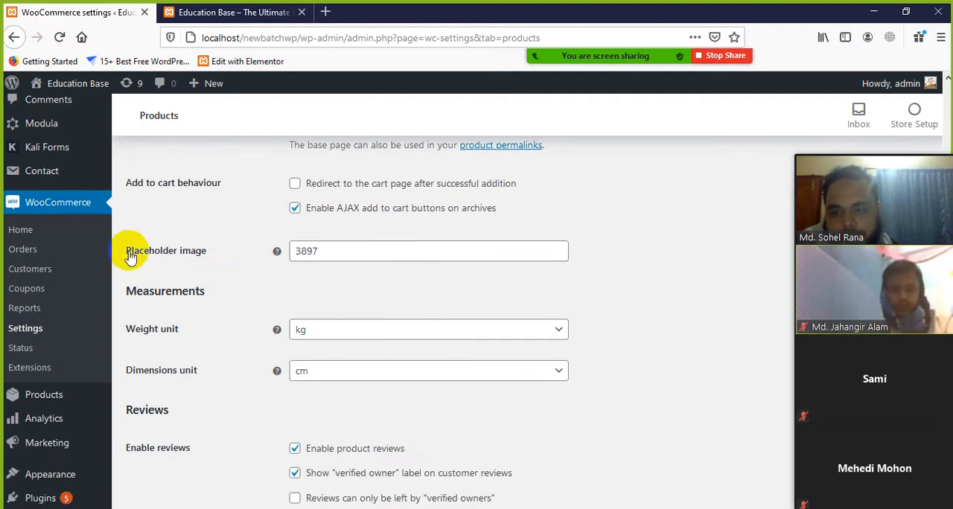
{"action": "left_click", "coordinate": [341, 251]}
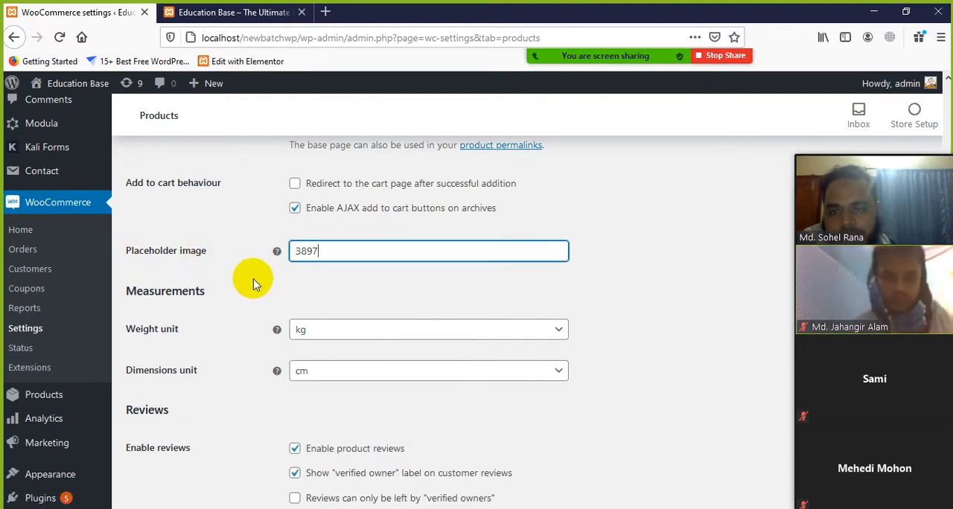
{"action": "scroll", "coordinate": [249, 277], "scroll_direction": "down", "scroll_amount": 2}
{"action": "scroll", "coordinate": [249, 279], "scroll_direction": "up", "scroll_amount": 2}
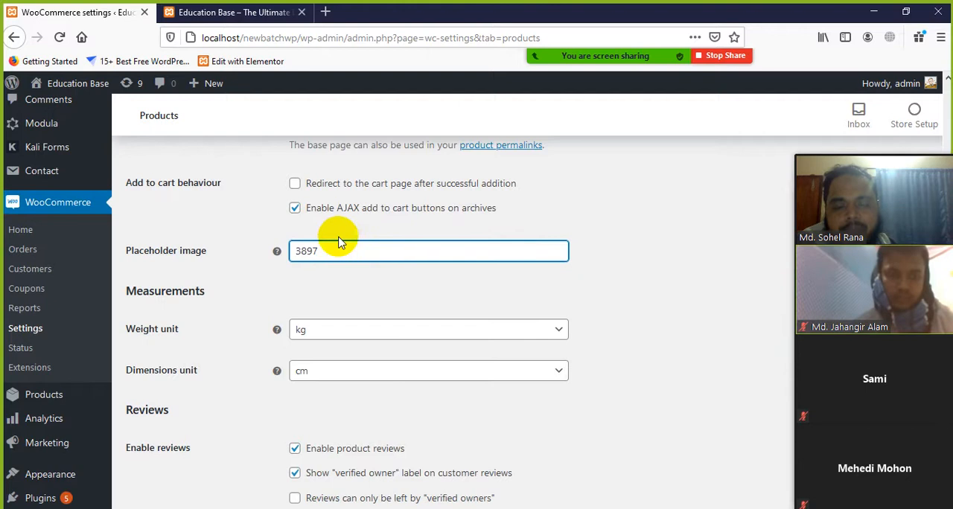
Search Google for "placeholder image" in a new browser tab and look through the sample images in the results
{"action": "left_click", "coordinate": [325, 12]}
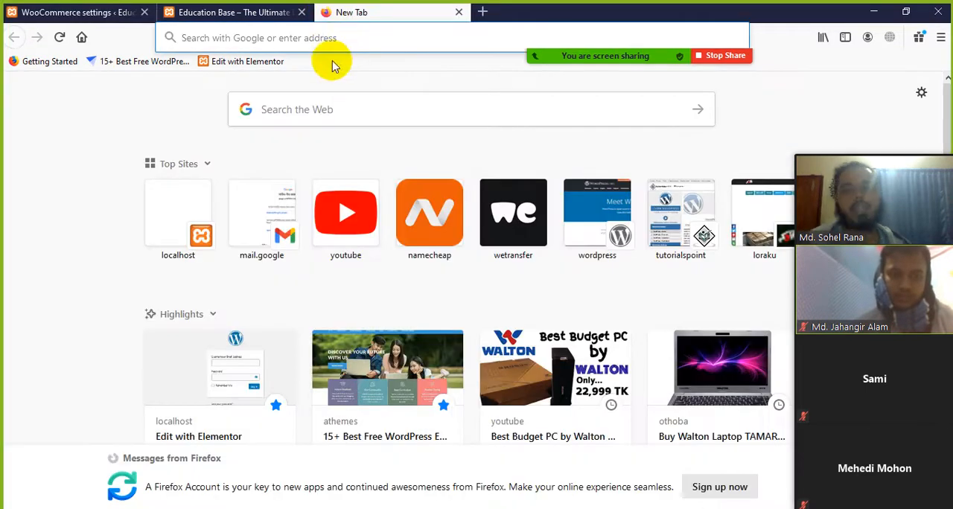
{"action": "left_click", "coordinate": [332, 41]}
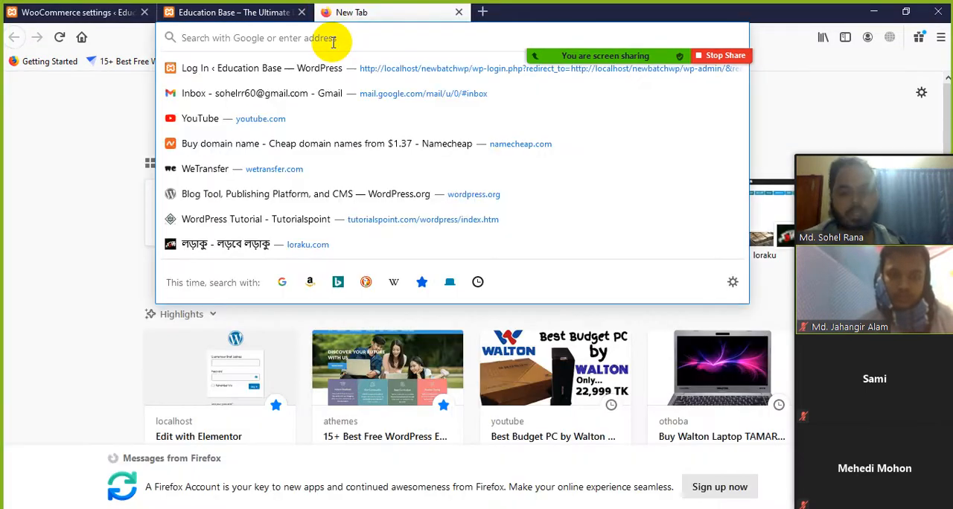
{"action": "type", "text": "place"}
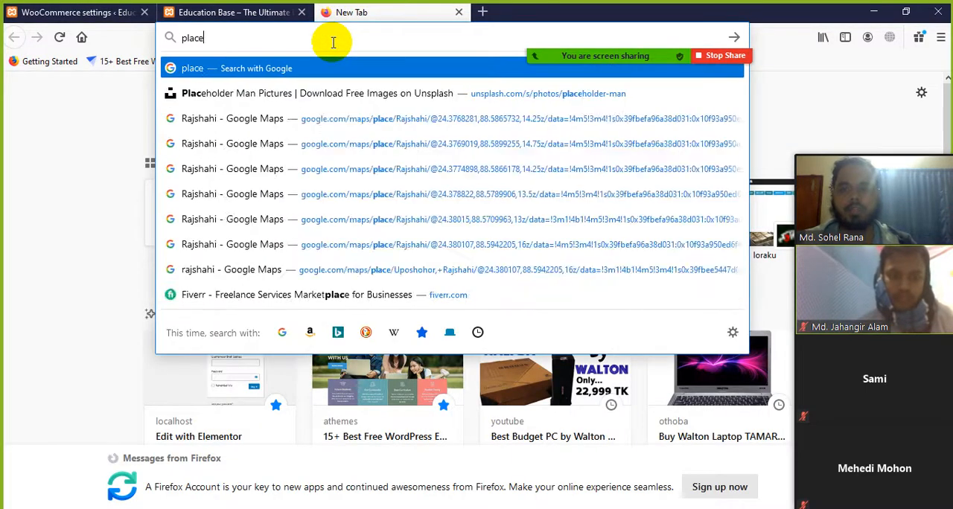
{"action": "type", "text": "holder i"}
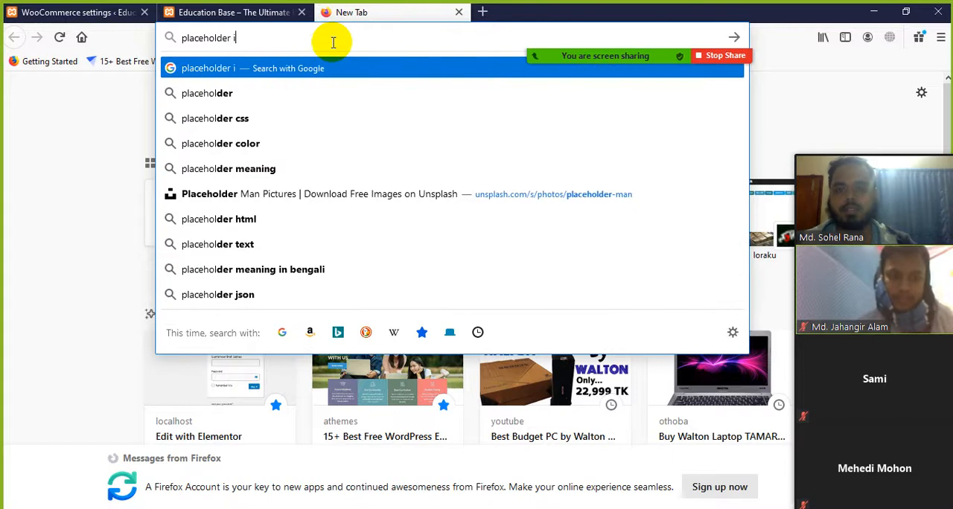
{"action": "type", "text": "mage"}
{"action": "key", "text": "Return"}
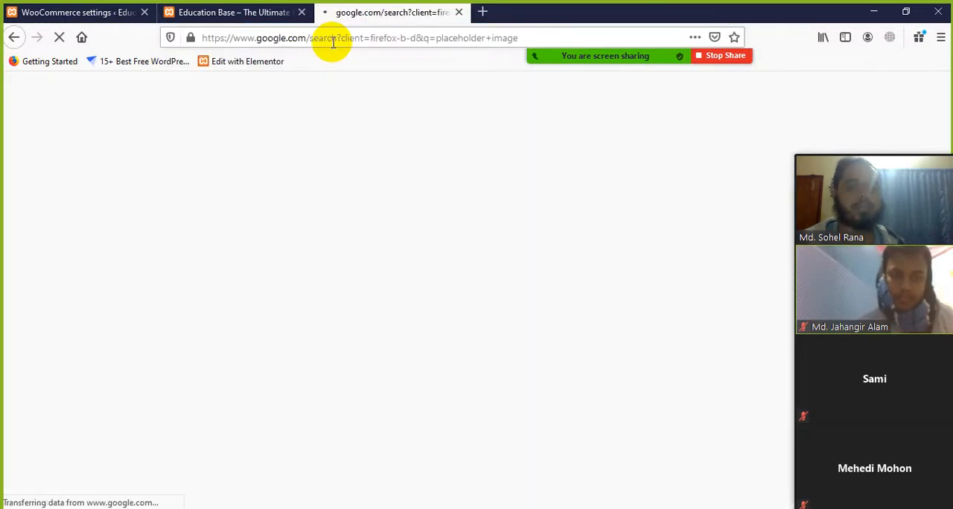
{"action": "scroll", "coordinate": [402, 322], "scroll_direction": "down", "scroll_amount": 2}
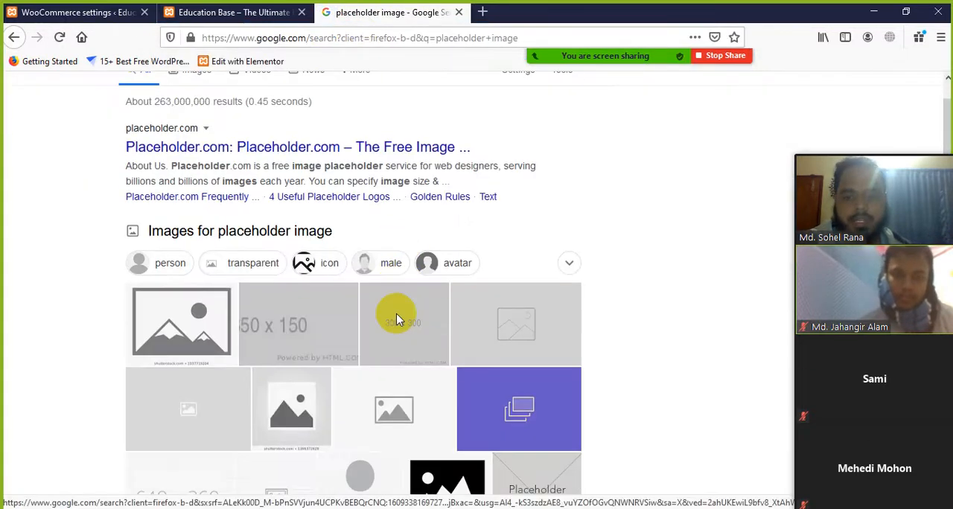
{"action": "scroll", "coordinate": [290, 335], "scroll_direction": "down", "scroll_amount": 2}
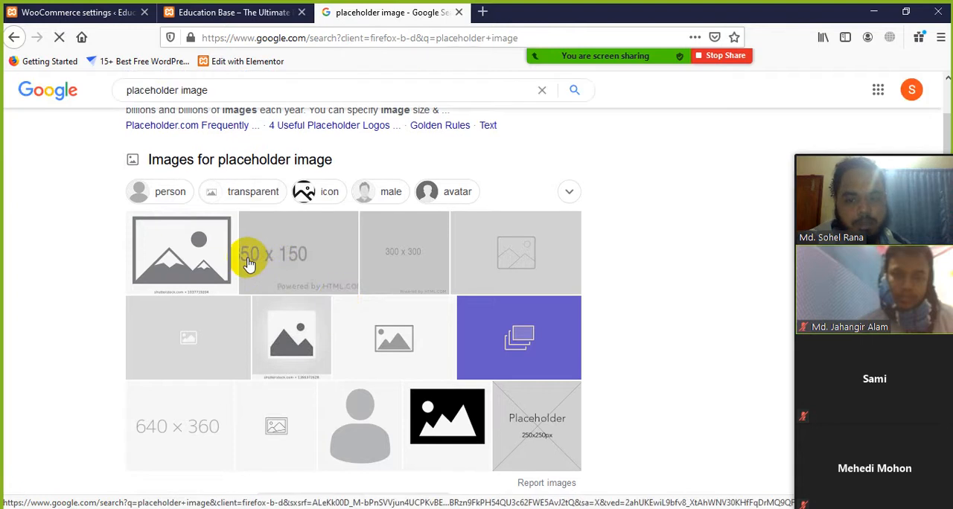
{"action": "scroll", "coordinate": [292, 265], "scroll_direction": "down", "scroll_amount": 2}
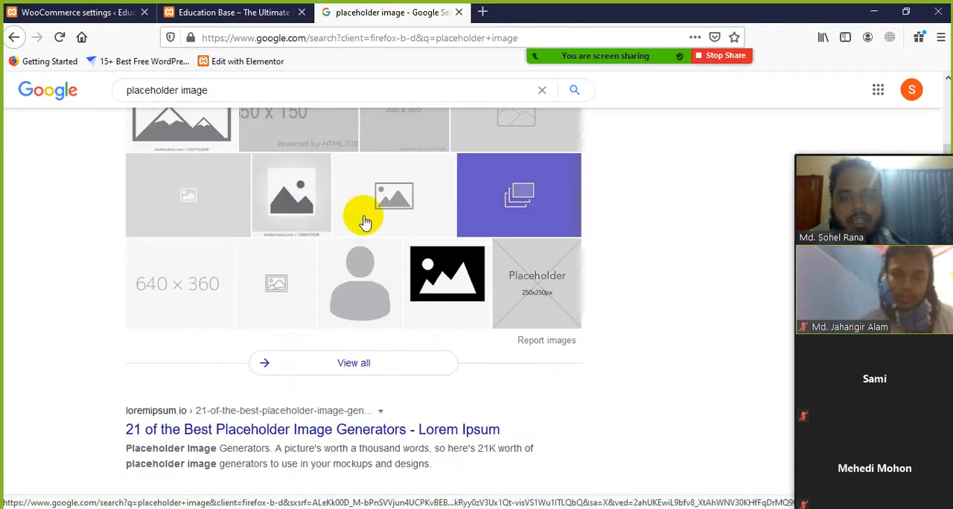
Close the Google image results, return to the Products settings and inspect the available Weight unit options without changing the unit
{"action": "scroll", "coordinate": [364, 221], "scroll_direction": "up", "scroll_amount": 4}
{"action": "left_click", "coordinate": [459, 13]}
{"action": "scroll", "coordinate": [302, 364], "scroll_direction": "down", "scroll_amount": 4}
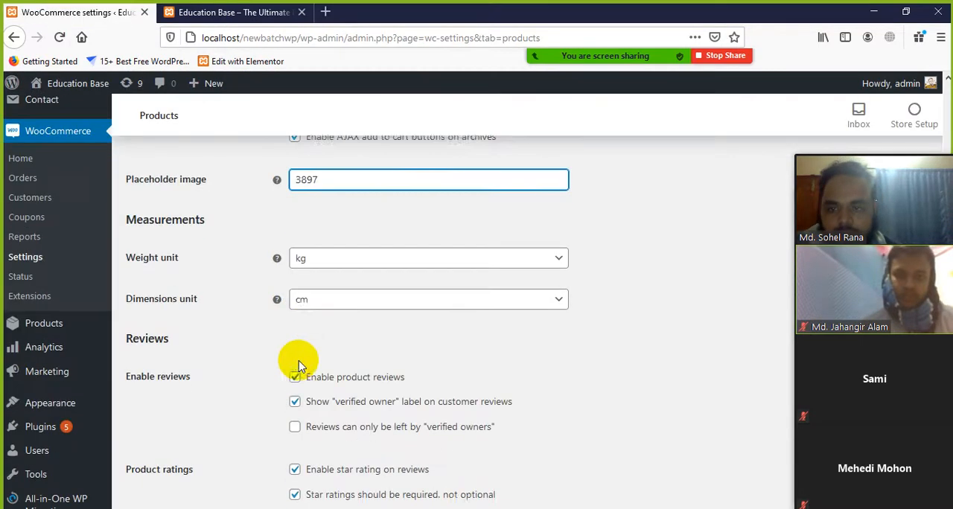
{"action": "scroll", "coordinate": [232, 316], "scroll_direction": "up", "scroll_amount": 2}
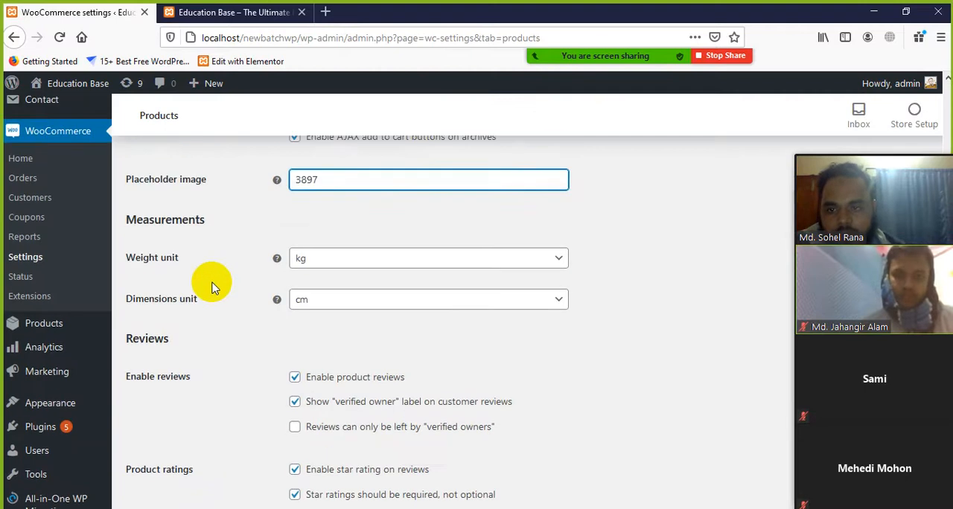
{"action": "left_click", "coordinate": [558, 261]}
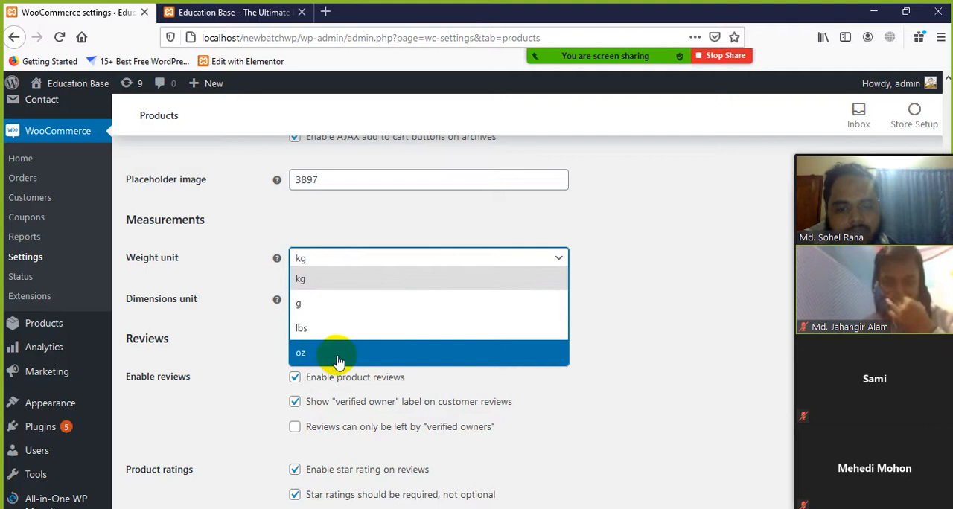
{"action": "left_click", "coordinate": [382, 223]}
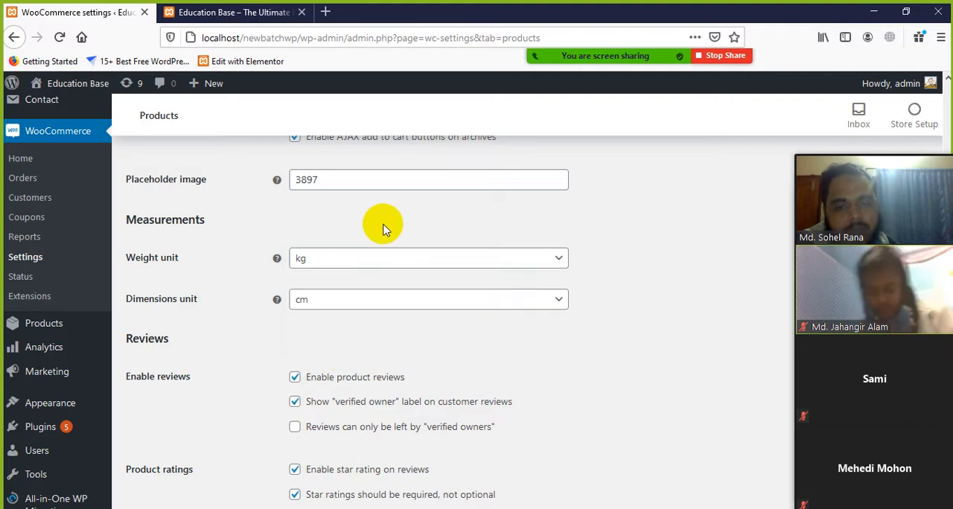
Inspect the available Dimensions unit options in the Measurements section without changing the unit
{"action": "scroll", "coordinate": [270, 307], "scroll_direction": "down", "scroll_amount": 1}
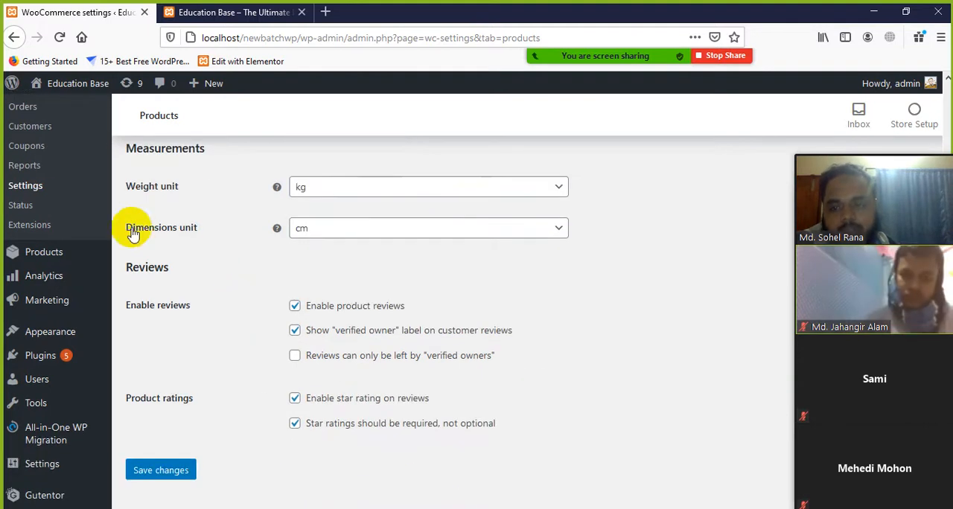
{"action": "left_click", "coordinate": [558, 236]}
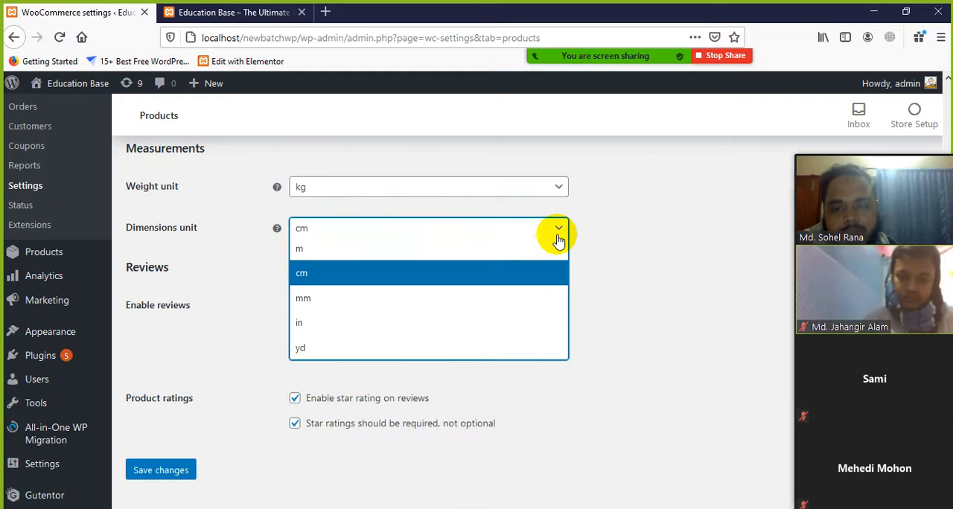
{"action": "left_click", "coordinate": [246, 333]}
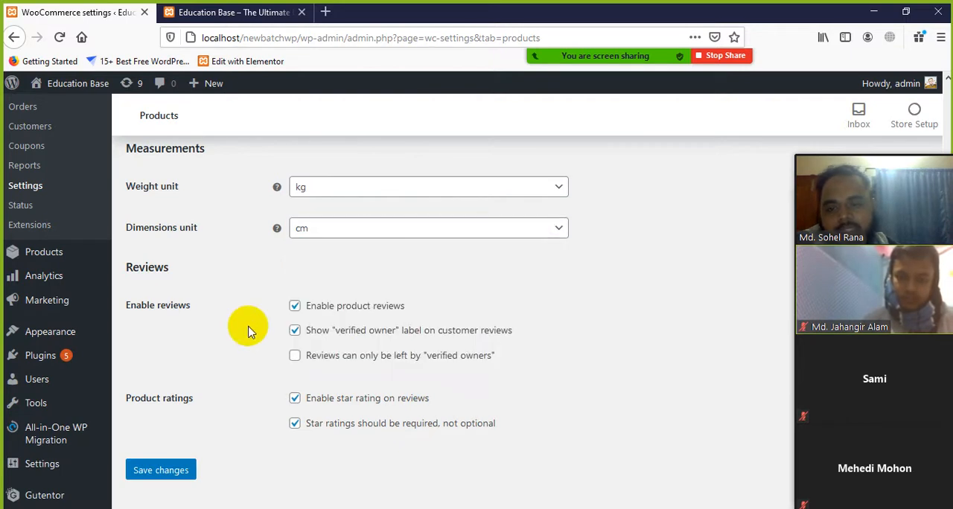
{"action": "scroll", "coordinate": [442, 282], "scroll_direction": "up", "scroll_amount": 2}
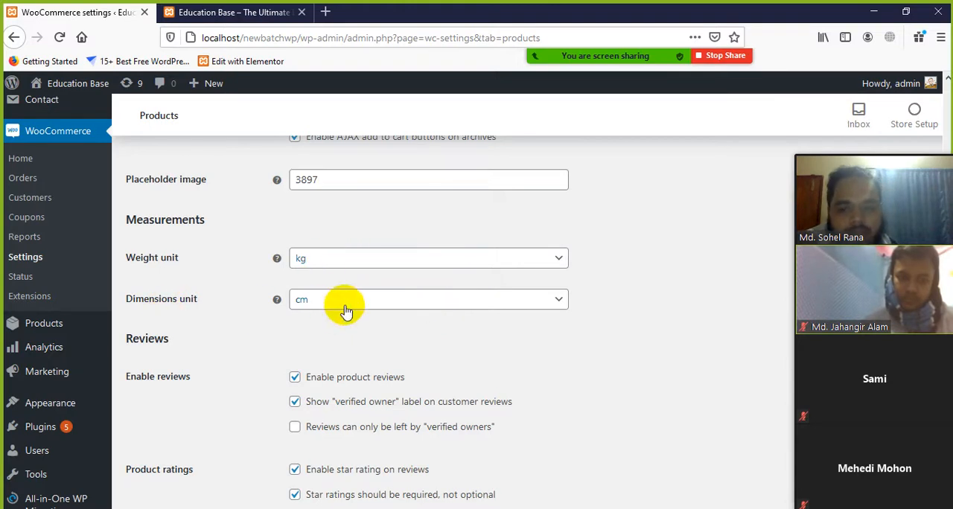
{"action": "left_click", "coordinate": [408, 305]}
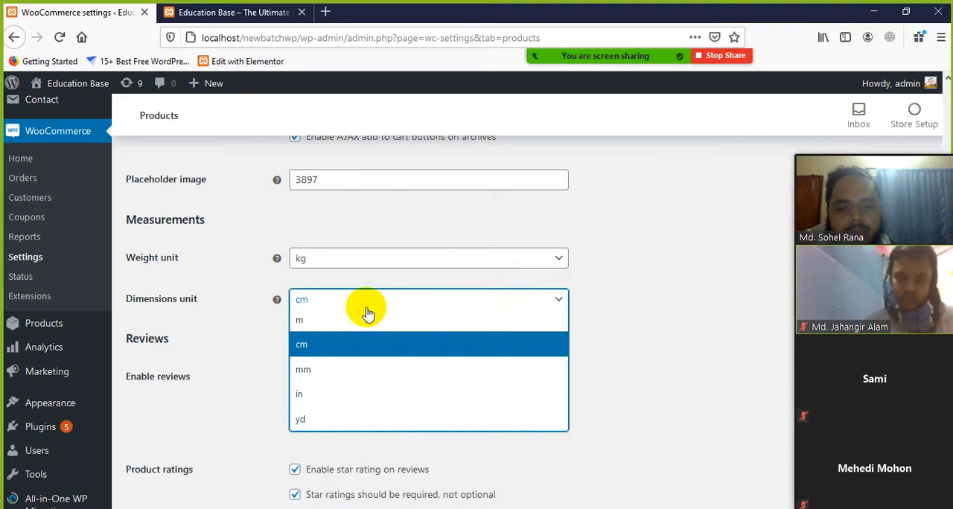
{"action": "left_click", "coordinate": [252, 356]}
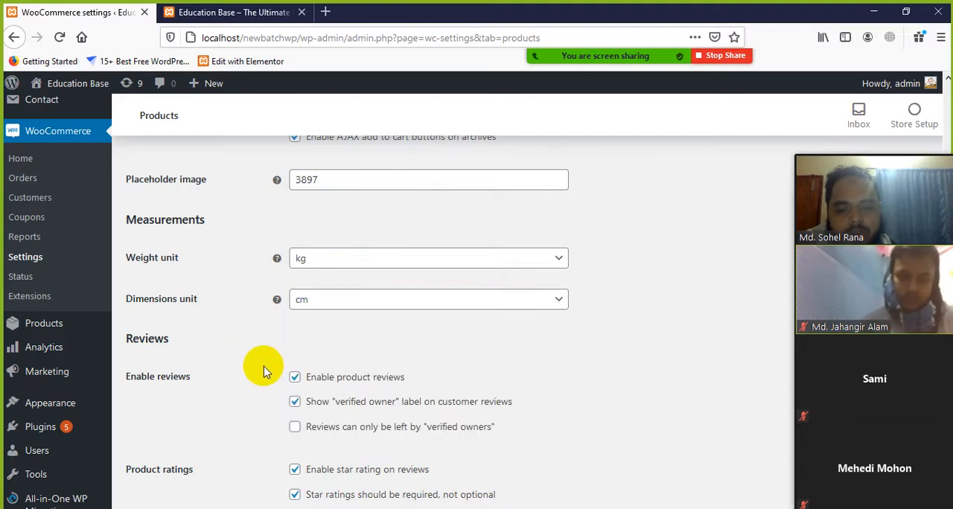
Examine the three Enable reviews options, including the "verified owner" label and the restriction to verified owners
{"action": "scroll", "coordinate": [255, 387], "scroll_direction": "down", "scroll_amount": 2}
{"action": "scroll", "coordinate": [178, 327], "scroll_direction": "down", "scroll_amount": 2}
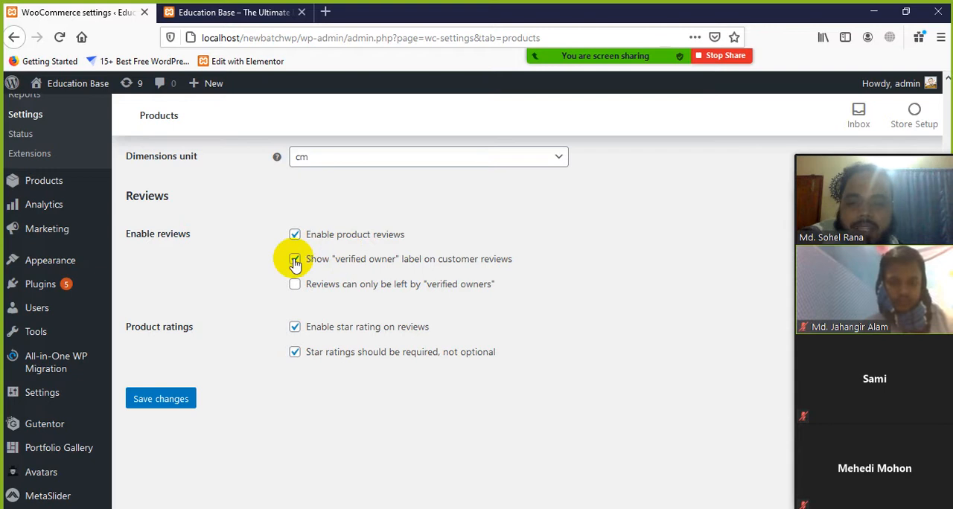
{"action": "scroll", "coordinate": [292, 309], "scroll_direction": "down", "scroll_amount": 1}
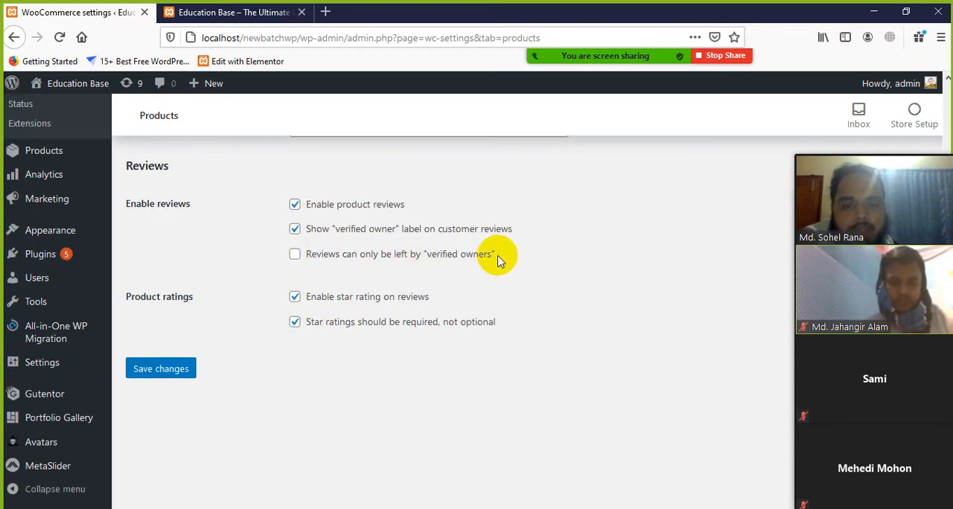
{"action": "left_click_drag", "start_coordinate": [497, 257], "coordinate": [330, 204]}
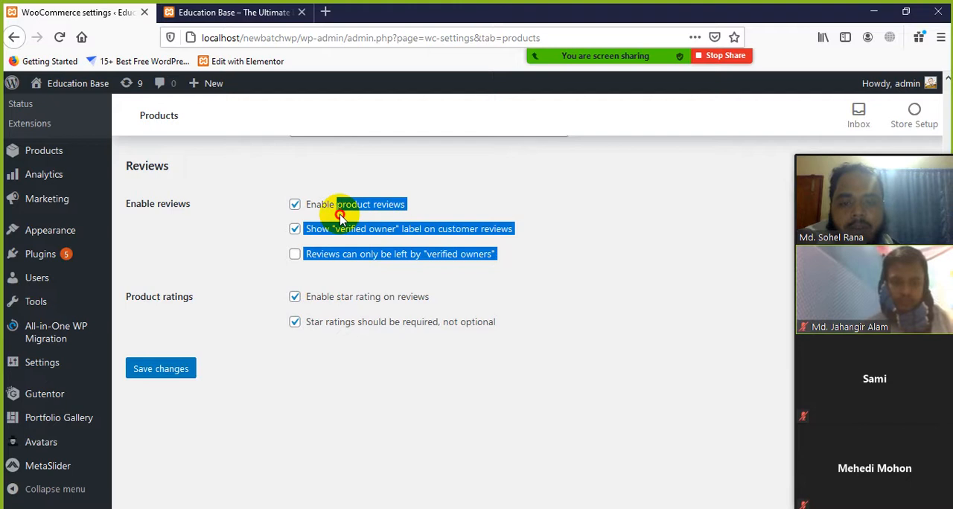
{"action": "left_click", "coordinate": [564, 287]}
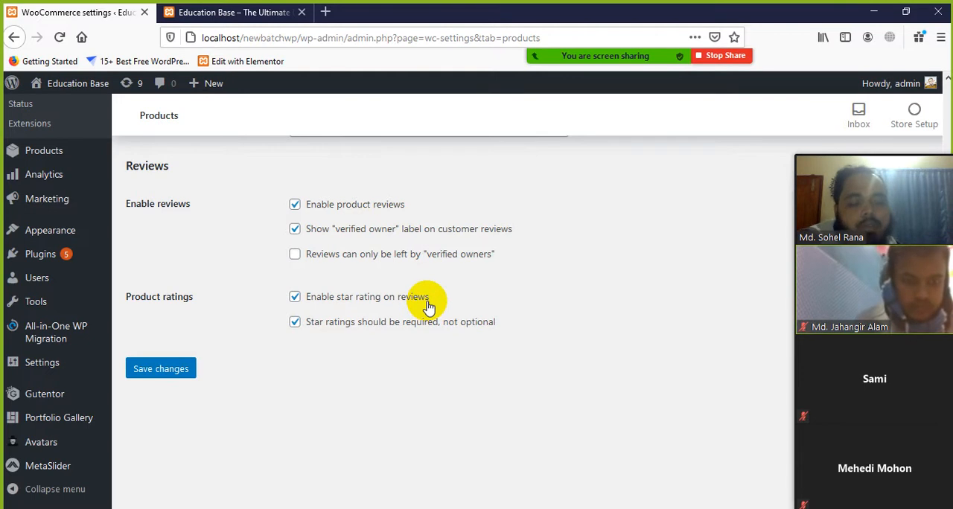
Switch the product star rating options off and back on
{"action": "left_click", "coordinate": [296, 298]}
{"action": "left_click", "coordinate": [297, 299]}
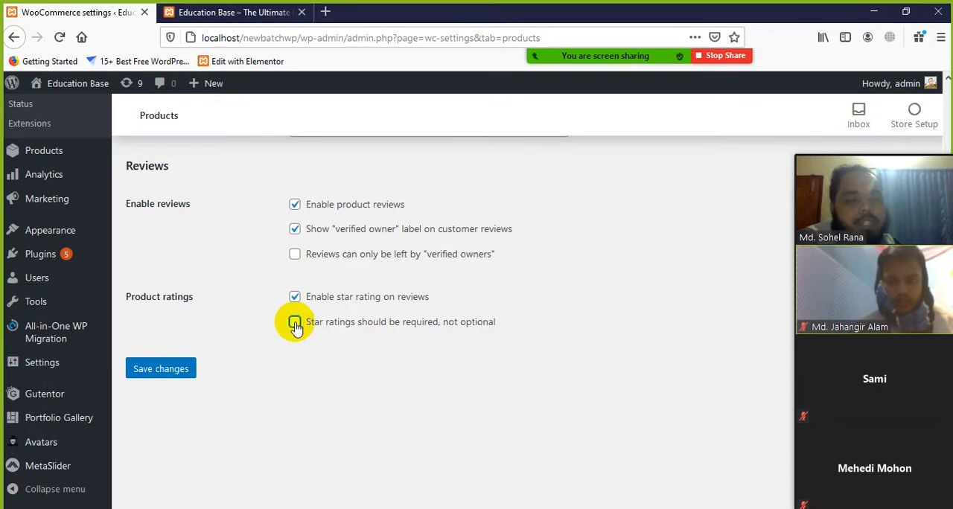
{"action": "left_click", "coordinate": [295, 326]}
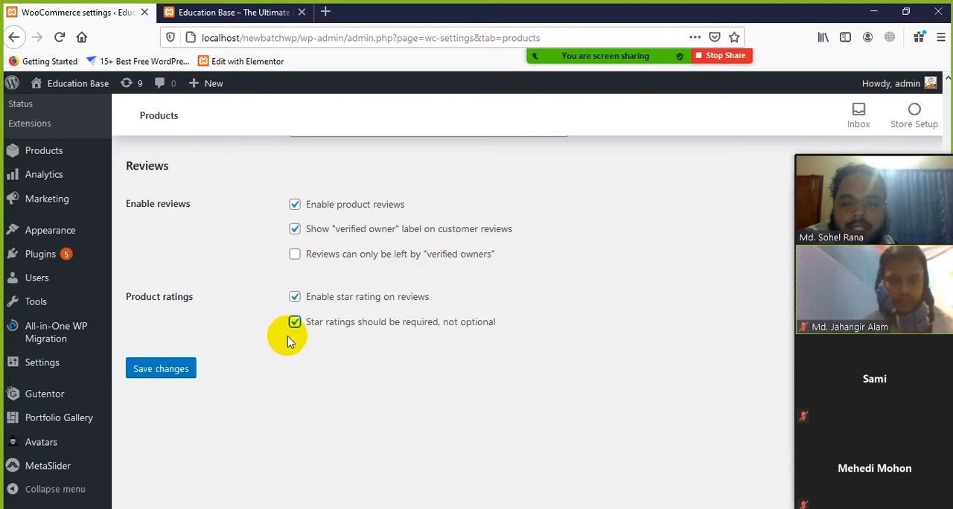
Save the general Products settings and check the confirmation notice
{"action": "left_click", "coordinate": [179, 368]}
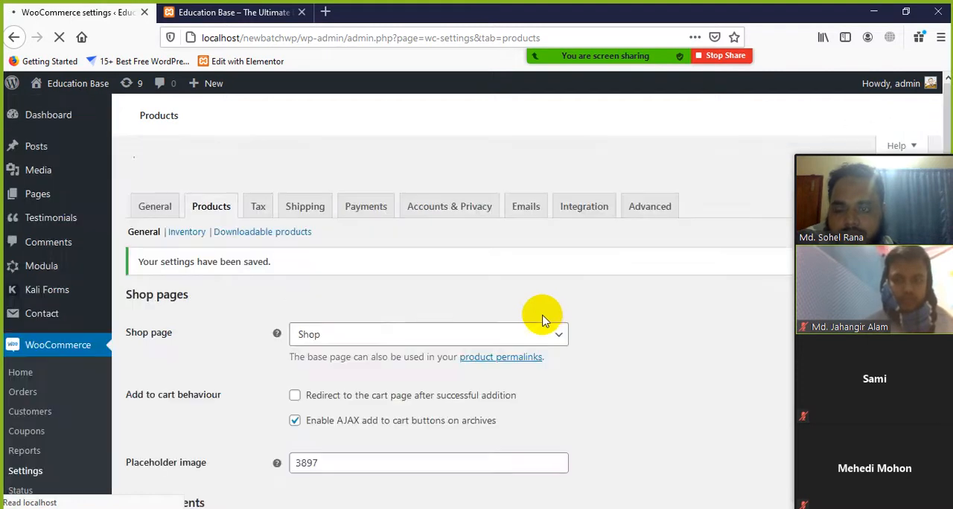
{"action": "scroll", "coordinate": [225, 277], "scroll_direction": "down", "scroll_amount": 1}
{"action": "scroll", "coordinate": [225, 277], "scroll_direction": "up", "scroll_amount": 1}
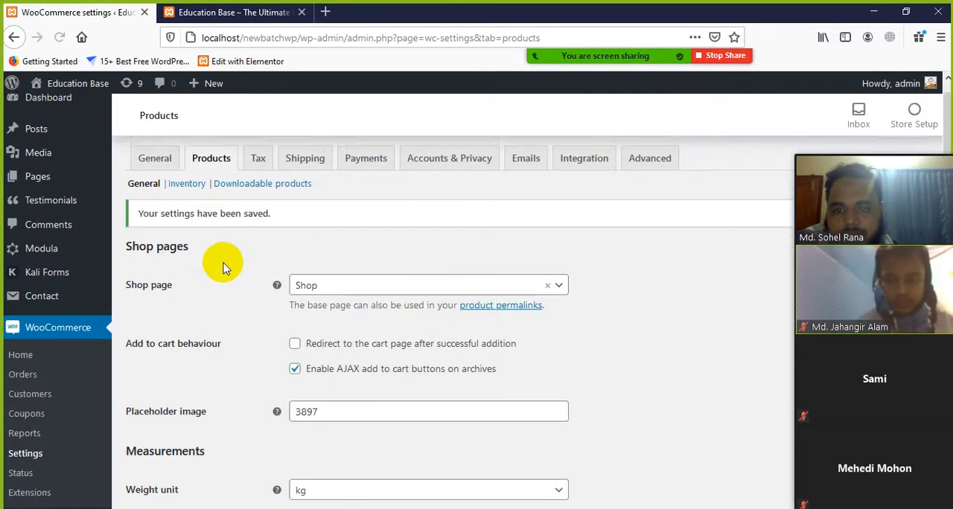
{"action": "left_click_drag", "start_coordinate": [138, 231], "coordinate": [283, 233]}
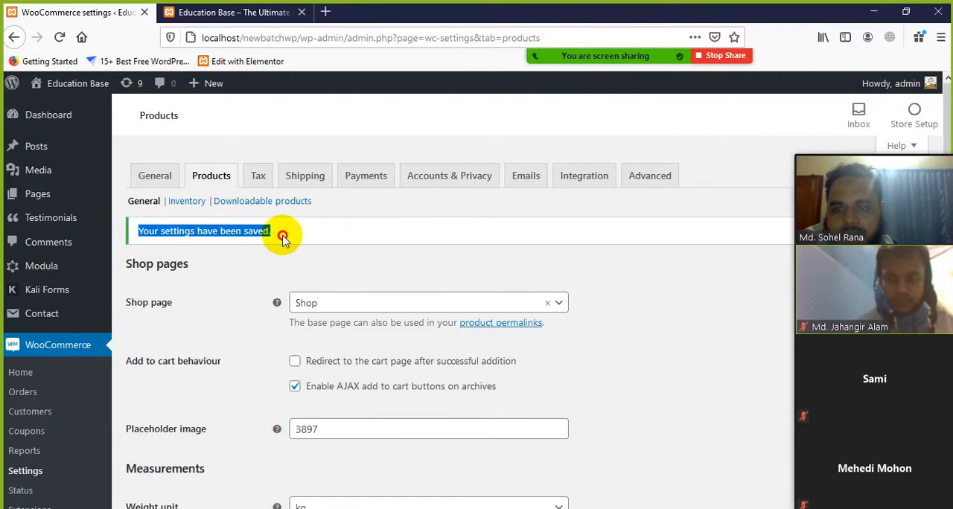
{"action": "left_click", "coordinate": [314, 245]}
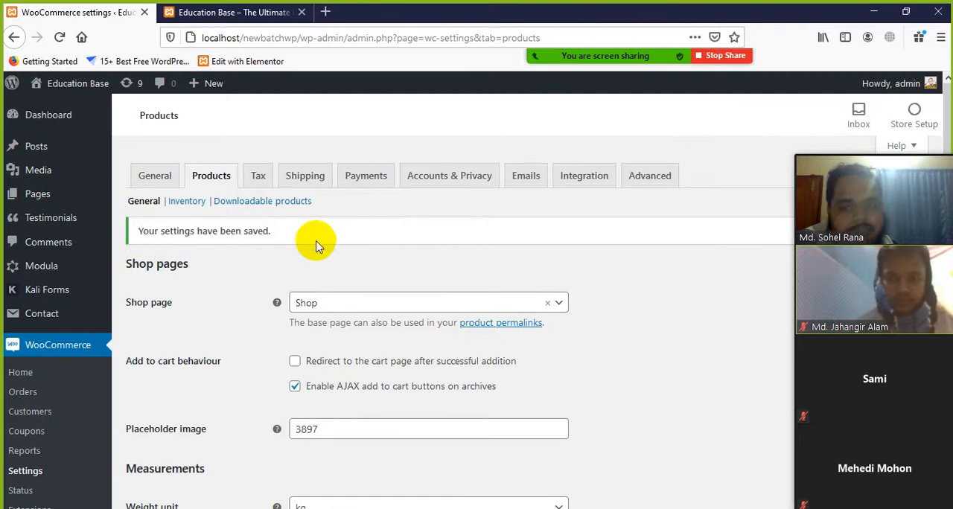
Open the Inventory section of the Products settings and examine the Manage stock option for enabling stock management
{"action": "left_click", "coordinate": [190, 203]}
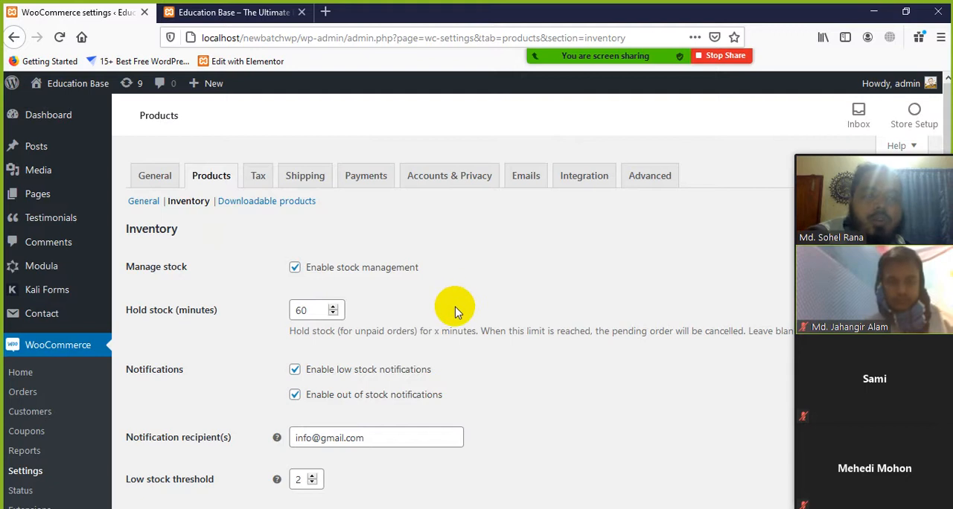
{"action": "scroll", "coordinate": [457, 309], "scroll_direction": "down", "scroll_amount": 2}
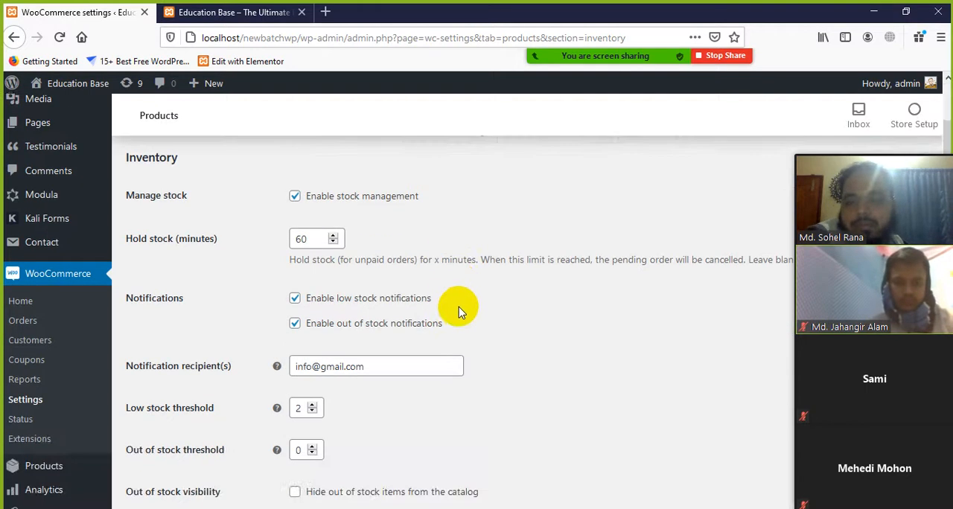
{"action": "scroll", "coordinate": [459, 307], "scroll_direction": "up", "scroll_amount": 2}
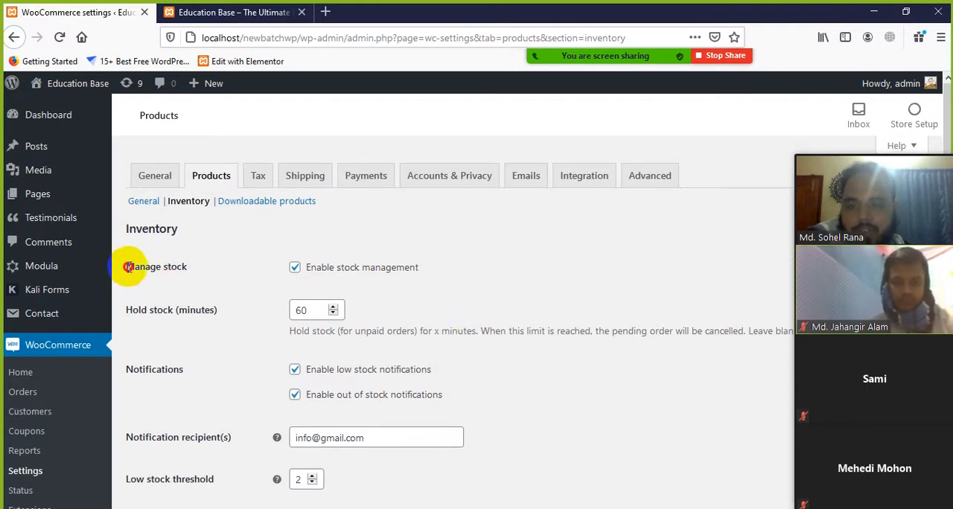
{"action": "left_click_drag", "start_coordinate": [127, 266], "coordinate": [200, 274]}
{"action": "left_click", "coordinate": [497, 298]}
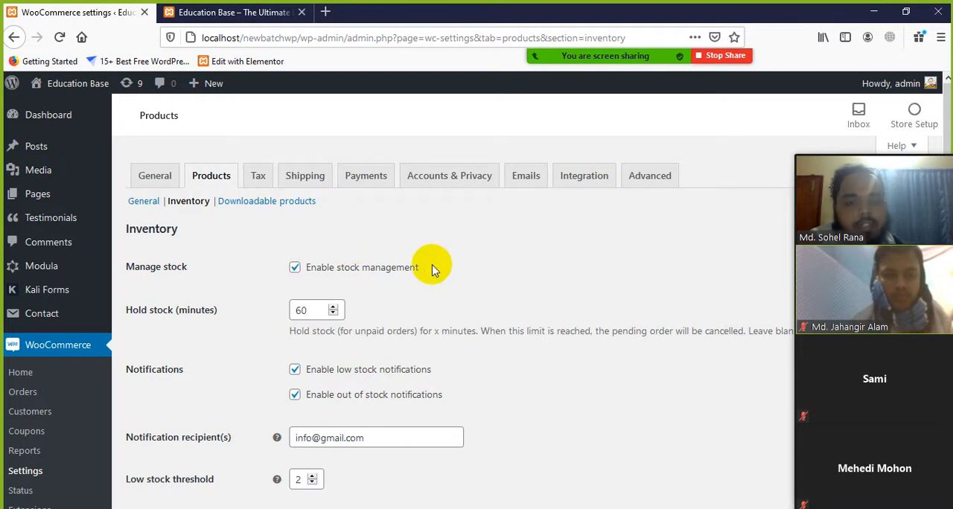
{"action": "left_click_drag", "start_coordinate": [432, 271], "coordinate": [276, 271]}
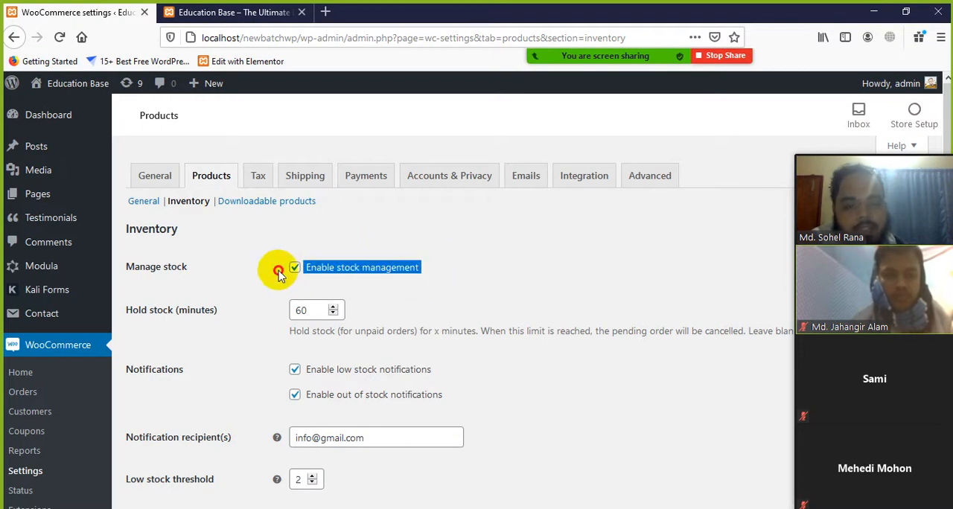
{"action": "left_click", "coordinate": [477, 277]}
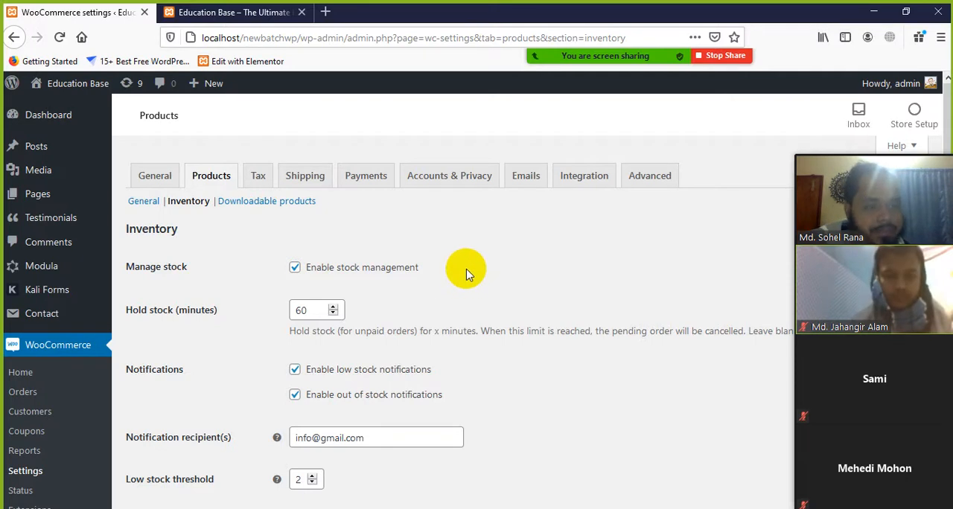
{"action": "left_click_drag", "start_coordinate": [440, 269], "coordinate": [180, 267]}
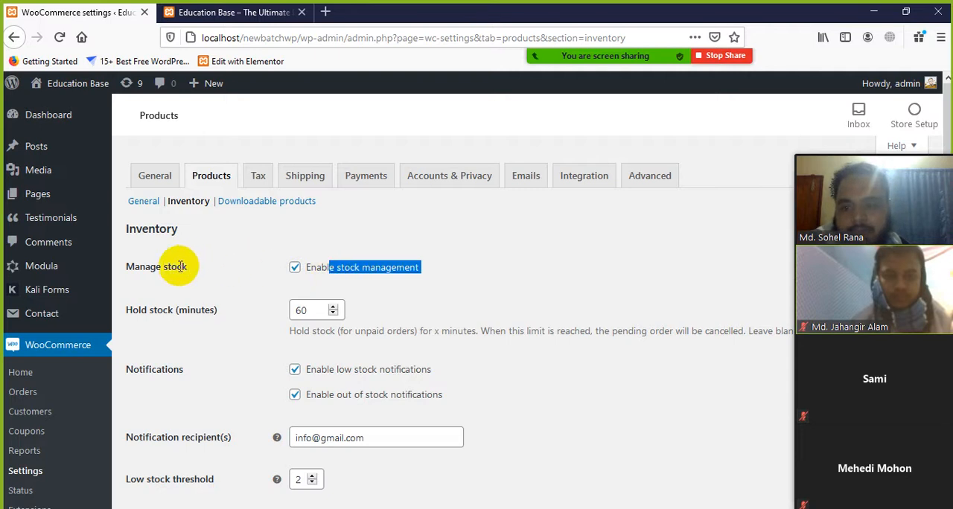
{"action": "left_click", "coordinate": [361, 283]}
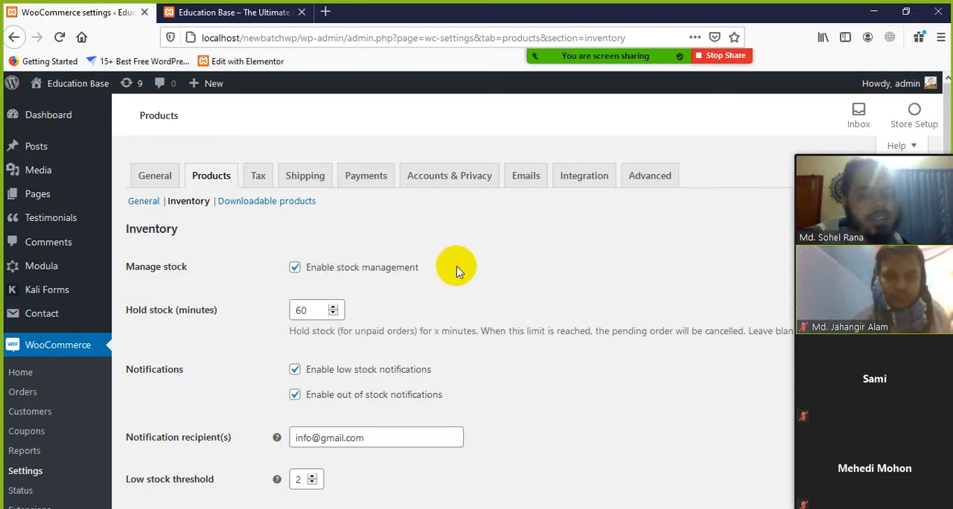
Look through the inventory options from Hold stock down to Stock display format
{"action": "scroll", "coordinate": [485, 313], "scroll_direction": "down", "scroll_amount": 2}
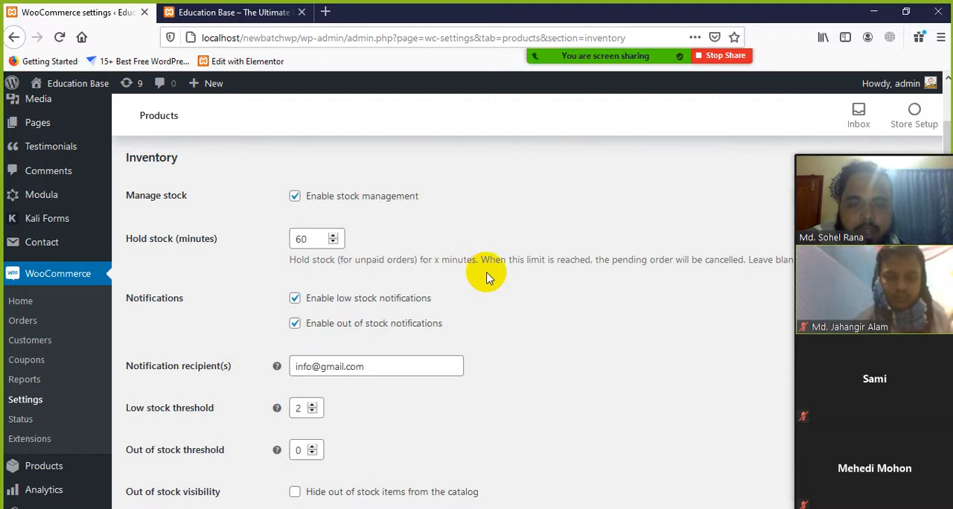
{"action": "scroll", "coordinate": [604, 272], "scroll_direction": "down", "scroll_amount": 2}
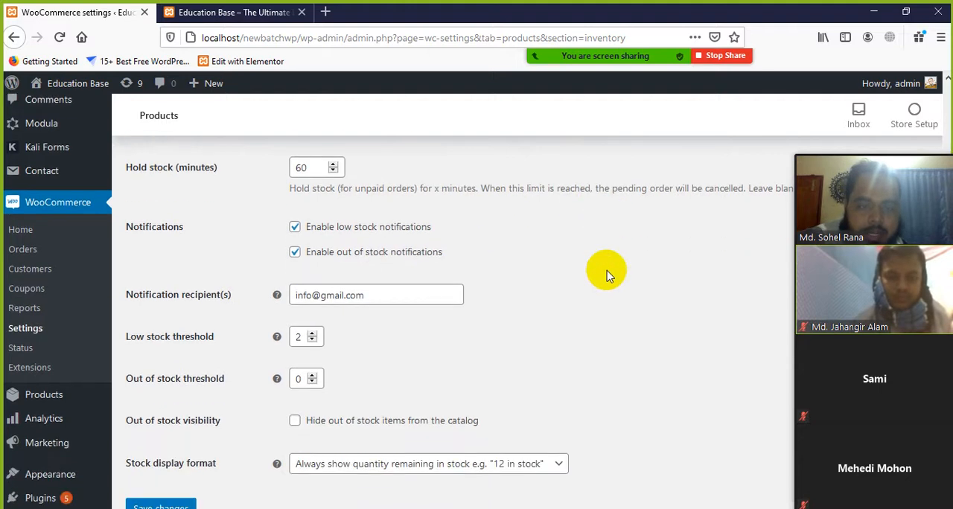
{"action": "scroll", "coordinate": [705, 216], "scroll_direction": "down", "scroll_amount": 2}
{"action": "scroll", "coordinate": [704, 214], "scroll_direction": "up", "scroll_amount": 3}
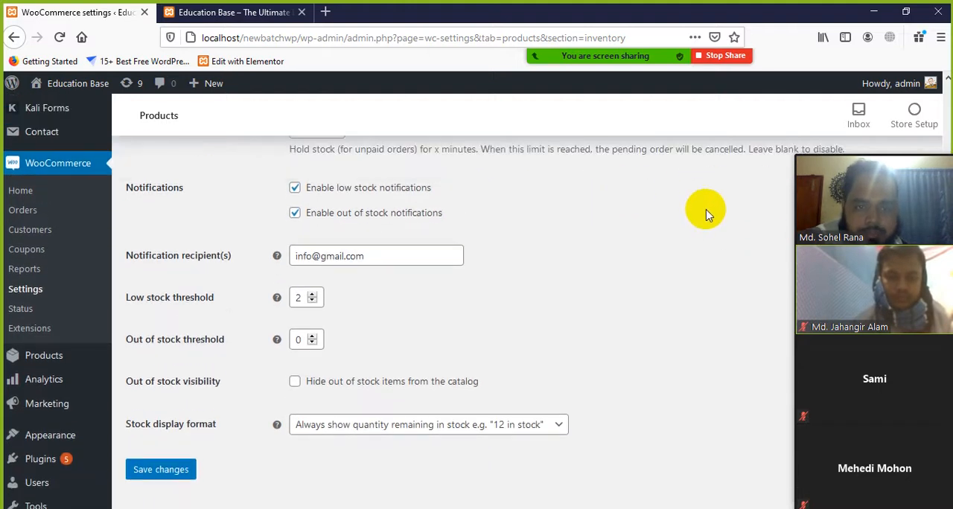
{"action": "scroll", "coordinate": [502, 238], "scroll_direction": "up", "scroll_amount": 1}
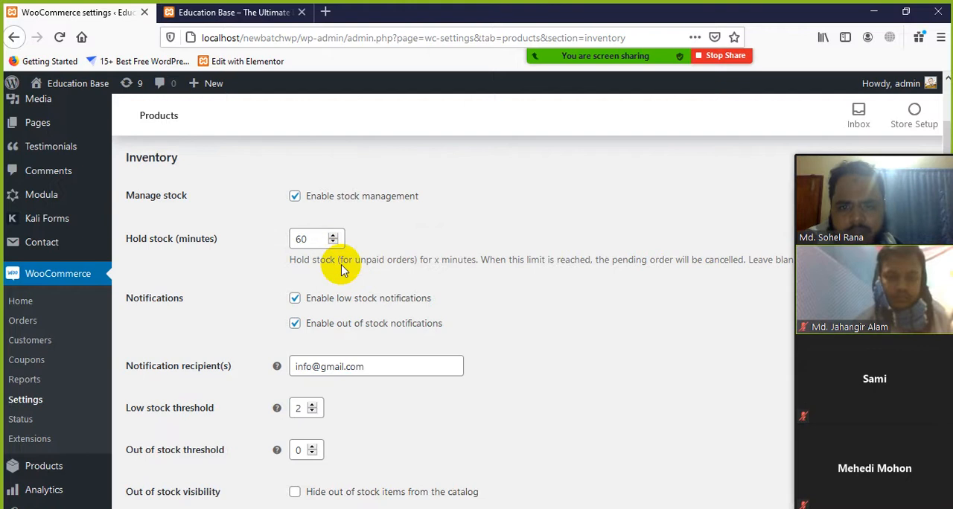
Read the Hold stock (minutes) description about the time limit for unpaid orders and cancelling pending orders
{"action": "left_click_drag", "start_coordinate": [612, 259], "coordinate": [670, 259]}
{"action": "left_click", "coordinate": [372, 242]}
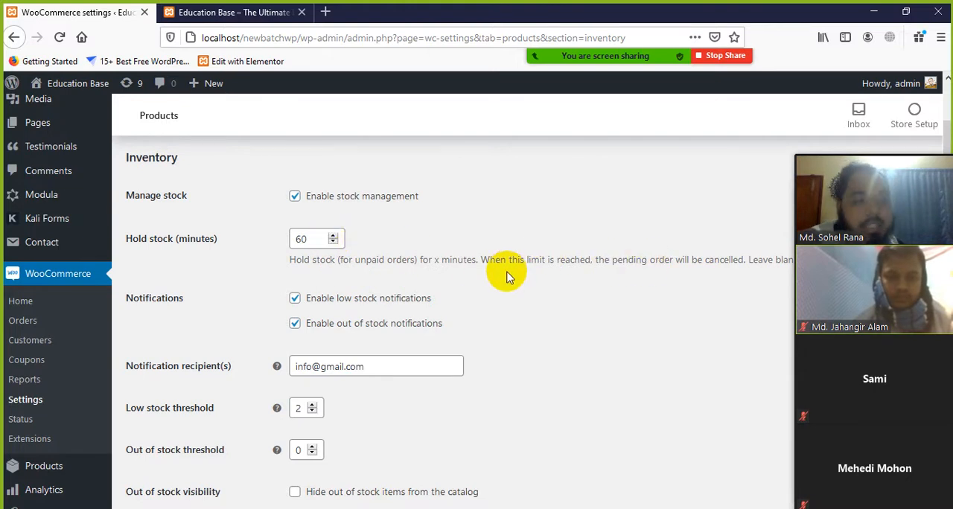
{"action": "left_click_drag", "start_coordinate": [506, 259], "coordinate": [557, 259]}
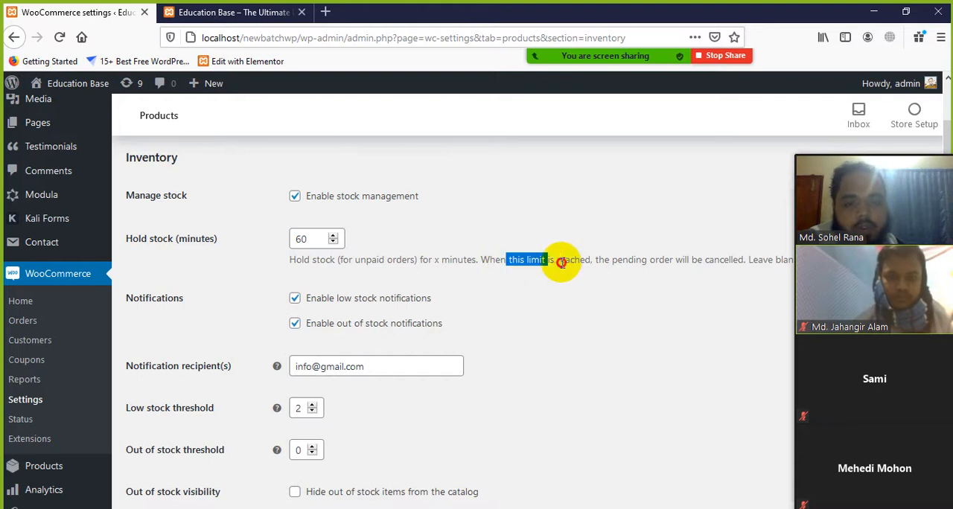
{"action": "left_click", "coordinate": [581, 263]}
{"action": "scroll", "coordinate": [583, 263], "scroll_direction": "down", "scroll_amount": 2}
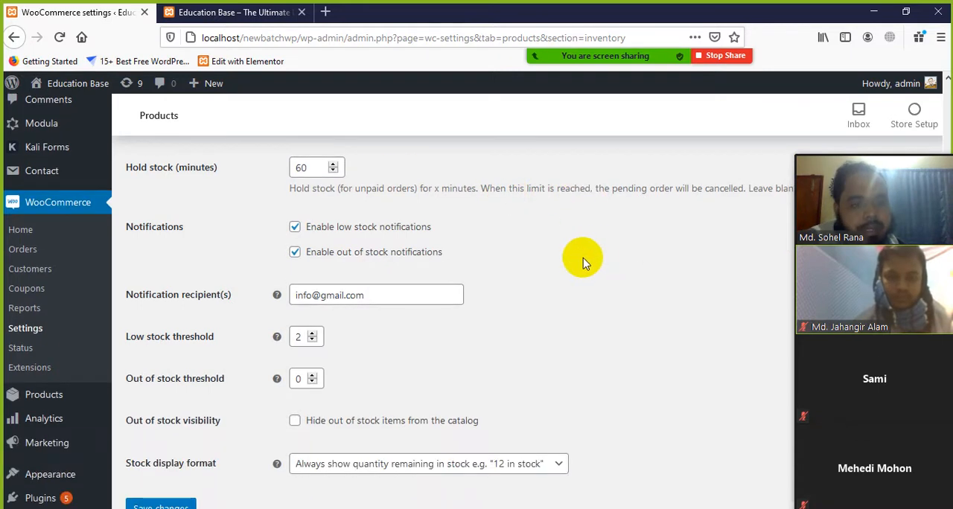
Examine the Hold stock (minutes) field and its cancellation note, along with the low stock and out of stock notification options
{"action": "left_click_drag", "start_coordinate": [733, 188], "coordinate": [673, 189]}
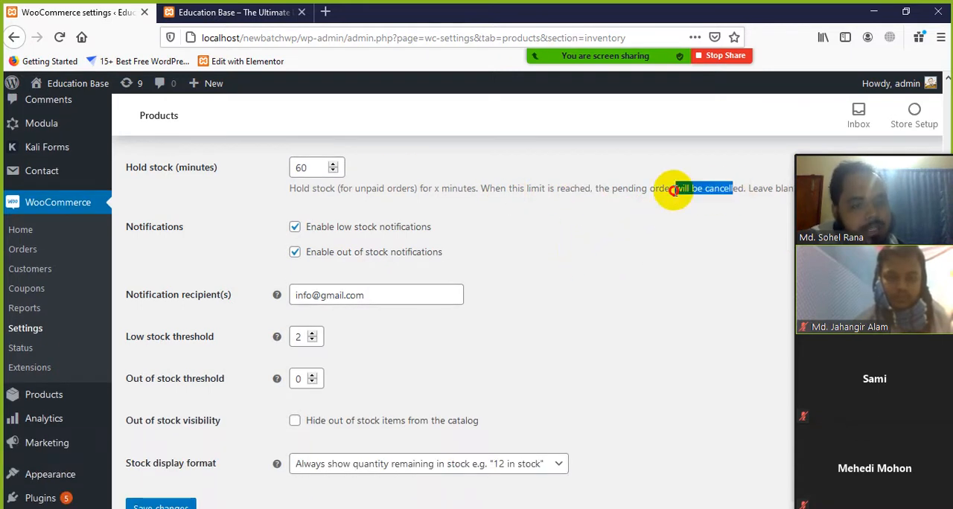
{"action": "left_click", "coordinate": [581, 240]}
{"action": "left_click", "coordinate": [307, 167]}
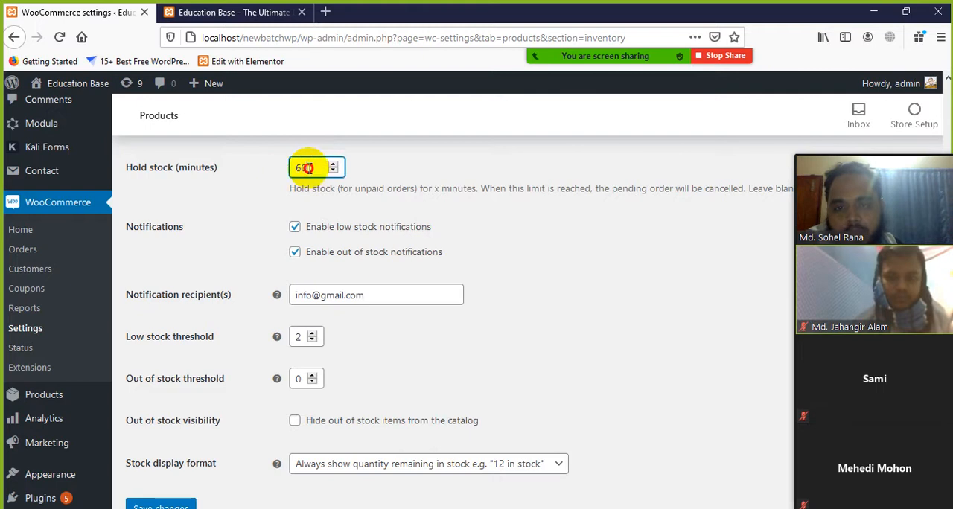
{"action": "left_click_drag", "start_coordinate": [324, 167], "coordinate": [288, 167]}
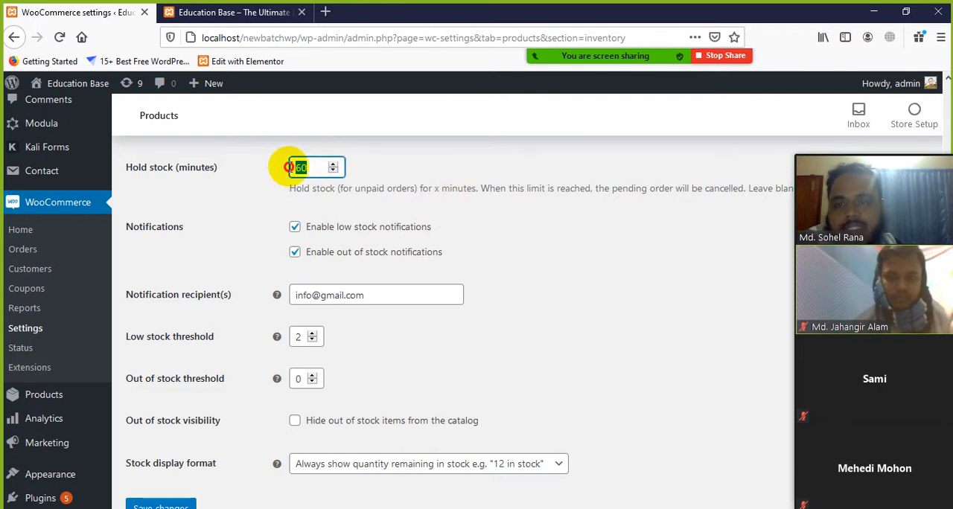
{"action": "left_click", "coordinate": [485, 233]}
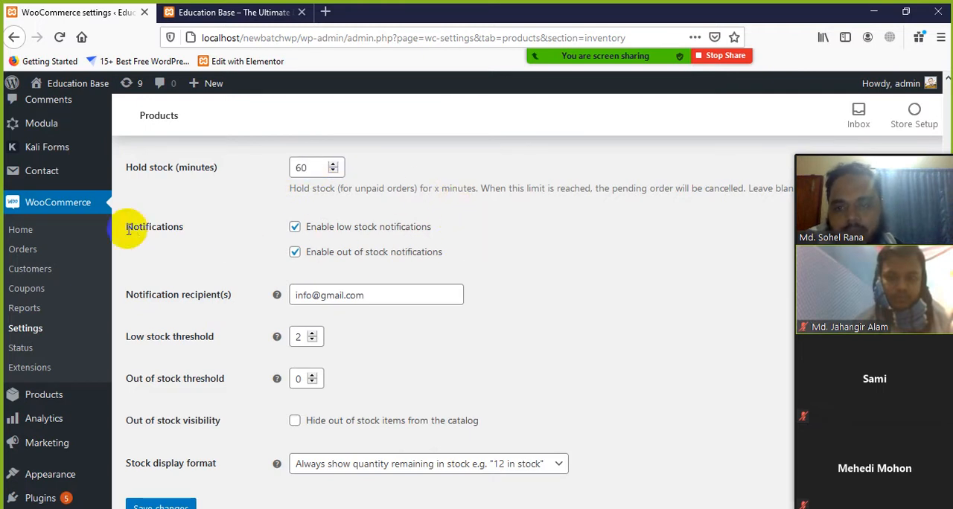
{"action": "left_click_drag", "start_coordinate": [128, 229], "coordinate": [186, 228]}
{"action": "left_click", "coordinate": [217, 248]}
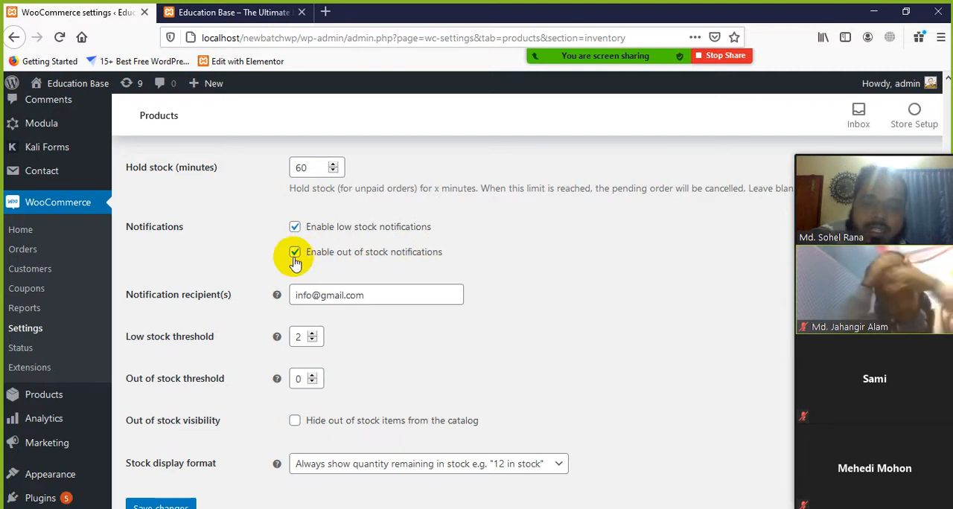
Replace the part before the @ sign in the Notification recipient(s) field with the store manager's own e-mail name
{"action": "scroll", "coordinate": [430, 274], "scroll_direction": "down", "scroll_amount": 2}
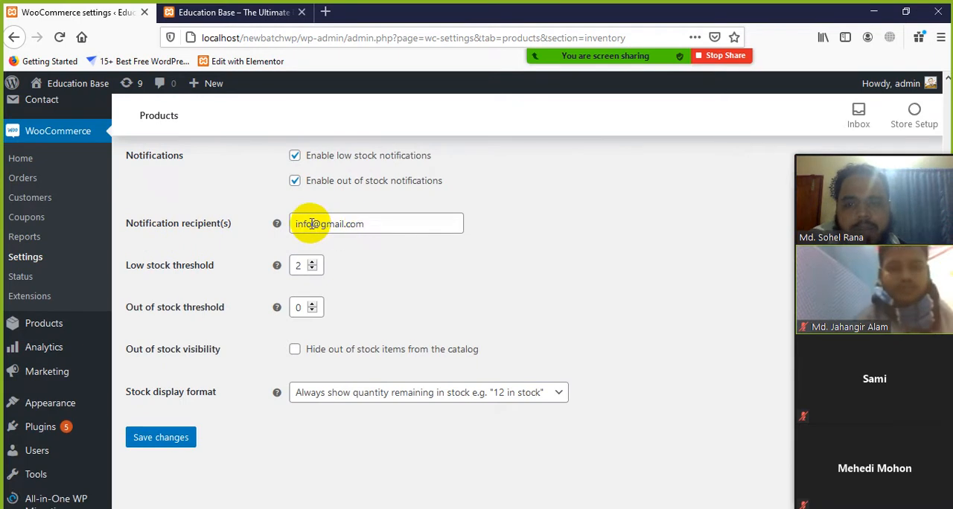
{"action": "left_click_drag", "start_coordinate": [311, 223], "coordinate": [285, 223]}
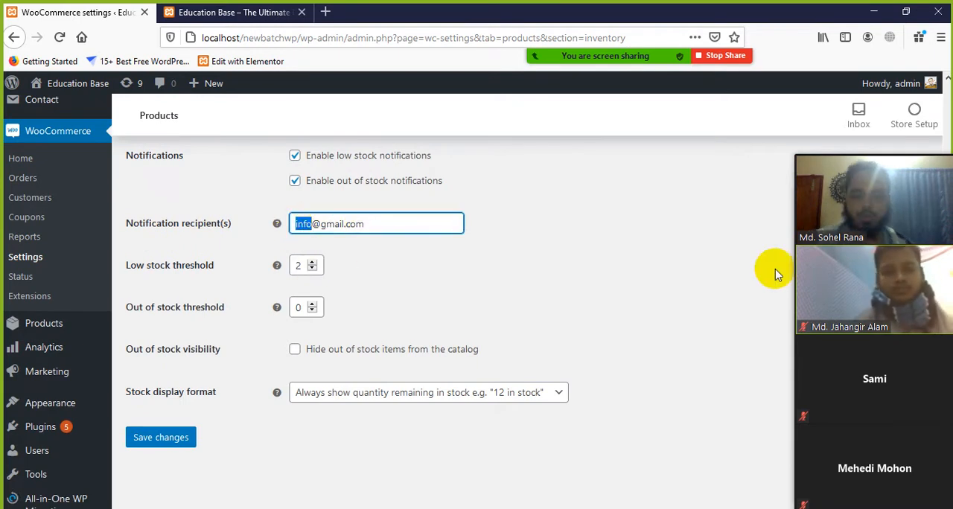
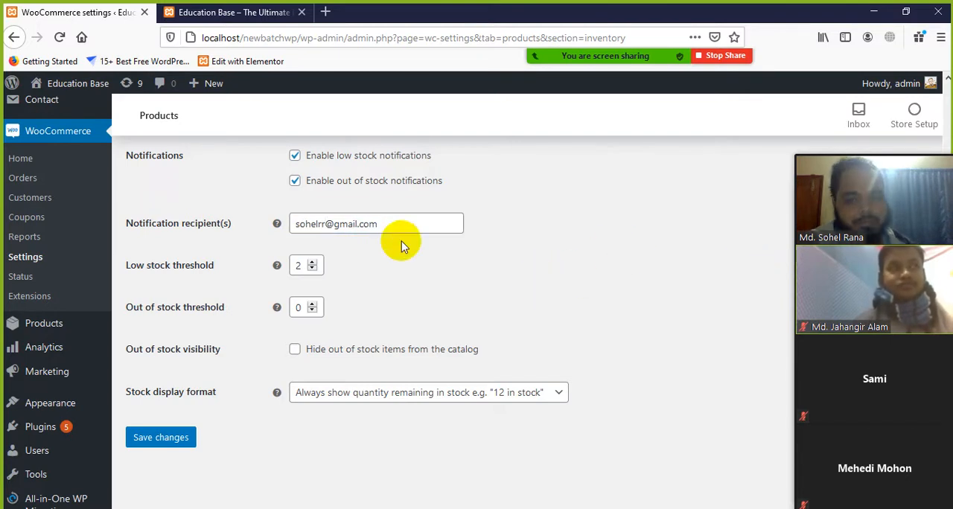
{"action": "left_click_drag", "start_coordinate": [381, 224], "coordinate": [296, 228]}
{"action": "left_click", "coordinate": [527, 275]}
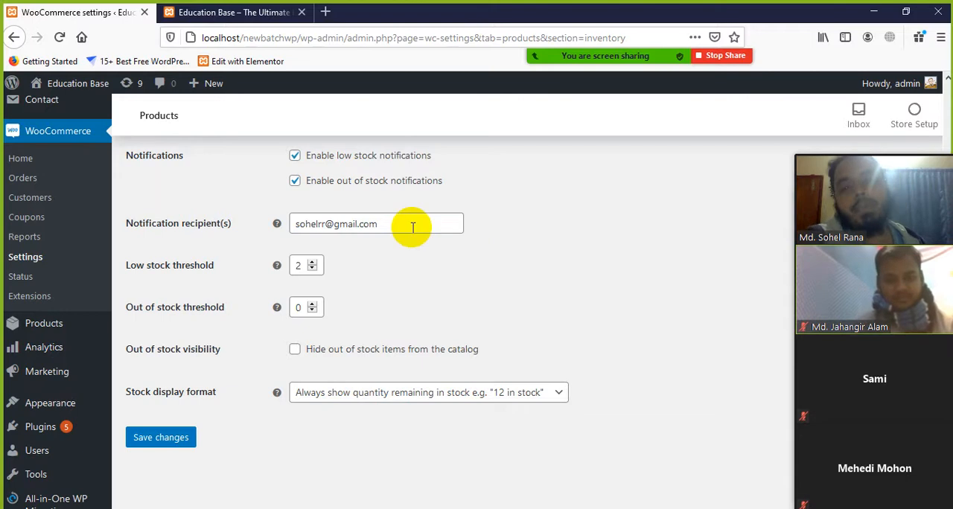
Review the e-mail address in the Notification recipient(s) field as the destination for stock notifications
{"action": "left_click_drag", "start_coordinate": [410, 223], "coordinate": [276, 222]}
{"action": "left_click", "coordinate": [378, 229]}
{"action": "left_click_drag", "start_coordinate": [391, 224], "coordinate": [291, 232]}
{"action": "left_click", "coordinate": [428, 260]}
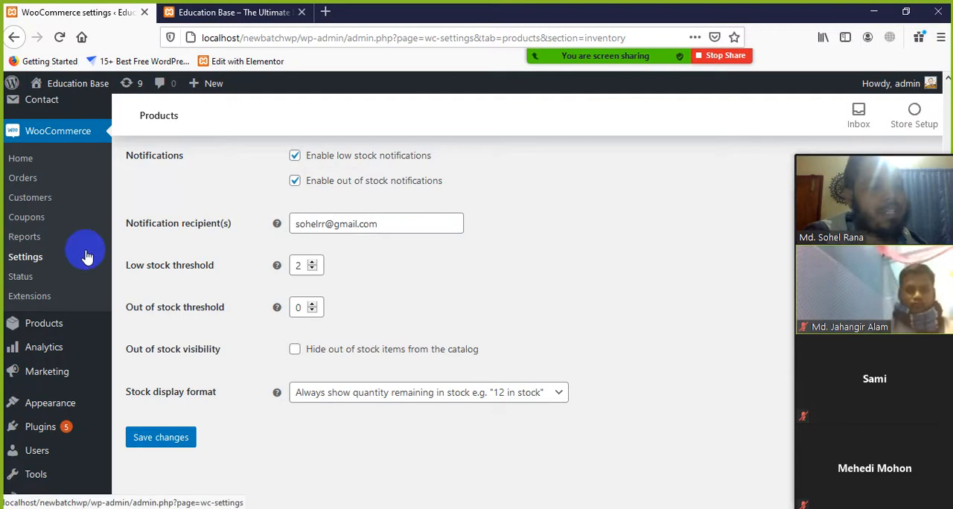
{"action": "left_click_drag", "start_coordinate": [416, 223], "coordinate": [273, 225]}
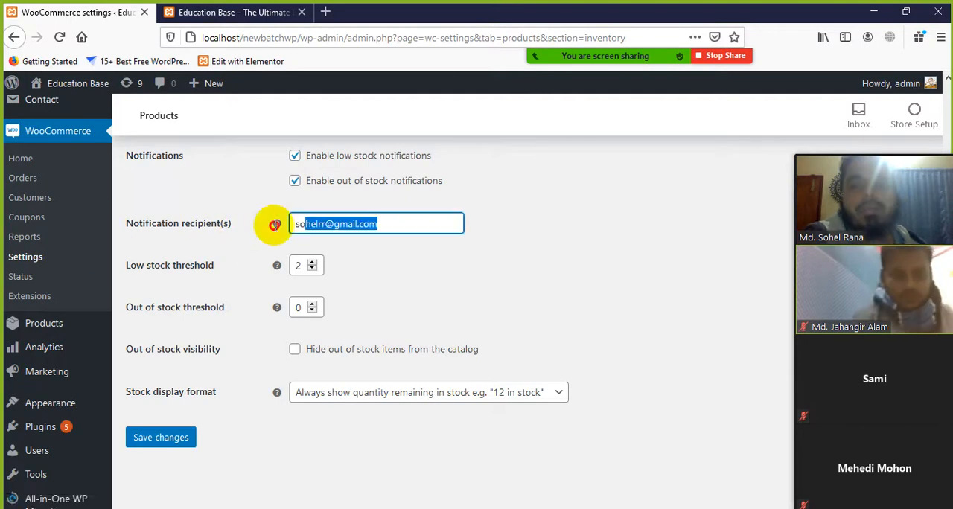
{"action": "left_click", "coordinate": [476, 274]}
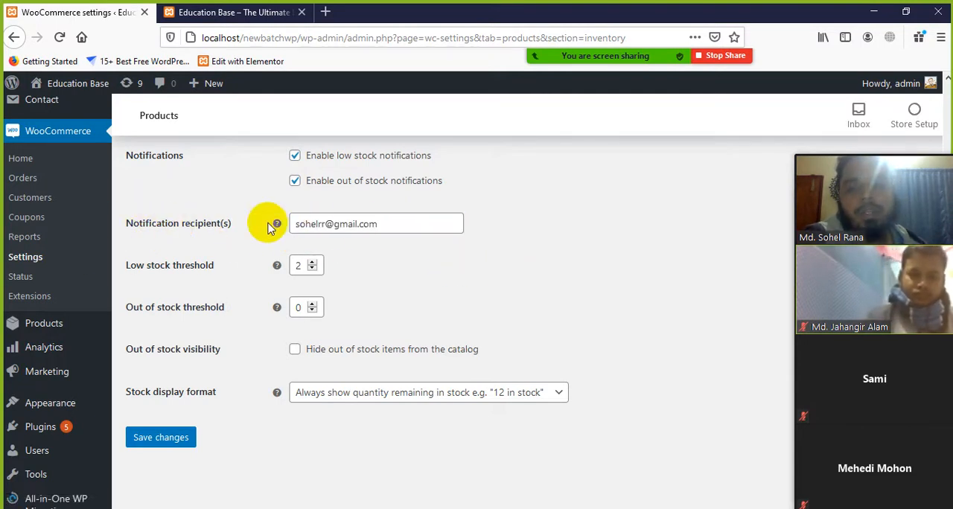
{"action": "left_click_drag", "start_coordinate": [395, 223], "coordinate": [311, 232]}
{"action": "left_click", "coordinate": [453, 283]}
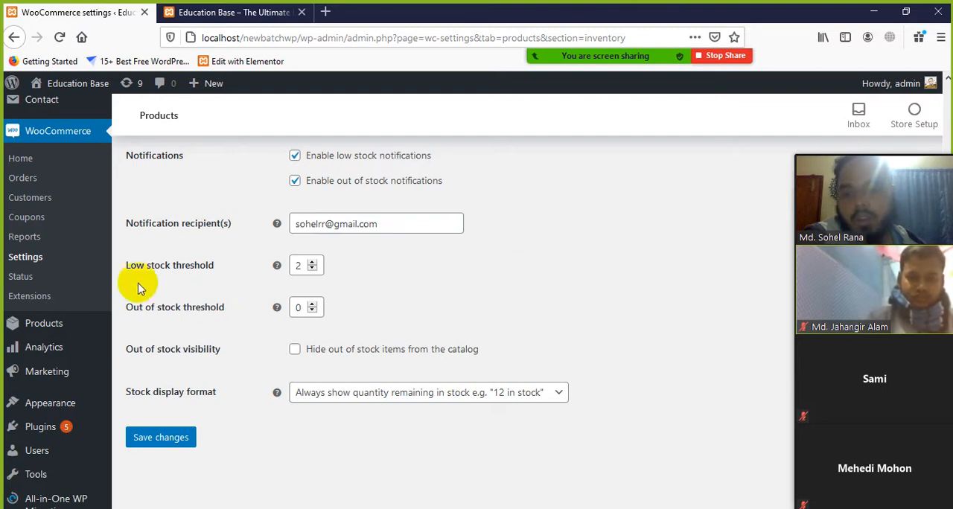
Examine the Low stock threshold and Out of stock threshold settings
{"action": "scroll", "coordinate": [194, 277], "scroll_direction": "down", "scroll_amount": 2}
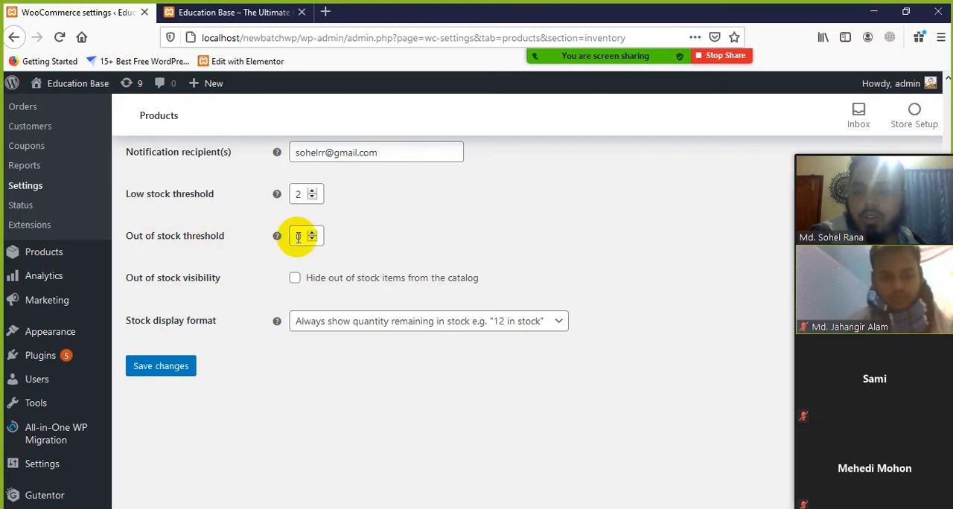
{"action": "left_click", "coordinate": [442, 209]}
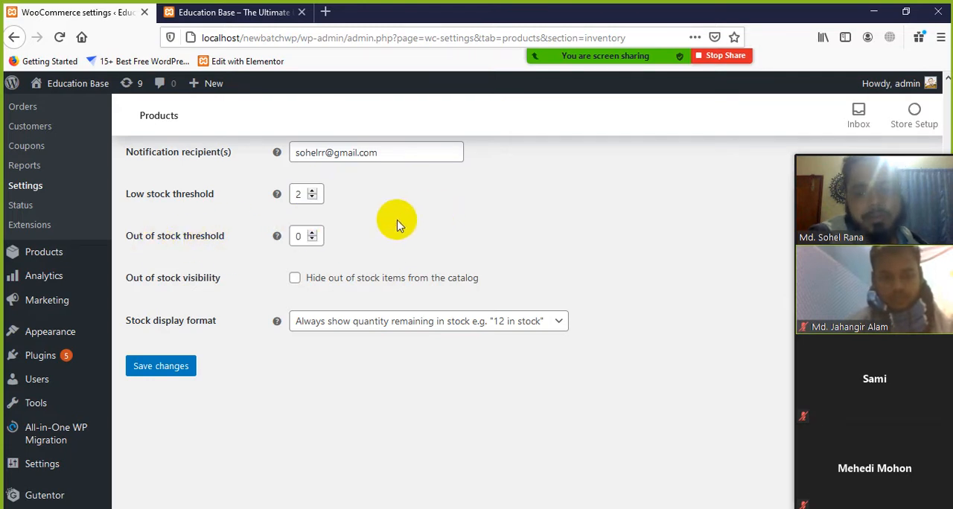
{"action": "scroll", "coordinate": [149, 270], "scroll_direction": "down", "scroll_amount": 2}
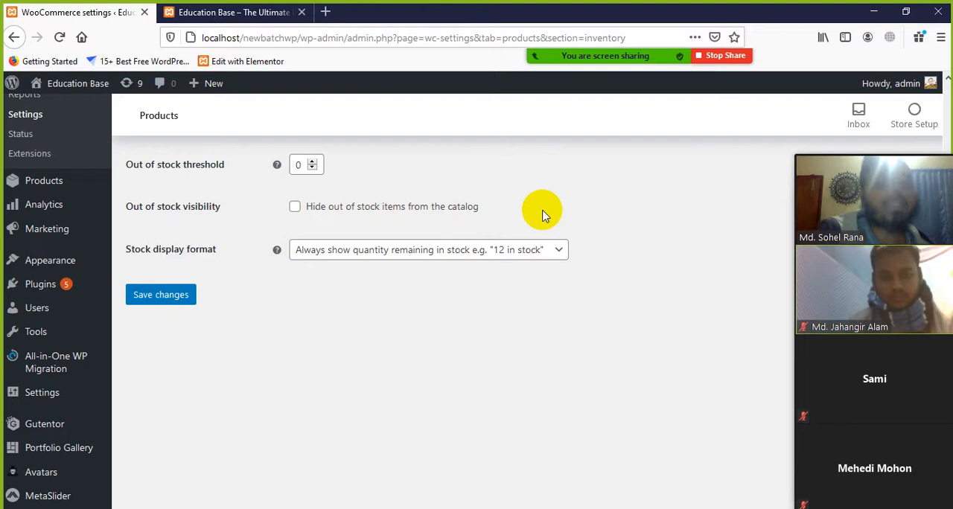
Try the option to hide out of stock items from the catalog, and review the Stock display format choices
{"action": "left_click", "coordinate": [296, 208]}
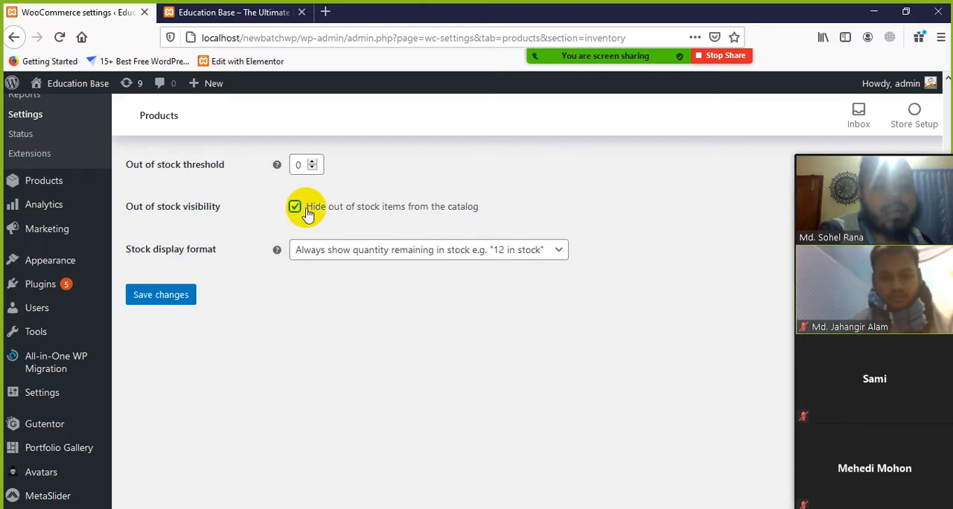
{"action": "left_click", "coordinate": [308, 214]}
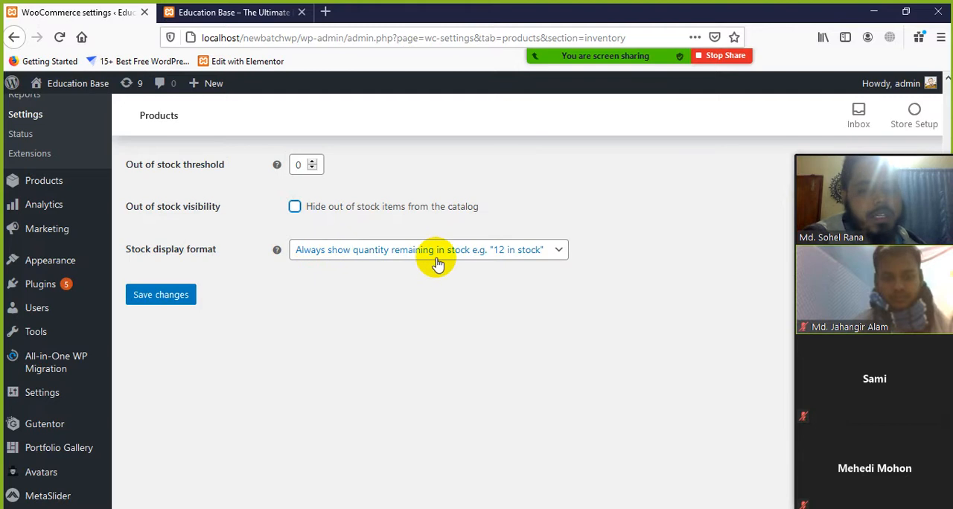
{"action": "left_click", "coordinate": [563, 252]}
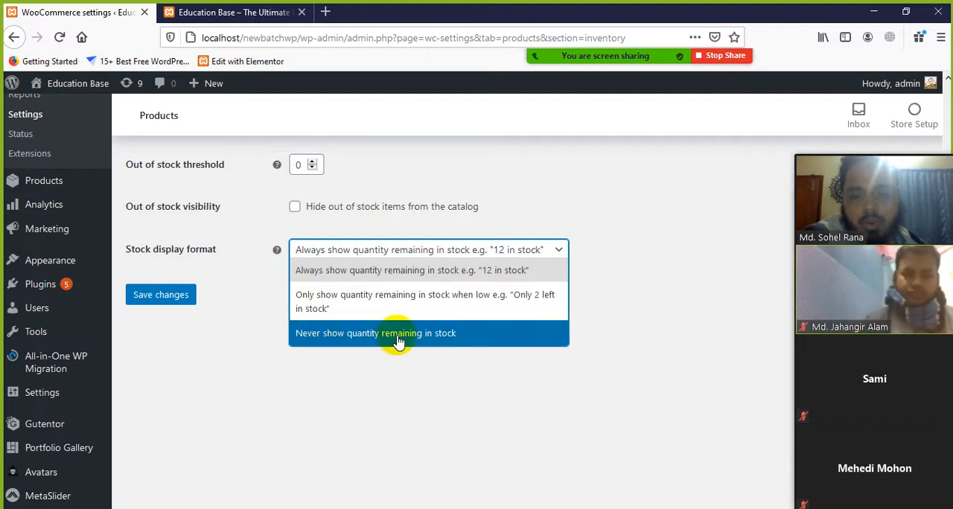
{"action": "left_click", "coordinate": [577, 250]}
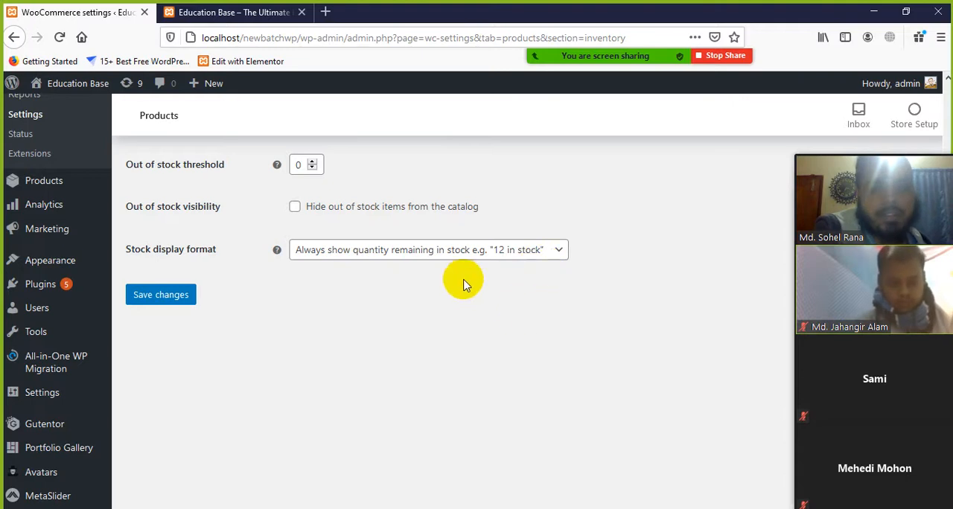
Save the inventory settings and open the Downloadable products section of the Products settings
{"action": "left_click", "coordinate": [173, 296]}
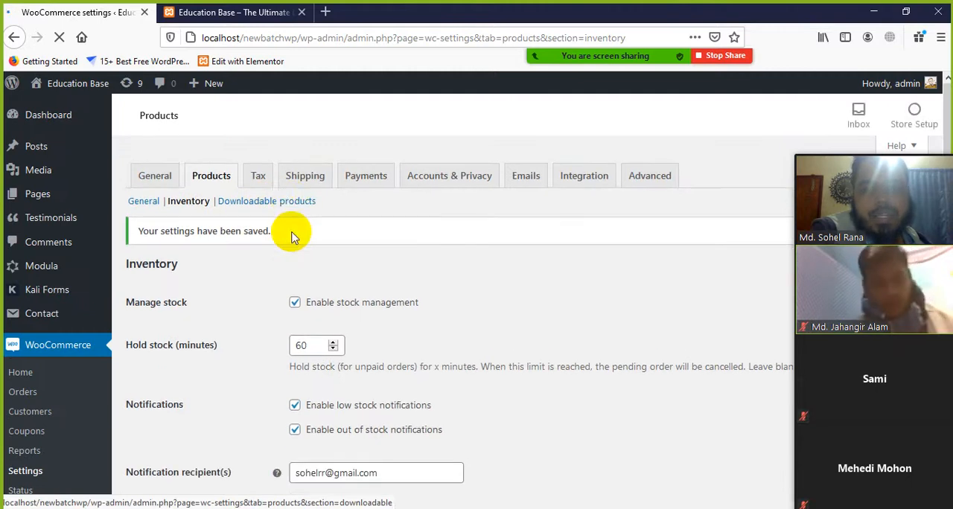
{"action": "left_click", "coordinate": [275, 210]}
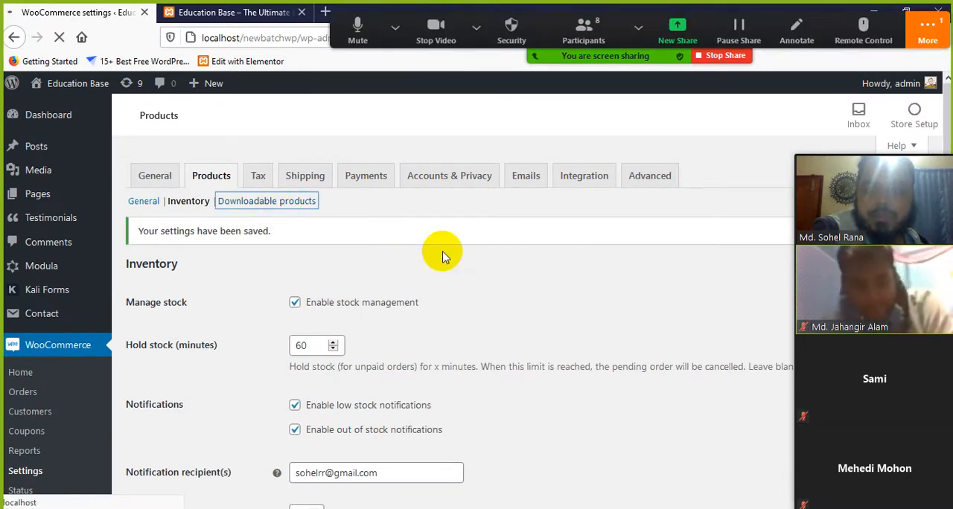
Switch to the Zoom meeting chat, send the reply "Yes" to everyone, and close the chat window
{"action": "left_click", "coordinate": [936, 53]}
{"action": "left_click", "coordinate": [774, 65]}
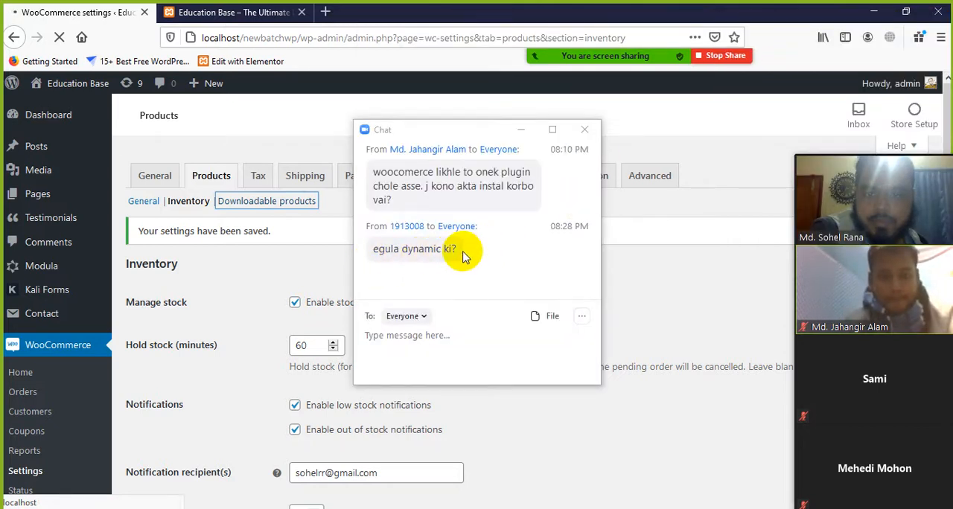
{"action": "left_click", "coordinate": [396, 336]}
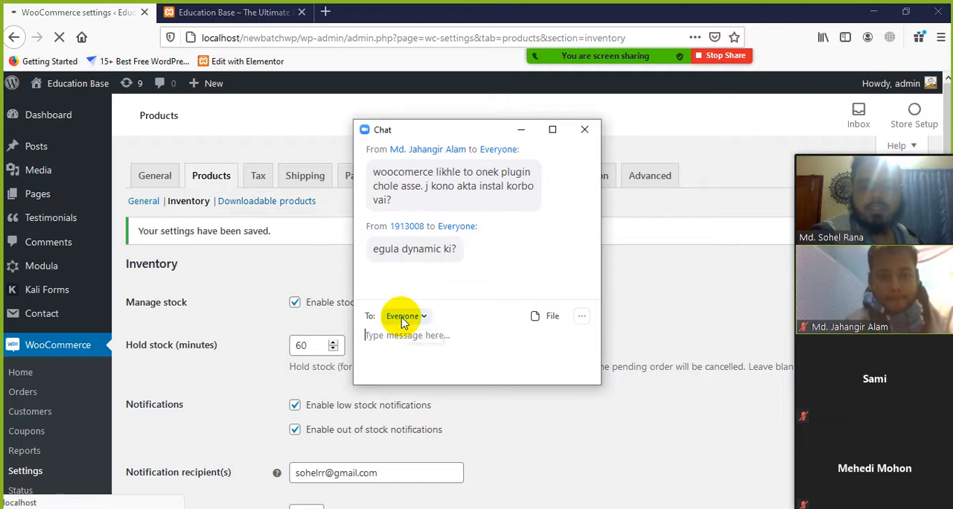
{"action": "type", "text": "Yes"}
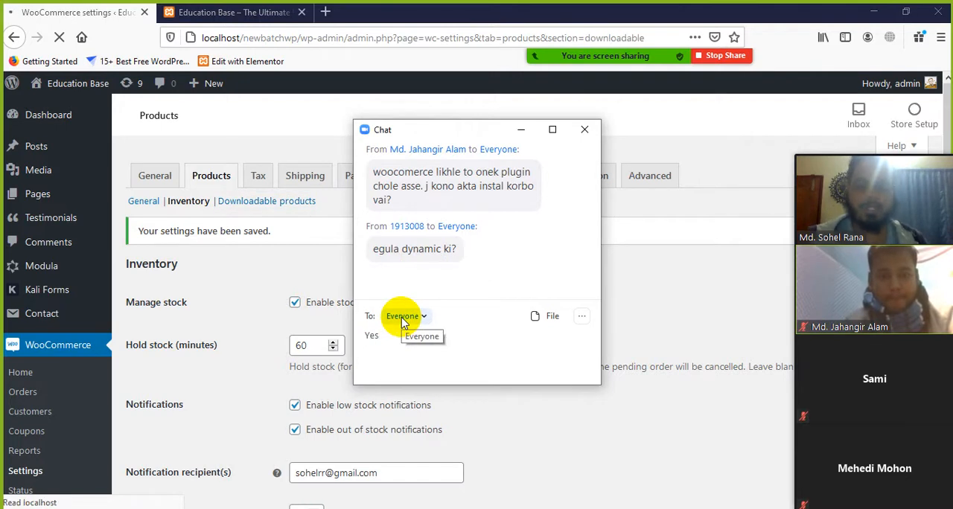
{"action": "key", "text": "Return"}
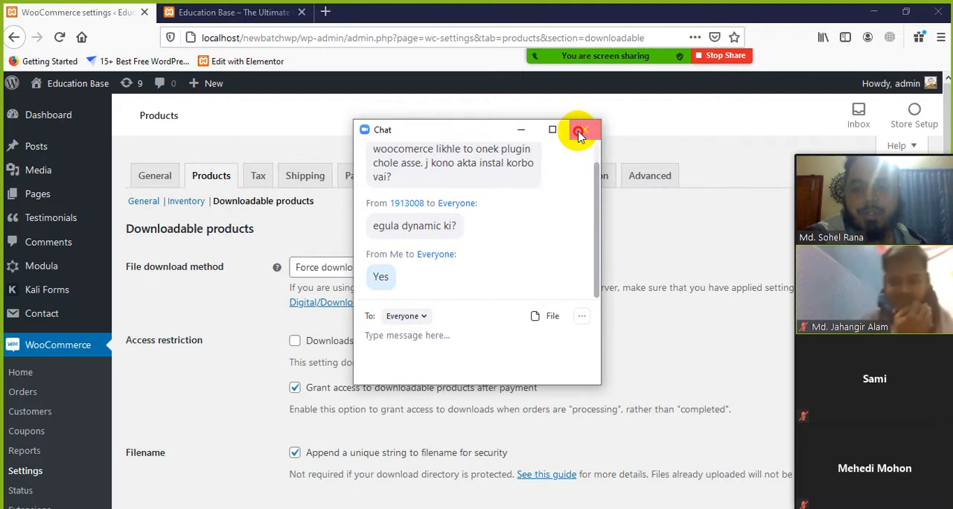
{"action": "left_click", "coordinate": [583, 133]}
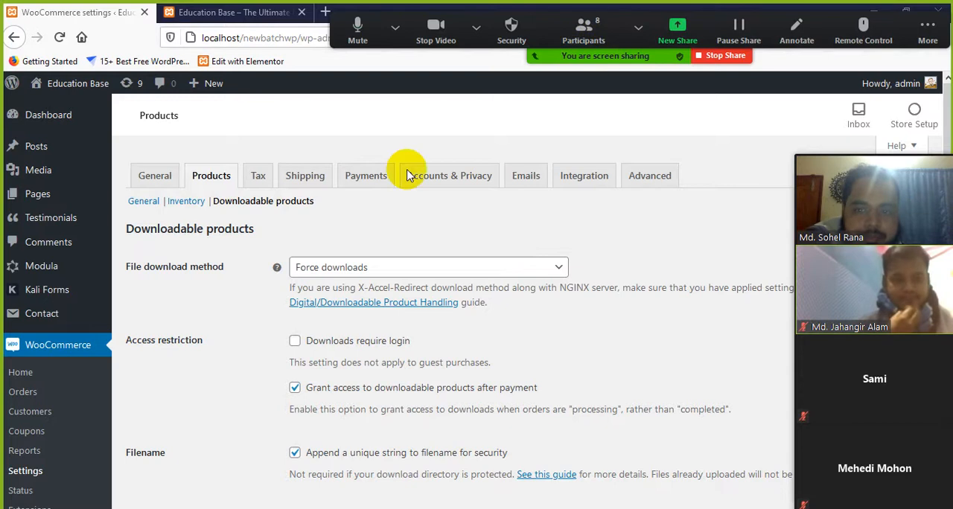
Examine the Downloadable products settings for download method, access restriction and filename, dismissing the meeting time-limit notice
{"action": "scroll", "coordinate": [268, 322], "scroll_direction": "down", "scroll_amount": 2}
{"action": "scroll", "coordinate": [268, 321], "scroll_direction": "down", "scroll_amount": 1}
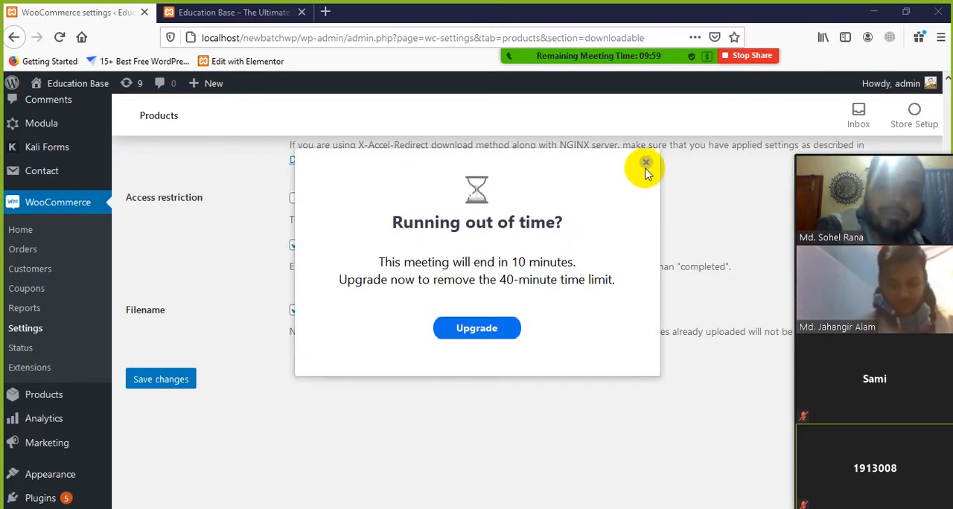
{"action": "left_click", "coordinate": [646, 163]}
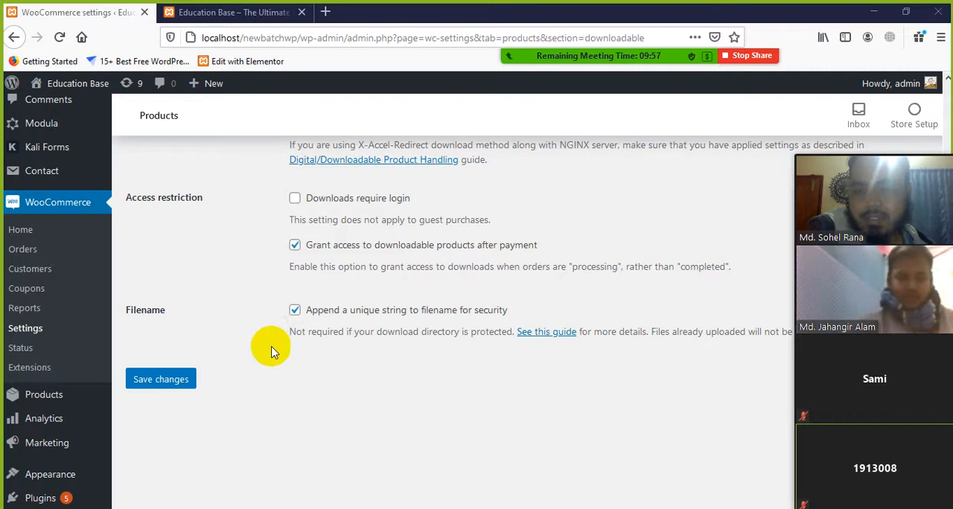
{"action": "scroll", "coordinate": [313, 356], "scroll_direction": "up", "scroll_amount": 3}
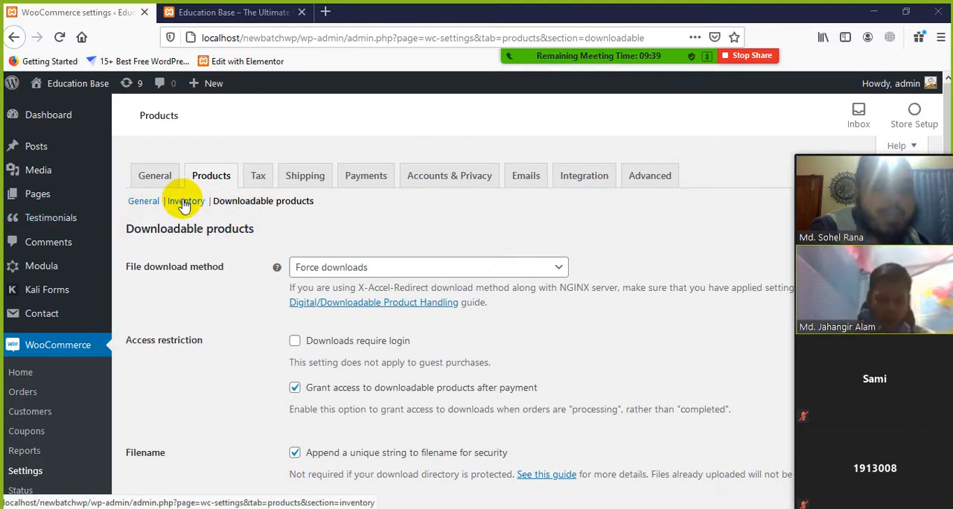
{"action": "left_click", "coordinate": [316, 203]}
{"action": "left_click_drag", "start_coordinate": [317, 203], "coordinate": [225, 201]}
{"action": "left_click", "coordinate": [396, 219]}
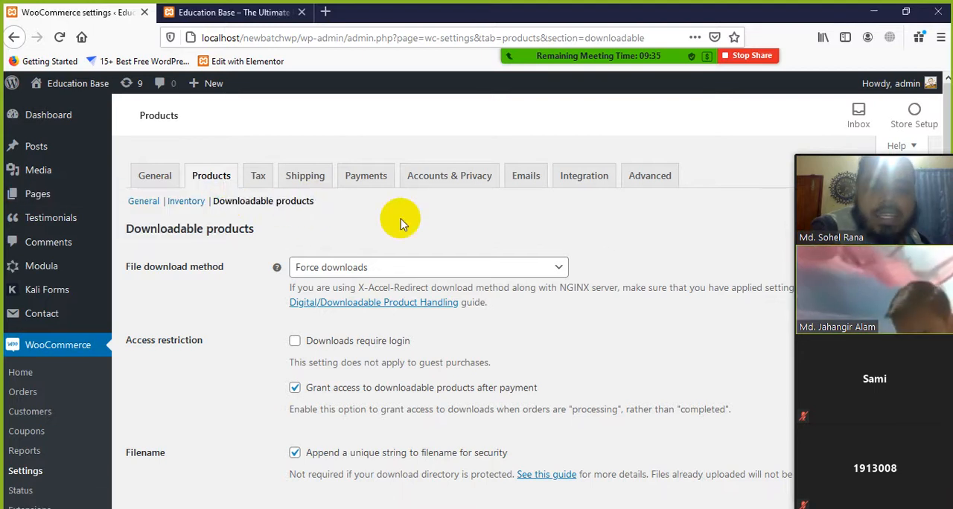
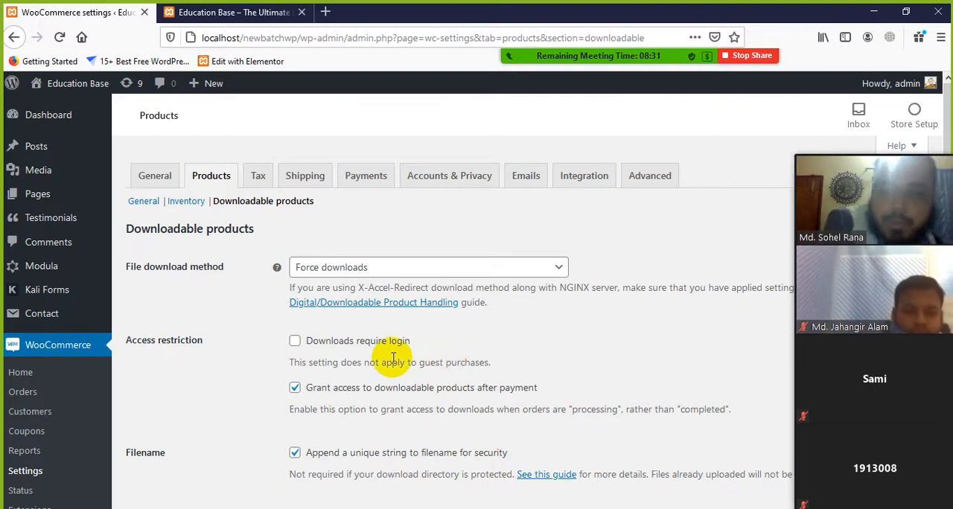
Review the File download method choices for downloadable products and leave the list without picking another one
{"action": "scroll", "coordinate": [223, 286], "scroll_direction": "down", "scroll_amount": 1}
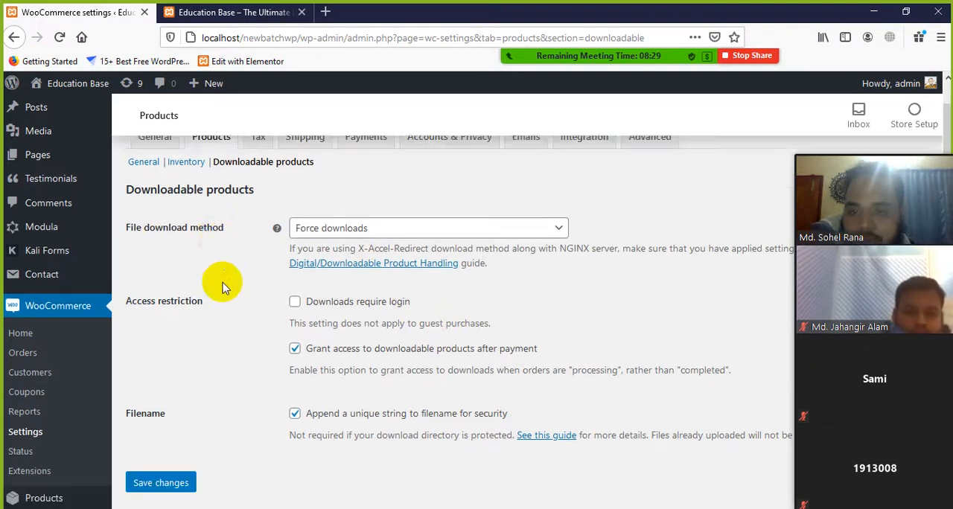
{"action": "scroll", "coordinate": [224, 286], "scroll_direction": "down", "scroll_amount": 1}
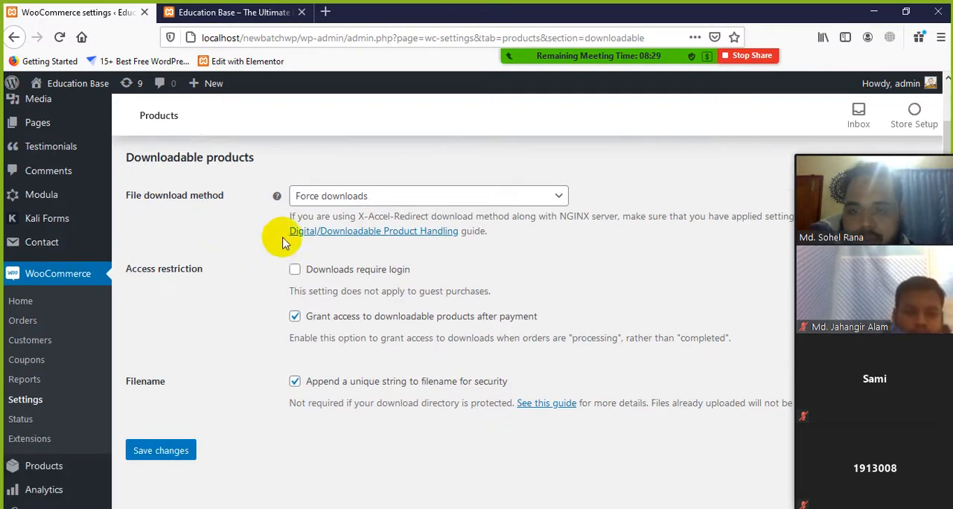
{"action": "left_click", "coordinate": [561, 198]}
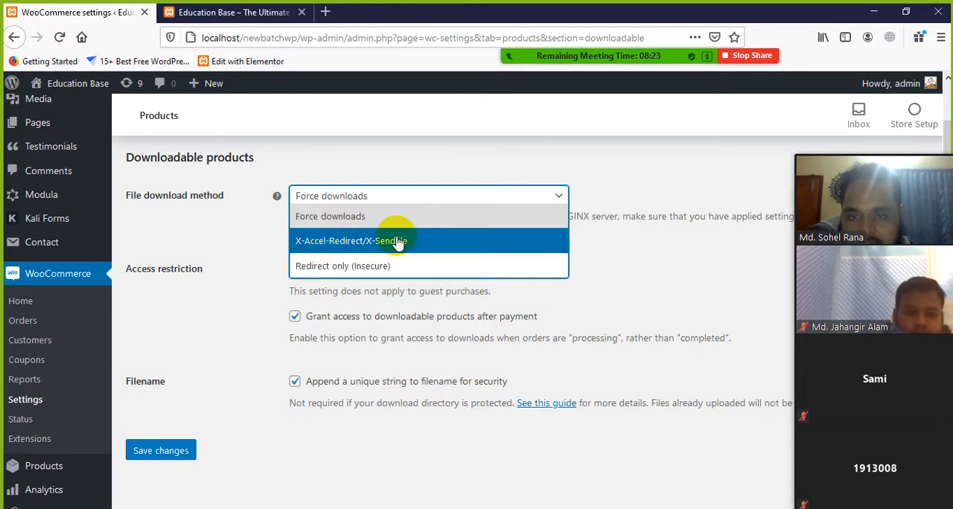
{"action": "left_click", "coordinate": [603, 224]}
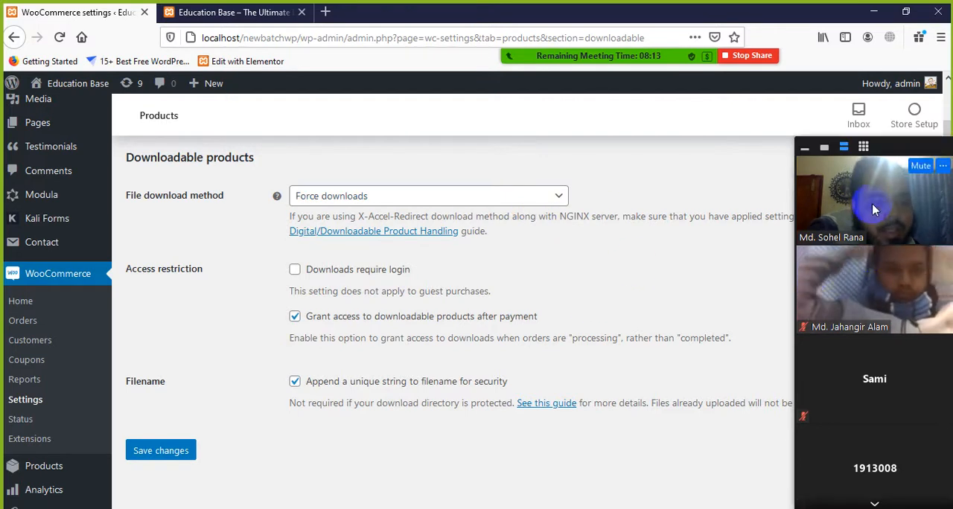
In the Zoom participant thumbnails, page to the further attendees and ask the last one shown to unmute
{"action": "left_click", "coordinate": [875, 504]}
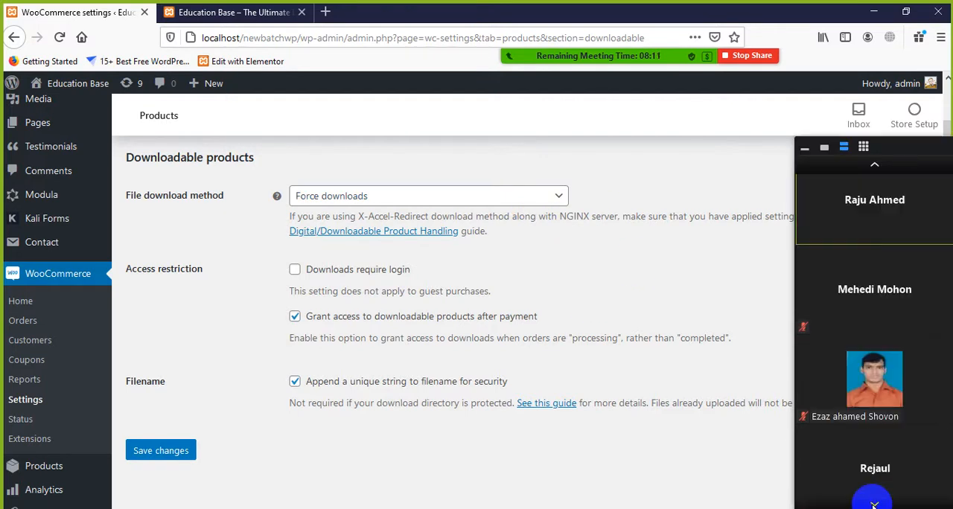
{"action": "mouse_move", "coordinate": [936, 444]}
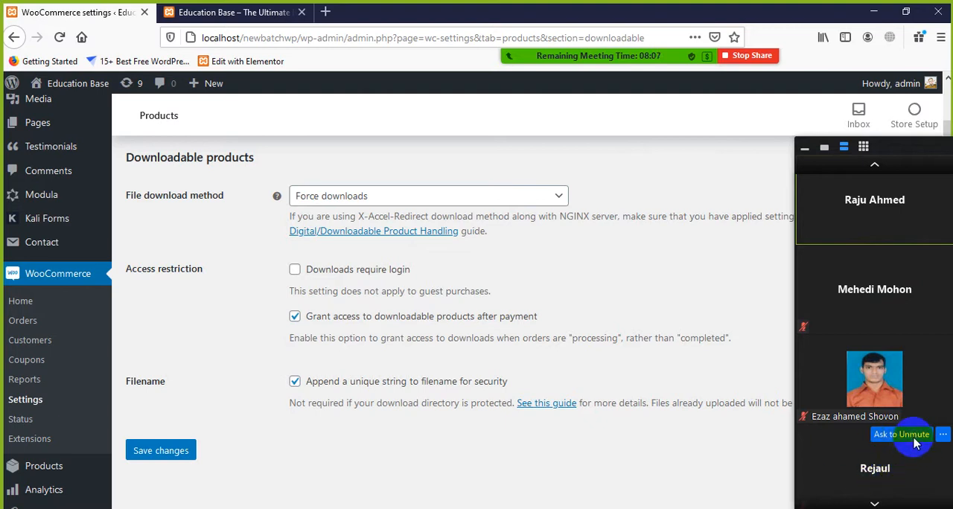
{"action": "left_click", "coordinate": [942, 435]}
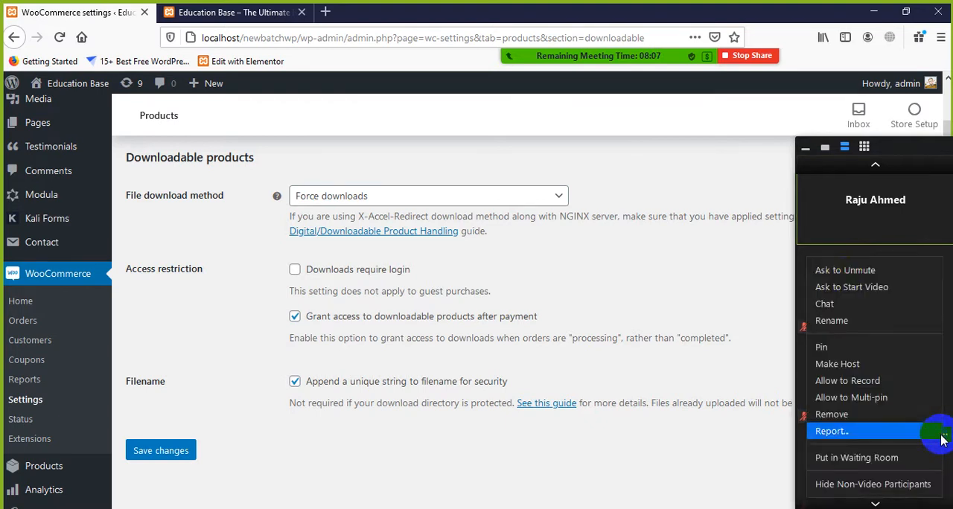
{"action": "left_click", "coordinate": [843, 271]}
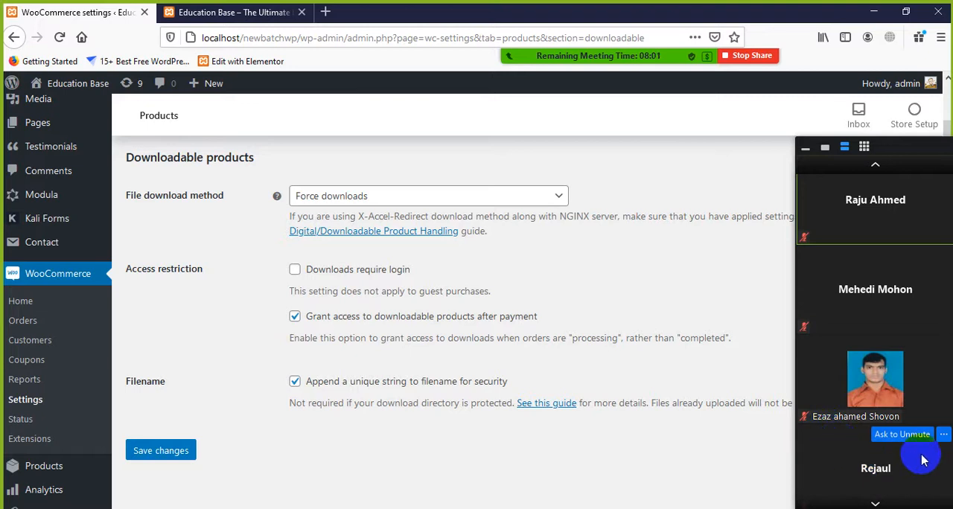
{"action": "left_click", "coordinate": [941, 438]}
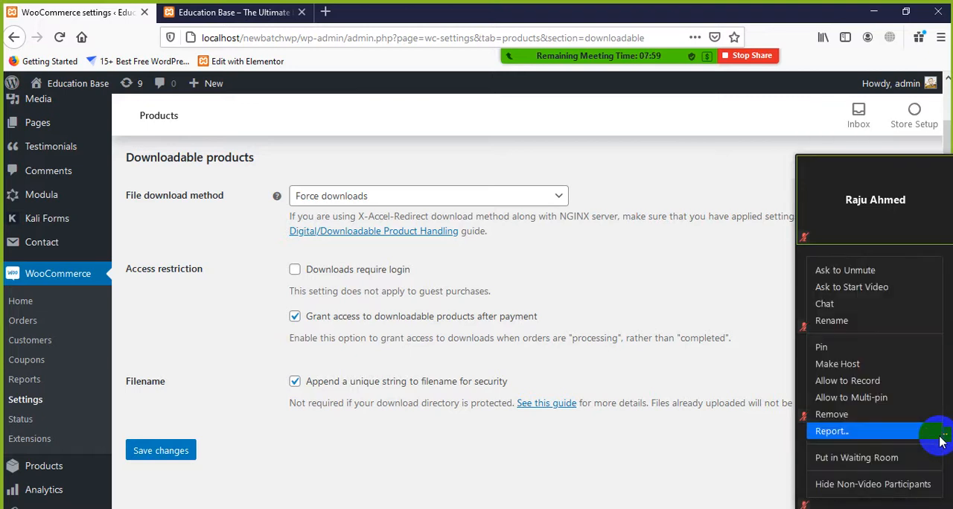
{"action": "left_click", "coordinate": [709, 471]}
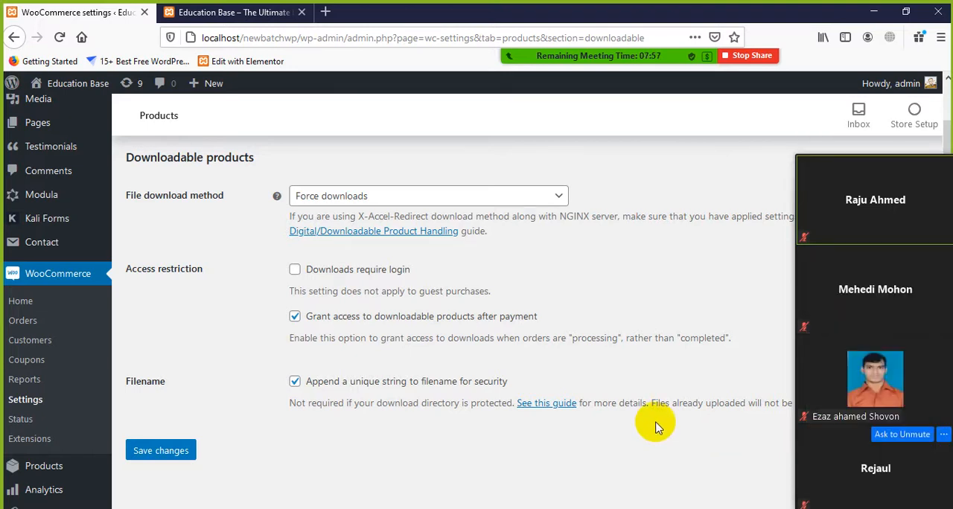
{"action": "scroll", "coordinate": [640, 432], "scroll_direction": "down", "scroll_amount": 4}
{"action": "scroll", "coordinate": [670, 428], "scroll_direction": "up", "scroll_amount": 1}
{"action": "scroll", "coordinate": [696, 427], "scroll_direction": "down", "scroll_amount": 1}
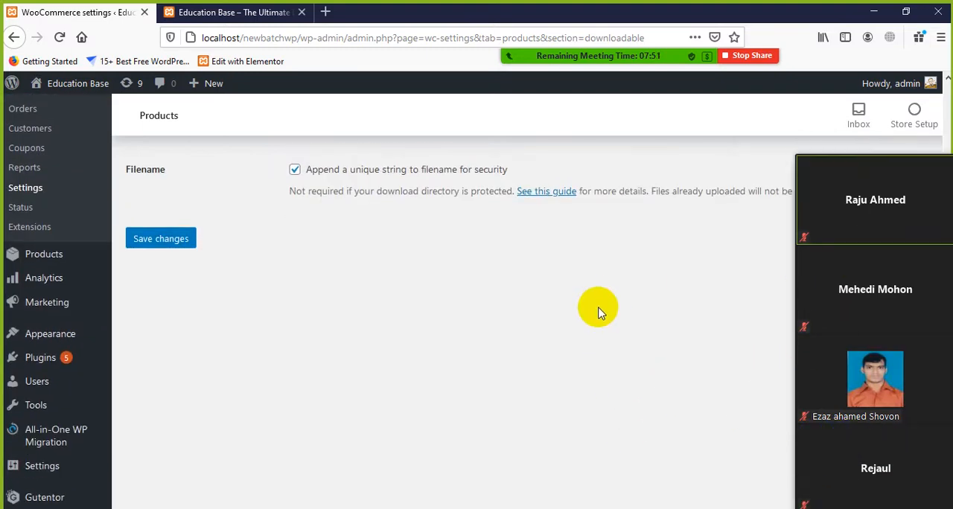
{"action": "scroll", "coordinate": [596, 316], "scroll_direction": "up", "scroll_amount": 4}
{"action": "scroll", "coordinate": [394, 319], "scroll_direction": "down", "scroll_amount": 2}
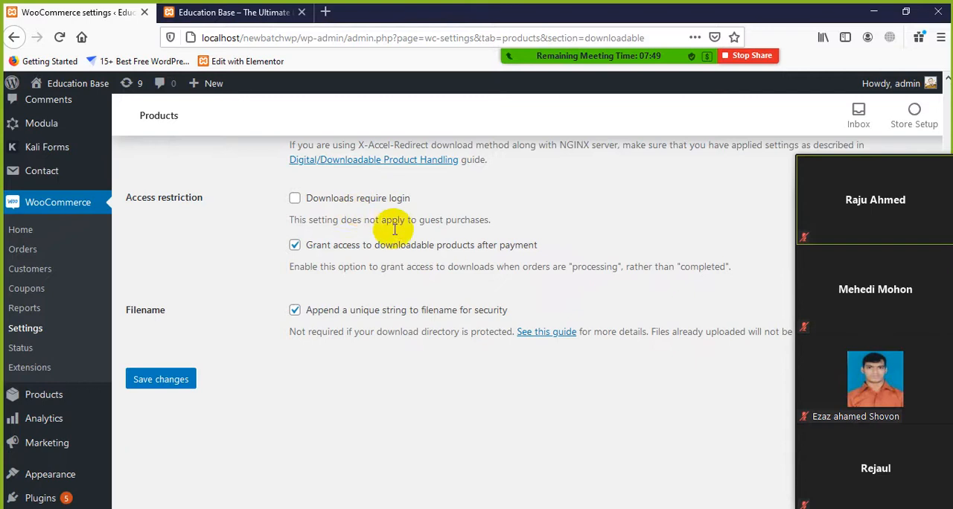
{"action": "scroll", "coordinate": [372, 234], "scroll_direction": "up", "scroll_amount": 2}
{"action": "scroll", "coordinate": [292, 320], "scroll_direction": "down", "scroll_amount": 1}
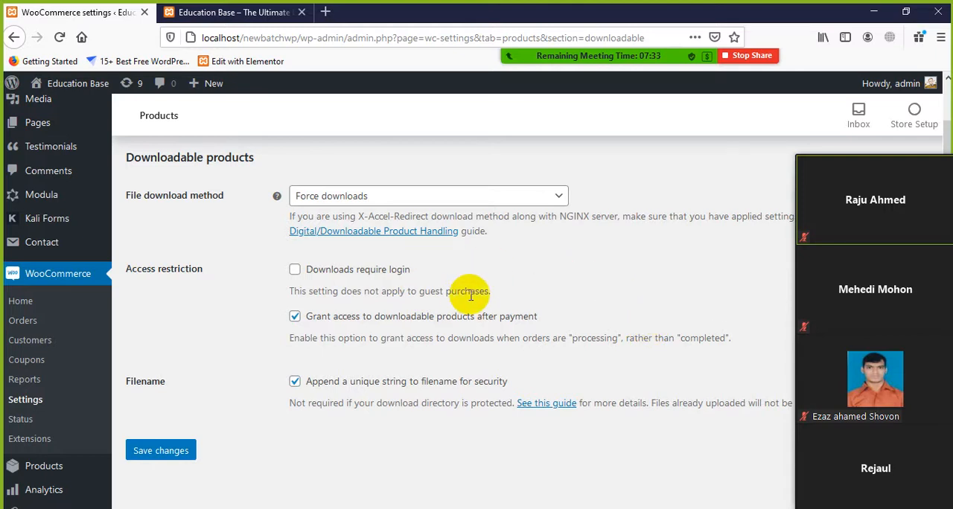
Hide the Zoom participant video thumbnails that cover the settings page
{"action": "left_click", "coordinate": [781, 508]}
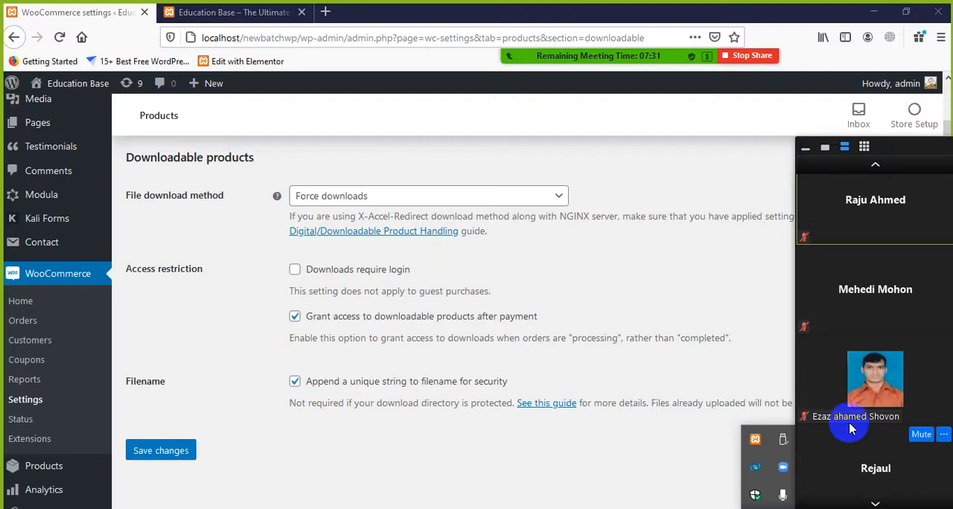
{"action": "left_click", "coordinate": [804, 148]}
{"action": "left_click", "coordinate": [811, 468]}
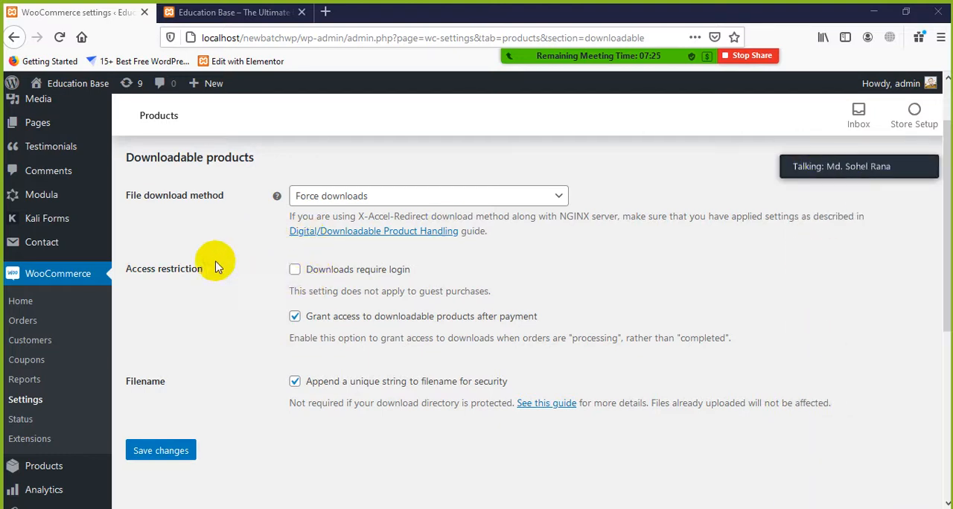
Try the Downloads require login restriction, and show the Zoom participant thumbnails again
{"action": "left_click", "coordinate": [294, 271]}
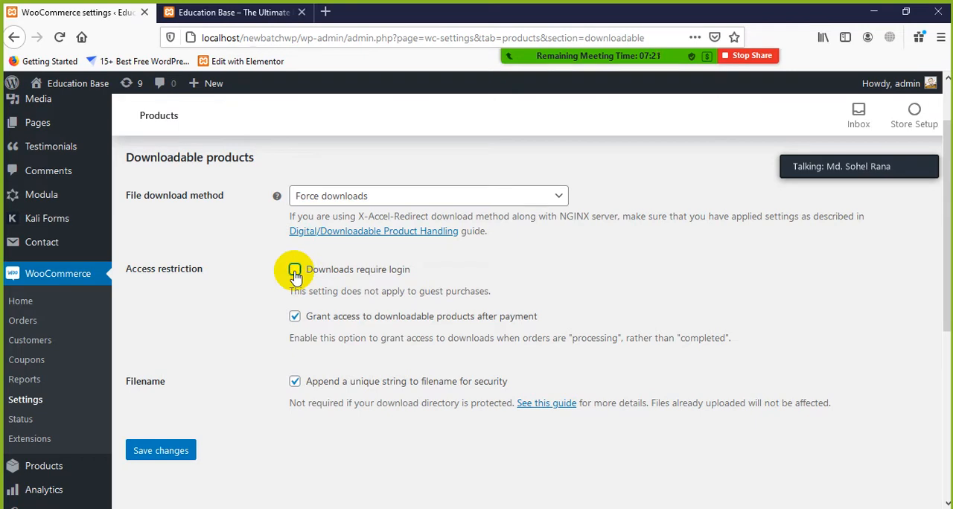
{"action": "mouse_move", "coordinate": [868, 159]}
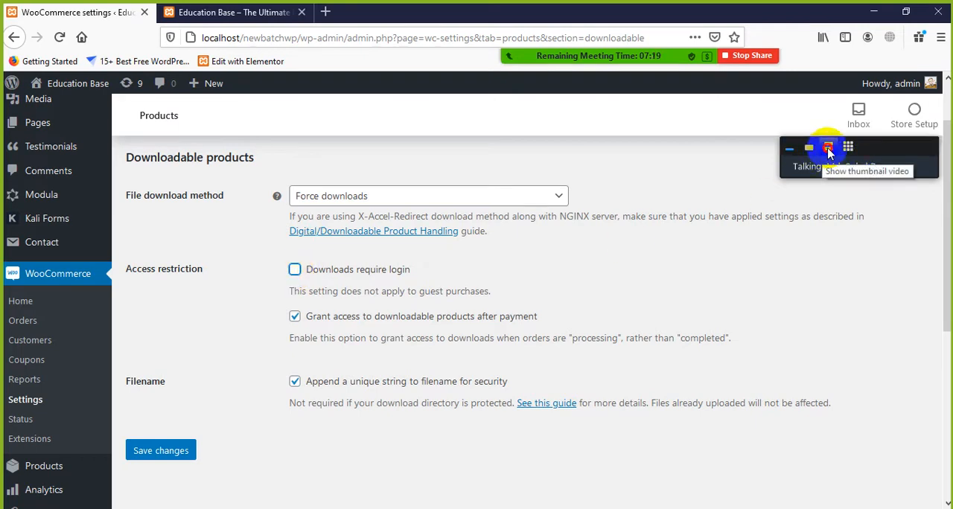
{"action": "left_click", "coordinate": [829, 151]}
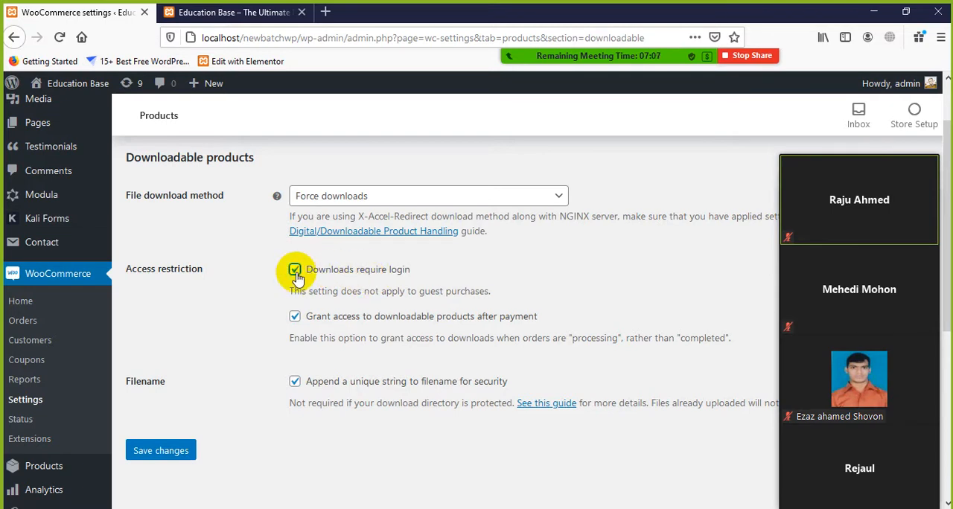
Examine the options for granting access to downloadable products after payment and appending a unique string to the filename
{"action": "scroll", "coordinate": [394, 221], "scroll_direction": "down", "scroll_amount": 2}
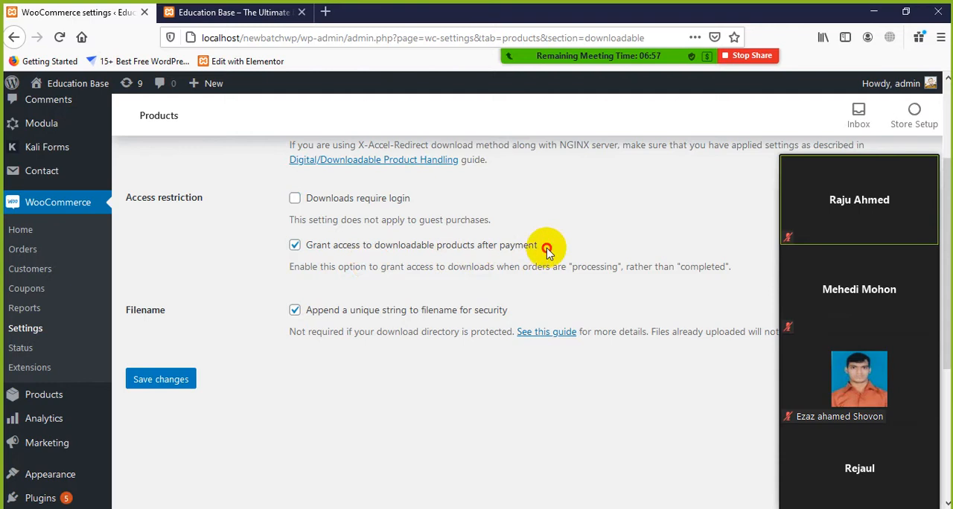
{"action": "left_click_drag", "start_coordinate": [547, 247], "coordinate": [418, 244]}
{"action": "left_click", "coordinate": [641, 238]}
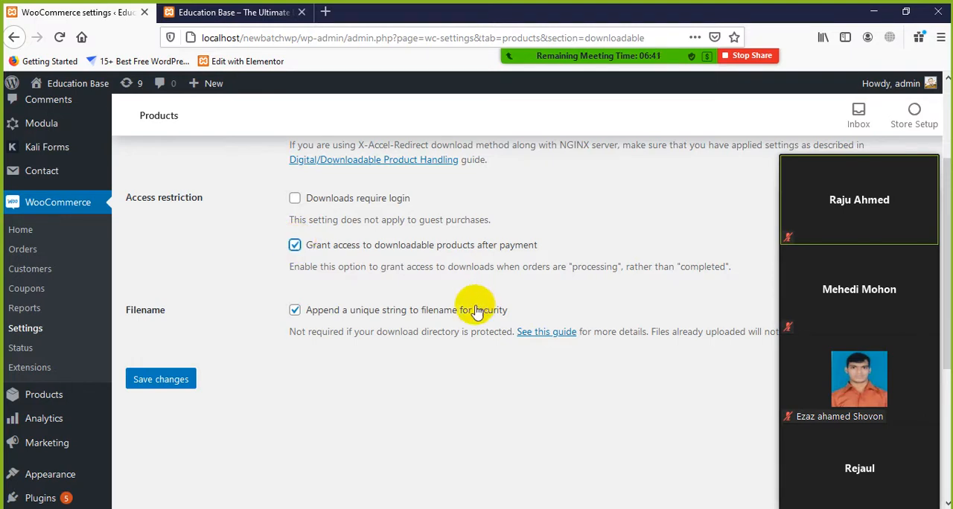
{"action": "scroll", "coordinate": [414, 298], "scroll_direction": "down", "scroll_amount": 2}
{"action": "scroll", "coordinate": [394, 221], "scroll_direction": "down", "scroll_amount": 2}
{"action": "scroll", "coordinate": [406, 235], "scroll_direction": "up", "scroll_amount": 2}
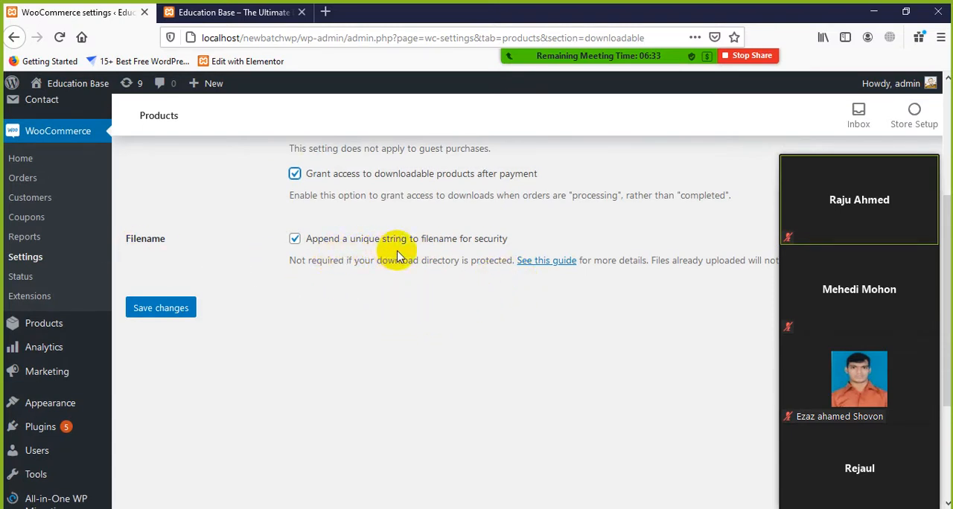
{"action": "left_click_drag", "start_coordinate": [536, 238], "coordinate": [334, 298]}
{"action": "left_click", "coordinate": [374, 323]}
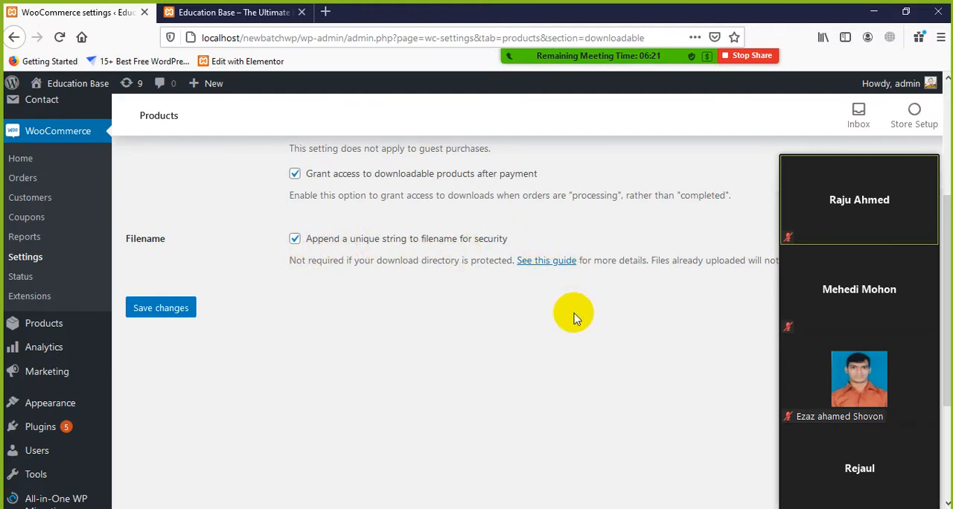
Save the downloadable products settings and open the Tax settings
{"action": "scroll", "coordinate": [573, 306], "scroll_direction": "down", "scroll_amount": 1}
{"action": "scroll", "coordinate": [573, 307], "scroll_direction": "down", "scroll_amount": 3}
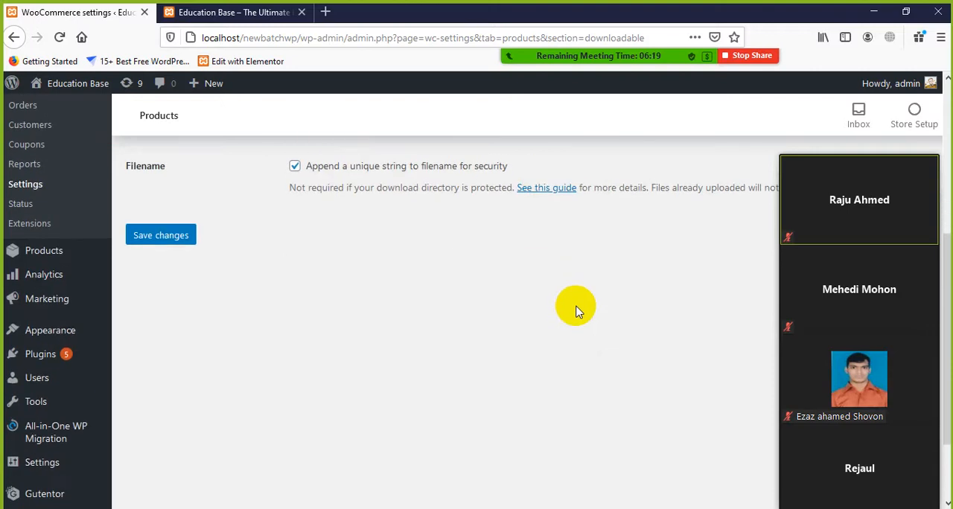
{"action": "scroll", "coordinate": [575, 311], "scroll_direction": "up", "scroll_amount": 2}
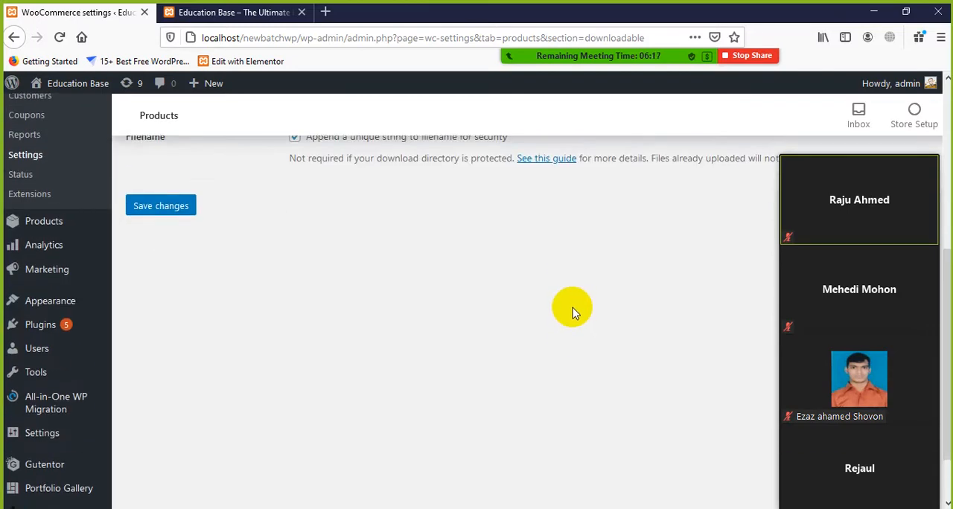
{"action": "scroll", "coordinate": [575, 313], "scroll_direction": "down", "scroll_amount": 1}
{"action": "scroll", "coordinate": [575, 313], "scroll_direction": "up", "scroll_amount": 3}
{"action": "scroll", "coordinate": [312, 251], "scroll_direction": "up", "scroll_amount": 3}
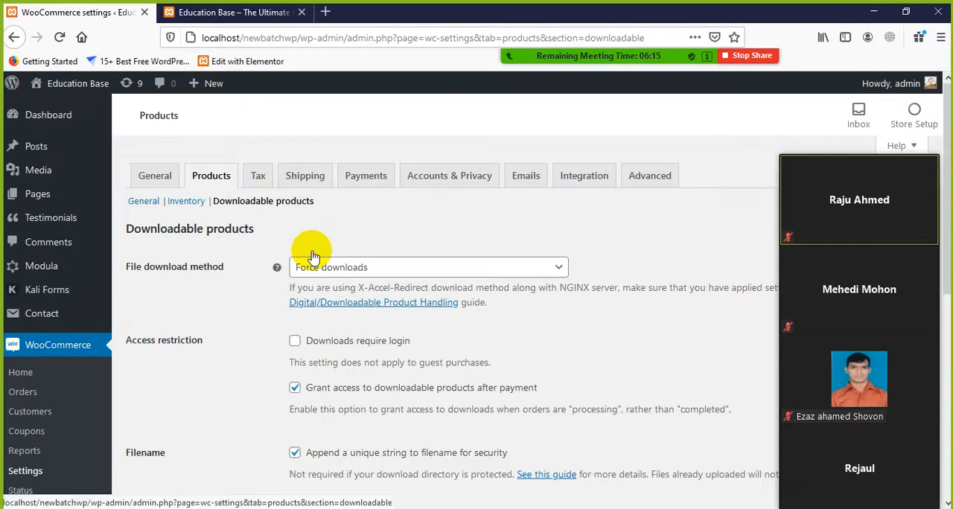
{"action": "scroll", "coordinate": [230, 319], "scroll_direction": "down", "scroll_amount": 3}
{"action": "left_click", "coordinate": [131, 315]}
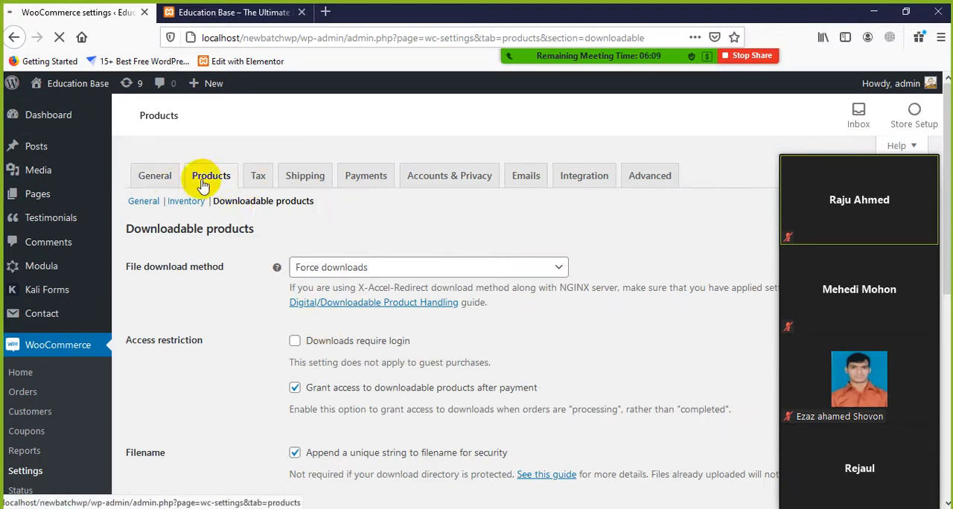
{"action": "left_click", "coordinate": [261, 176]}
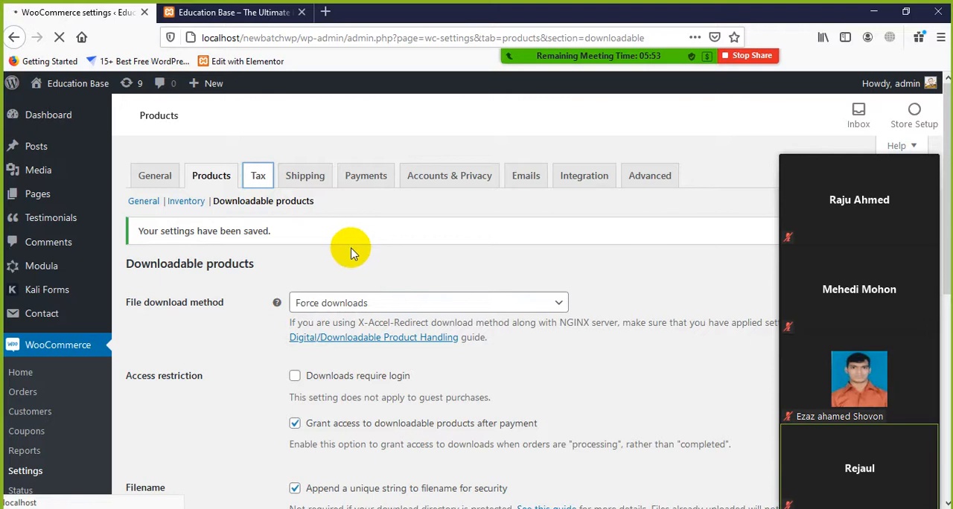
Stop the Zoom screen share and restart it from the meeting window, sharing the entire screen
{"action": "mouse_move", "coordinate": [674, 42]}
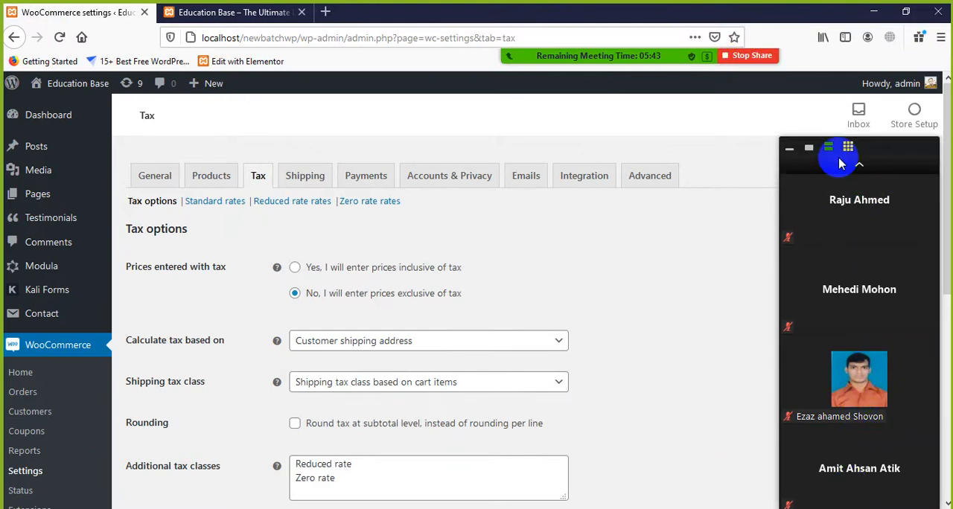
{"action": "left_click", "coordinate": [738, 56]}
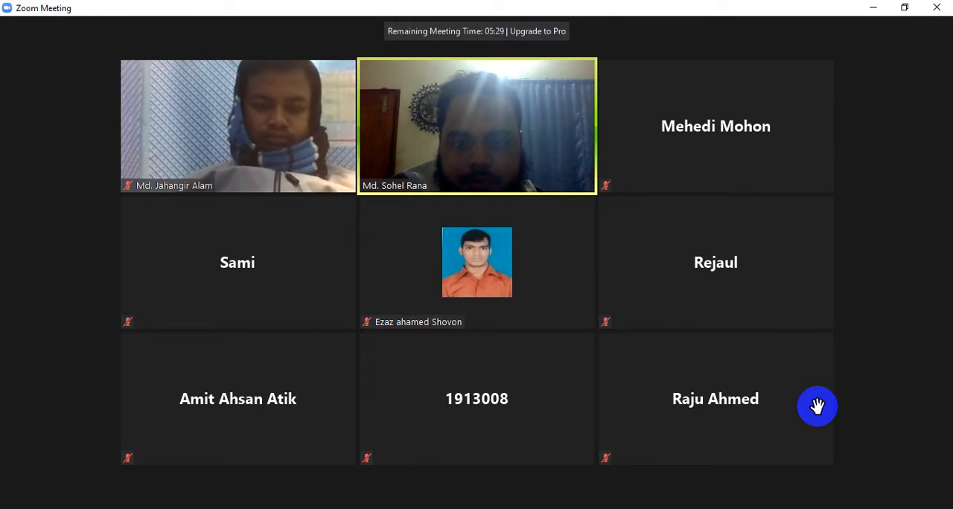
{"action": "left_click", "coordinate": [872, 9]}
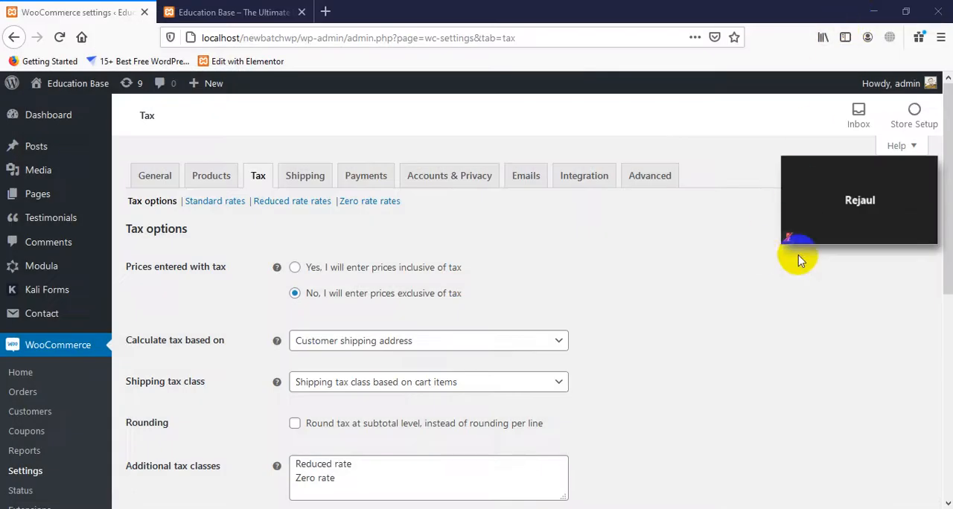
{"action": "mouse_move", "coordinate": [862, 181]}
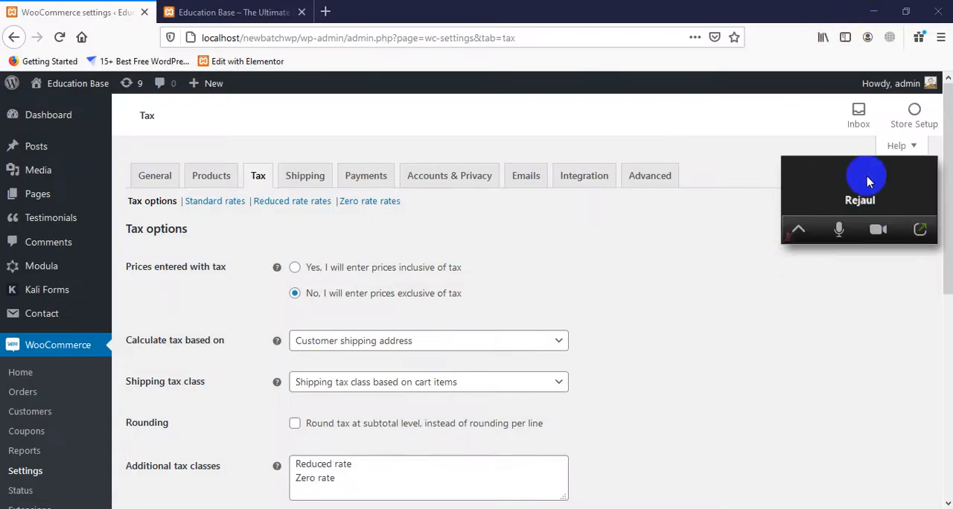
{"action": "left_click", "coordinate": [918, 233]}
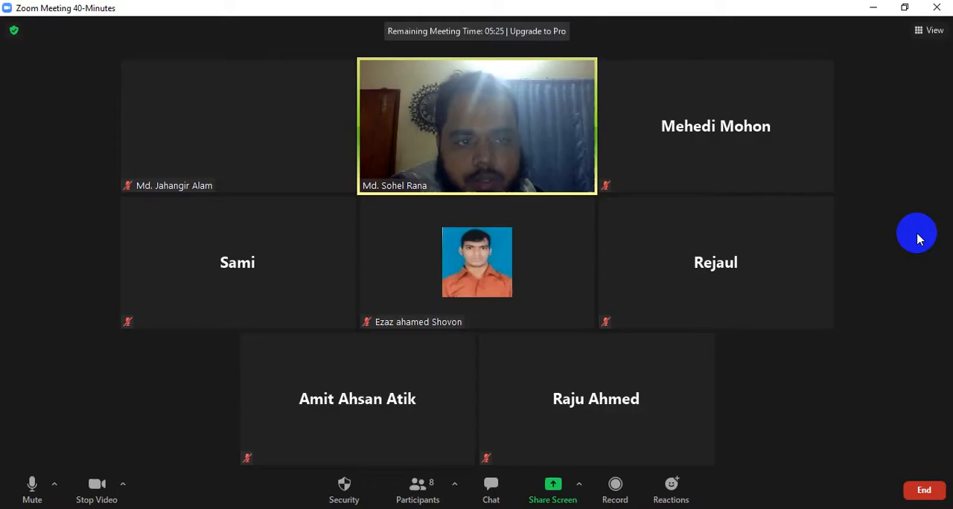
{"action": "left_click", "coordinate": [549, 495]}
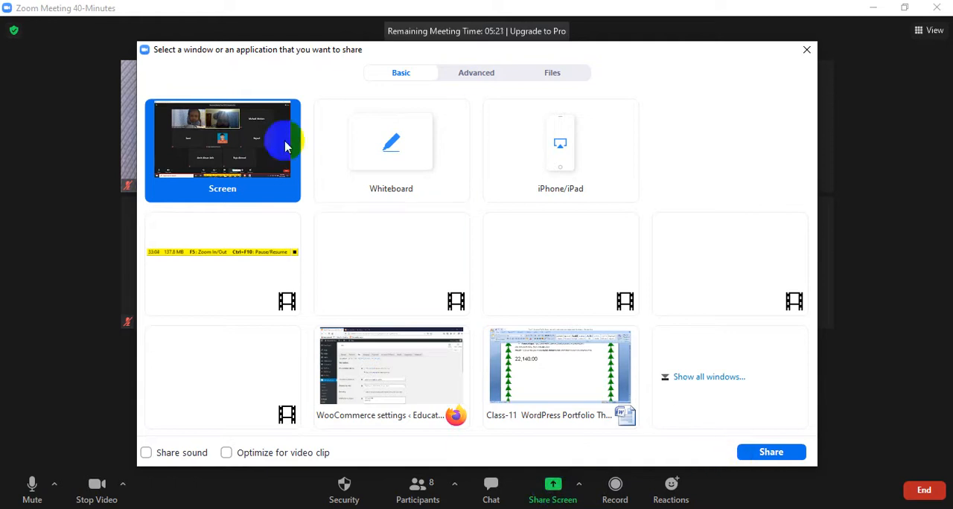
{"action": "left_click", "coordinate": [768, 451]}
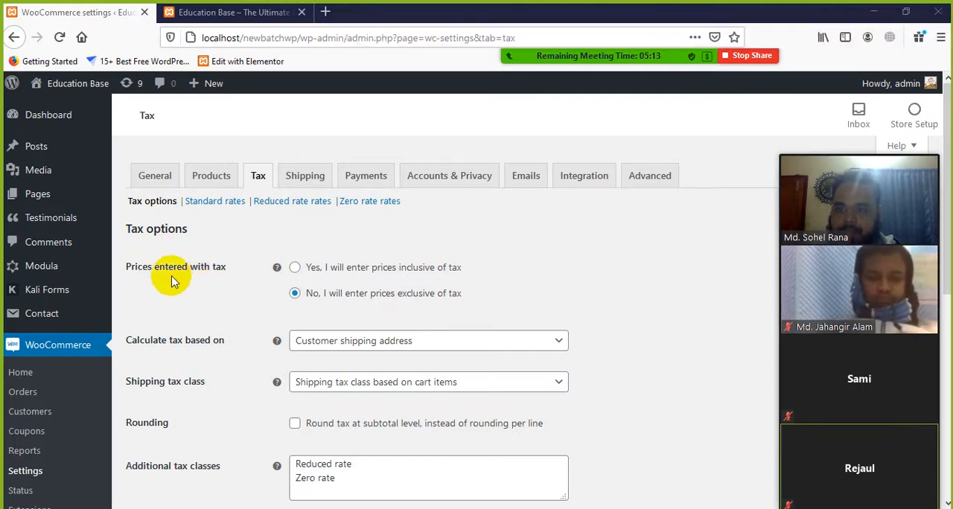
Examine the options for prices entered with tax, the tax calculation basis and the shipping tax class, keeping the class based on cart items
{"action": "scroll", "coordinate": [213, 279], "scroll_direction": "down", "scroll_amount": 2}
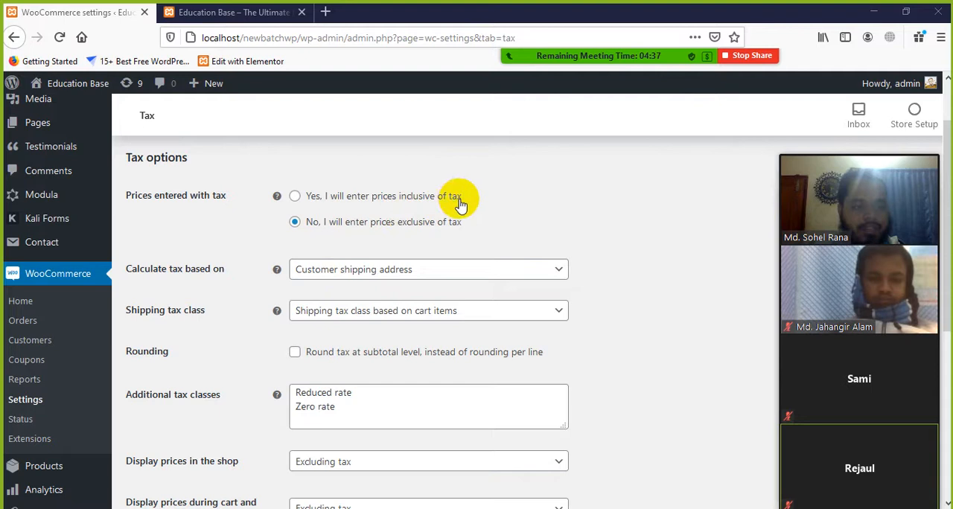
{"action": "scroll", "coordinate": [404, 234], "scroll_direction": "down", "scroll_amount": 2}
{"action": "scroll", "coordinate": [277, 229], "scroll_direction": "up", "scroll_amount": 2}
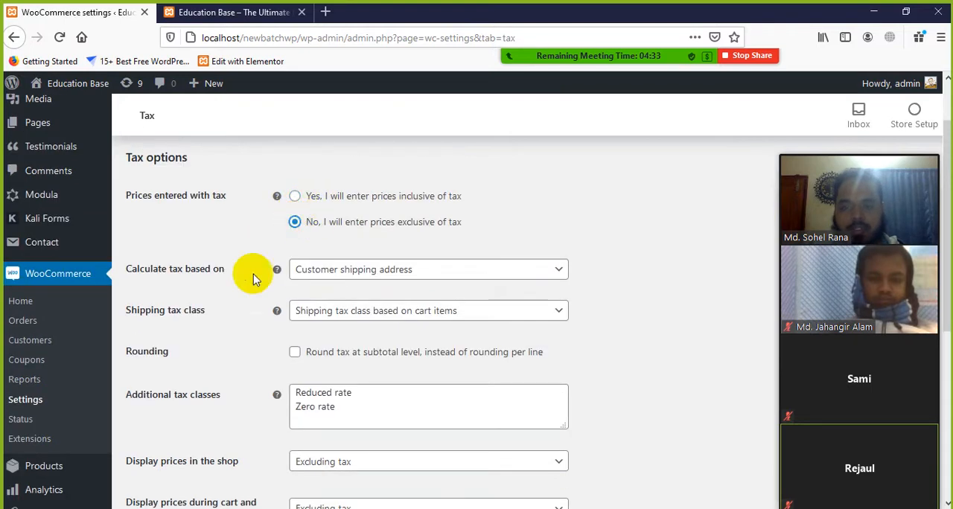
{"action": "scroll", "coordinate": [253, 274], "scroll_direction": "down", "scroll_amount": 2}
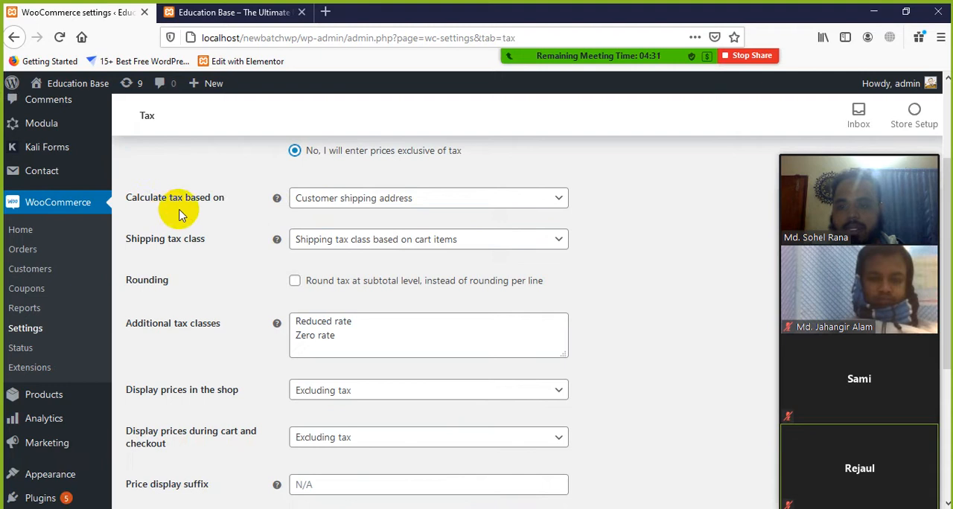
{"action": "left_click", "coordinate": [459, 209]}
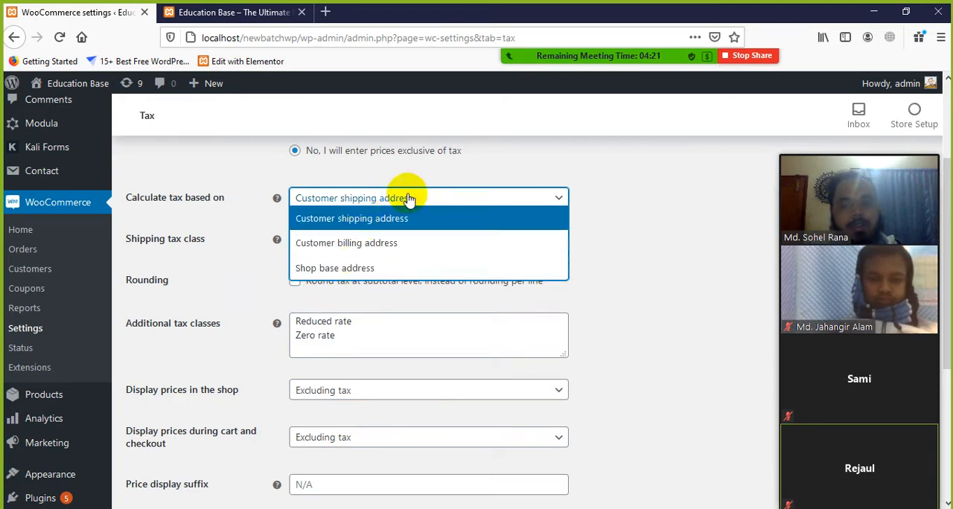
{"action": "left_click", "coordinate": [477, 165]}
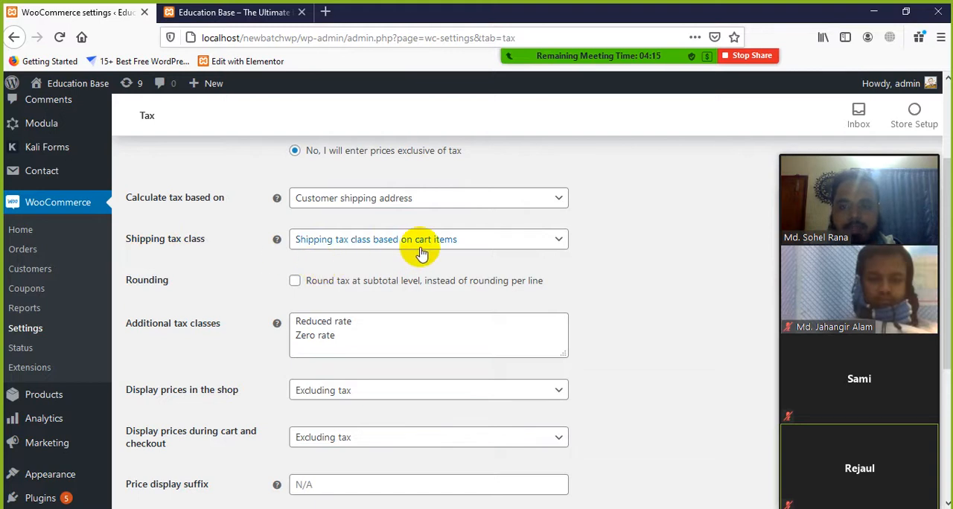
{"action": "left_click", "coordinate": [558, 246]}
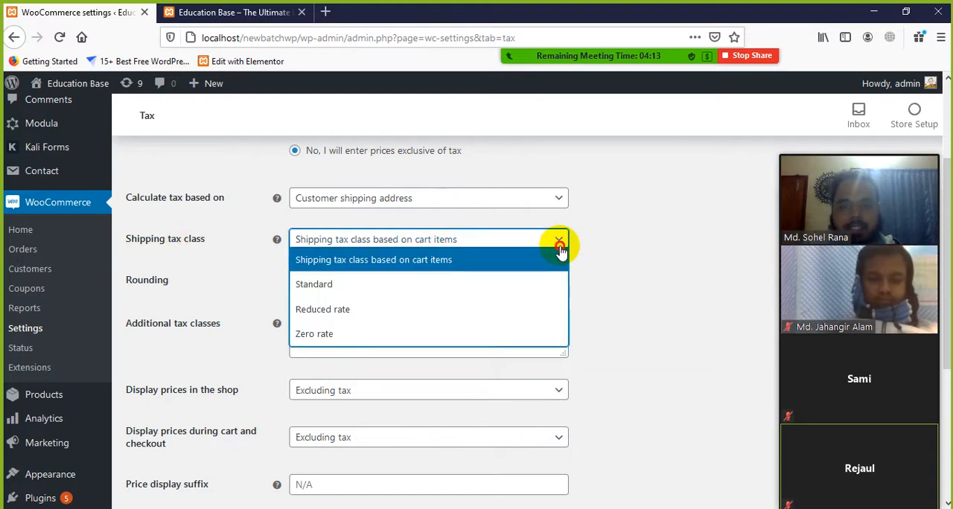
{"action": "left_click", "coordinate": [375, 264]}
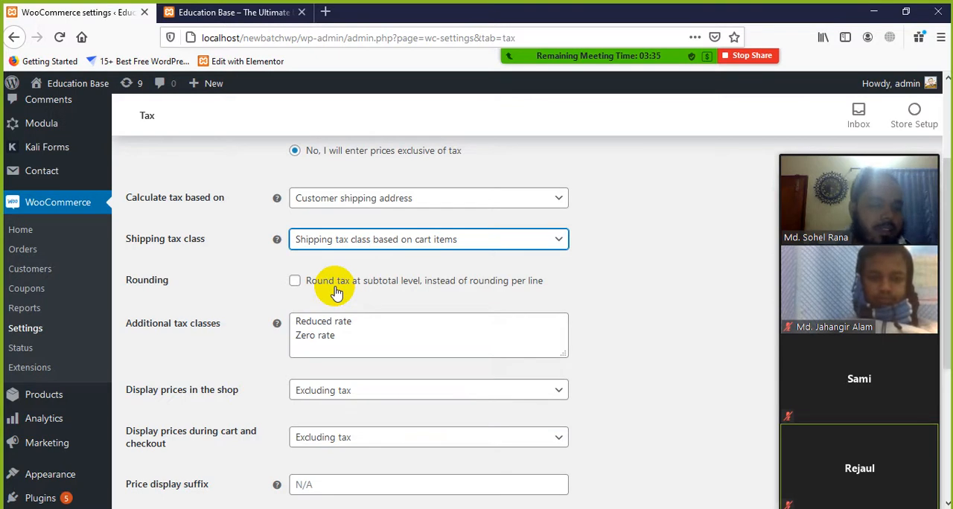
Examine the rounding option and the Reduced rate and Zero rate entries among the additional tax classes
{"action": "scroll", "coordinate": [256, 321], "scroll_direction": "down", "scroll_amount": 2}
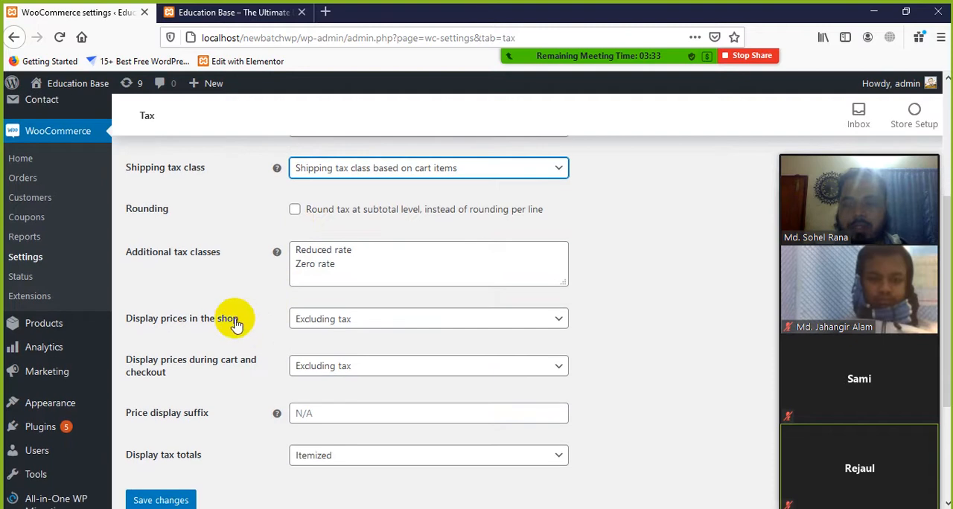
{"action": "left_click_drag", "start_coordinate": [370, 252], "coordinate": [297, 250]}
{"action": "left_click", "coordinate": [374, 251]}
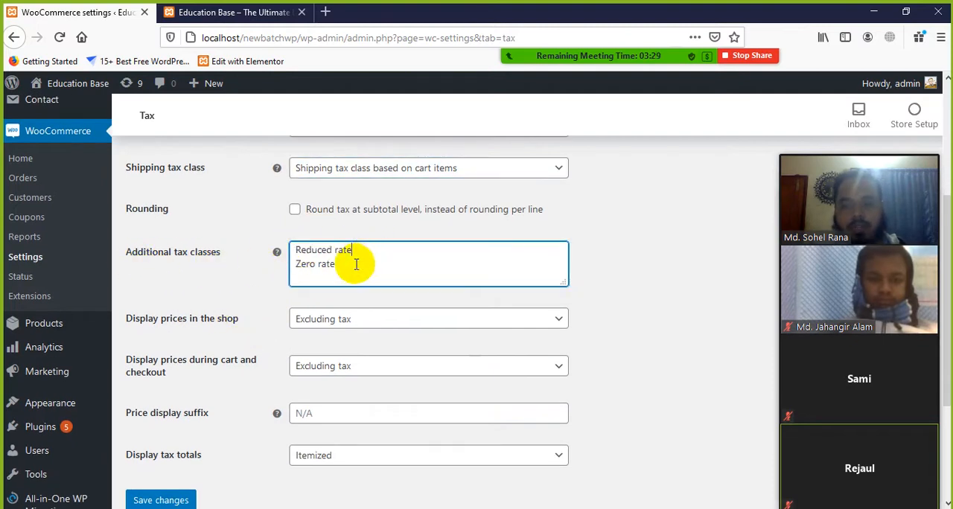
{"action": "left_click_drag", "start_coordinate": [355, 264], "coordinate": [296, 266]}
{"action": "left_click", "coordinate": [319, 278]}
{"action": "left_click", "coordinate": [347, 272]}
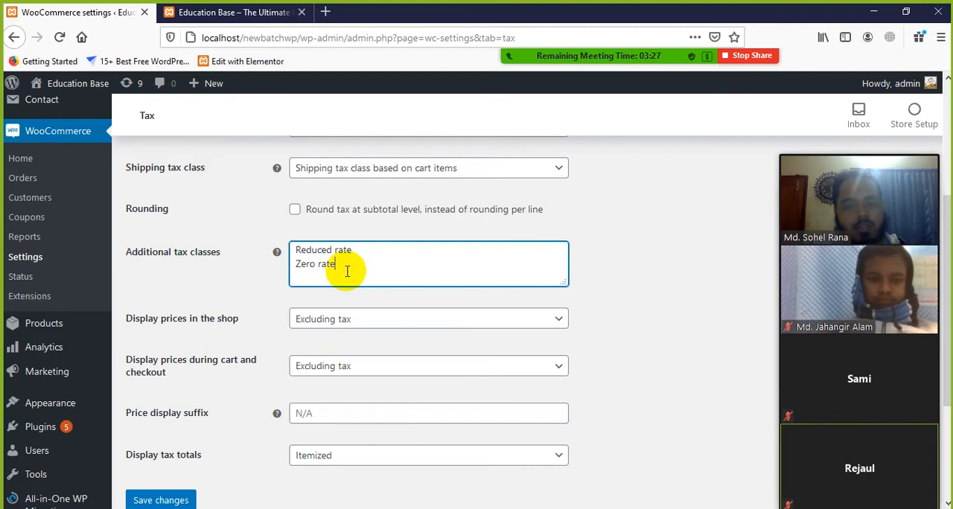
{"action": "left_click_drag", "start_coordinate": [363, 251], "coordinate": [300, 254]}
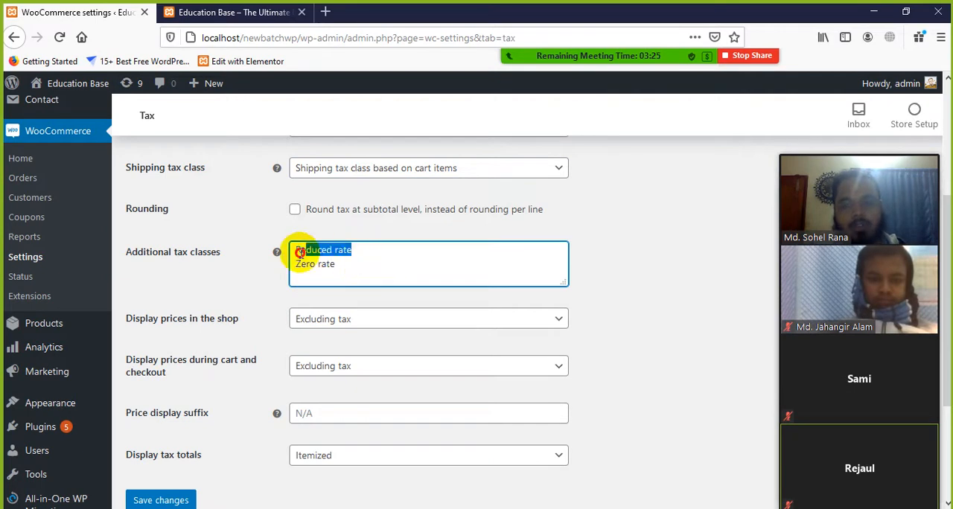
{"action": "left_click", "coordinate": [366, 270]}
Review the shop price display choices, keeping Excluding tax, and examine the price display suffix field
{"action": "scroll", "coordinate": [208, 325], "scroll_direction": "down", "scroll_amount": 2}
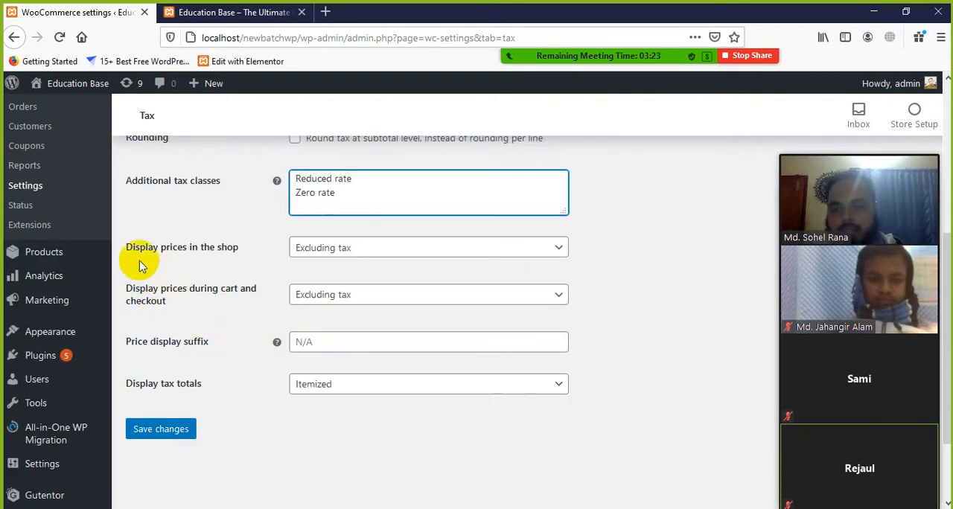
{"action": "left_click", "coordinate": [355, 255]}
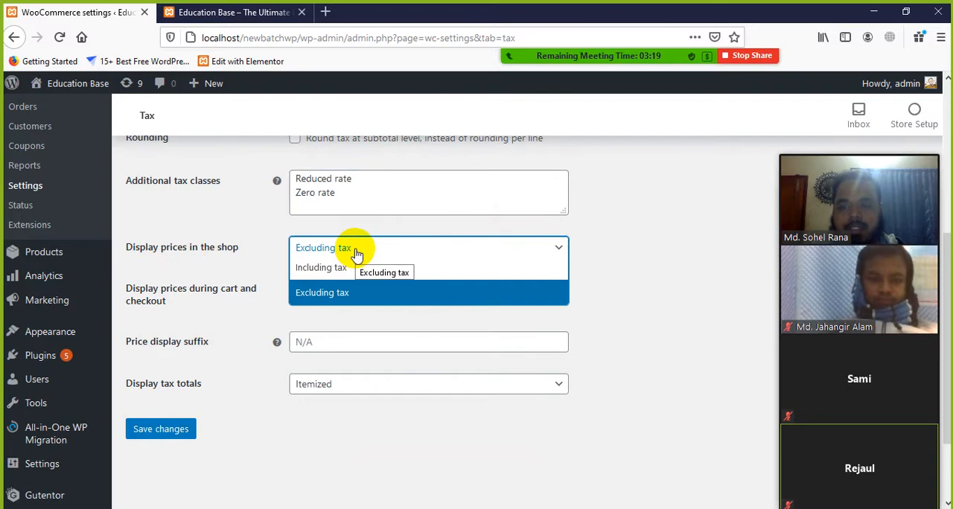
{"action": "left_click", "coordinate": [339, 292]}
{"action": "scroll", "coordinate": [153, 312], "scroll_direction": "down", "scroll_amount": 2}
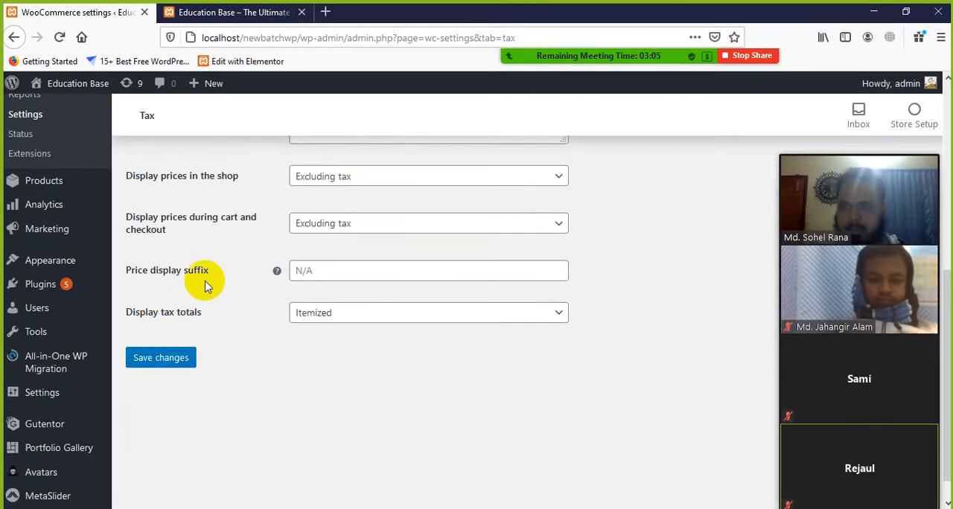
{"action": "left_click", "coordinate": [340, 273]}
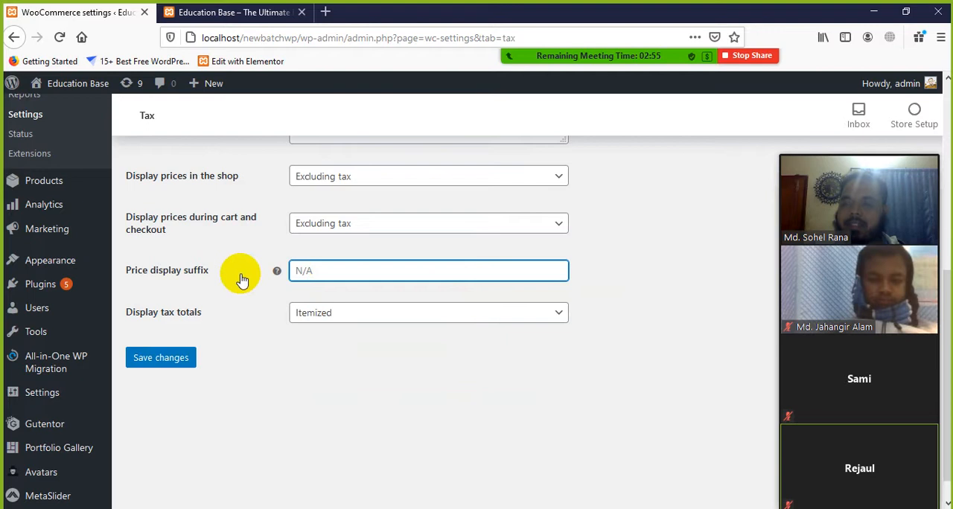
{"action": "left_click", "coordinate": [309, 274]}
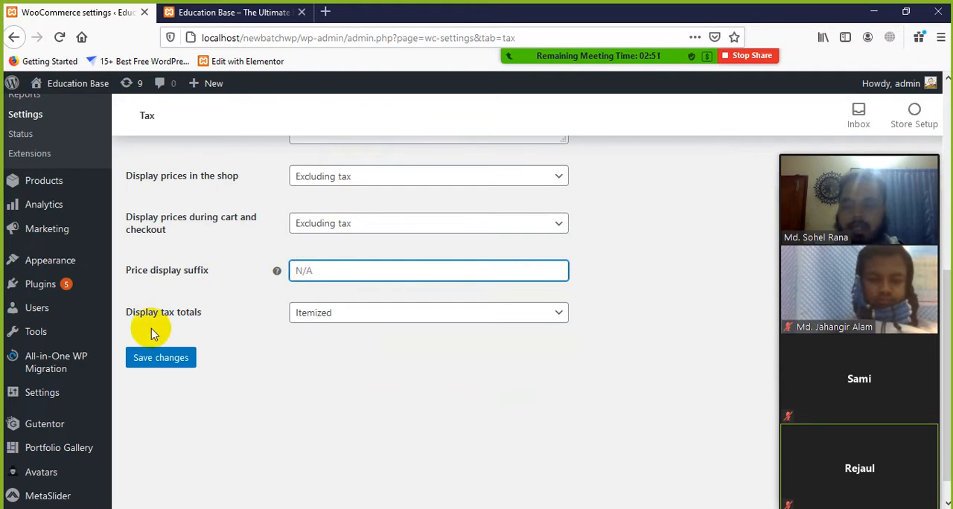
Keep the tax totals display as Itemized and save the tax options
{"action": "left_click", "coordinate": [463, 318]}
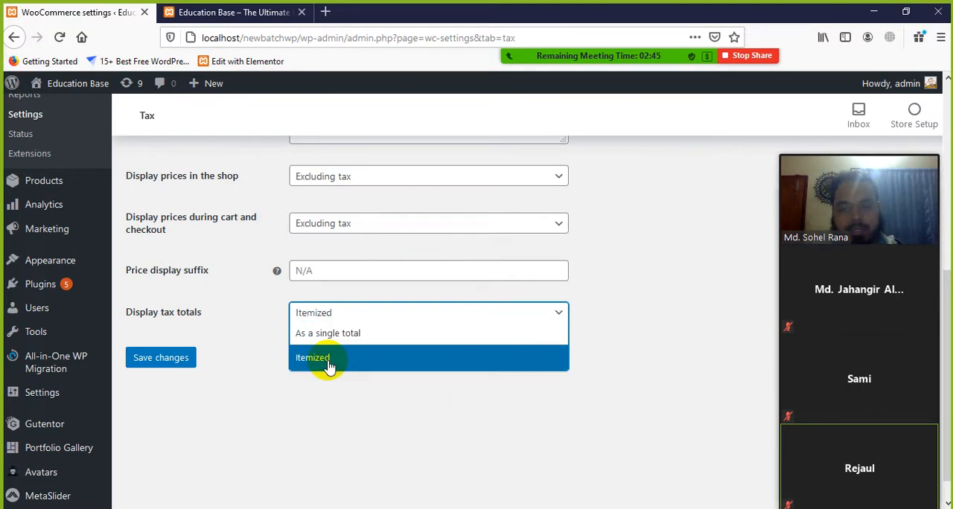
{"action": "left_click", "coordinate": [329, 405]}
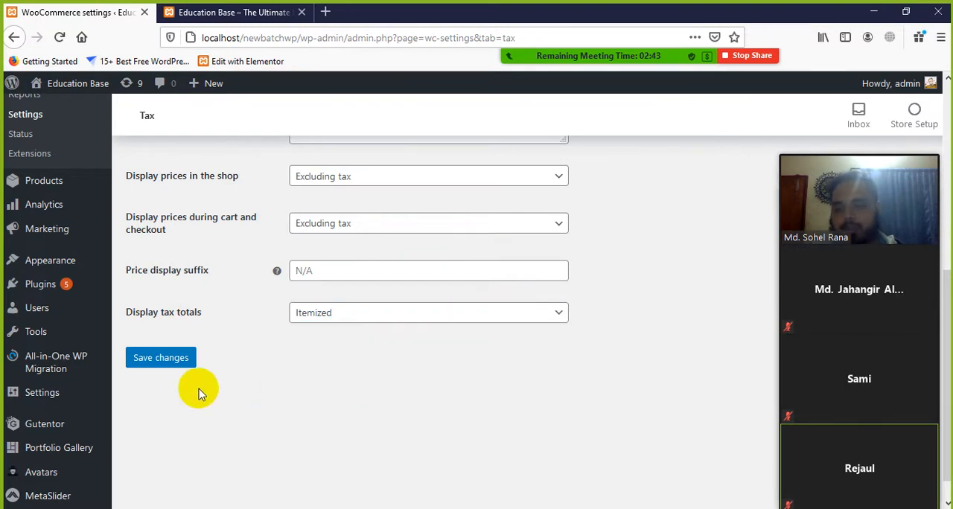
{"action": "left_click", "coordinate": [143, 356]}
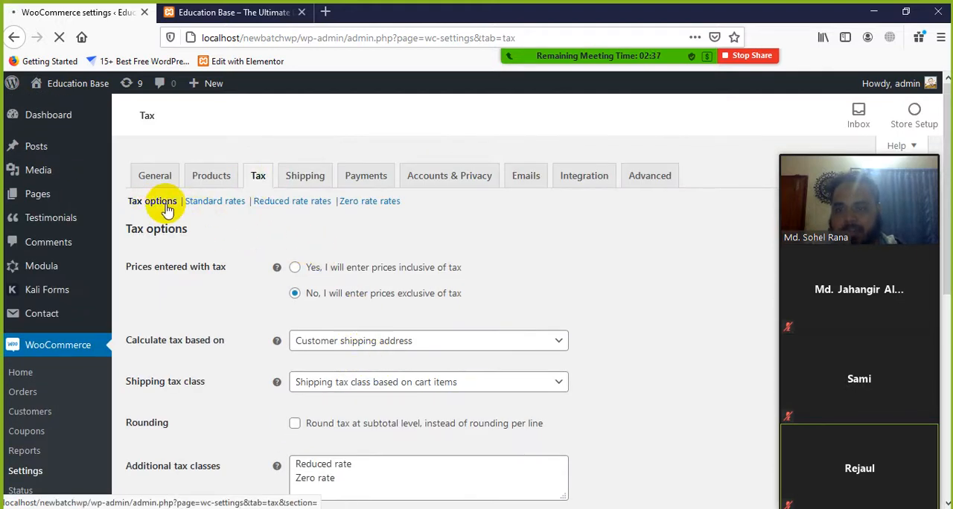
Open the Standard rates section of the Tax settings and examine its tax rates table
{"action": "left_click", "coordinate": [227, 208]}
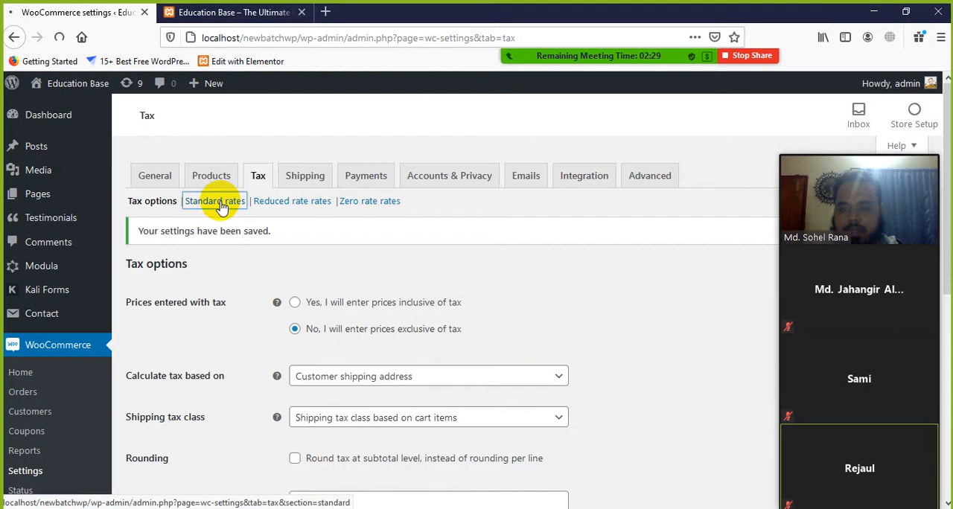
{"action": "left_click", "coordinate": [223, 201]}
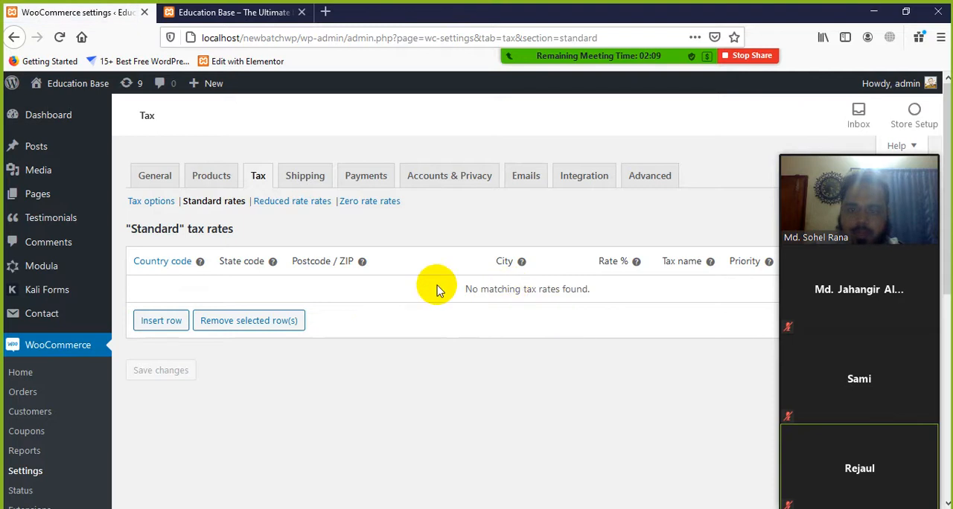
{"action": "left_click_drag", "start_coordinate": [456, 289], "coordinate": [604, 293]}
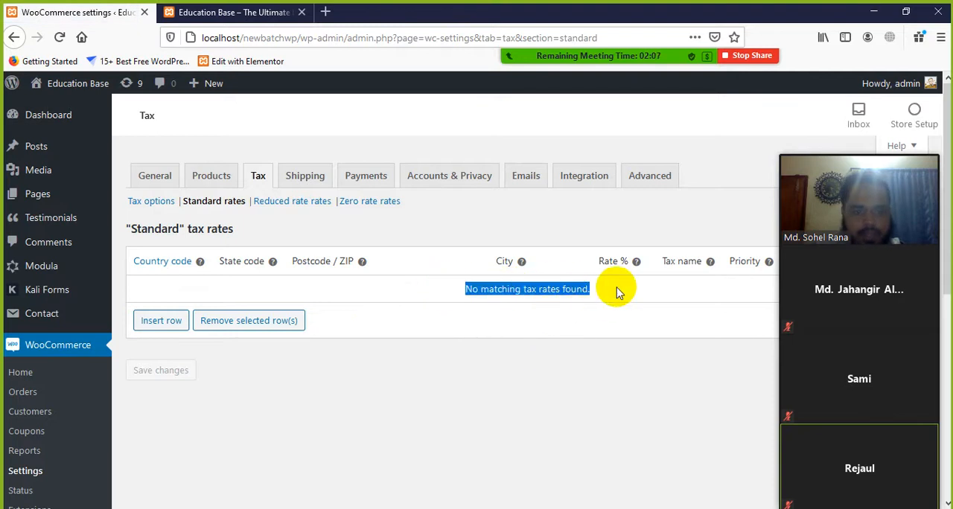
{"action": "left_click", "coordinate": [551, 289]}
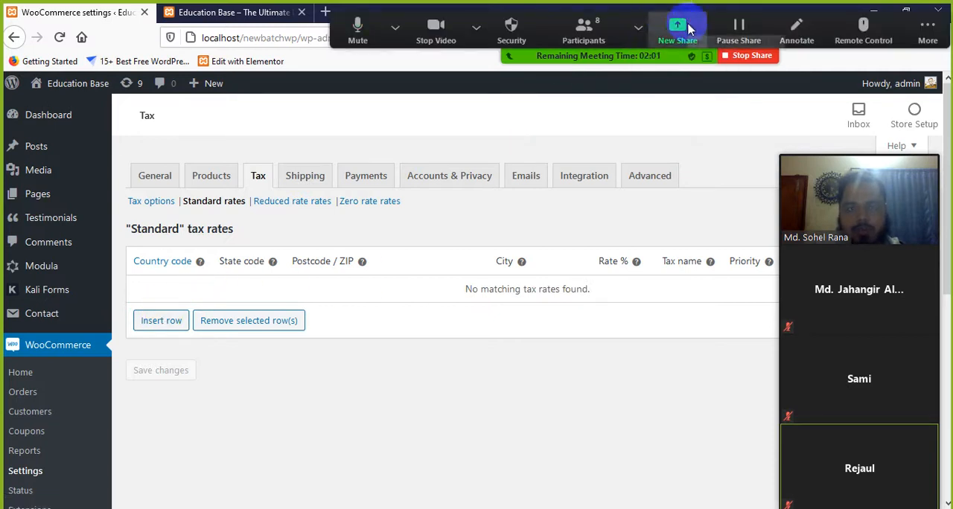
Start a new Zoom share of the entire screen, and insert a row for entering a country code in the Standard tax rates table
{"action": "left_click", "coordinate": [672, 30]}
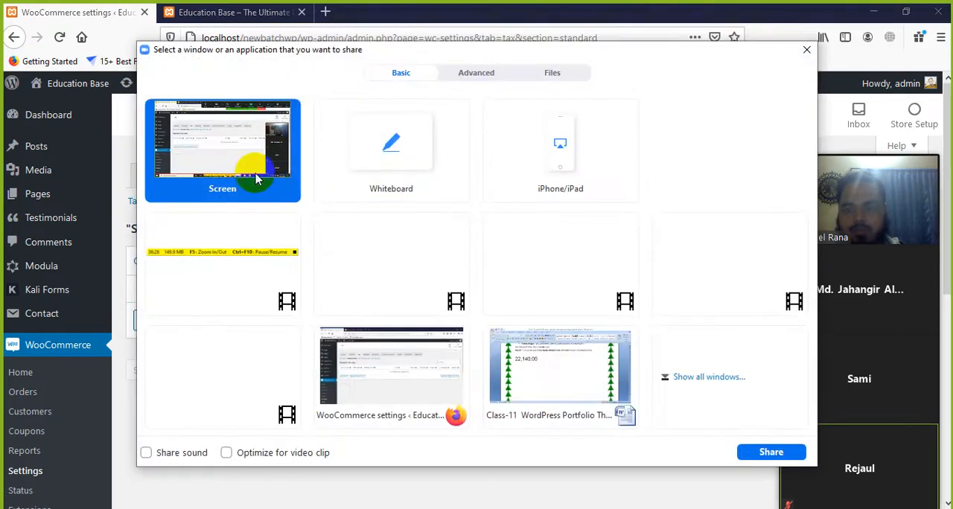
{"action": "left_click", "coordinate": [770, 451]}
{"action": "left_click", "coordinate": [152, 323]}
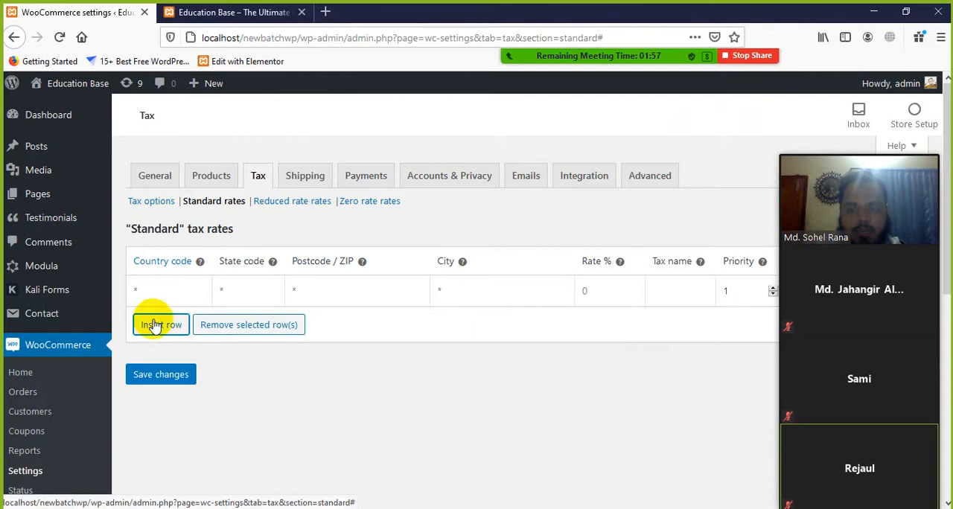
{"action": "left_click", "coordinate": [159, 292]}
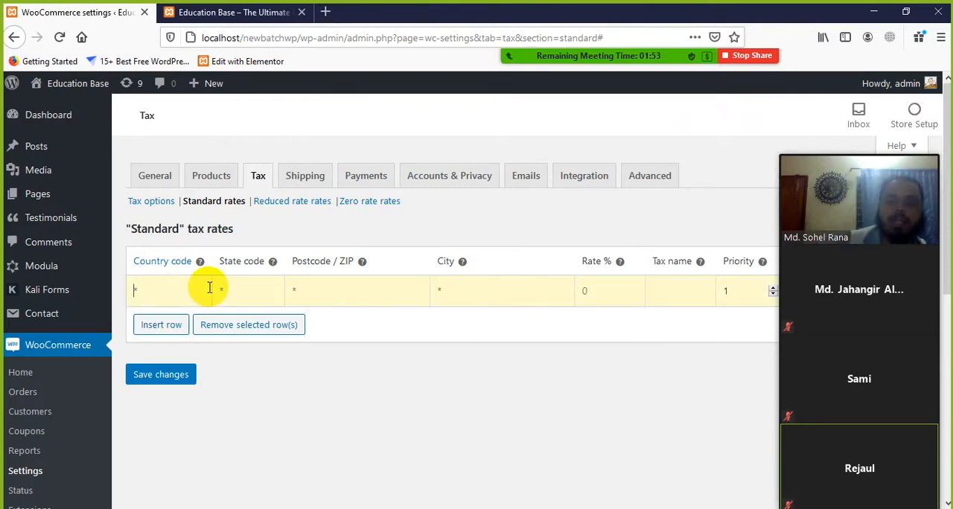
Search Google for "bangladesh country code" in a new browser tab
{"action": "left_click", "coordinate": [325, 12]}
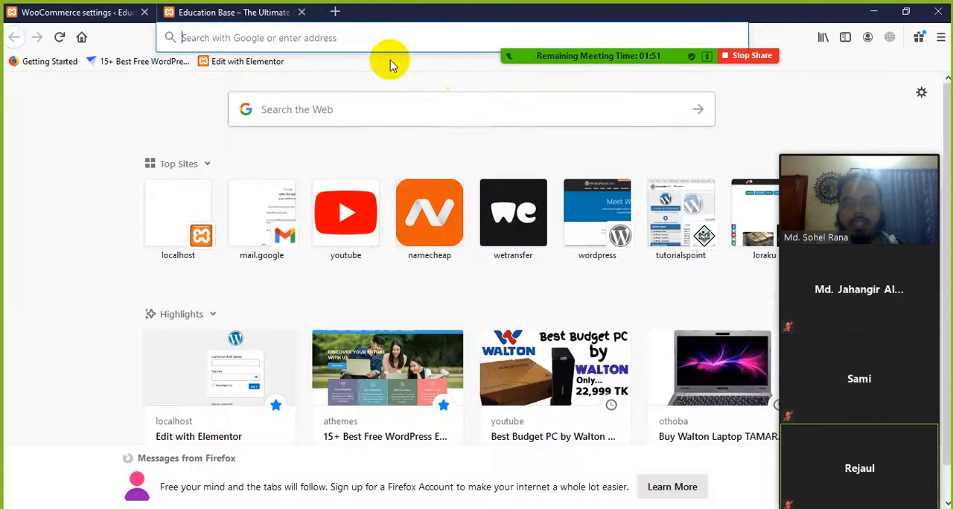
{"action": "type", "text": "bang"}
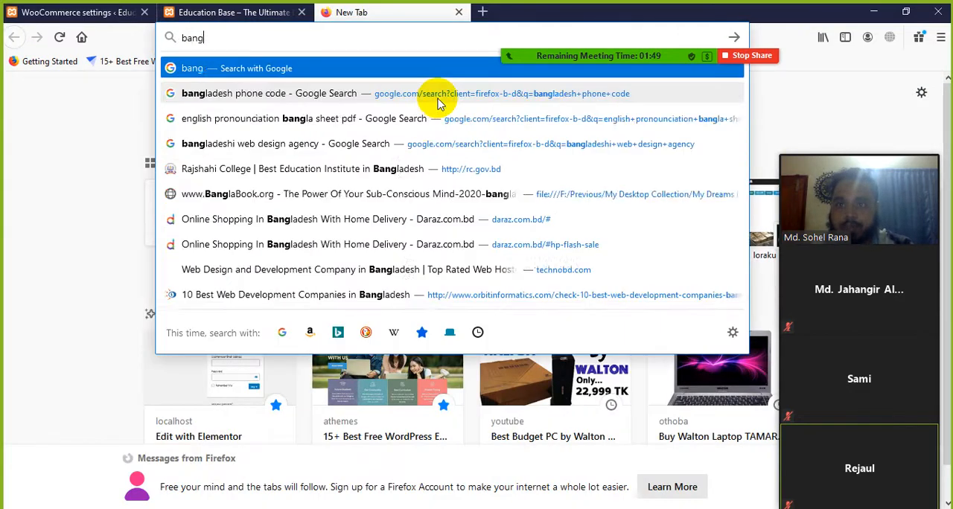
{"action": "type", "text": "ladesh con"}
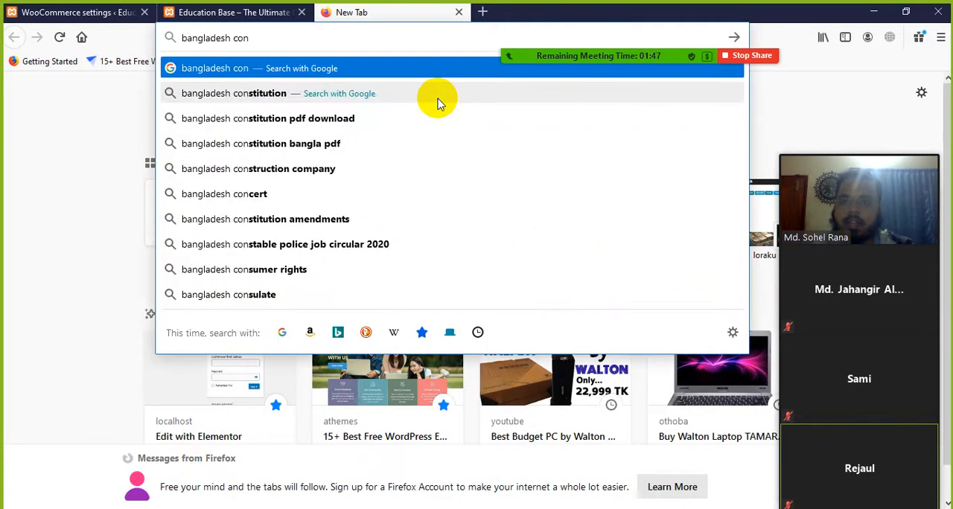
{"action": "key", "text": "BackSpace"}
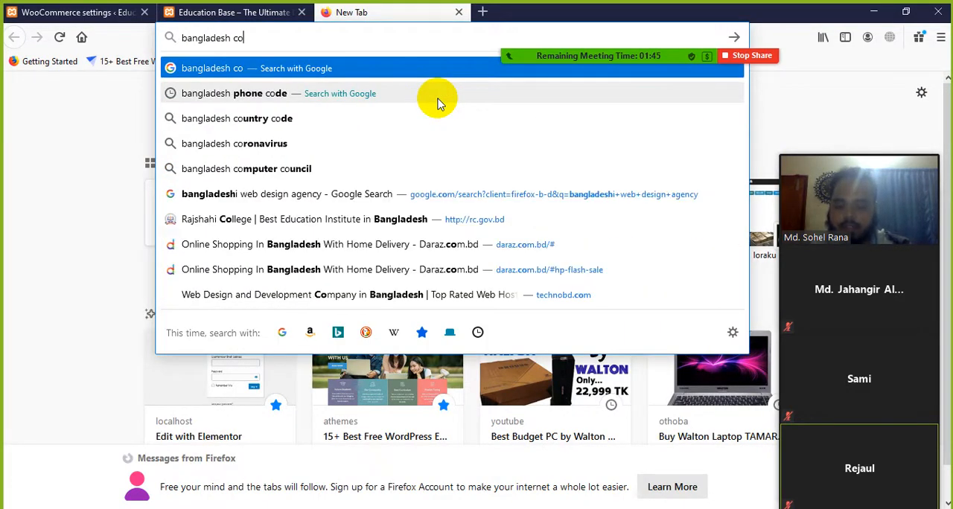
{"action": "type", "text": "untry"}
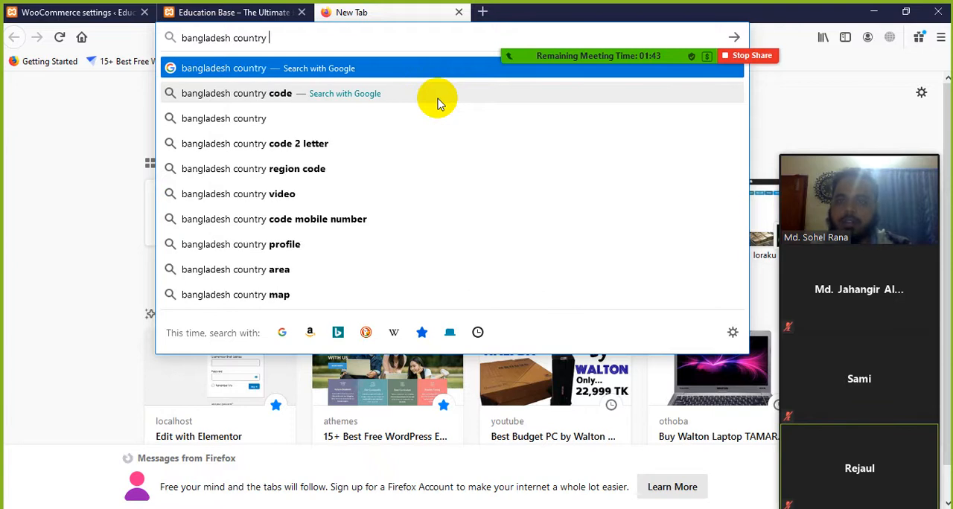
{"action": "type", "text": " code"}
{"action": "key", "text": "Return"}
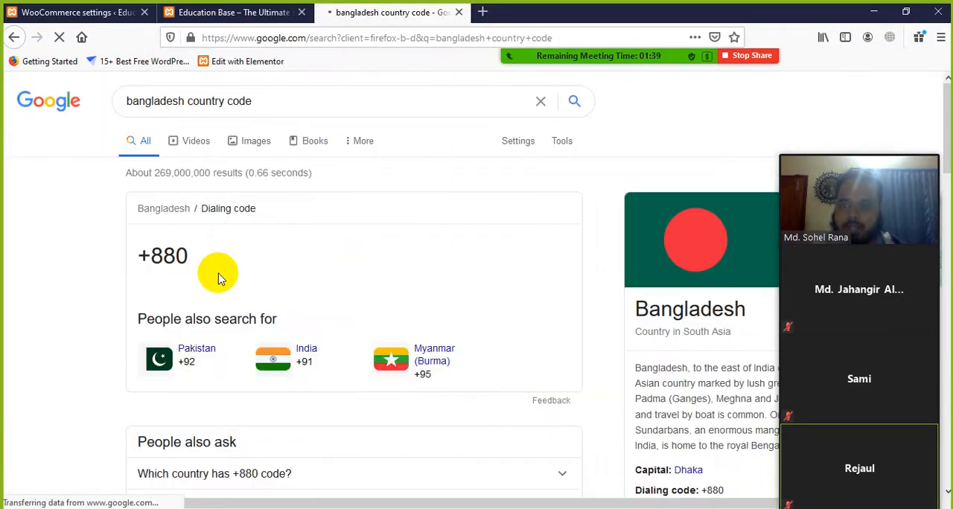
Find Bangladesh in the country calling codes table of the search results and select its code 880
{"action": "left_click_drag", "start_coordinate": [199, 262], "coordinate": [116, 261]}
{"action": "left_click", "coordinate": [57, 282]}
{"action": "scroll", "coordinate": [58, 285], "scroll_direction": "down", "scroll_amount": 2}
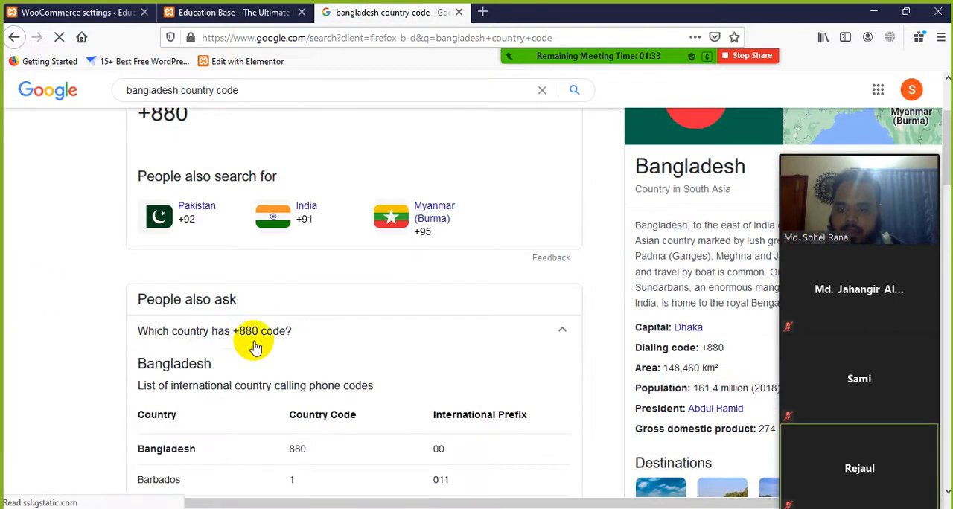
{"action": "scroll", "coordinate": [257, 346], "scroll_direction": "down", "scroll_amount": 2}
{"action": "left_click_drag", "start_coordinate": [314, 313], "coordinate": [289, 311]}
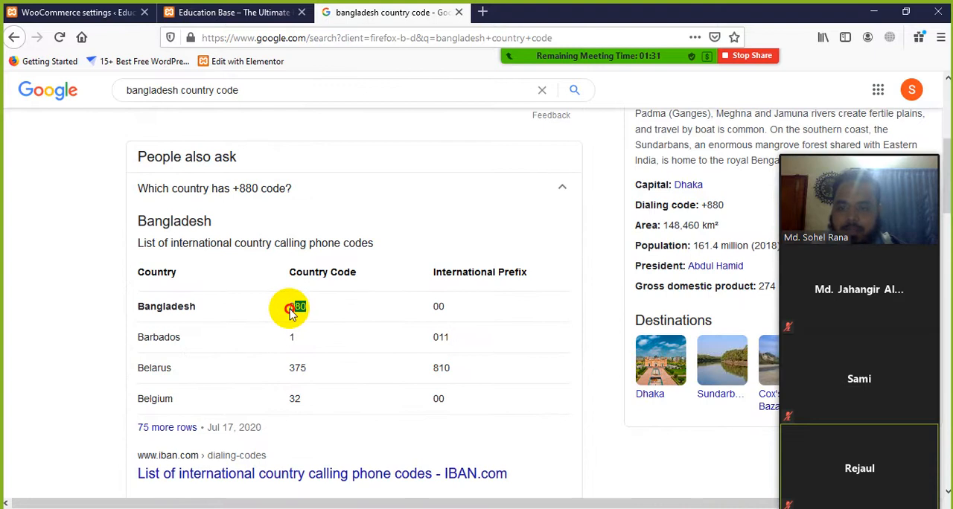
{"action": "right_click", "coordinate": [298, 306]}
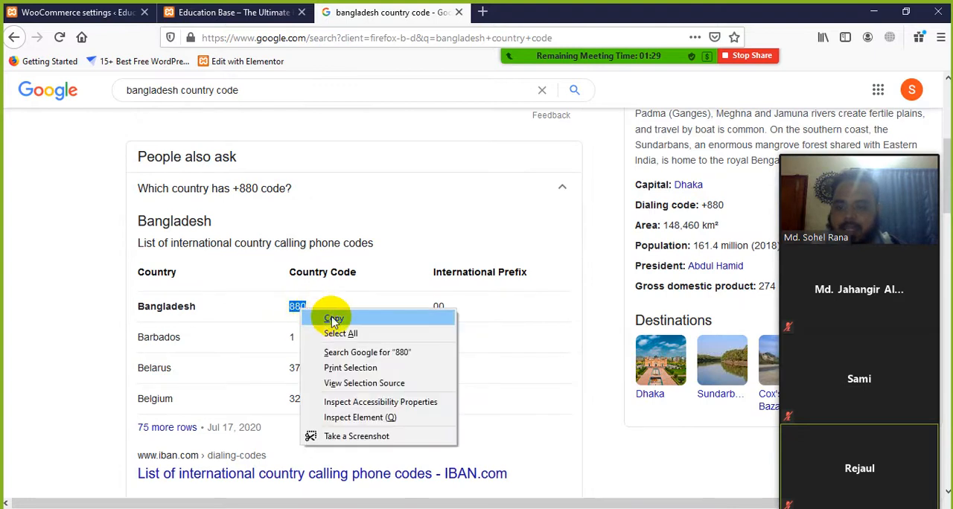
{"action": "left_click", "coordinate": [328, 329]}
{"action": "scroll", "coordinate": [292, 317], "scroll_direction": "down", "scroll_amount": 2}
{"action": "scroll", "coordinate": [292, 325], "scroll_direction": "down", "scroll_amount": 1}
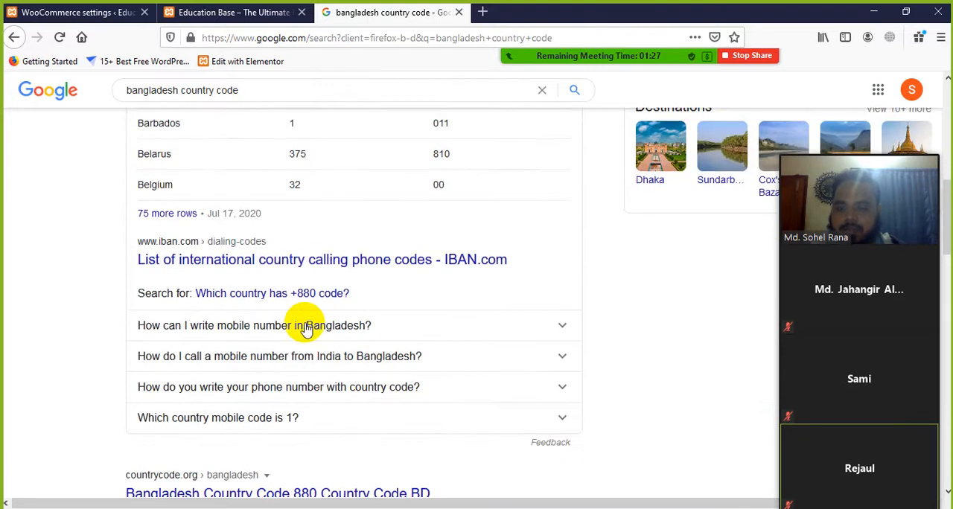
Expand the related questions about writing a Bangladesh mobile number and the BD code, and examine the two-letter country code
{"action": "left_click", "coordinate": [317, 328]}
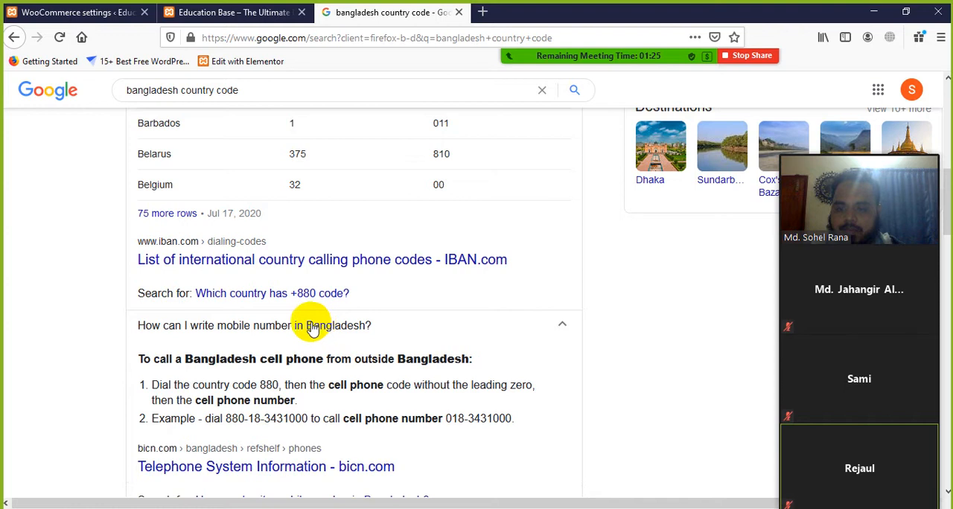
{"action": "scroll", "coordinate": [305, 327], "scroll_direction": "down", "scroll_amount": 4}
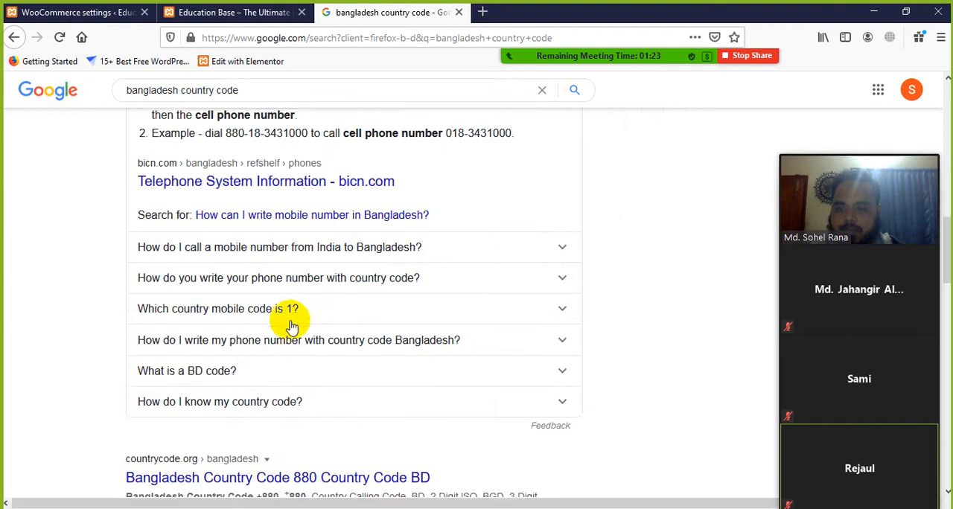
{"action": "left_click", "coordinate": [235, 376]}
{"action": "scroll", "coordinate": [290, 357], "scroll_direction": "down", "scroll_amount": 2}
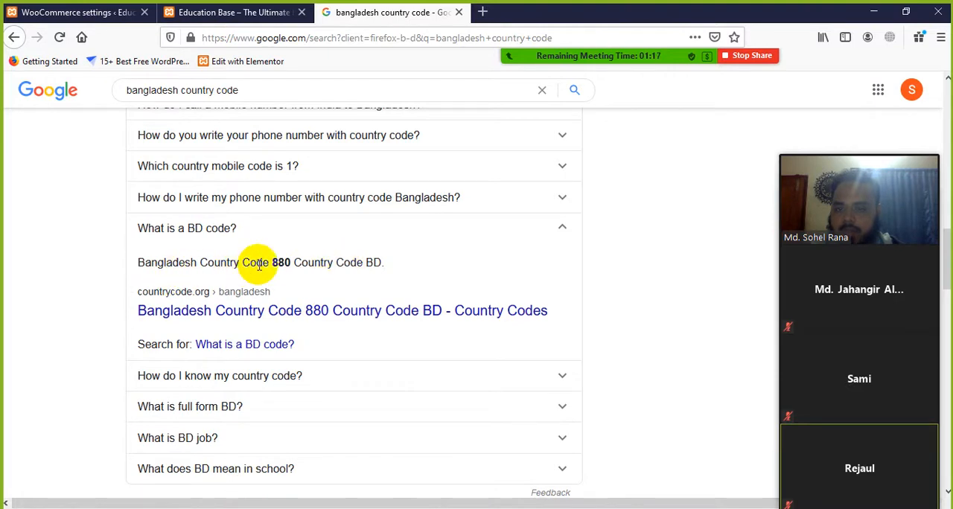
{"action": "double_click", "coordinate": [376, 262]}
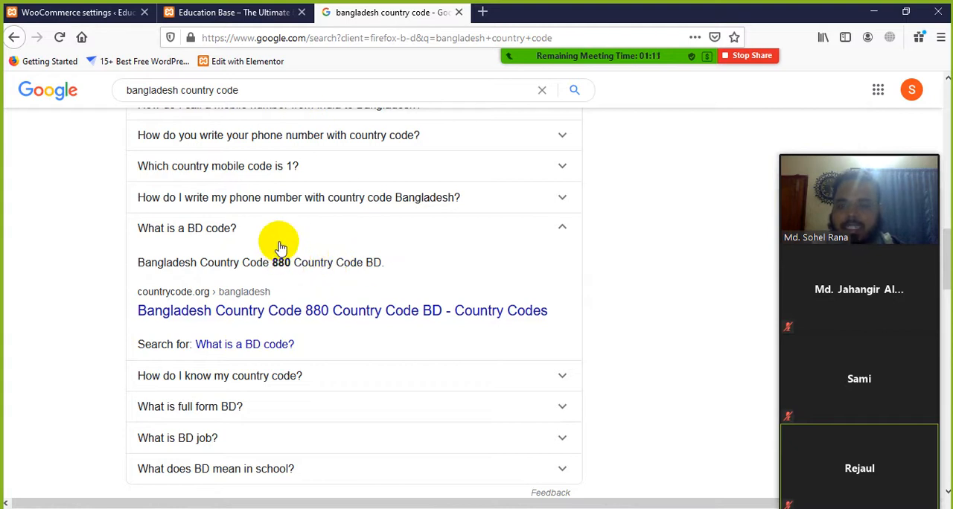
{"action": "scroll", "coordinate": [274, 223], "scroll_direction": "up", "scroll_amount": 4}
Return to the Standard tax rates table, enter country code BD with a rate of 10, and move the Zoom video panel off the table
{"action": "left_click", "coordinate": [233, 15]}
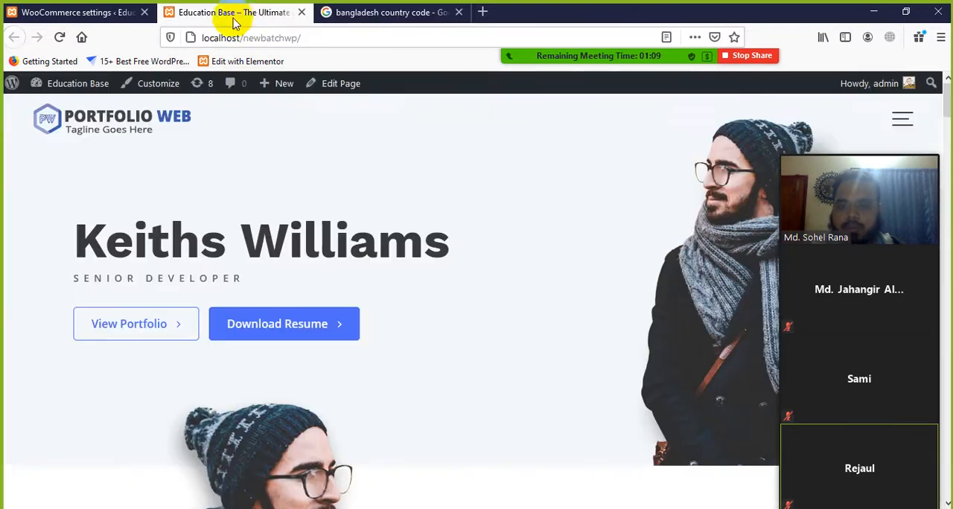
{"action": "left_click", "coordinate": [379, 13]}
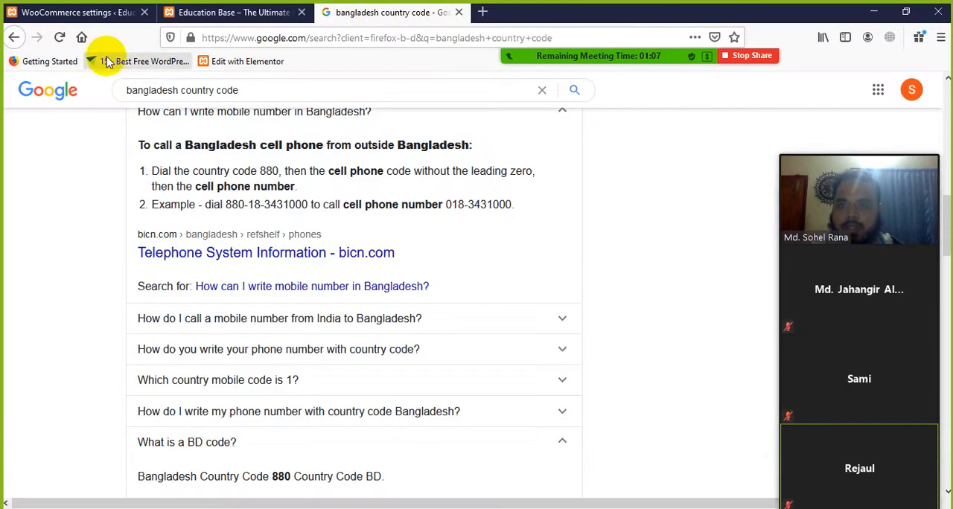
{"action": "left_click", "coordinate": [82, 13]}
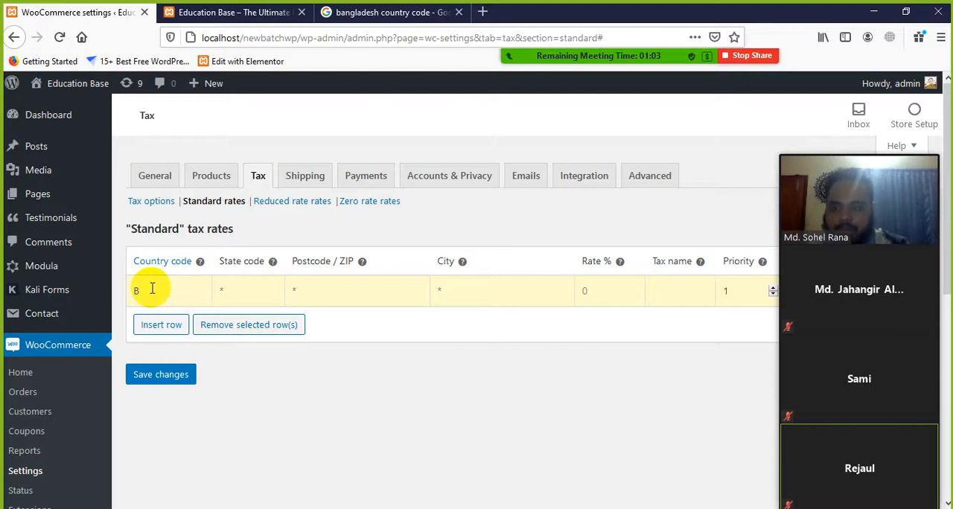
{"action": "left_click", "coordinate": [250, 292]}
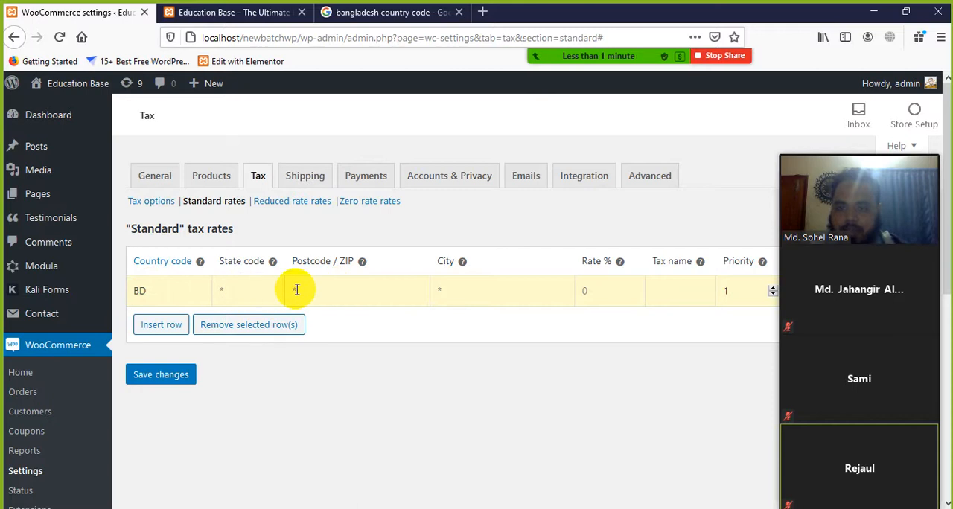
{"action": "left_click", "coordinate": [335, 288]}
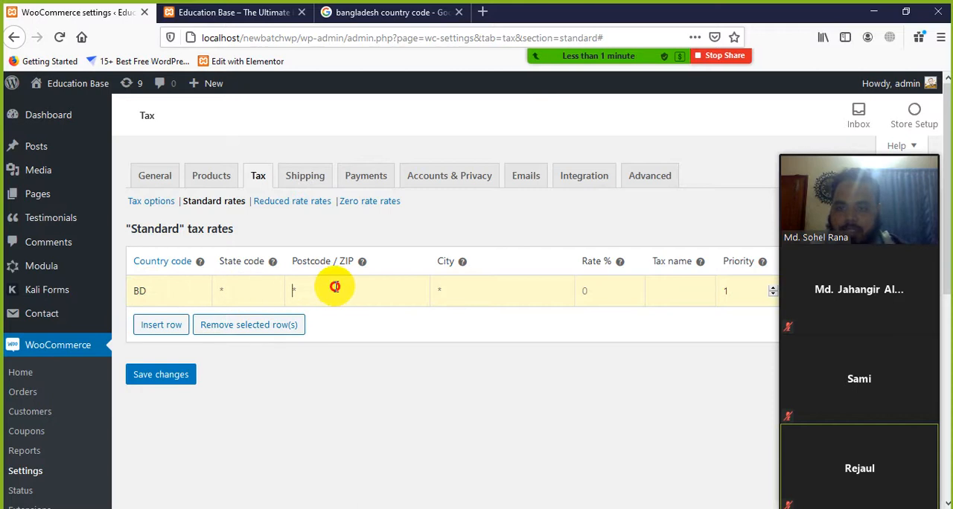
{"action": "left_click", "coordinate": [478, 293]}
{"action": "left_click", "coordinate": [597, 285]}
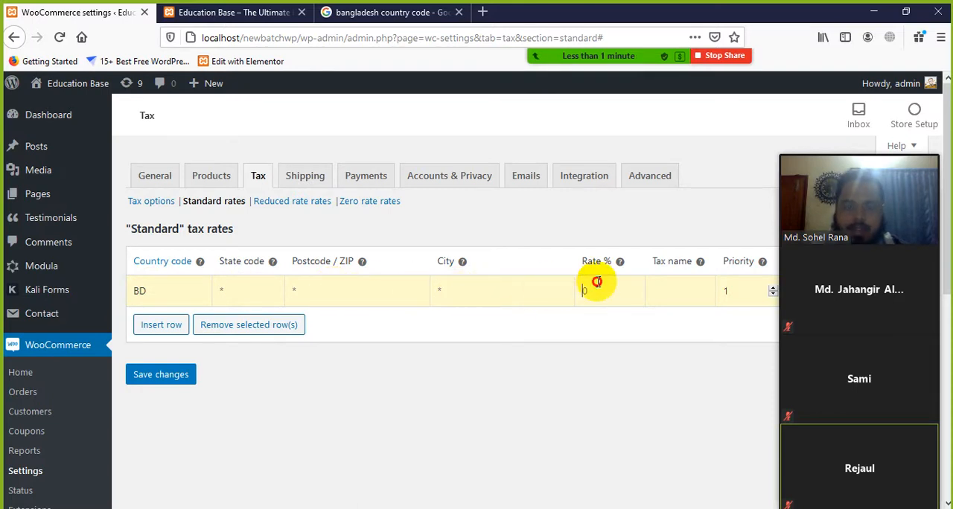
{"action": "type", "text": "10"}
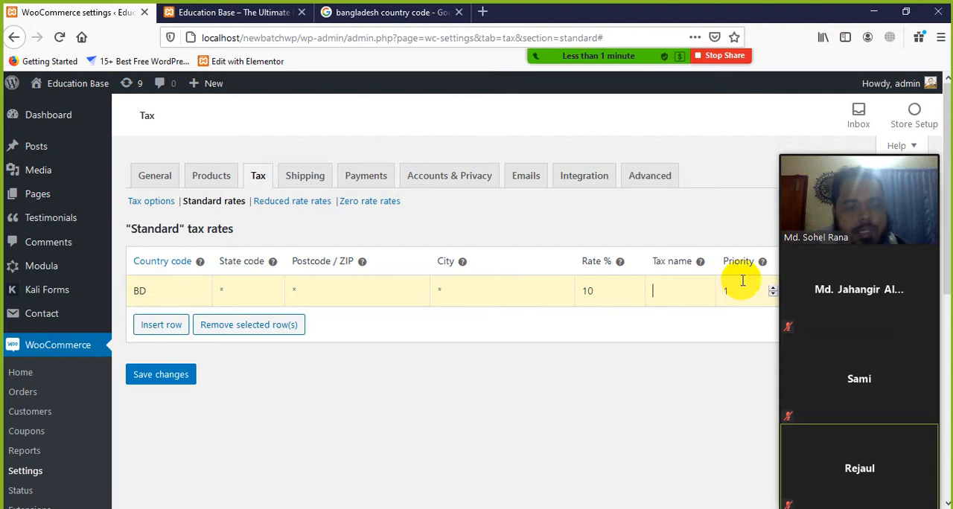
{"action": "left_click_drag", "start_coordinate": [873, 147], "coordinate": [864, 270]}
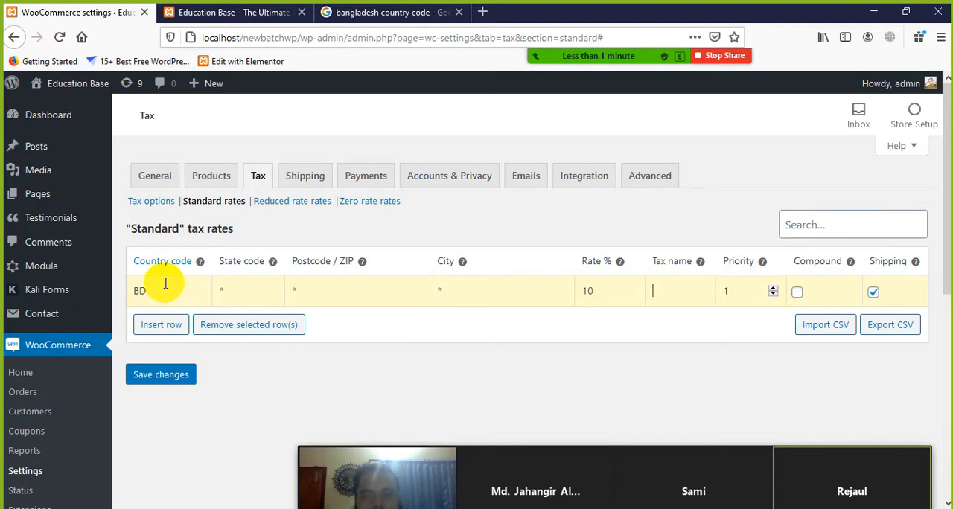
Recheck the Bangladesh country code in the Google results and close the search tab
{"action": "left_click", "coordinate": [383, 12]}
{"action": "scroll", "coordinate": [253, 220], "scroll_direction": "up", "scroll_amount": 5}
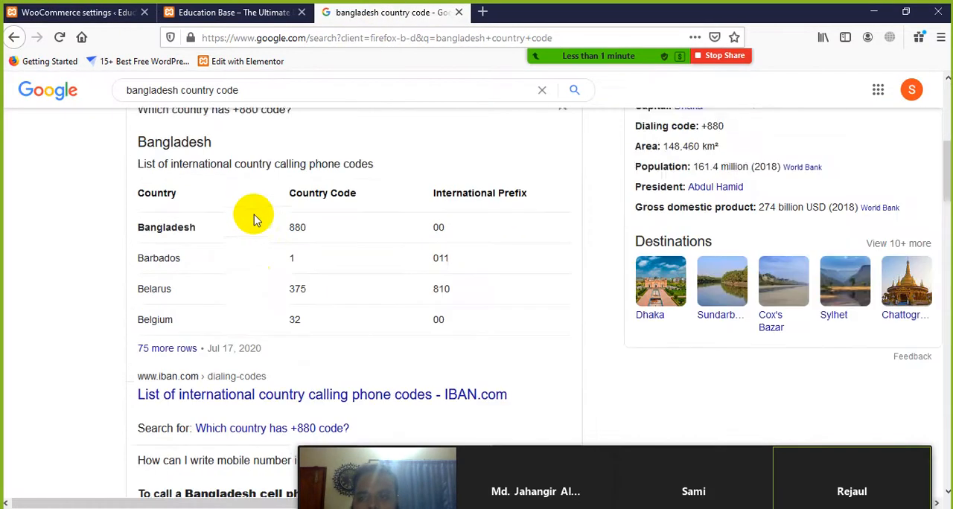
{"action": "scroll", "coordinate": [253, 220], "scroll_direction": "up", "scroll_amount": 2}
{"action": "left_click_drag", "start_coordinate": [313, 378], "coordinate": [259, 381]}
{"action": "left_click", "coordinate": [330, 377]}
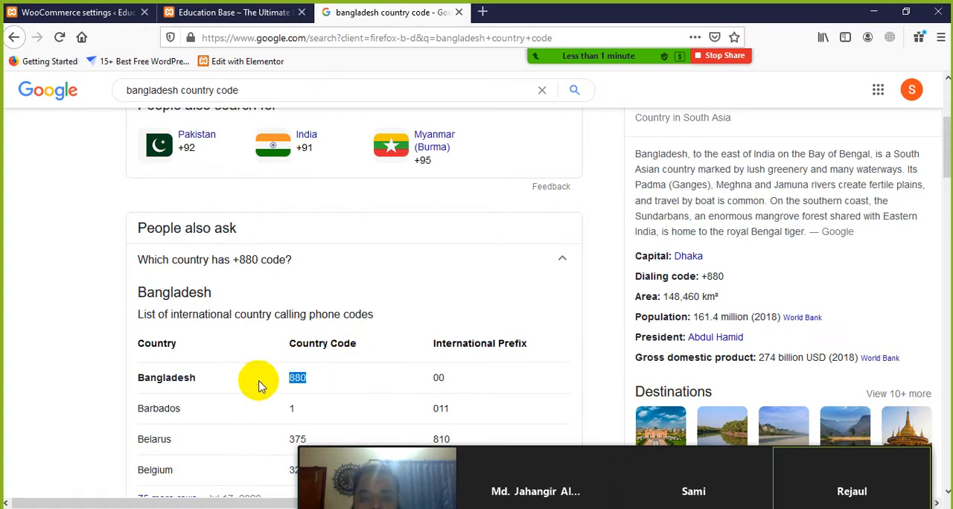
{"action": "left_click", "coordinate": [326, 379]}
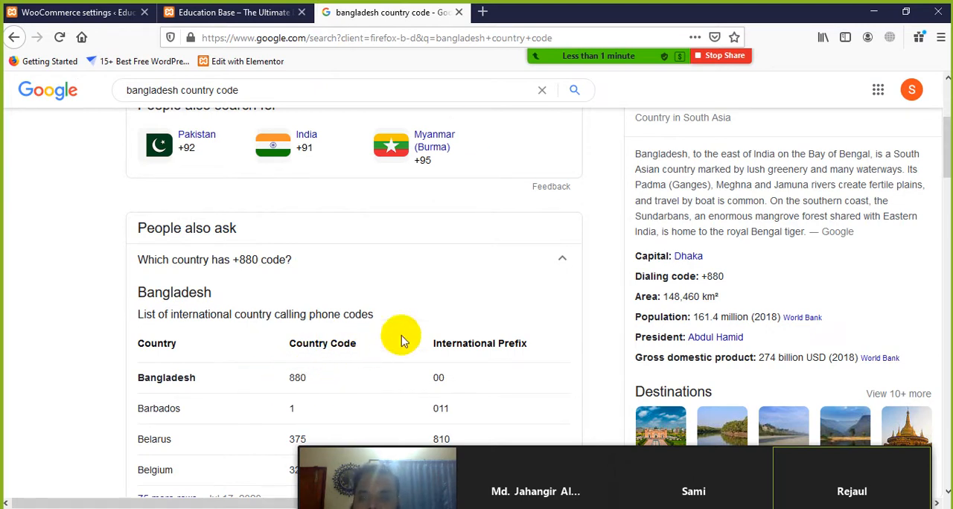
{"action": "left_click", "coordinate": [459, 14]}
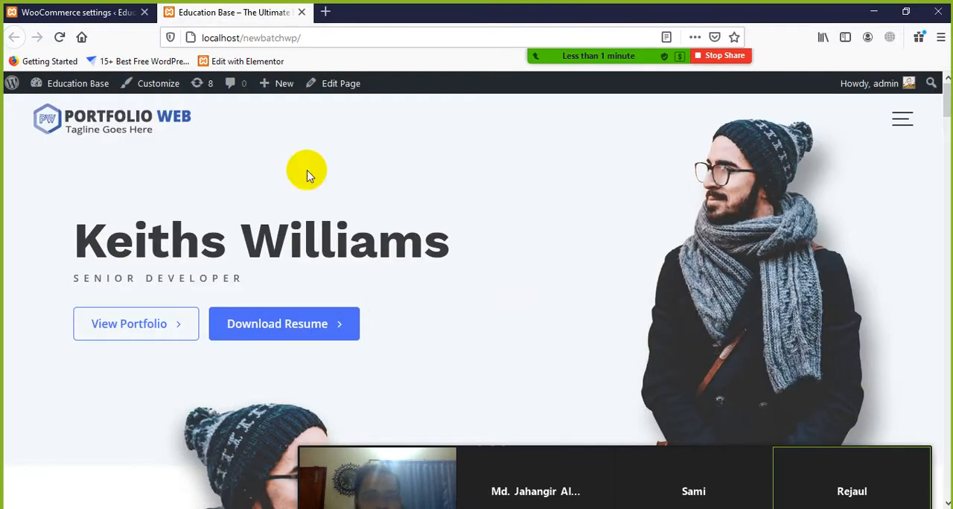
Change the BD standard tax rate to 5 and save the tax rates
{"action": "left_click", "coordinate": [113, 13]}
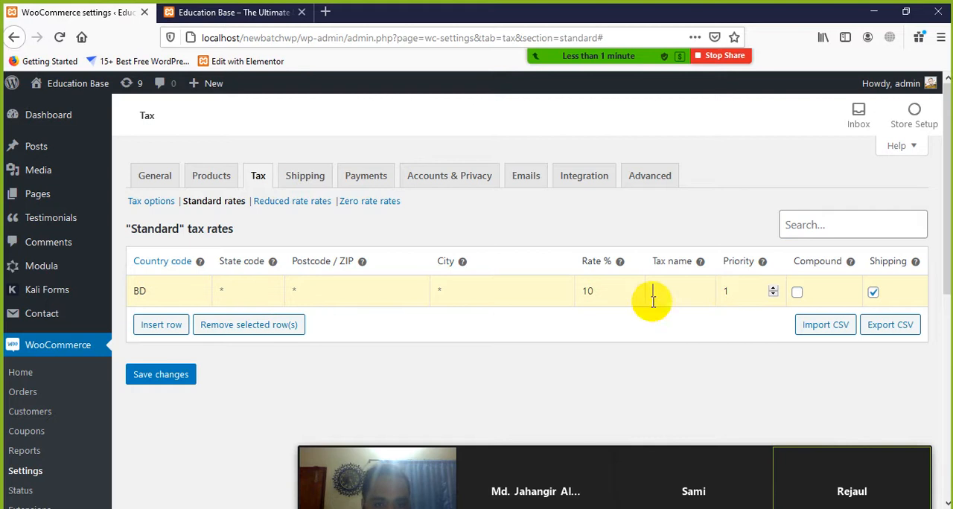
{"action": "double_click", "coordinate": [585, 291]}
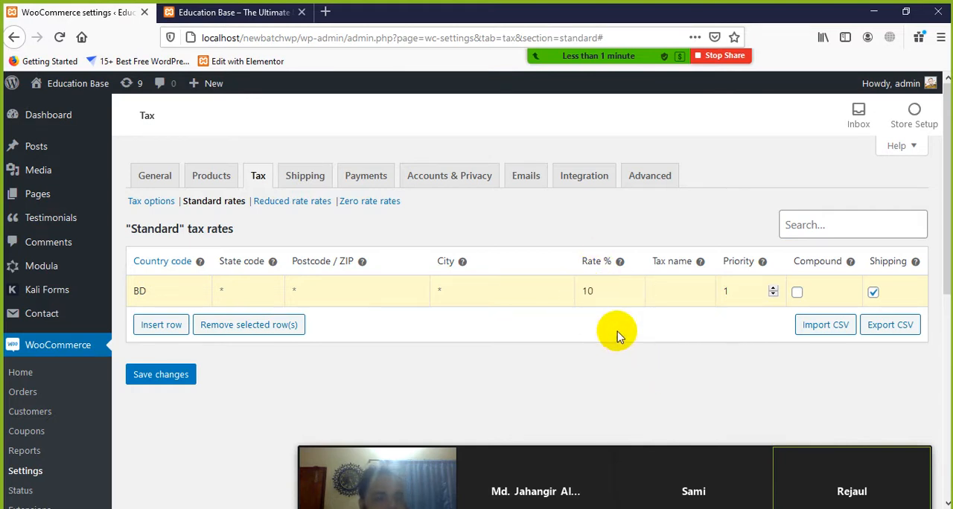
{"action": "double_click", "coordinate": [600, 293]}
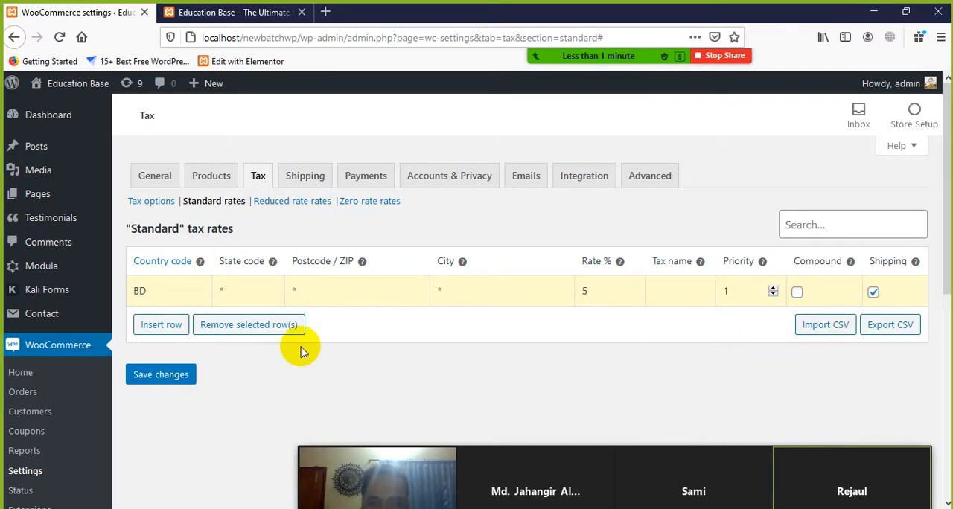
{"action": "left_click", "coordinate": [160, 375]}
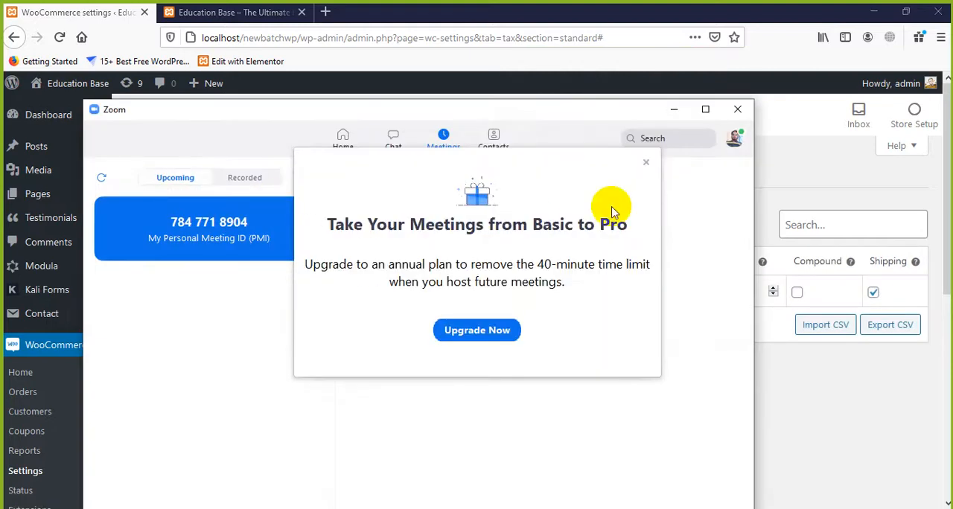
Dismiss the Zoom upgrade offer, start the personal meeting with computer audio, and maximize the meeting window
{"action": "left_click", "coordinate": [645, 162]}
{"action": "left_click", "coordinate": [382, 272]}
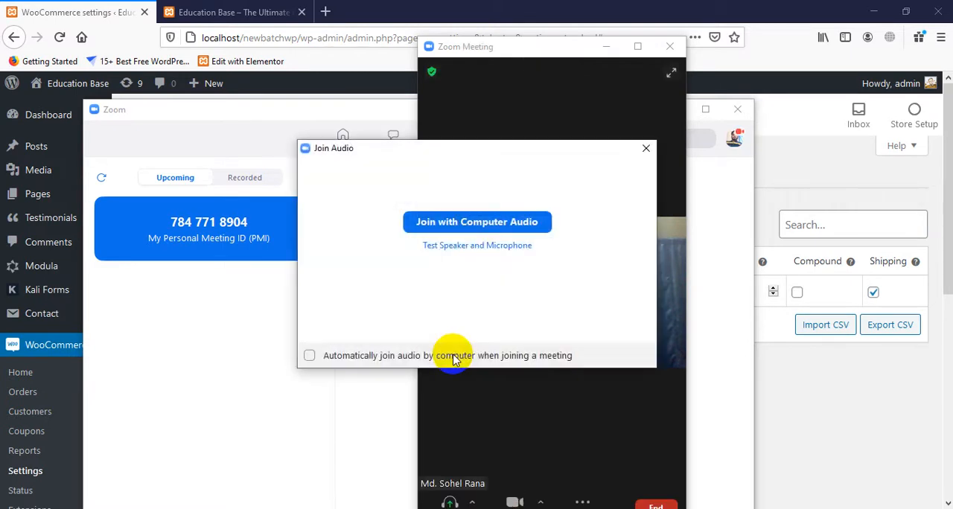
{"action": "left_click", "coordinate": [519, 221]}
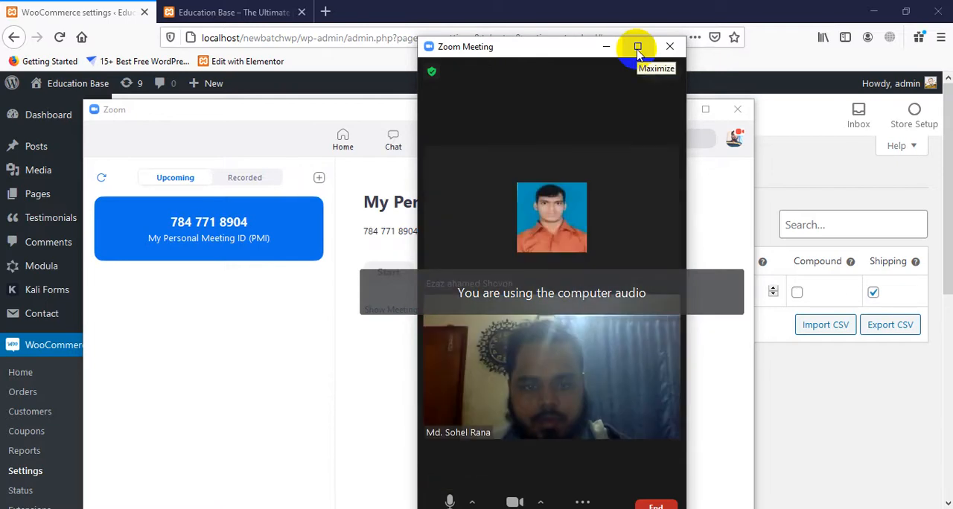
{"action": "left_click", "coordinate": [637, 47]}
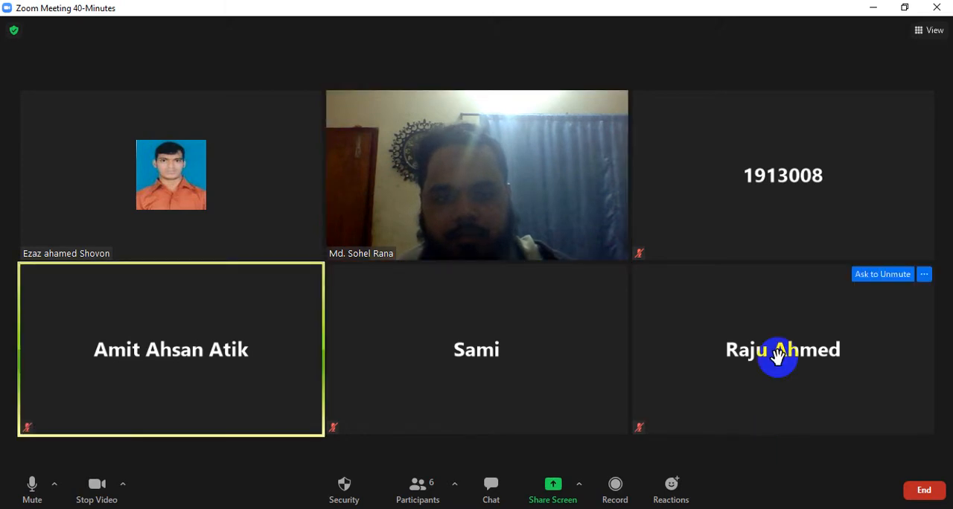
Share the entire screen in the Zoom meeting and minimize the Zoom home window to reveal the WooCommerce settings
{"action": "left_click", "coordinate": [555, 493]}
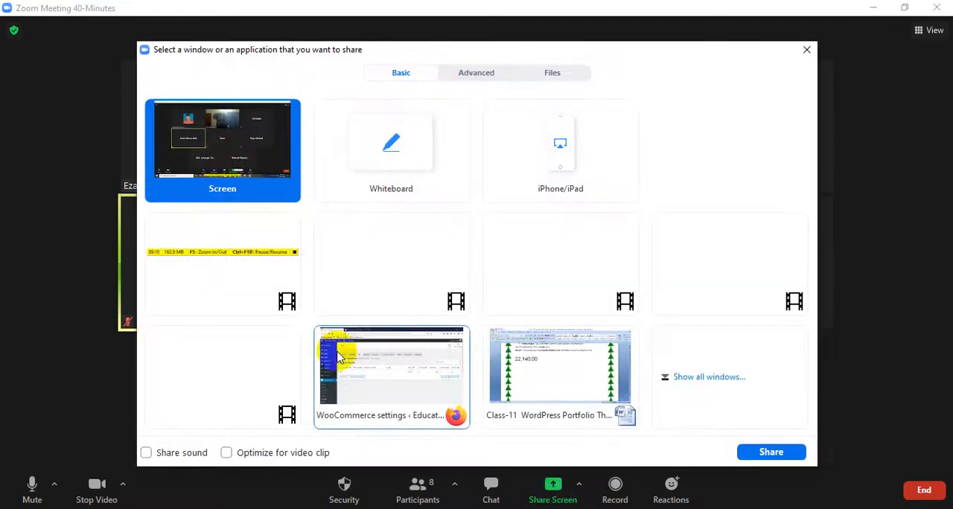
{"action": "left_click", "coordinate": [751, 456]}
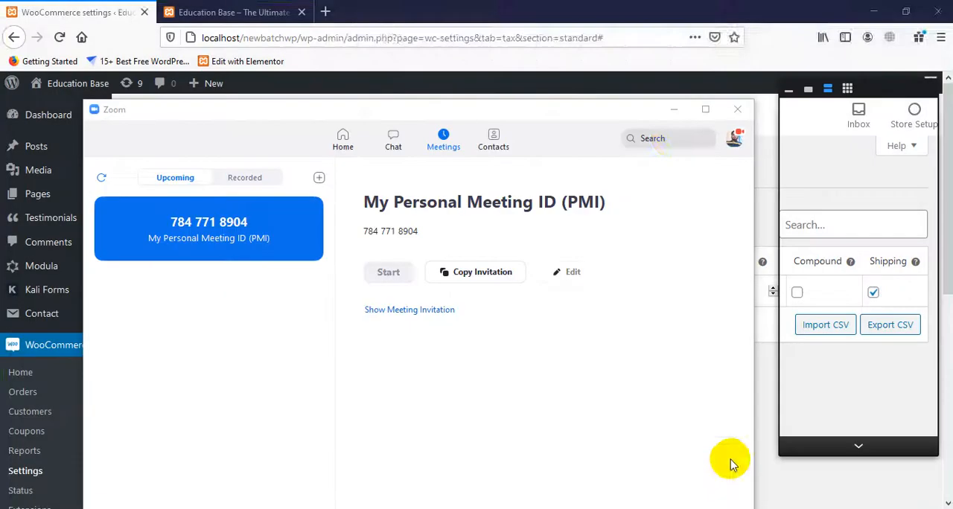
{"action": "left_click", "coordinate": [672, 111]}
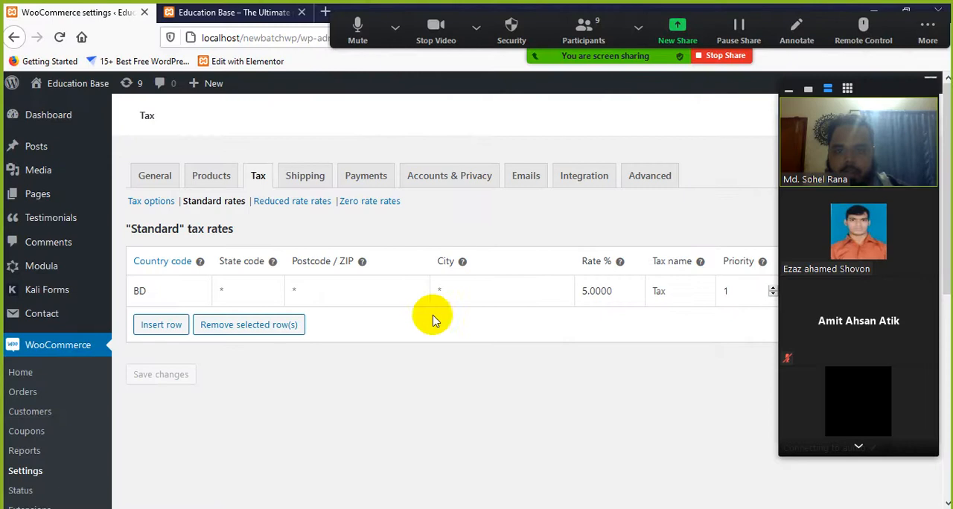
Open the Reduced rate and Zero rate sections of the Tax settings and examine their tax rates tables
{"action": "left_click", "coordinate": [312, 202]}
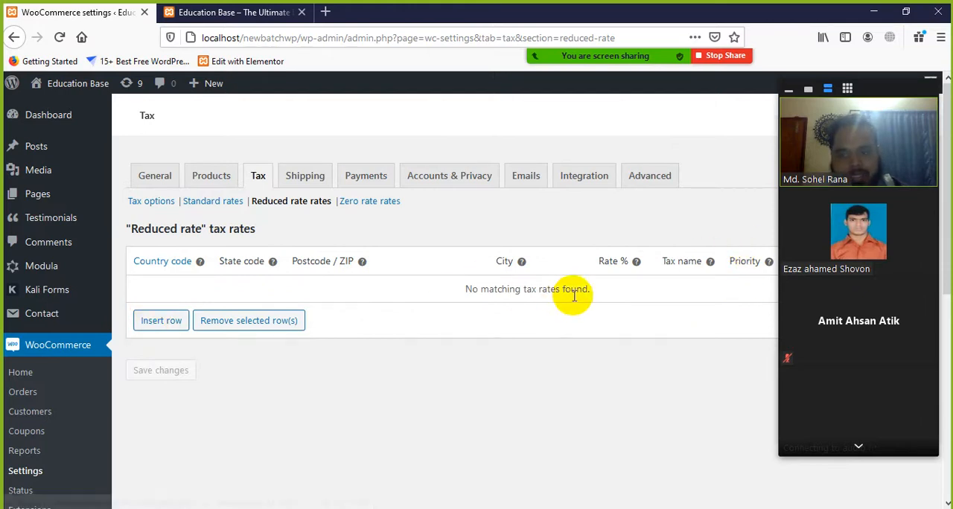
{"action": "left_click", "coordinate": [459, 286]}
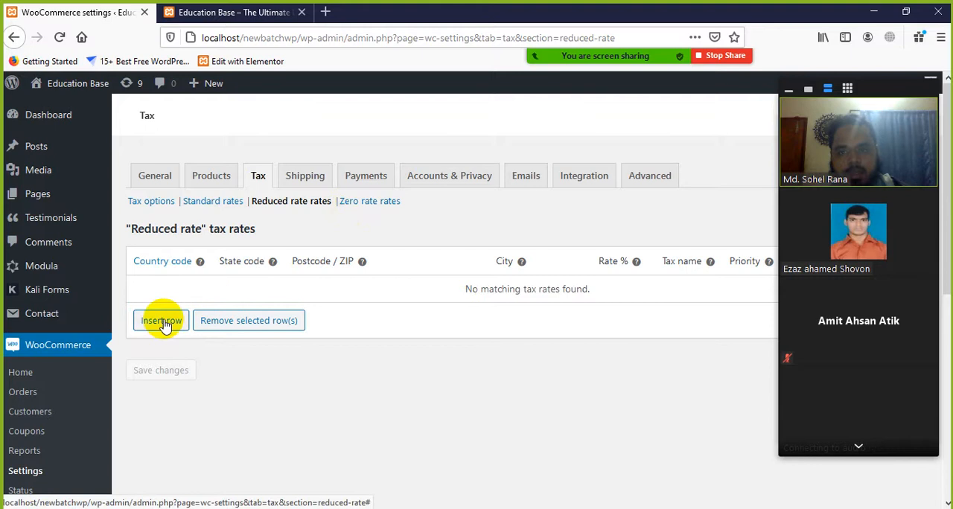
{"action": "left_click", "coordinate": [369, 201]}
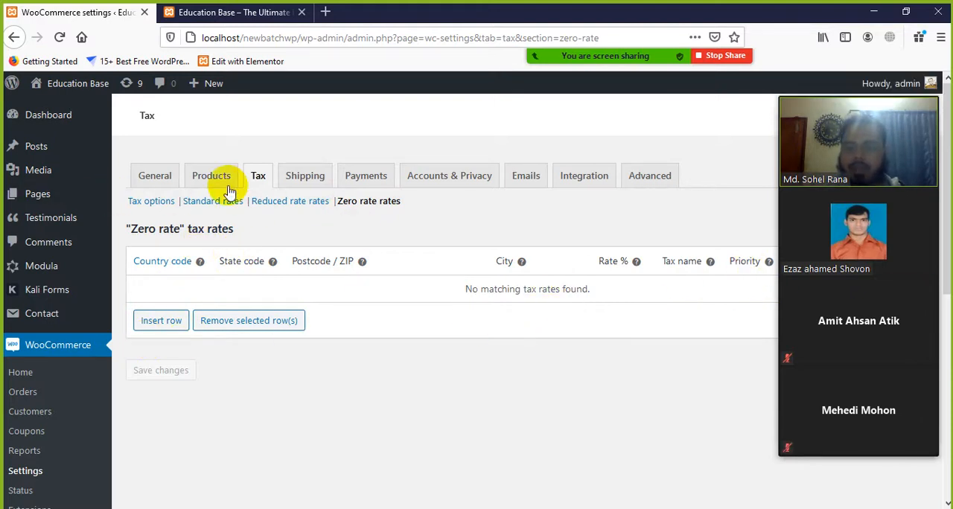
Open the Shipping settings with the shipping zones overview and collapse the Zoom participant video panel covering it
{"action": "left_click", "coordinate": [296, 182]}
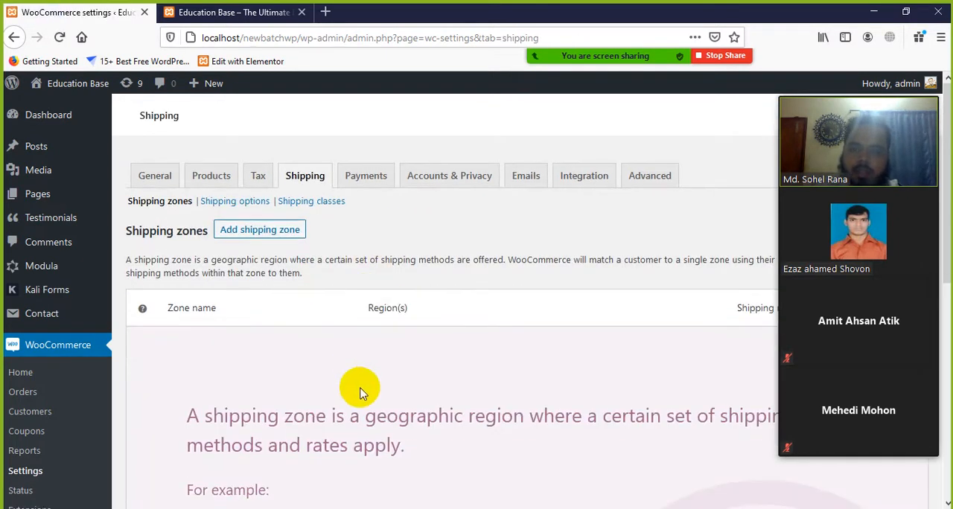
{"action": "scroll", "coordinate": [308, 283], "scroll_direction": "down", "scroll_amount": 3}
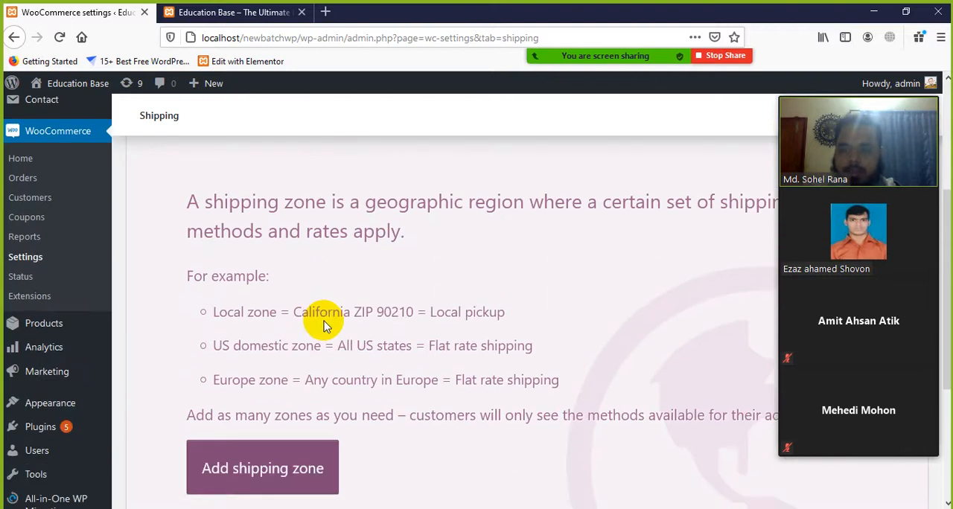
{"action": "scroll", "coordinate": [322, 322], "scroll_direction": "up", "scroll_amount": 1}
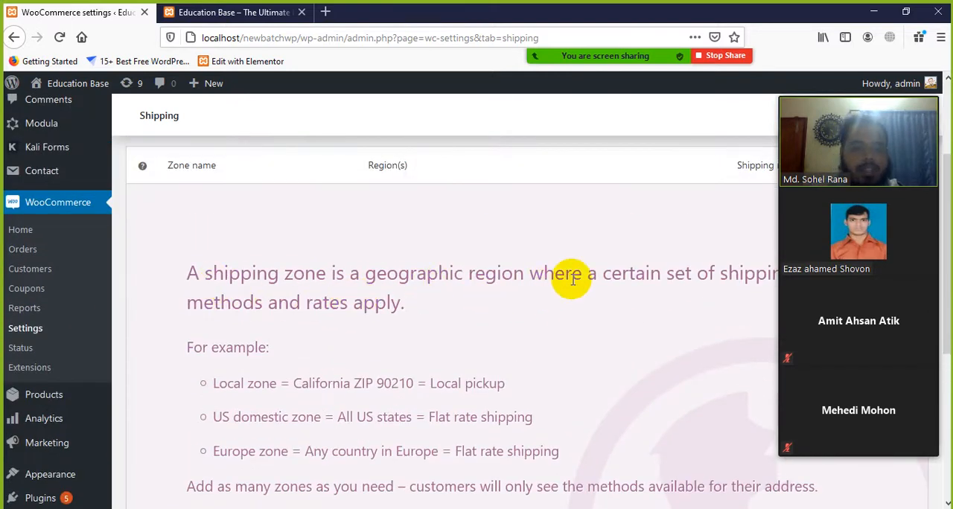
{"action": "mouse_move", "coordinate": [804, 138]}
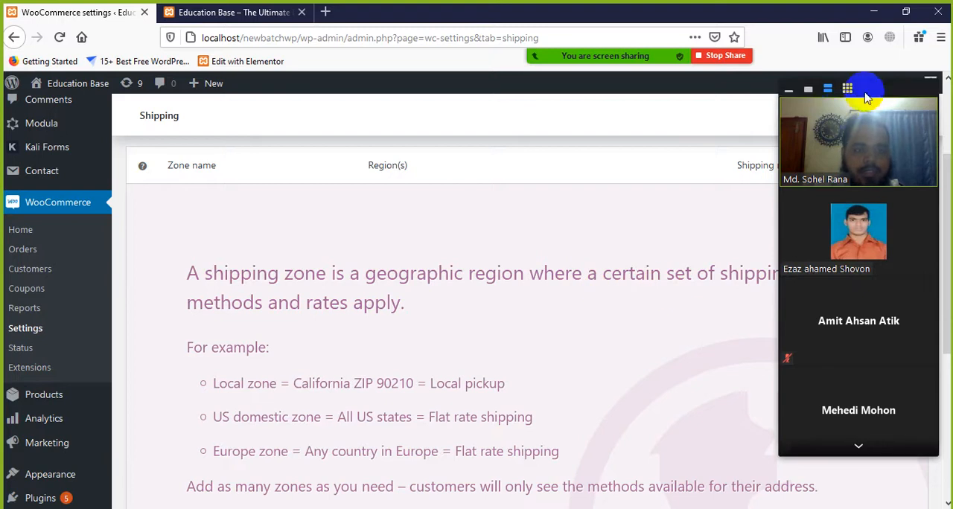
{"action": "left_click", "coordinate": [795, 90]}
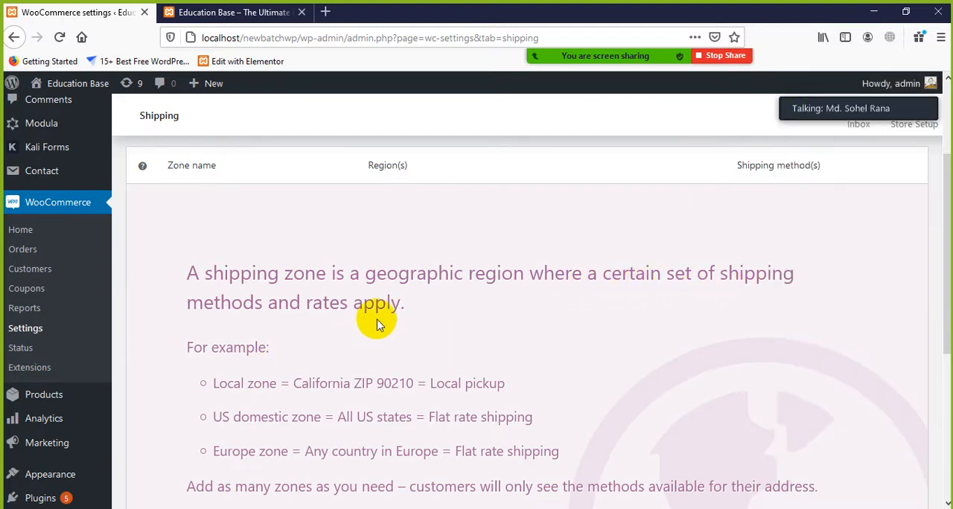
Read the shipping zone definition and the regions and shipping methods in the Local, US domestic and Europe zone examples
{"action": "scroll", "coordinate": [379, 316], "scroll_direction": "down", "scroll_amount": 2}
{"action": "left_click_drag", "start_coordinate": [415, 248], "coordinate": [166, 201]}
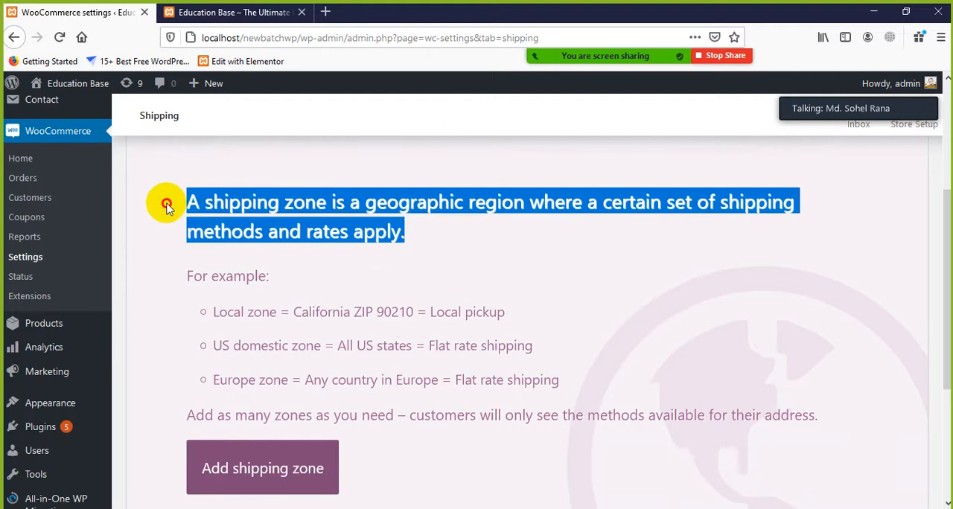
{"action": "left_click", "coordinate": [428, 286]}
{"action": "scroll", "coordinate": [449, 290], "scroll_direction": "down", "scroll_amount": 2}
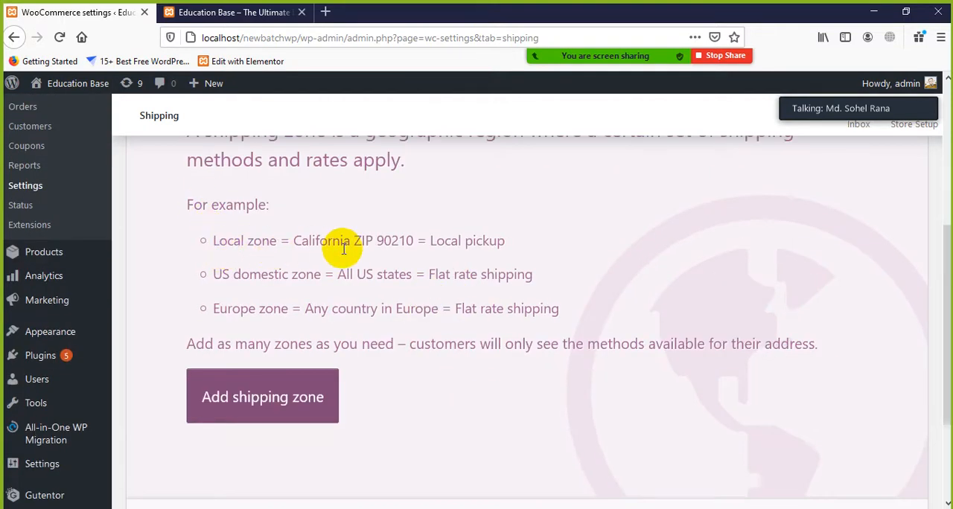
{"action": "left_click_drag", "start_coordinate": [431, 245], "coordinate": [531, 261]}
{"action": "left_click", "coordinate": [531, 261]}
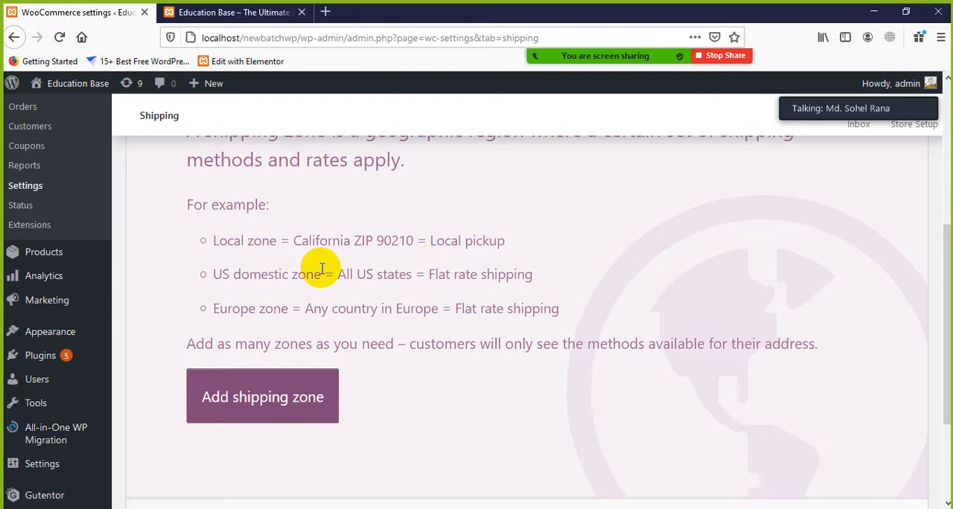
{"action": "left_click_drag", "start_coordinate": [233, 272], "coordinate": [314, 276]}
{"action": "left_click", "coordinate": [366, 289]}
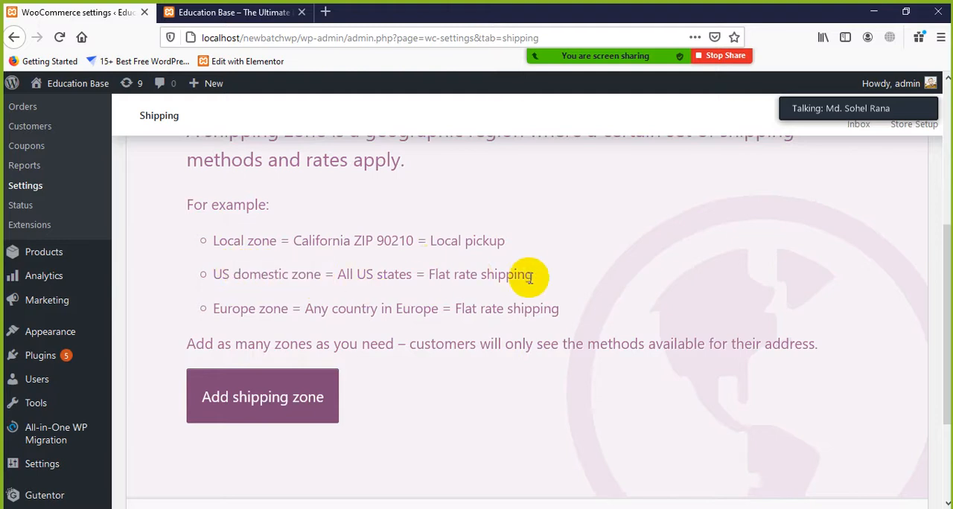
{"action": "left_click_drag", "start_coordinate": [530, 276], "coordinate": [425, 275]}
{"action": "left_click", "coordinate": [423, 281]}
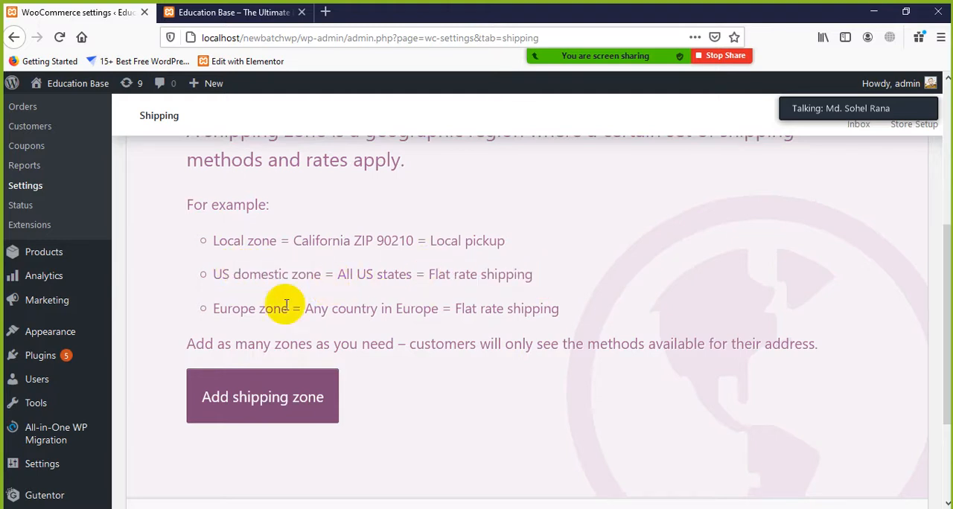
{"action": "left_click_drag", "start_coordinate": [214, 317], "coordinate": [259, 313]}
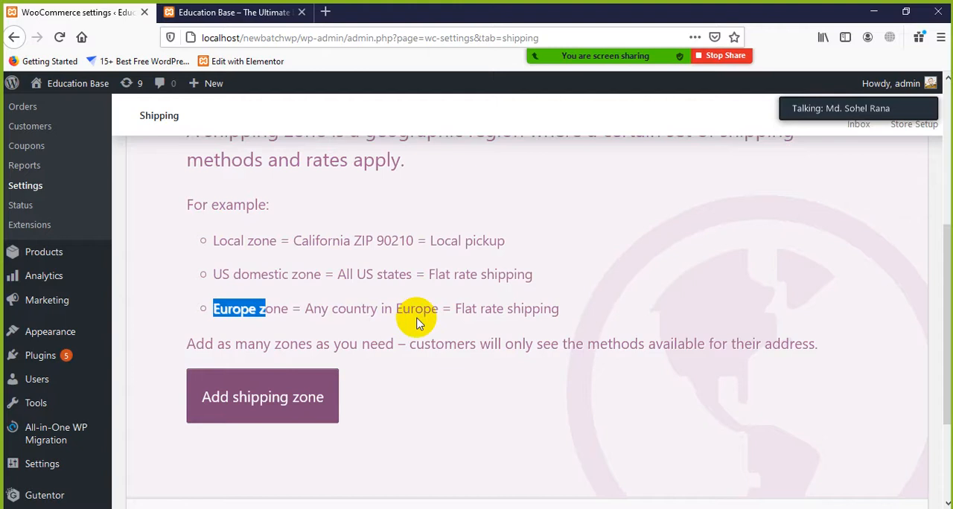
{"action": "left_click_drag", "start_coordinate": [455, 311], "coordinate": [548, 311]}
{"action": "left_click", "coordinate": [569, 313]}
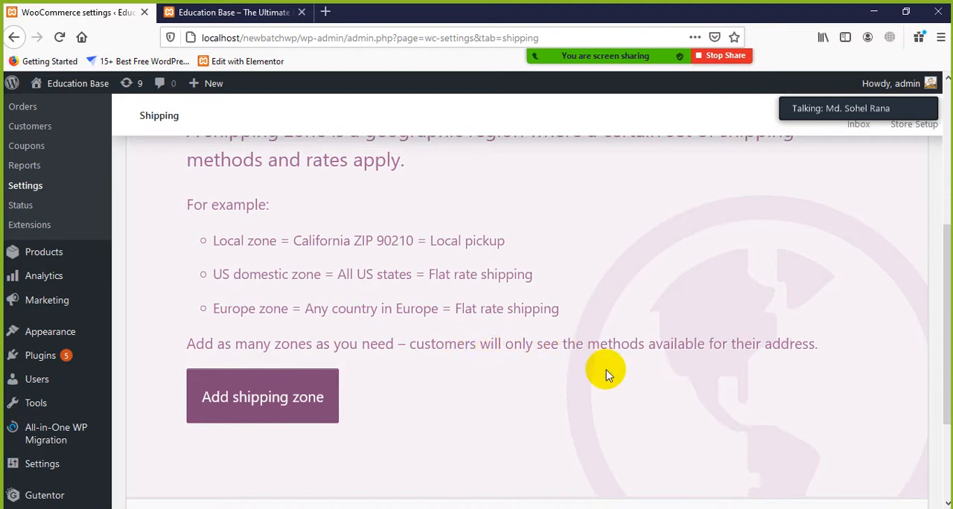
Review the whole shipping zones page, including uncovered locations, and compare the Local pickup and Flat rate shipping examples
{"action": "scroll", "coordinate": [788, 361], "scroll_direction": "down", "scroll_amount": 2}
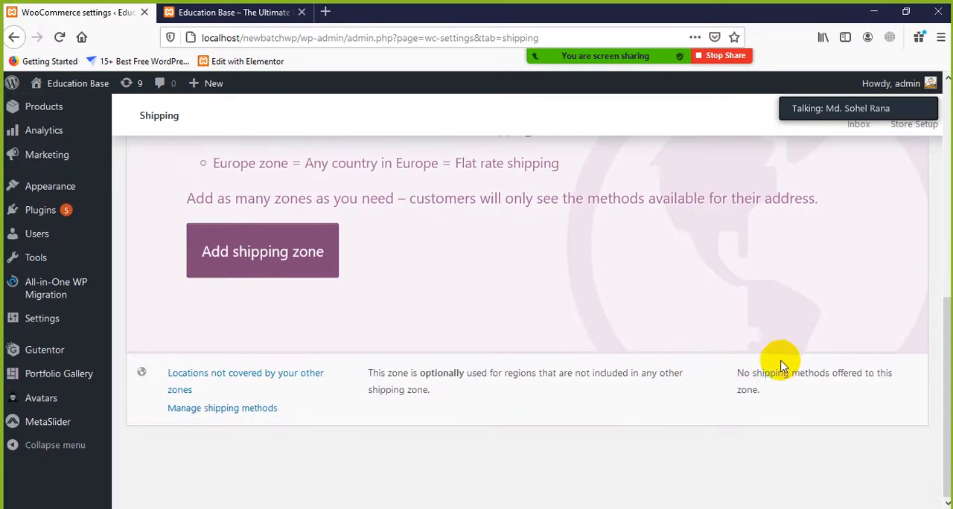
{"action": "scroll", "coordinate": [558, 345], "scroll_direction": "up", "scroll_amount": 5}
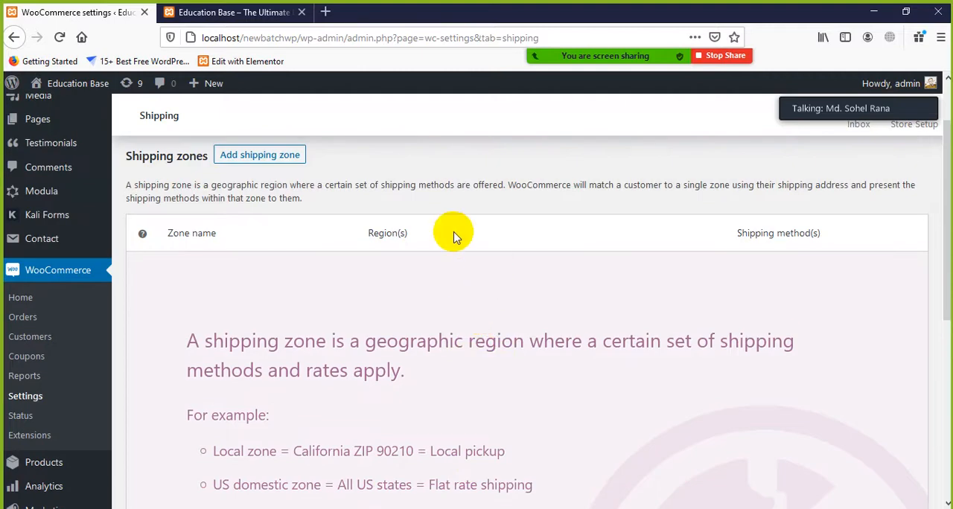
{"action": "scroll", "coordinate": [452, 234], "scroll_direction": "up", "scroll_amount": 1}
{"action": "scroll", "coordinate": [685, 315], "scroll_direction": "down", "scroll_amount": 2}
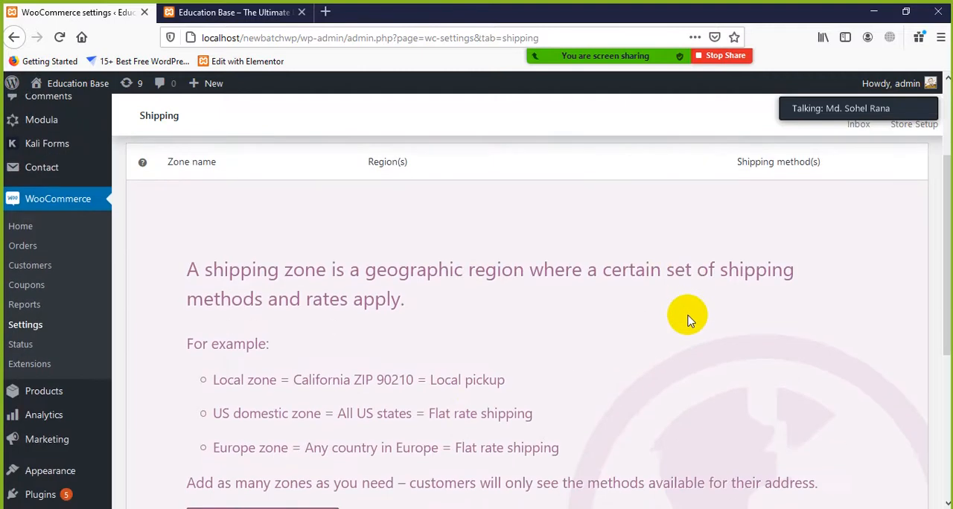
{"action": "left_click_drag", "start_coordinate": [508, 381], "coordinate": [432, 380]}
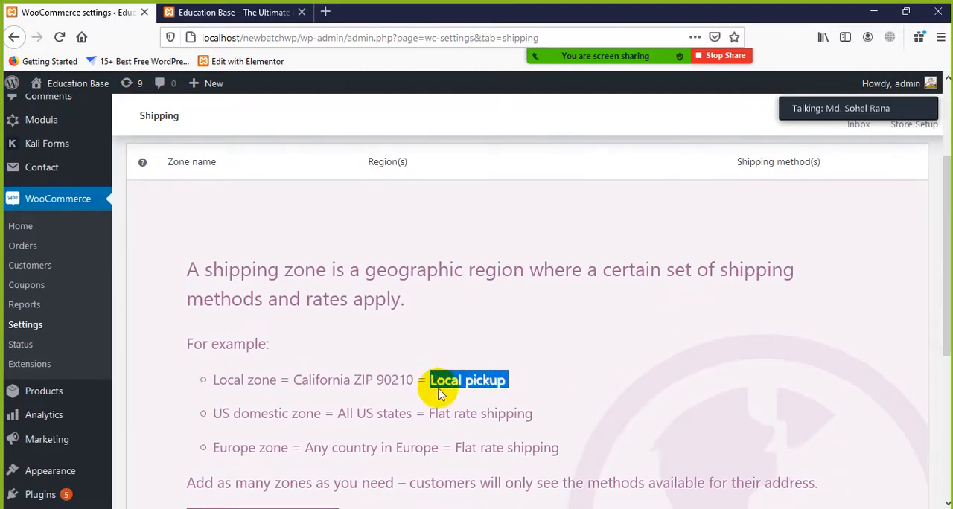
{"action": "left_click", "coordinate": [489, 411]}
{"action": "scroll", "coordinate": [491, 447], "scroll_direction": "down", "scroll_amount": 1}
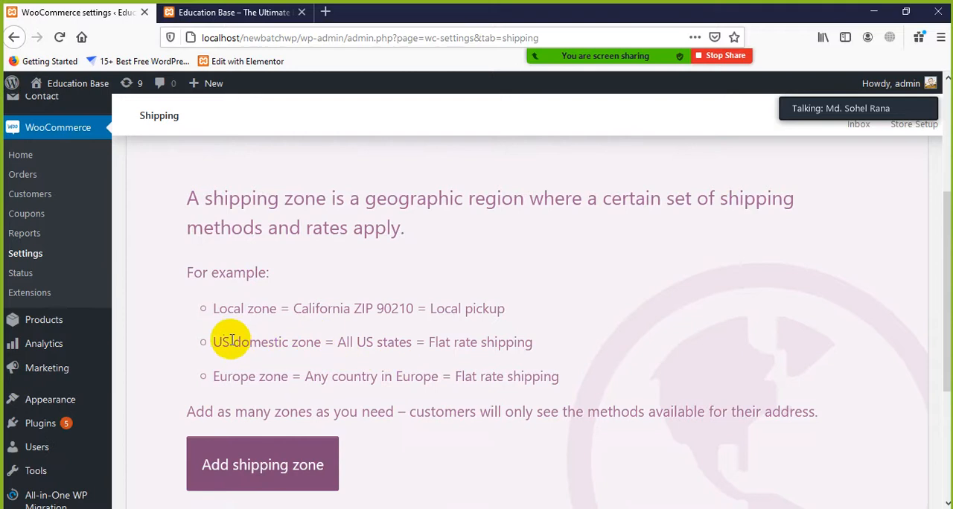
{"action": "left_click_drag", "start_coordinate": [213, 339], "coordinate": [425, 366]}
{"action": "left_click", "coordinate": [591, 372]}
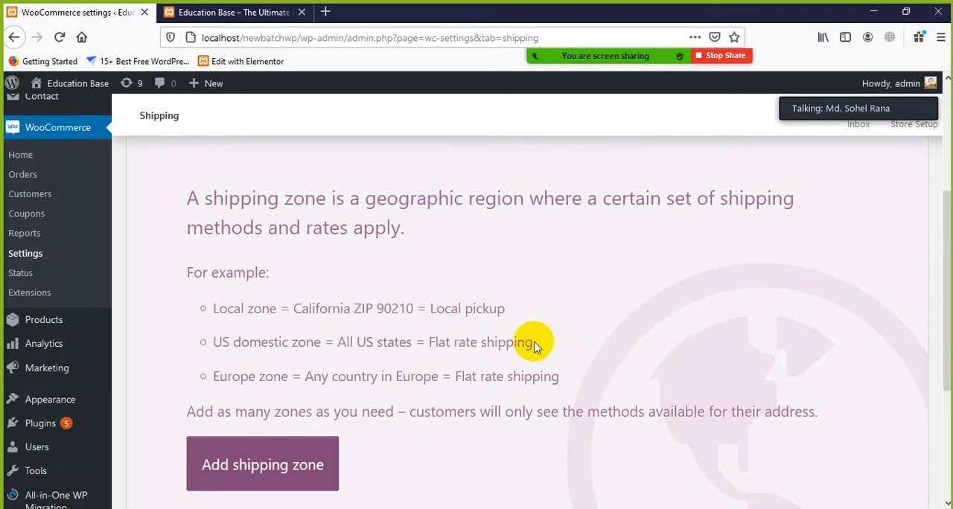
{"action": "left_click_drag", "start_coordinate": [531, 343], "coordinate": [487, 343]}
{"action": "left_click", "coordinate": [477, 357]}
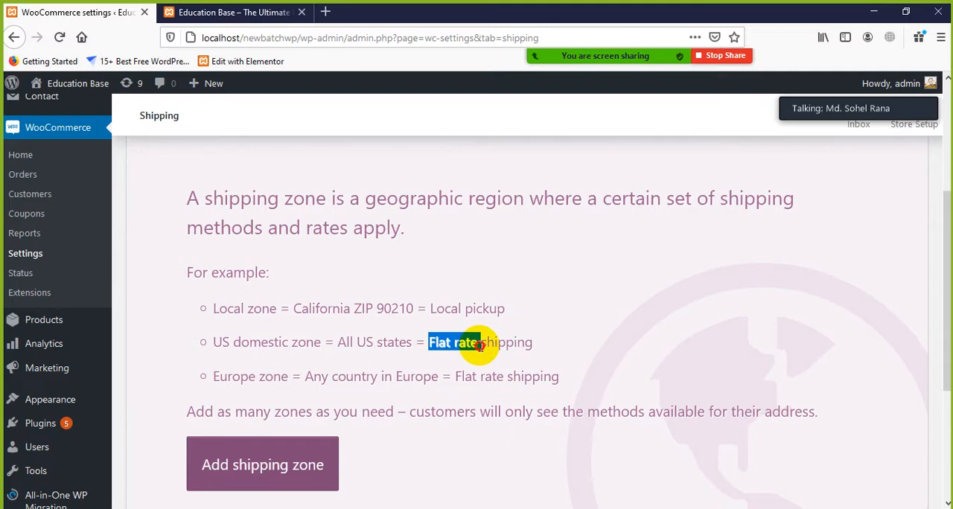
Copy "Flat rate" from the US domestic zone example and search Google in a new tab for "what is flat rate shipping"
{"action": "right_click", "coordinate": [471, 342]}
{"action": "left_click", "coordinate": [493, 351]}
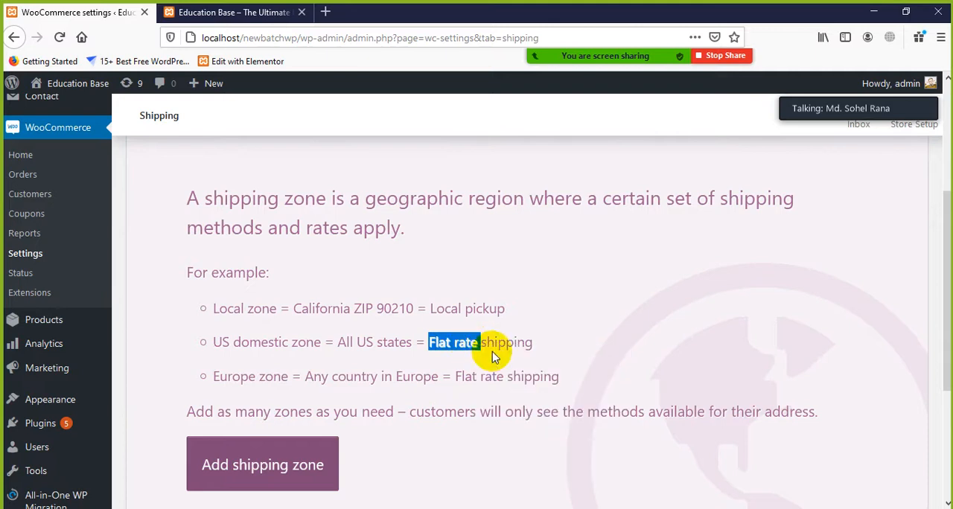
{"action": "left_click", "coordinate": [325, 12]}
{"action": "right_click", "coordinate": [351, 41]}
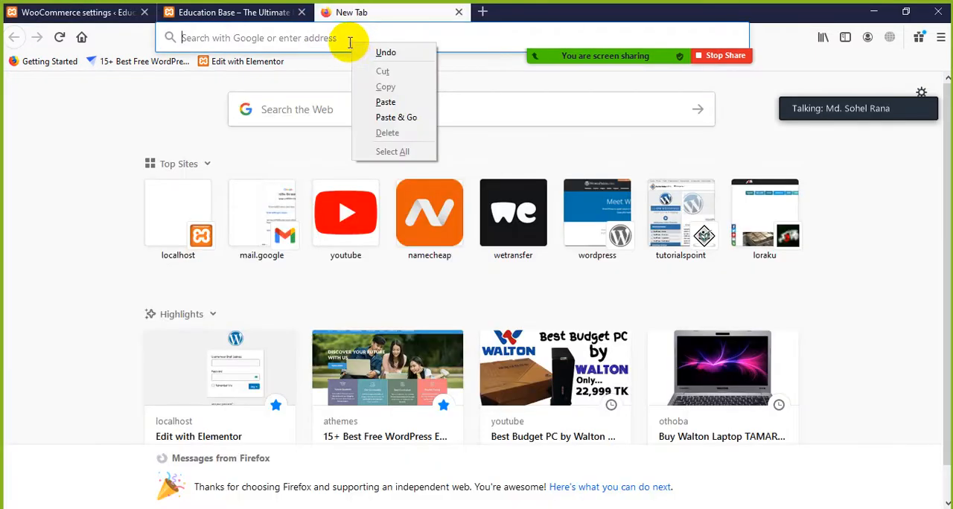
{"action": "left_click", "coordinate": [329, 38]}
{"action": "type", "text": "w"}
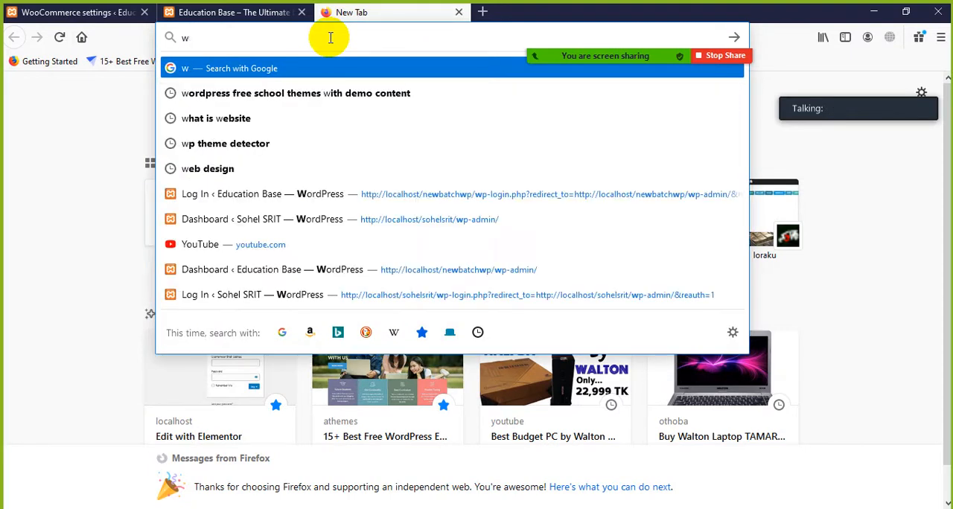
{"action": "type", "text": "ahhat is"}
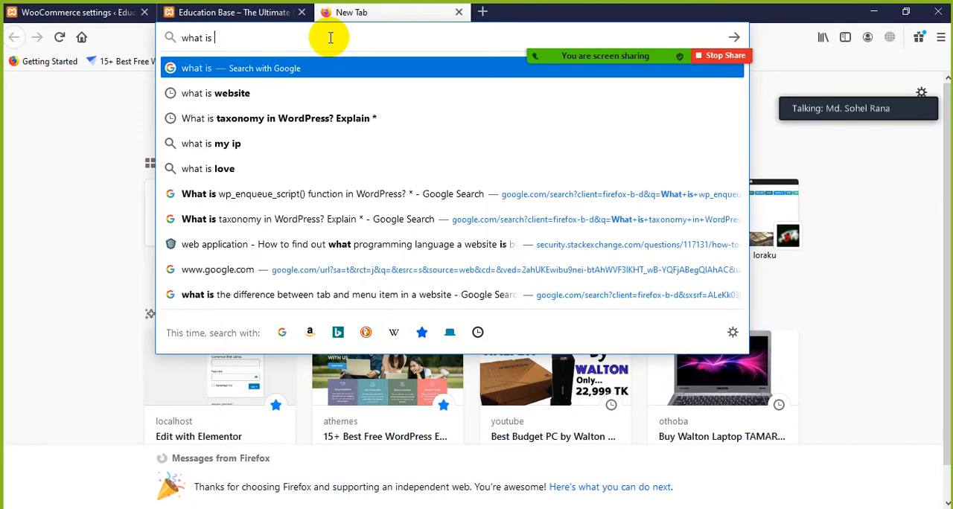
{"action": "type", "text": "Flat rate"}
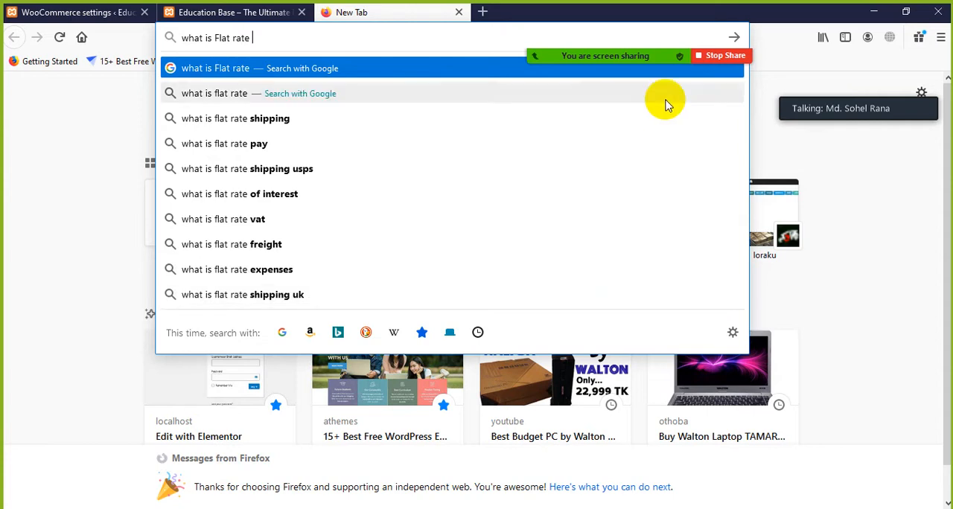
{"action": "left_click", "coordinate": [290, 124]}
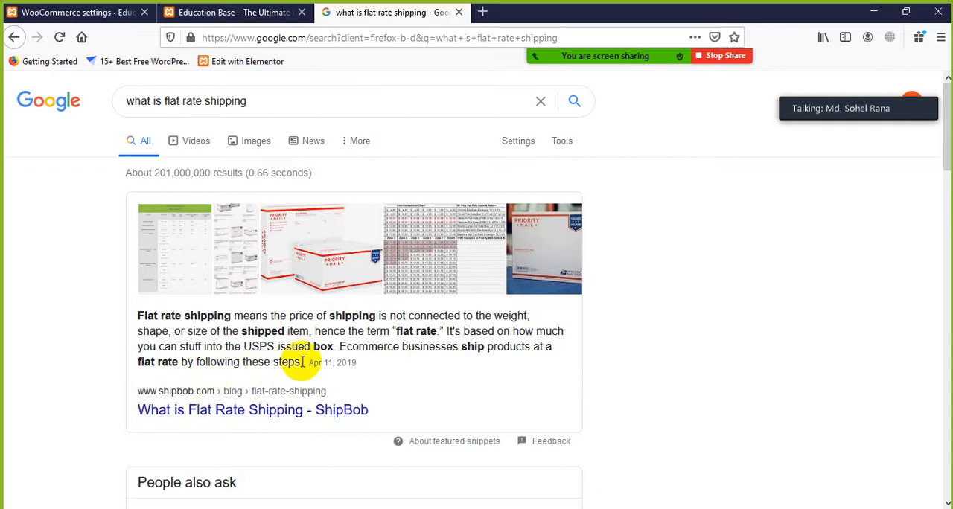
Read the featured ShipBob definition of flat rate shipping and the related questions in the search results
{"action": "scroll", "coordinate": [305, 373], "scroll_direction": "down", "scroll_amount": 3}
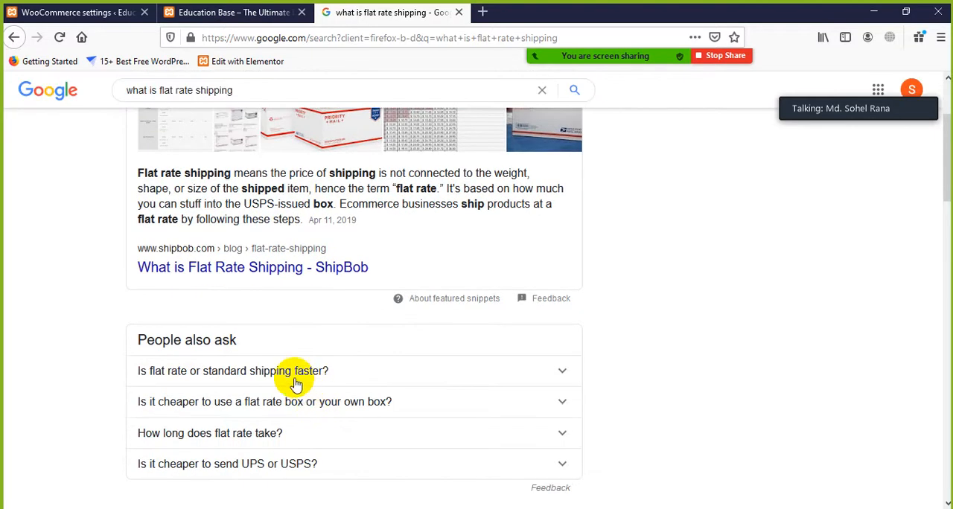
{"action": "scroll", "coordinate": [304, 372], "scroll_direction": "up", "scroll_amount": 2}
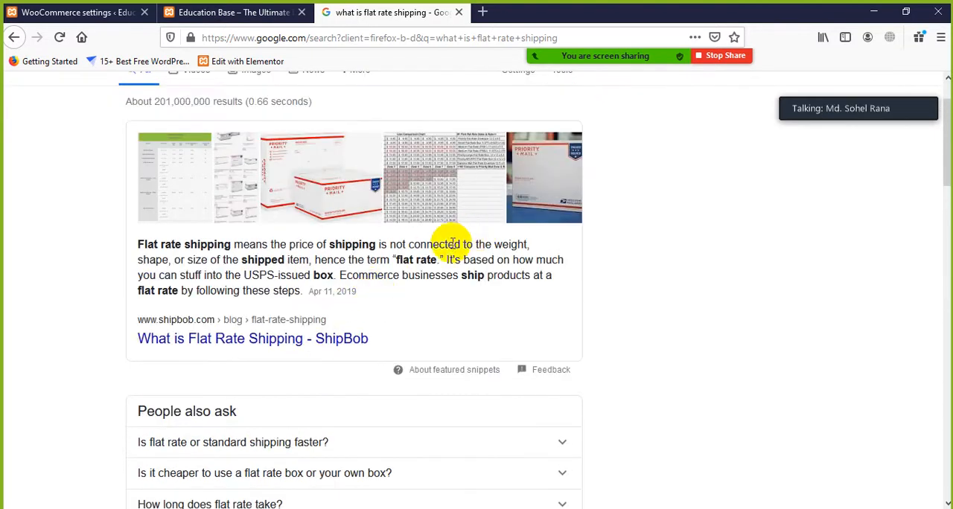
{"action": "left_click_drag", "start_coordinate": [450, 244], "coordinate": [485, 248]}
{"action": "left_click", "coordinate": [187, 250]}
{"action": "mouse_move", "coordinate": [171, 259]}
{"action": "left_mouse_down"}
{"action": "mouse_move", "coordinate": [257, 256]}
{"action": "mouse_move", "coordinate": [320, 276]}
{"action": "mouse_move", "coordinate": [340, 270]}
{"action": "mouse_move", "coordinate": [172, 244]}
{"action": "left_mouse_up"}
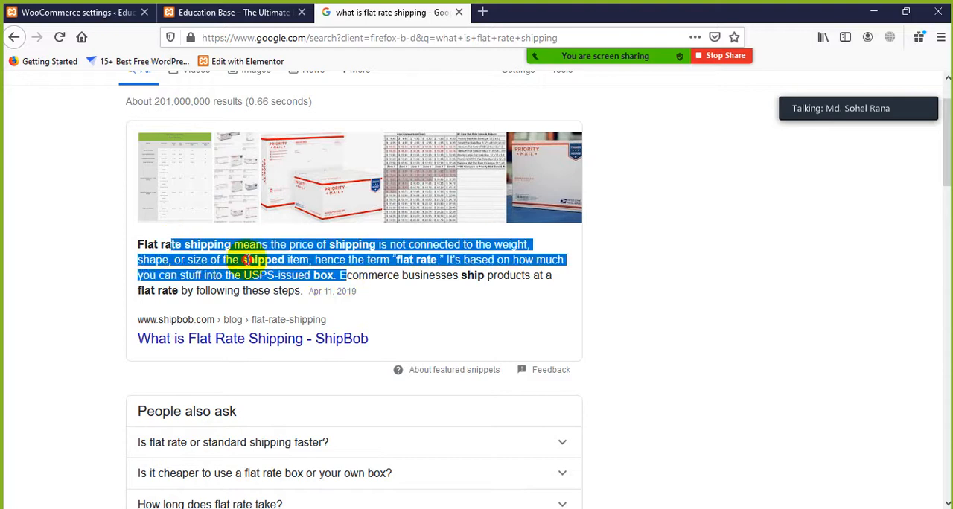
{"action": "left_click", "coordinate": [246, 260]}
Return to the WooCommerce shipping settings and start adding a new shipping zone
{"action": "left_click", "coordinate": [233, 13]}
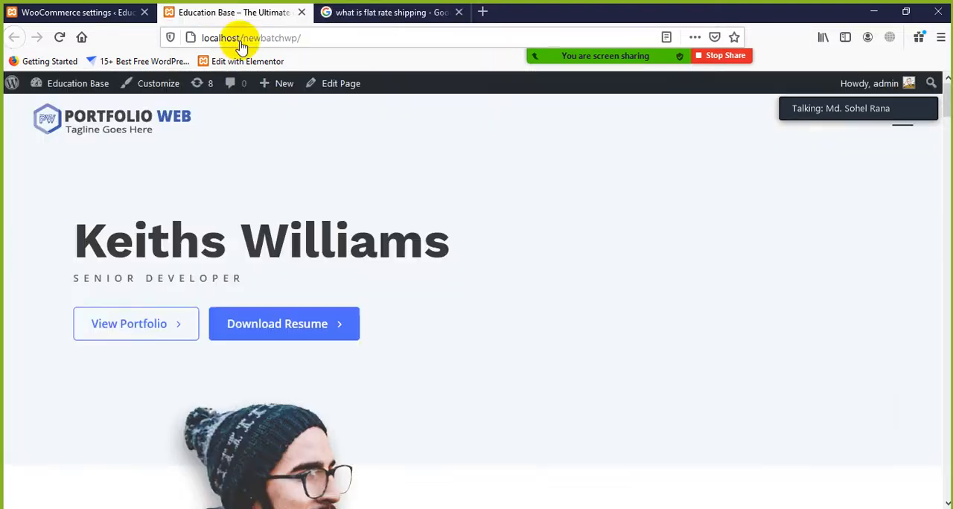
{"action": "left_click", "coordinate": [123, 13]}
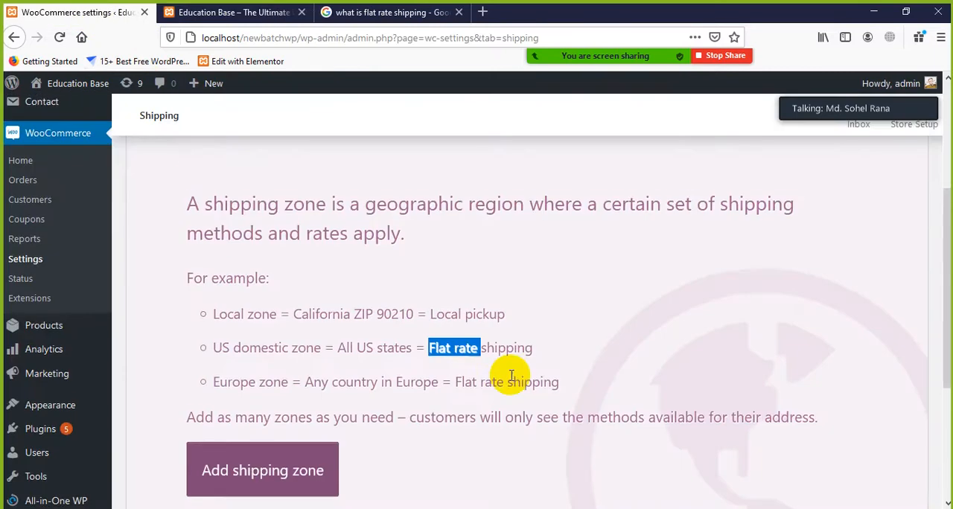
{"action": "scroll", "coordinate": [511, 376], "scroll_direction": "down", "scroll_amount": 5}
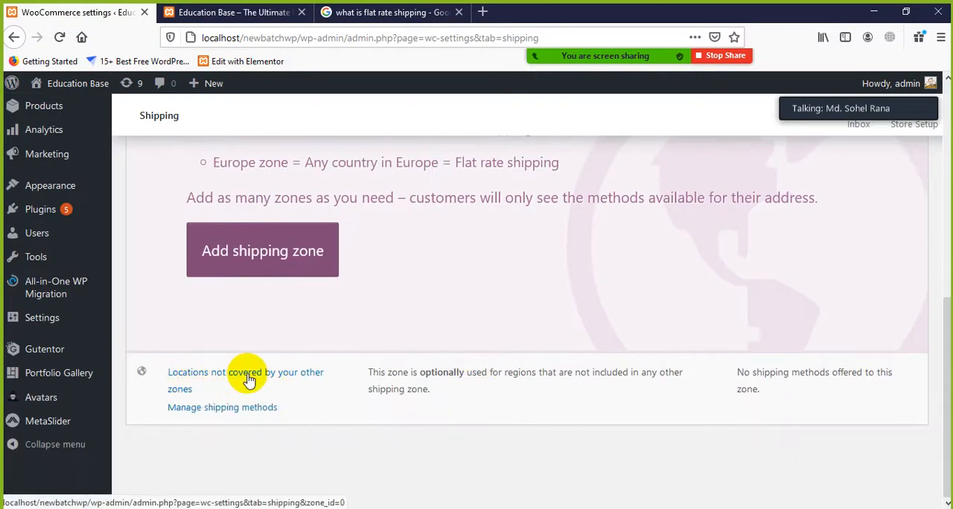
{"action": "left_click", "coordinate": [233, 262]}
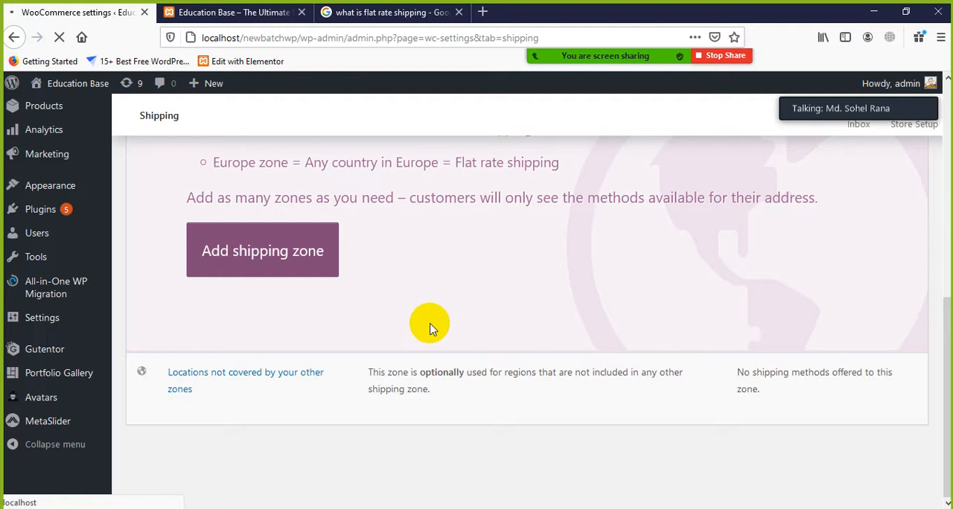
{"action": "scroll", "coordinate": [428, 324], "scroll_direction": "up", "scroll_amount": 7}
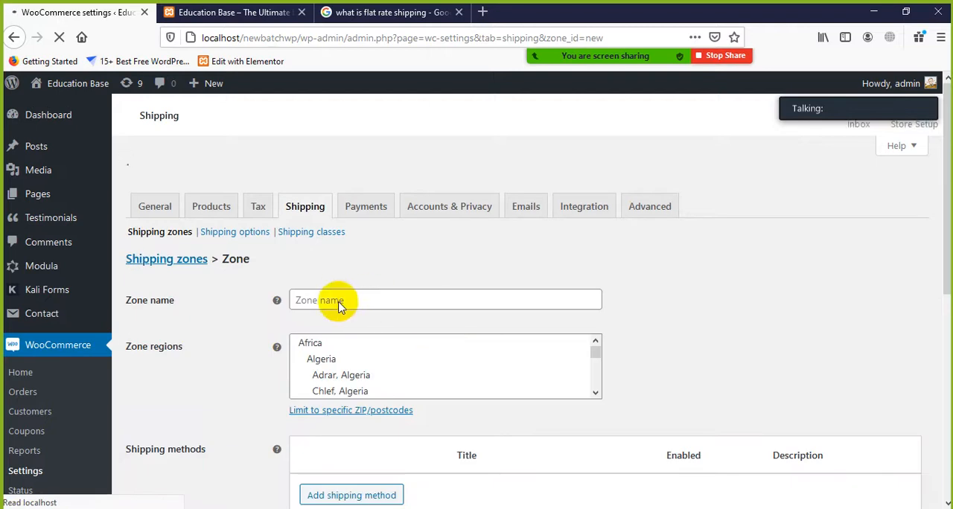
Look over the new zone's name, regions and shipping methods settings, and browse the list of available zone regions
{"action": "left_click", "coordinate": [333, 269]}
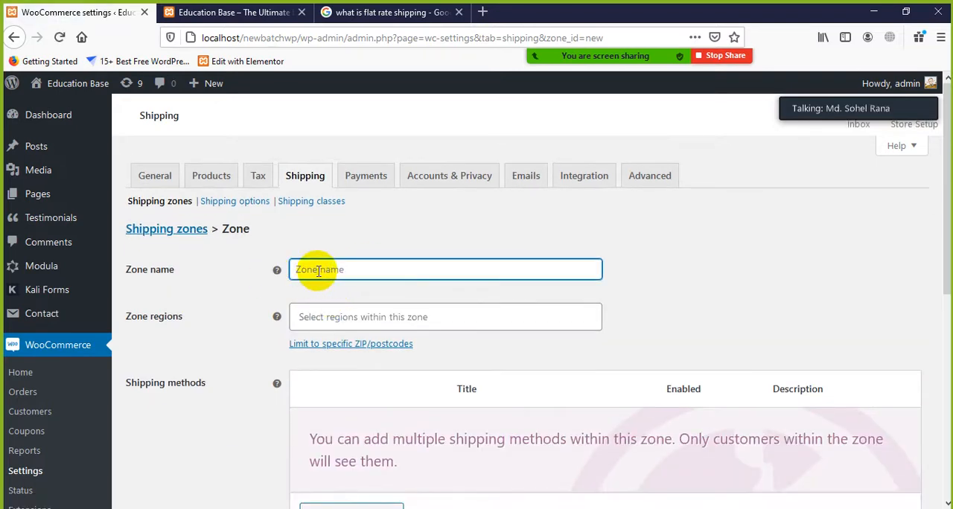
{"action": "left_click", "coordinate": [358, 314]}
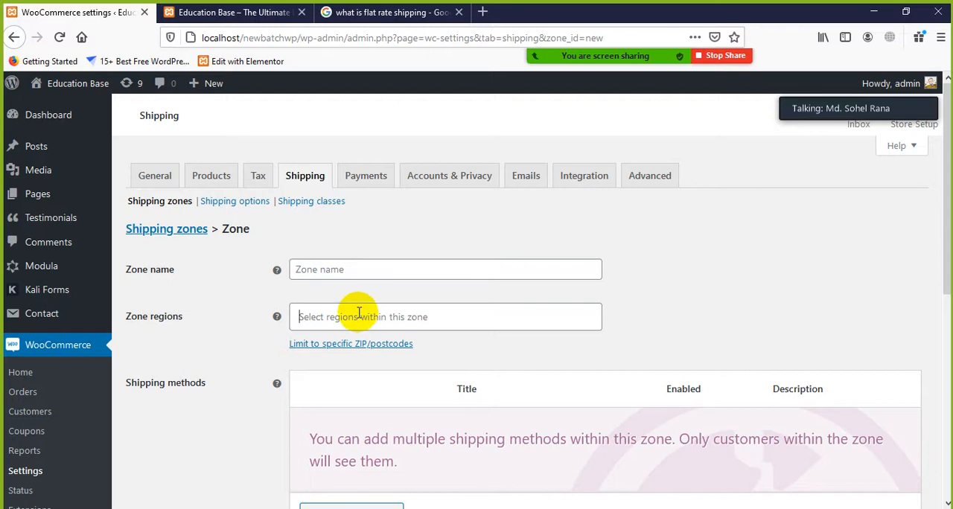
{"action": "left_click", "coordinate": [292, 305]}
{"action": "scroll", "coordinate": [239, 339], "scroll_direction": "down", "scroll_amount": 2}
{"action": "left_click", "coordinate": [239, 340]}
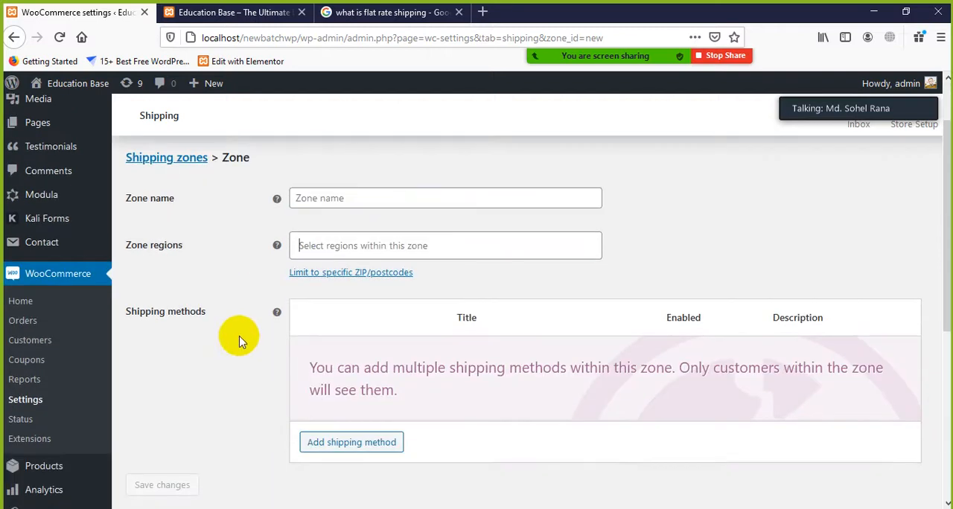
{"action": "left_click", "coordinate": [317, 201]}
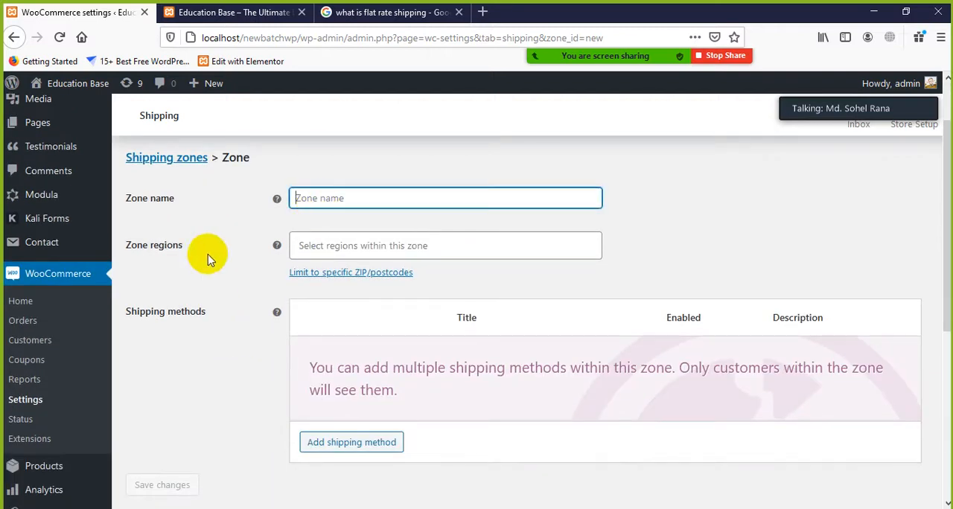
{"action": "left_click", "coordinate": [326, 254]}
{"action": "double_click", "coordinate": [329, 251]}
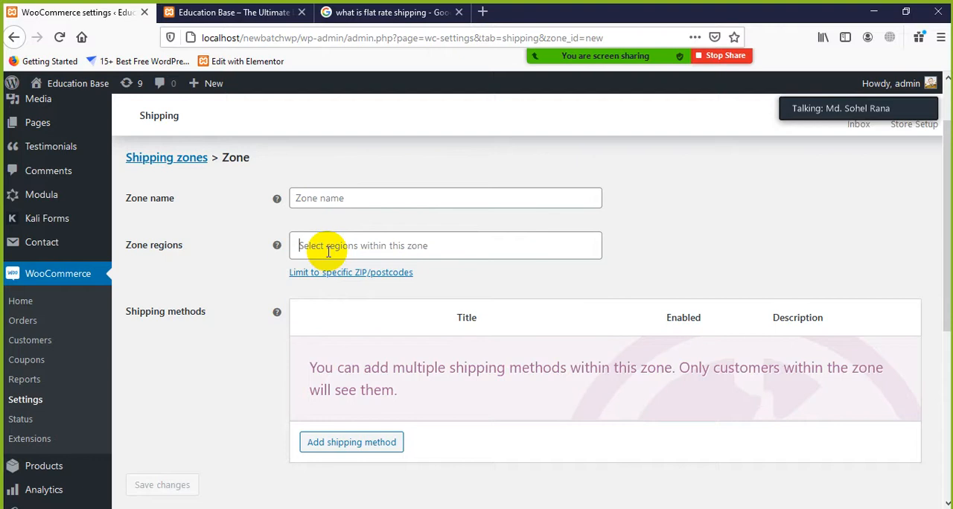
{"action": "left_click", "coordinate": [329, 252]}
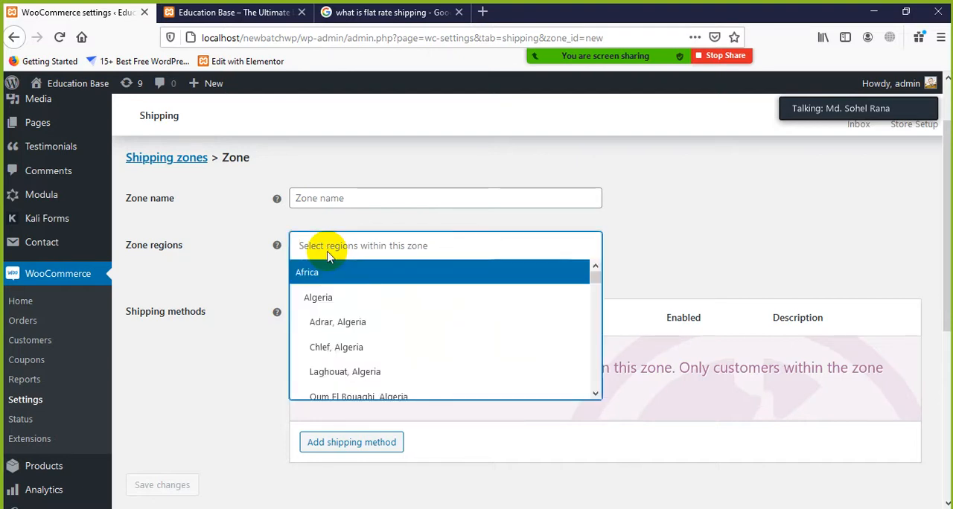
{"action": "scroll", "coordinate": [350, 328], "scroll_direction": "down", "scroll_amount": 3}
{"action": "scroll", "coordinate": [355, 335], "scroll_direction": "down", "scroll_amount": 10}
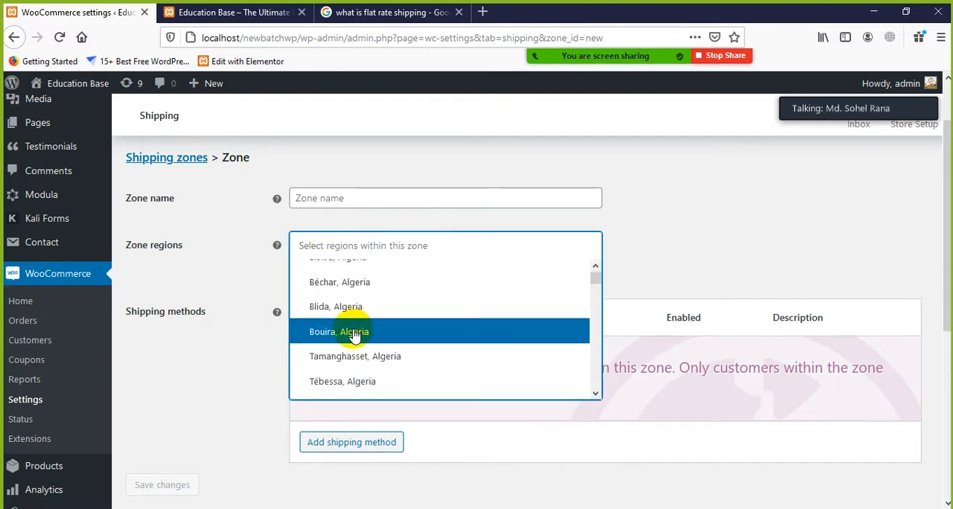
{"action": "scroll", "coordinate": [355, 344], "scroll_direction": "down", "scroll_amount": 8}
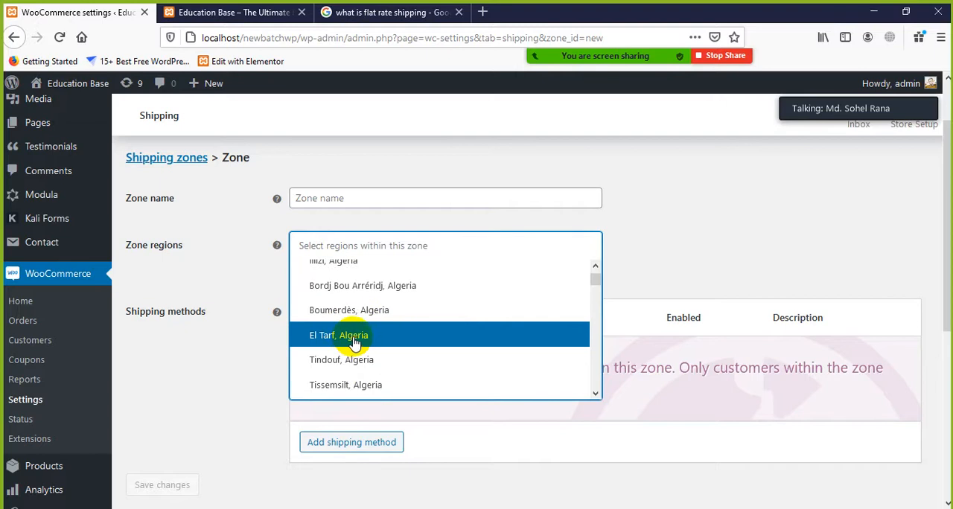
{"action": "scroll", "coordinate": [358, 347], "scroll_direction": "down", "scroll_amount": 2}
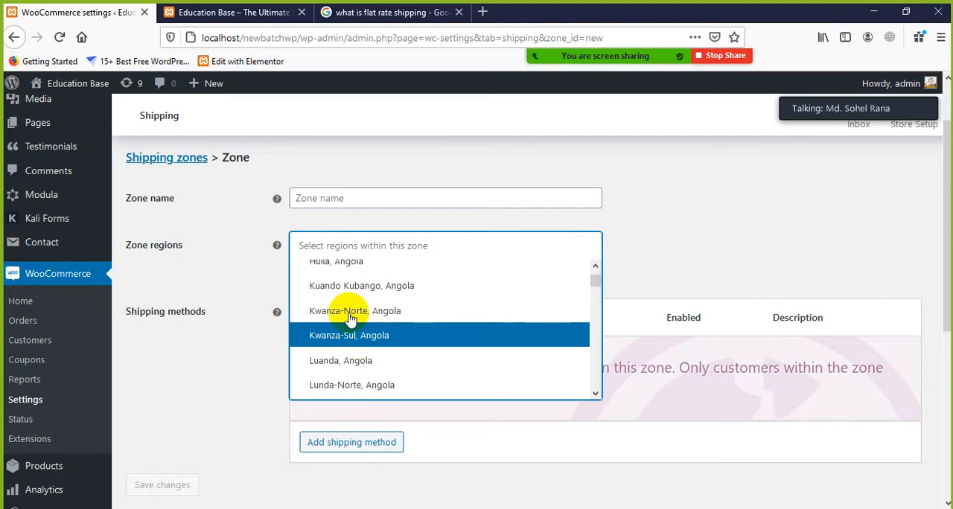
{"action": "left_click", "coordinate": [319, 198]}
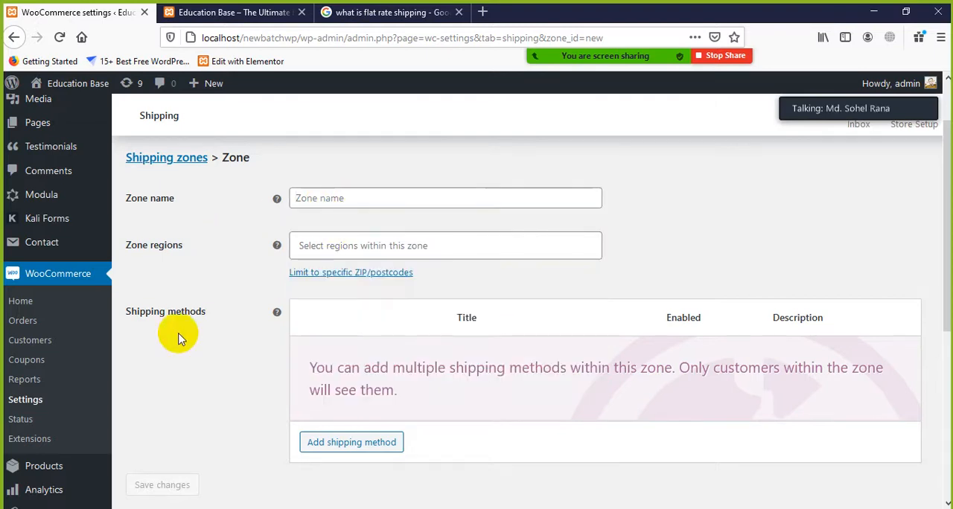
Check the Free shipping option, then add Flat rate as the new zone's shipping method
{"action": "scroll", "coordinate": [298, 335], "scroll_direction": "down", "scroll_amount": 2}
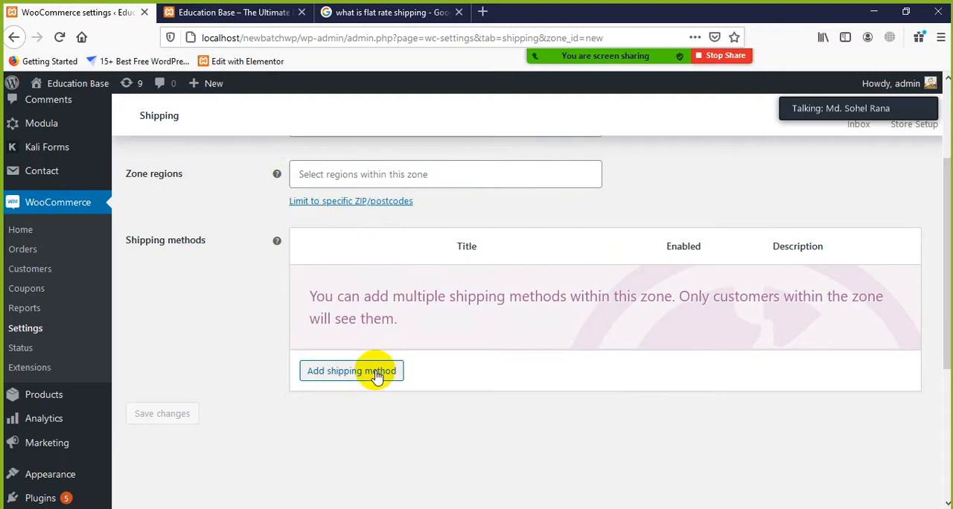
{"action": "left_click", "coordinate": [377, 374]}
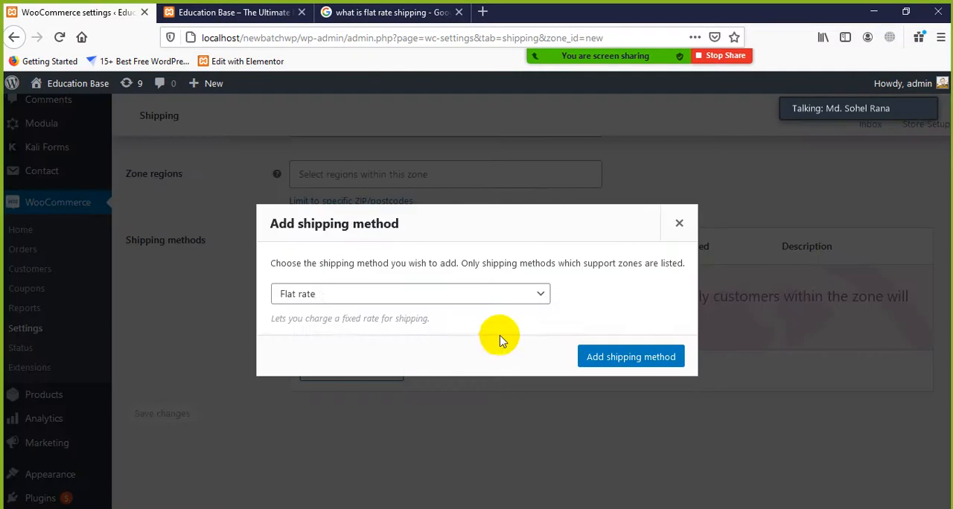
{"action": "left_click", "coordinate": [334, 298]}
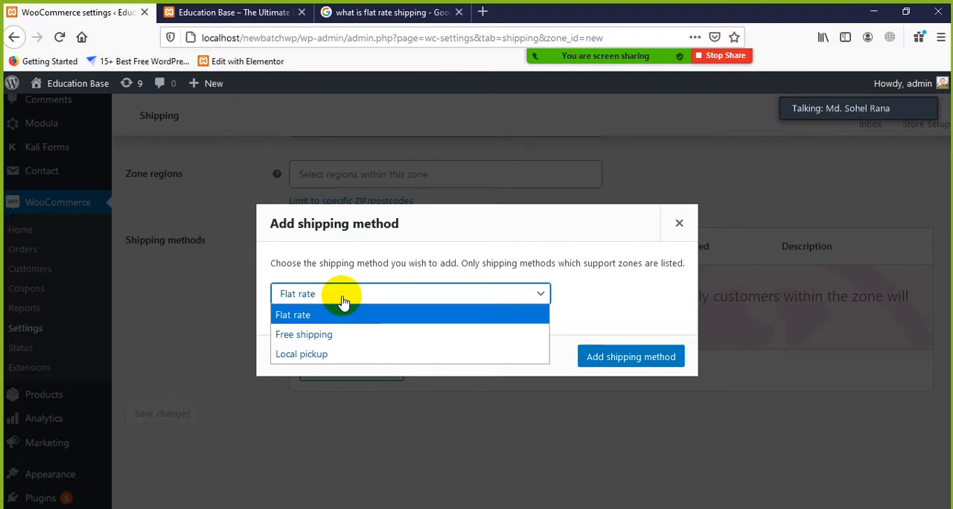
{"action": "left_click", "coordinate": [311, 336]}
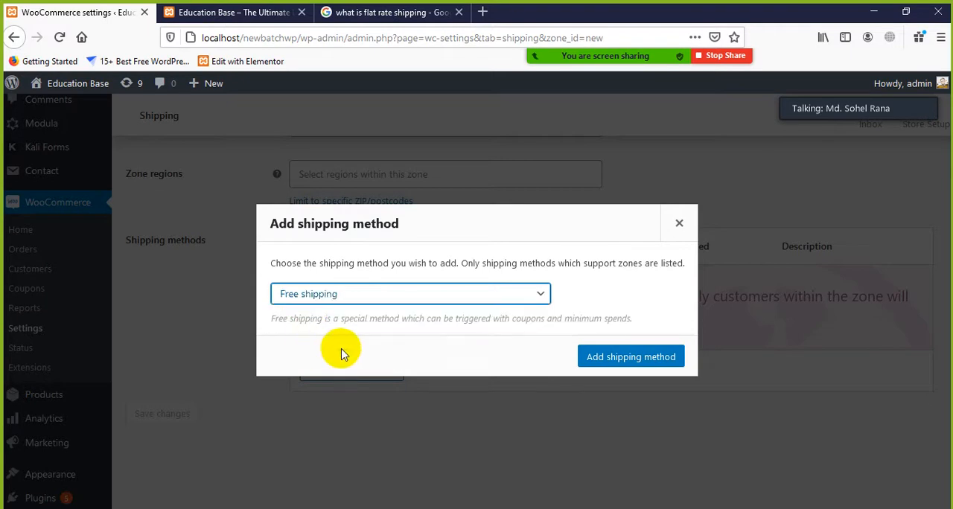
{"action": "left_click", "coordinate": [391, 298]}
{"action": "left_click", "coordinate": [320, 315]}
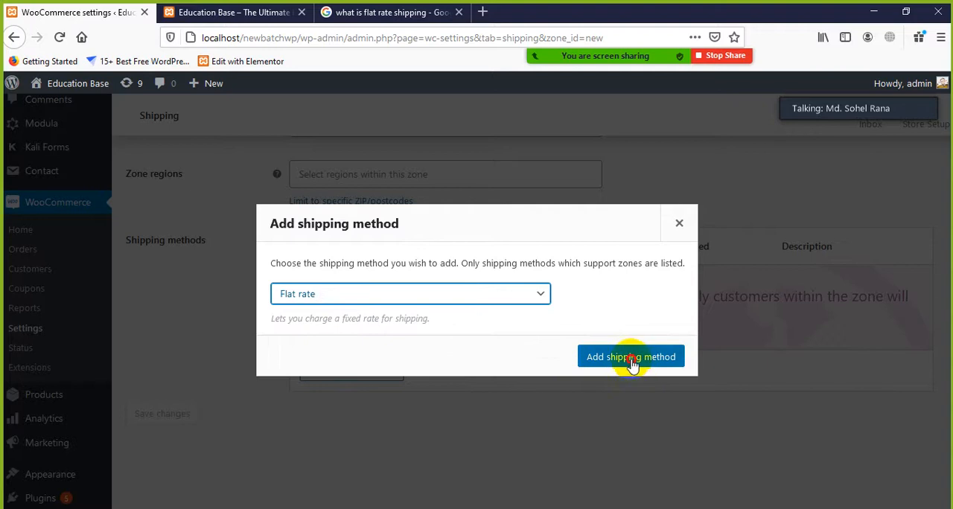
{"action": "left_click", "coordinate": [632, 357]}
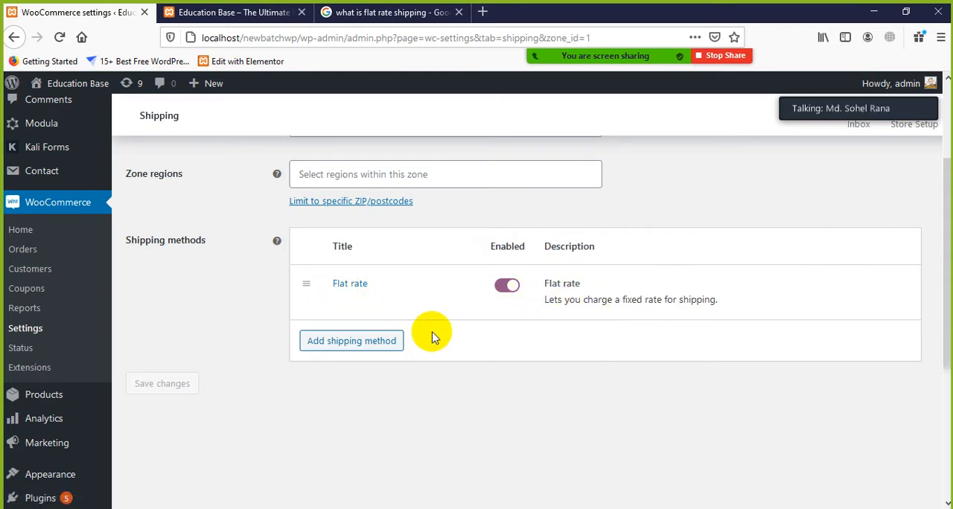
Name the new shipping zone Bangladesh
{"action": "scroll", "coordinate": [386, 352], "scroll_direction": "up", "scroll_amount": 3}
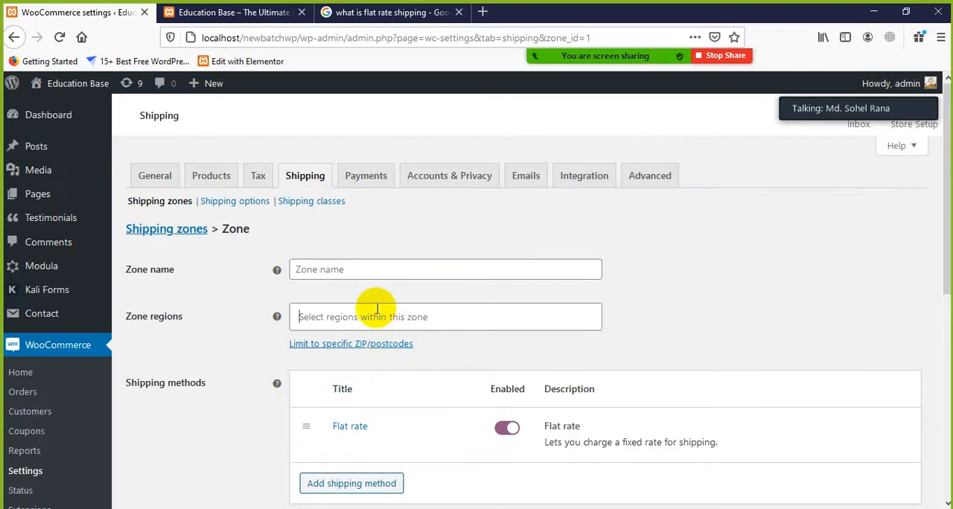
{"action": "left_click", "coordinate": [377, 309]}
{"action": "left_click", "coordinate": [371, 267]}
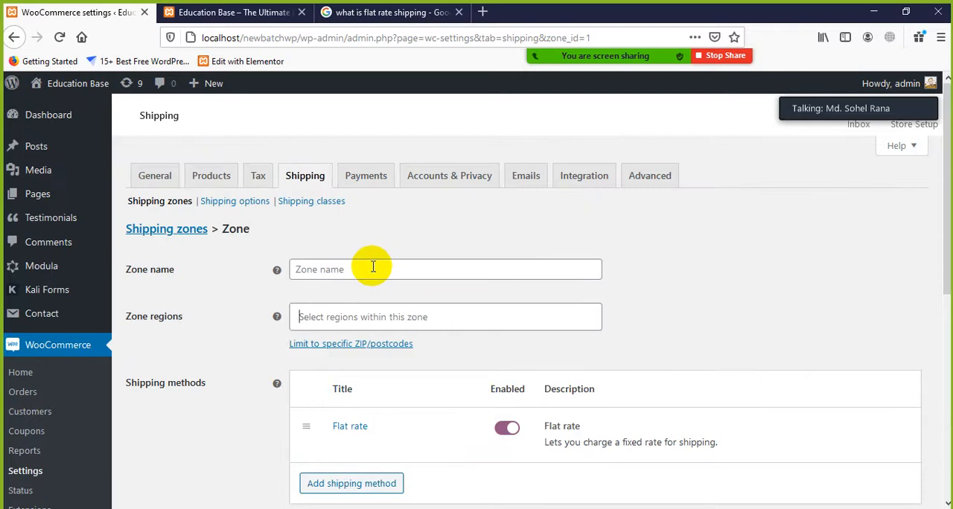
{"action": "left_click", "coordinate": [373, 266]}
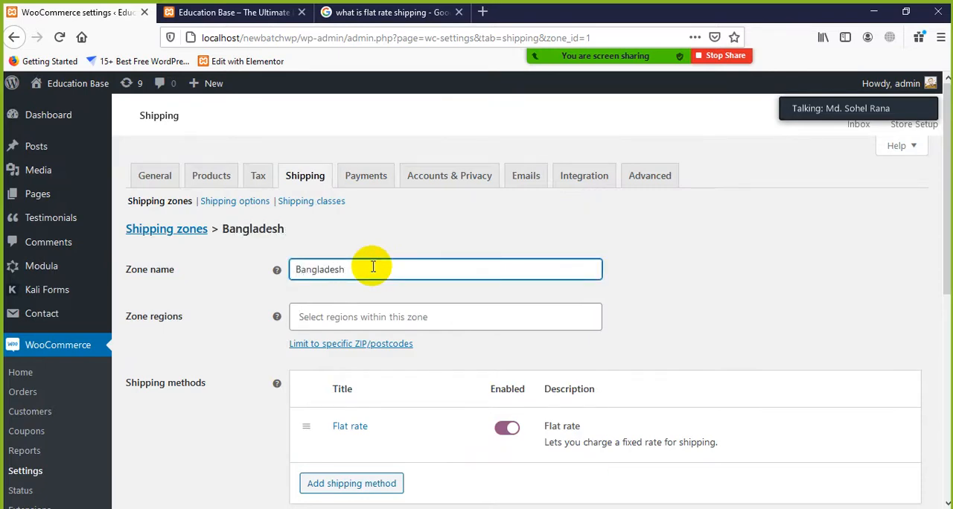
Search the zone regions for Bangladesh, browse its districts and add Rajshahi, Bangladesh to the zone
{"action": "left_click", "coordinate": [396, 316]}
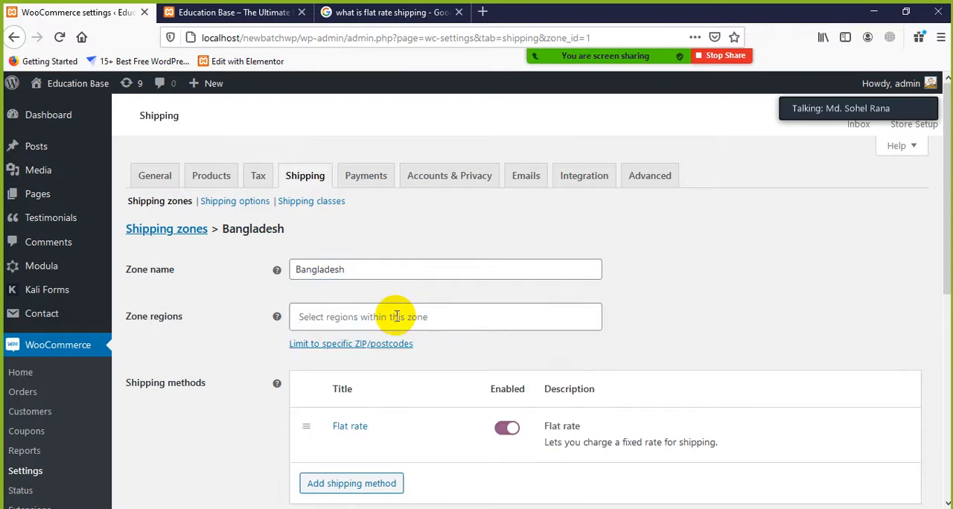
{"action": "left_click", "coordinate": [396, 316]}
{"action": "left_click", "coordinate": [396, 316]}
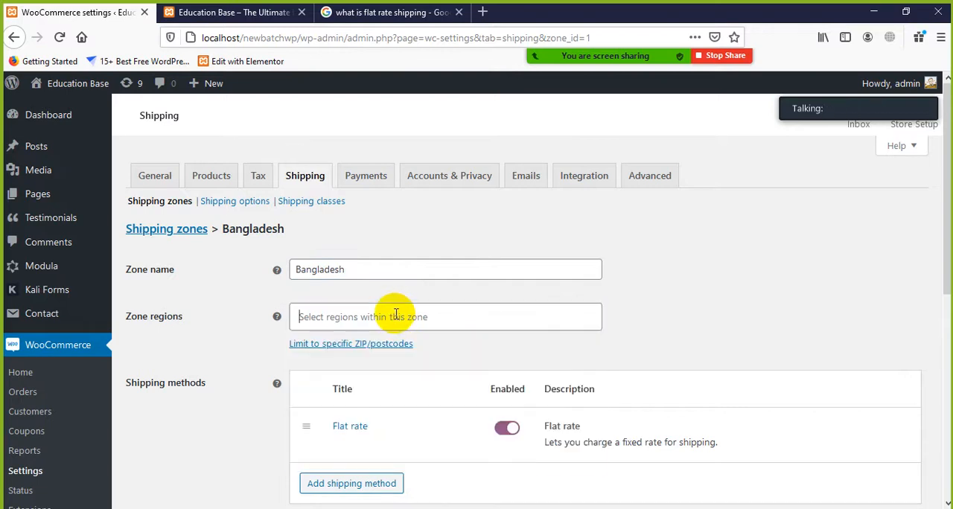
{"action": "left_click", "coordinate": [396, 316]}
{"action": "type", "text": "Bangladesh"}
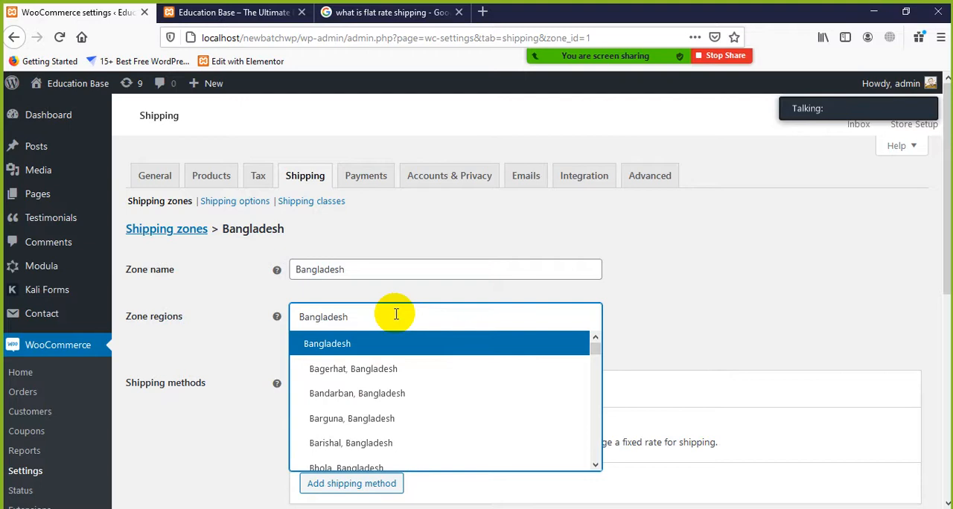
{"action": "scroll", "coordinate": [372, 389], "scroll_direction": "down", "scroll_amount": 3}
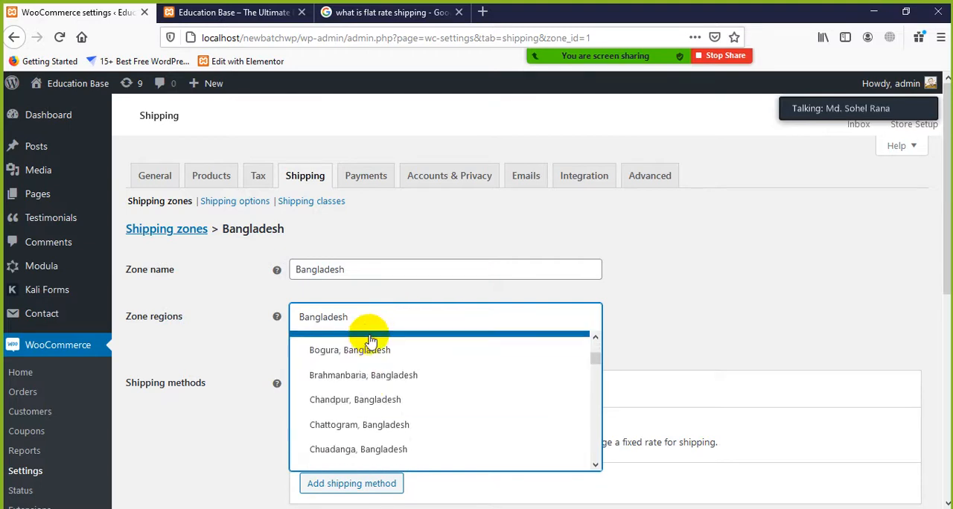
{"action": "scroll", "coordinate": [376, 387], "scroll_direction": "down", "scroll_amount": 15}
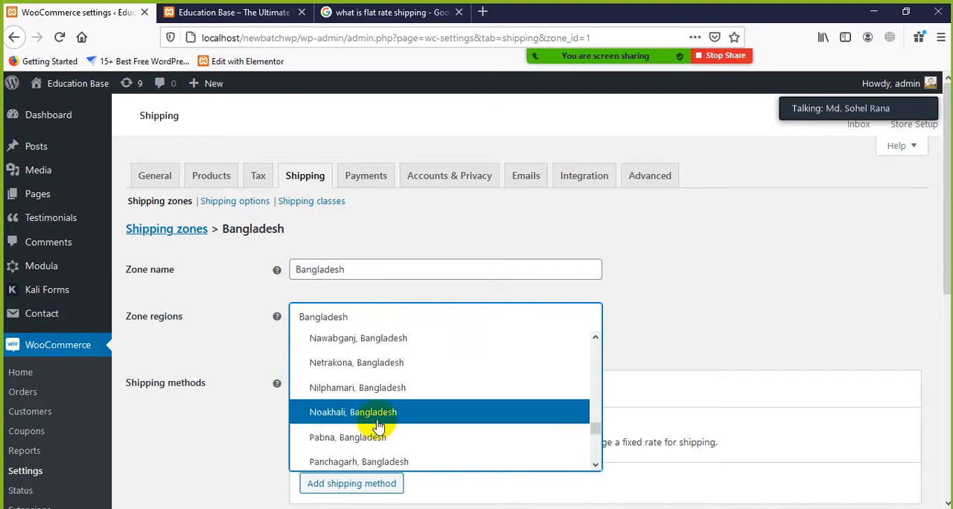
{"action": "scroll", "coordinate": [378, 425], "scroll_direction": "down", "scroll_amount": 5}
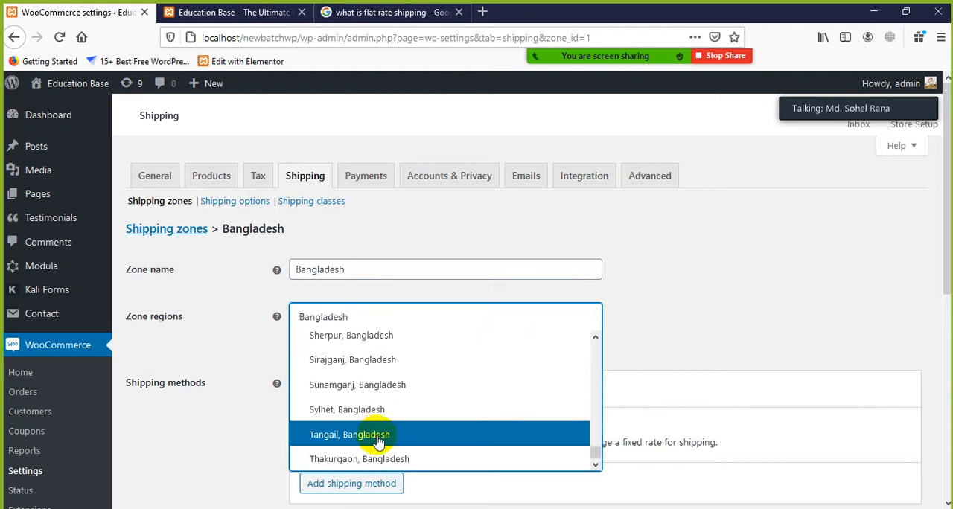
{"action": "scroll", "coordinate": [379, 436], "scroll_direction": "up", "scroll_amount": 3}
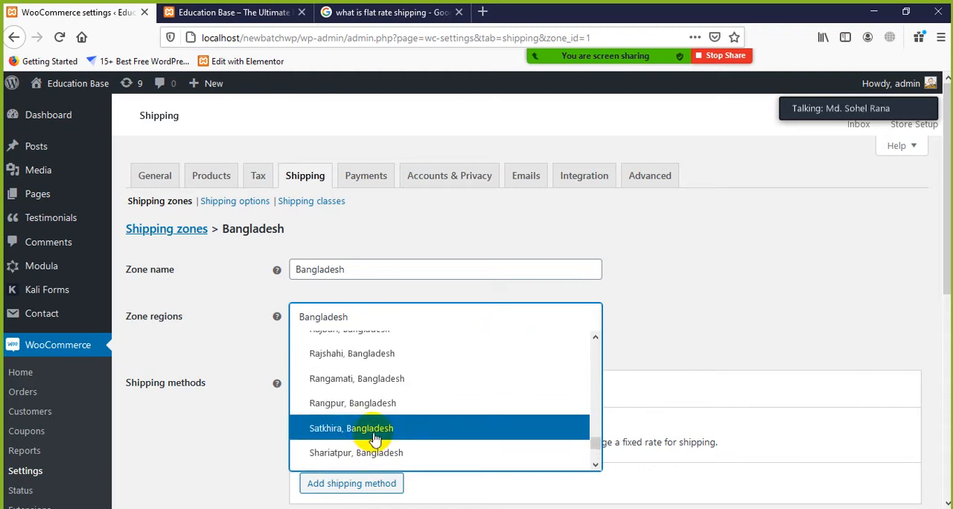
{"action": "left_click", "coordinate": [372, 353]}
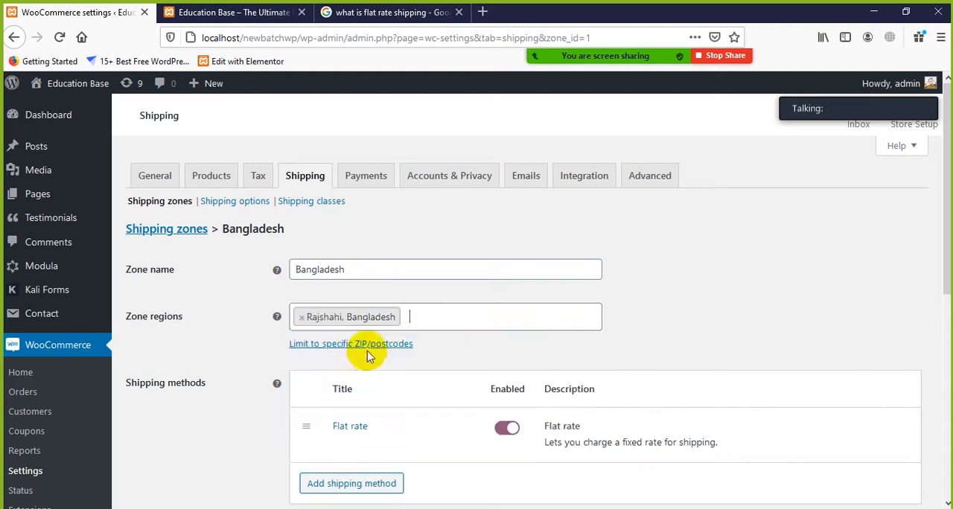
Add Rangamati, Bangladesh and Rangpur, Bangladesh to the Bangladesh shipping zone's regions
{"action": "left_click", "coordinate": [438, 320]}
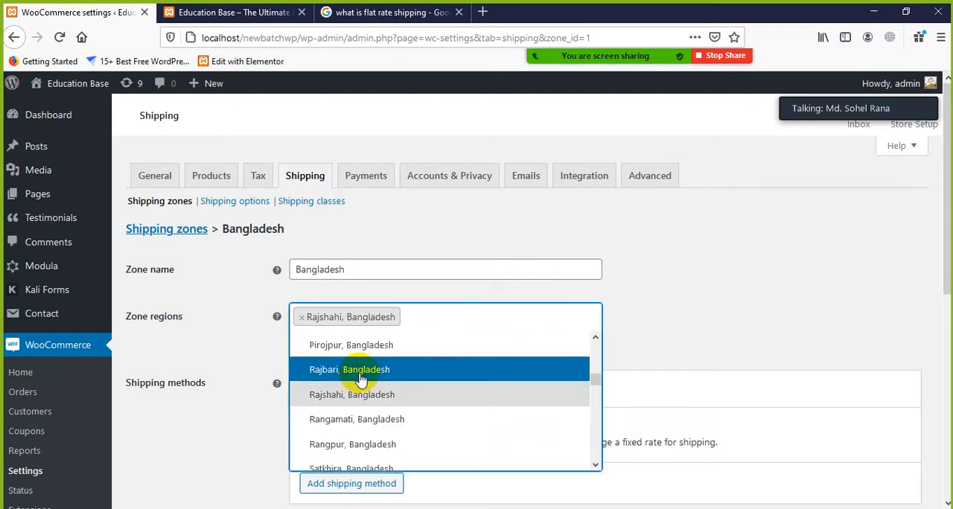
{"action": "left_click", "coordinate": [362, 422]}
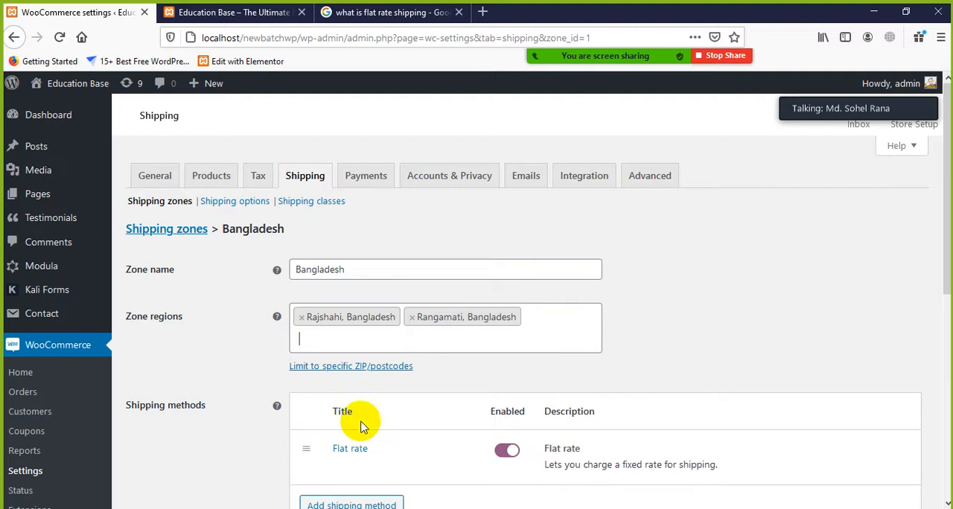
{"action": "left_click", "coordinate": [457, 344]}
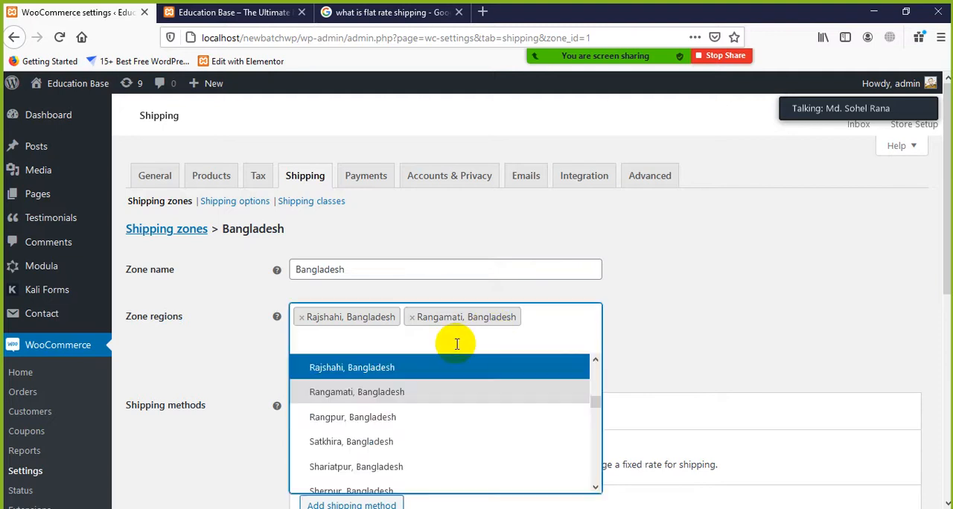
{"action": "left_click", "coordinate": [386, 422]}
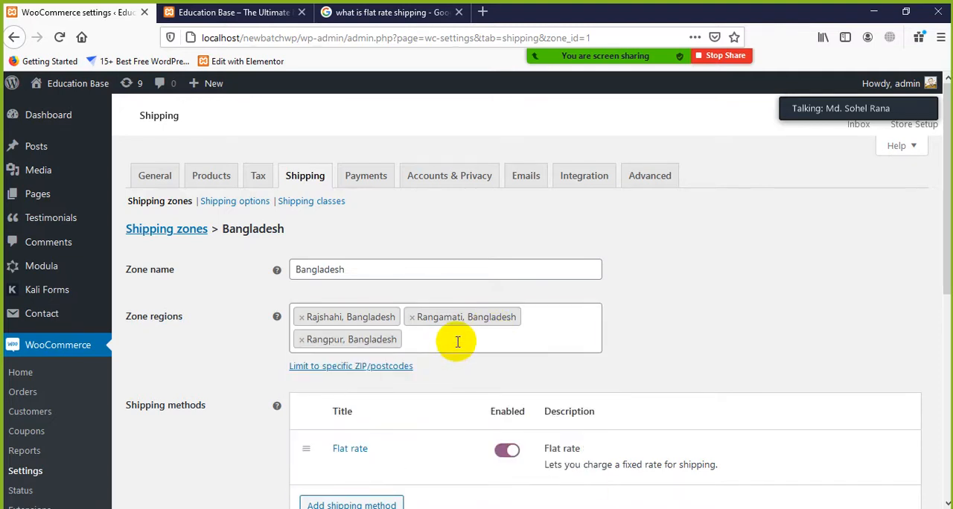
Browse the Bangladeshi districts in the zone regions list and add Chattogram, Bangladesh to the zone
{"action": "type", "text": "d"}
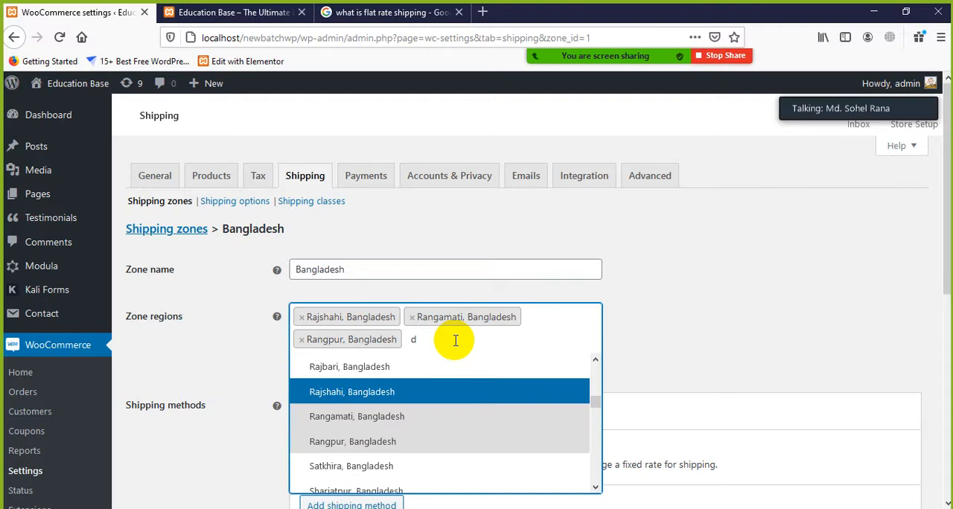
{"action": "key", "text": "BackSpace"}
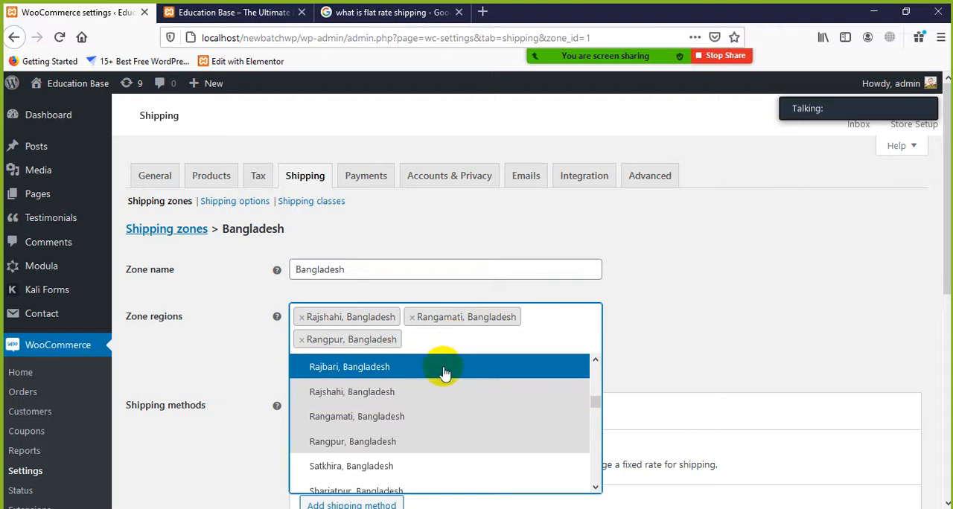
{"action": "scroll", "coordinate": [436, 406], "scroll_direction": "up", "scroll_amount": 5}
{"action": "scroll", "coordinate": [435, 405], "scroll_direction": "up", "scroll_amount": 15}
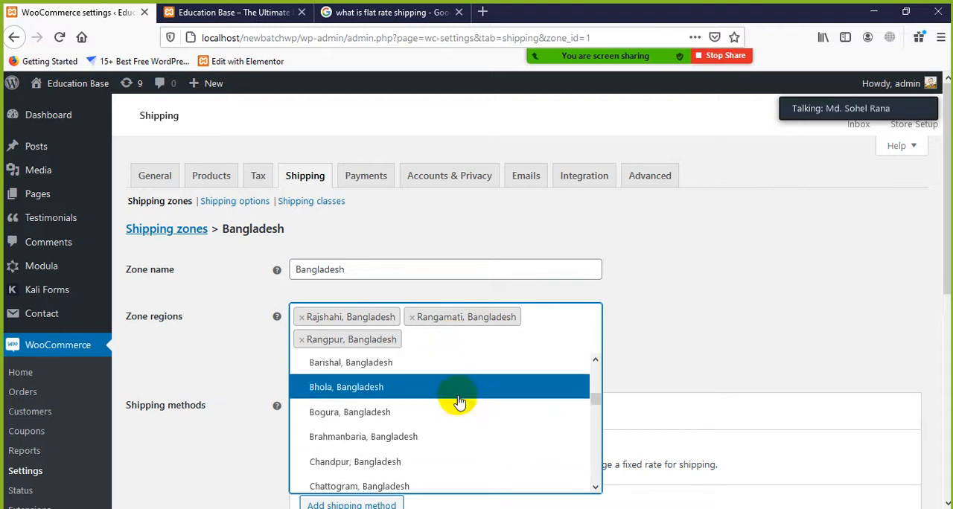
{"action": "scroll", "coordinate": [349, 410], "scroll_direction": "down", "scroll_amount": 10}
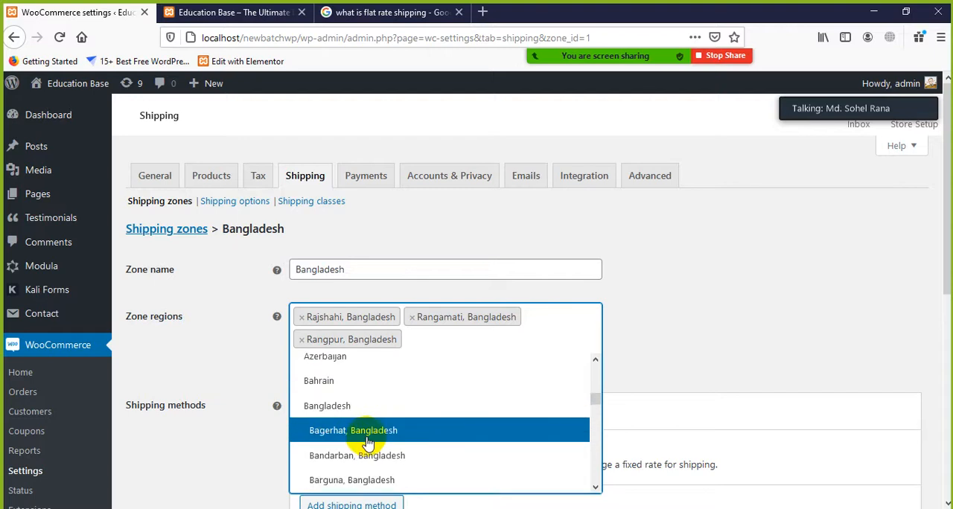
{"action": "left_click", "coordinate": [358, 421]}
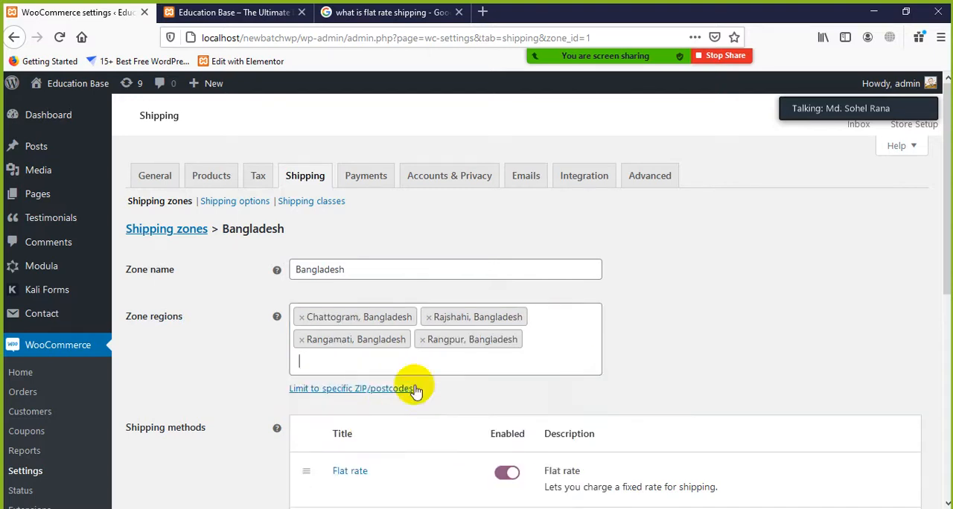
Add Cumilla, Bangladesh and Cox's Bazar, Bangladesh to the zone regions, and save the shipping zone
{"action": "left_click", "coordinate": [417, 362]}
{"action": "left_click", "coordinate": [416, 361]}
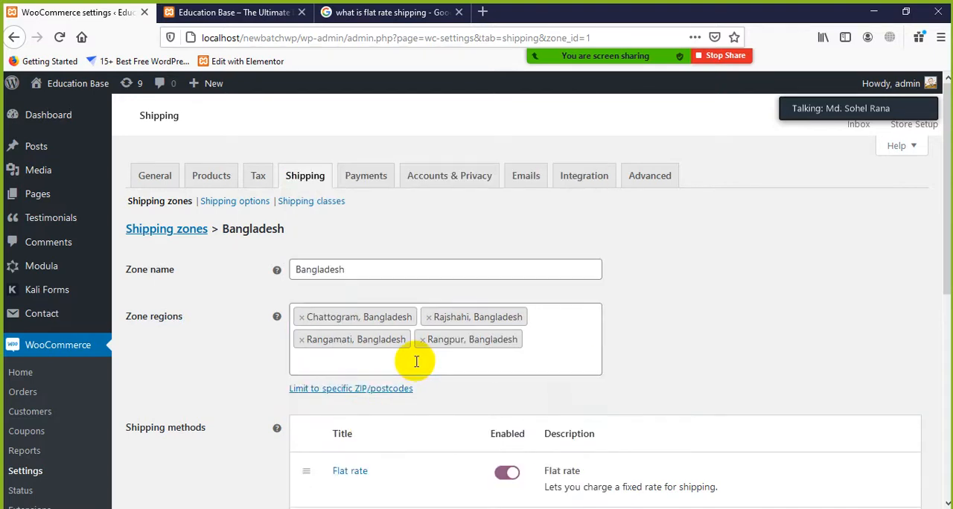
{"action": "left_click", "coordinate": [415, 361]}
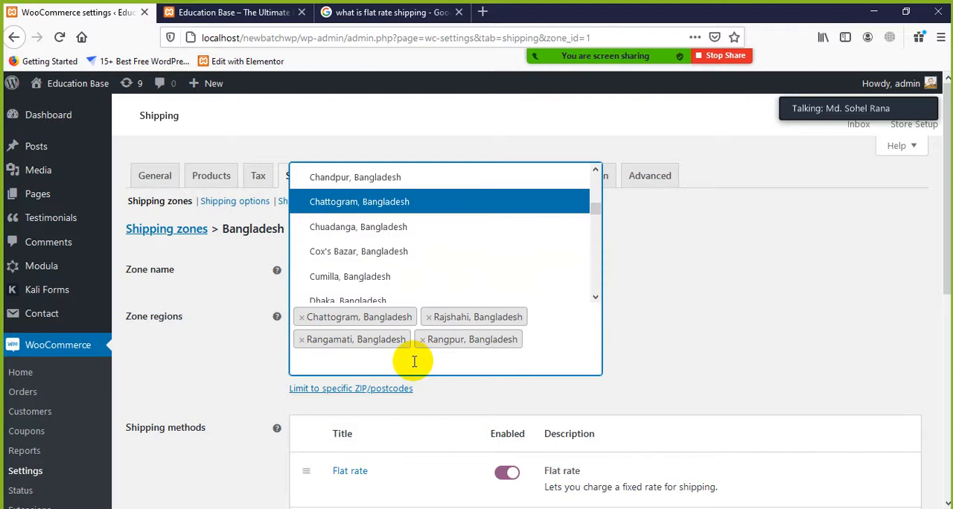
{"action": "left_click", "coordinate": [404, 333]}
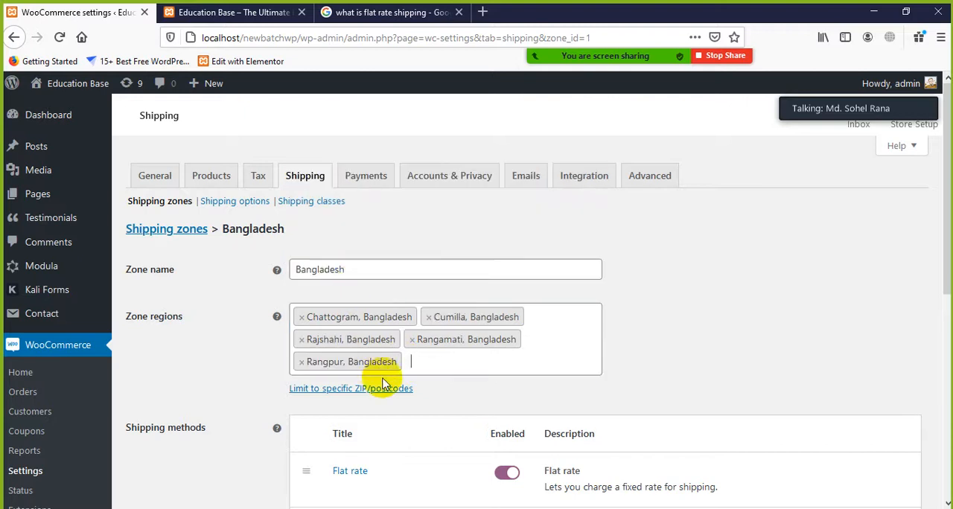
{"action": "left_click", "coordinate": [430, 366]}
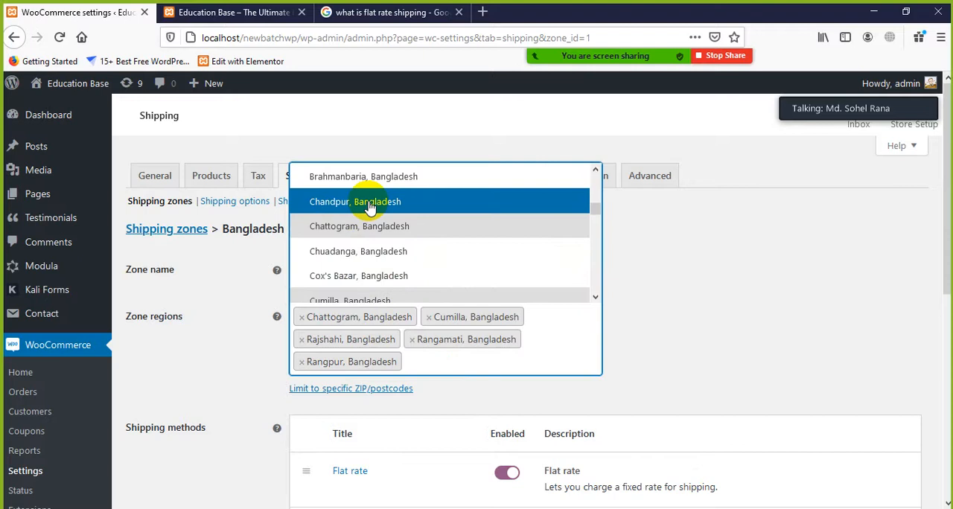
{"action": "left_click", "coordinate": [362, 276]}
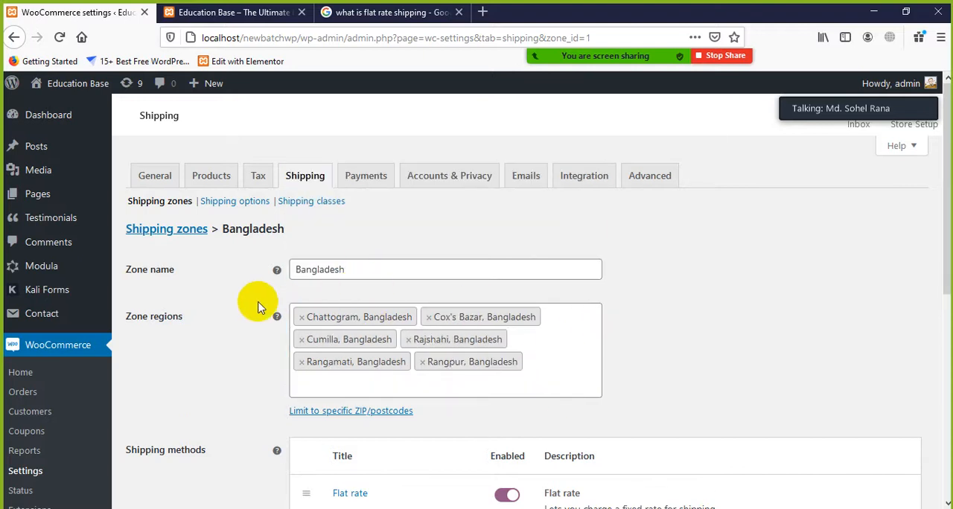
{"action": "scroll", "coordinate": [250, 341], "scroll_direction": "down", "scroll_amount": 3}
{"action": "left_click", "coordinate": [161, 450]}
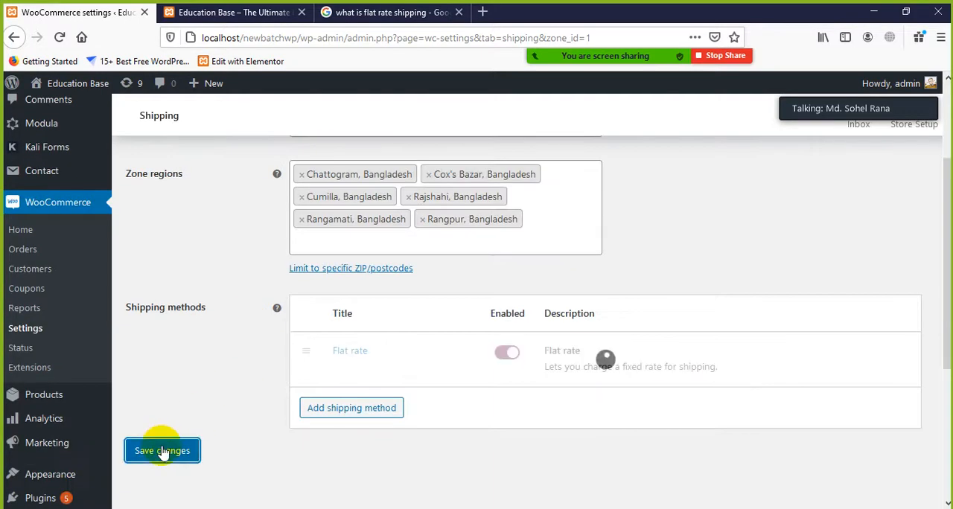
Open the shipping options and review the calculations, shipping destination and debug mode settings
{"action": "scroll", "coordinate": [640, 328], "scroll_direction": "up", "scroll_amount": 3}
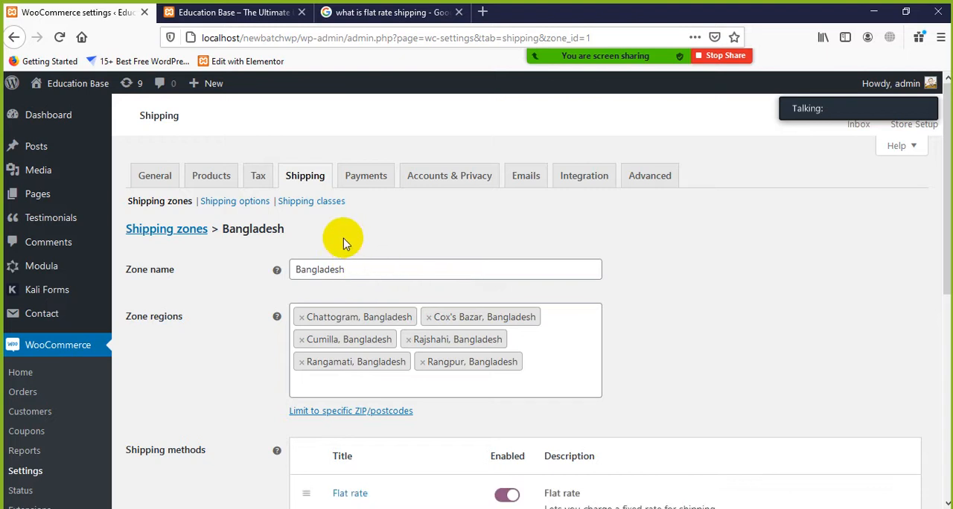
{"action": "left_click", "coordinate": [250, 202]}
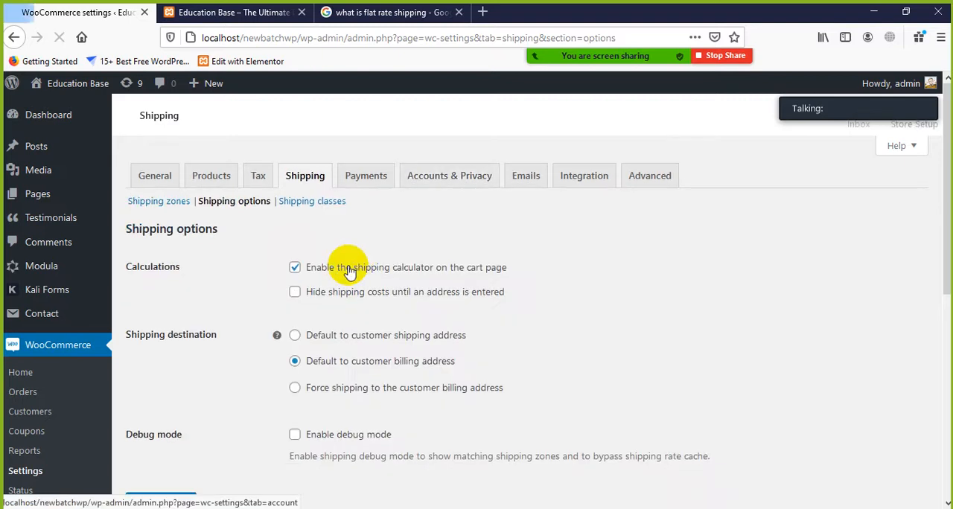
{"action": "scroll", "coordinate": [376, 308], "scroll_direction": "down", "scroll_amount": 1}
{"action": "scroll", "coordinate": [372, 309], "scroll_direction": "down", "scroll_amount": 1}
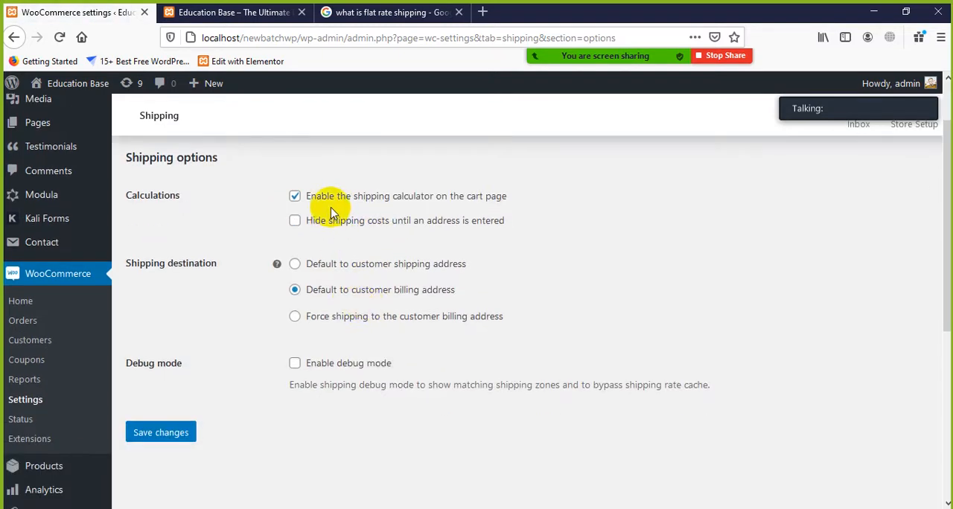
{"action": "scroll", "coordinate": [485, 214], "scroll_direction": "up", "scroll_amount": 2}
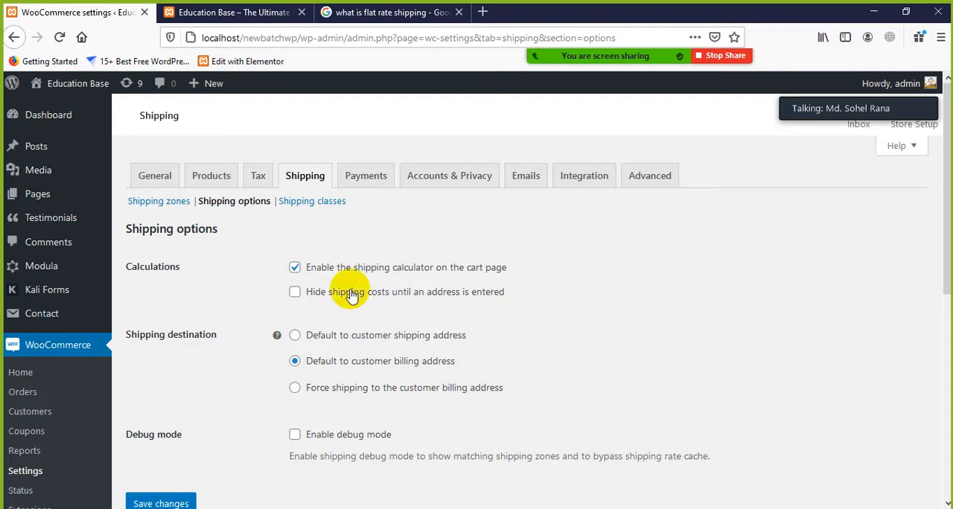
{"action": "scroll", "coordinate": [300, 299], "scroll_direction": "down", "scroll_amount": 2}
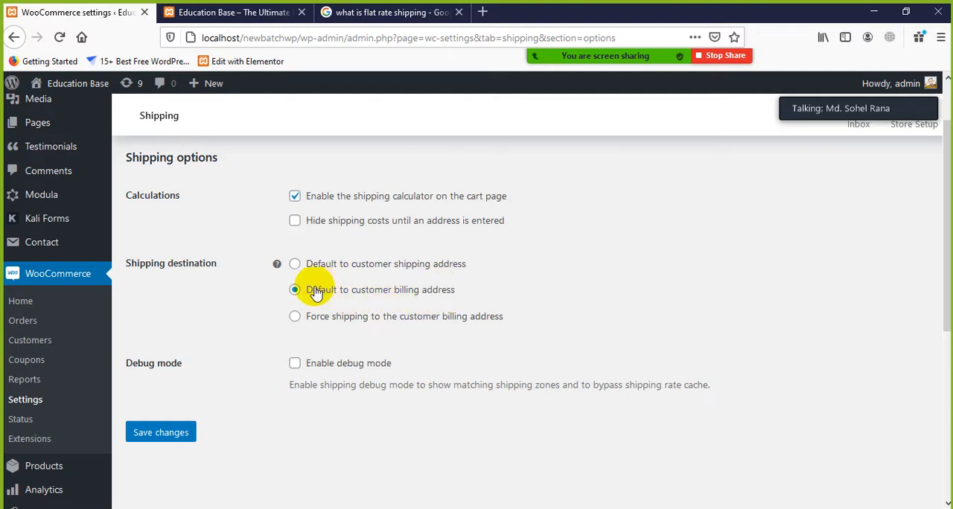
{"action": "scroll", "coordinate": [254, 356], "scroll_direction": "down", "scroll_amount": 2}
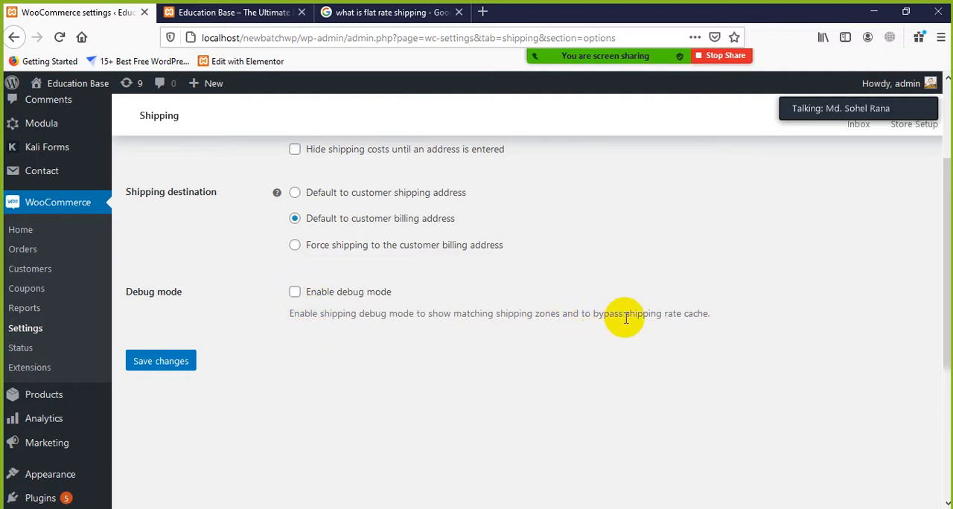
{"action": "left_click_drag", "start_coordinate": [625, 313], "coordinate": [485, 316]}
{"action": "left_click", "coordinate": [447, 316]}
{"action": "scroll", "coordinate": [372, 324], "scroll_direction": "up", "scroll_amount": 4}
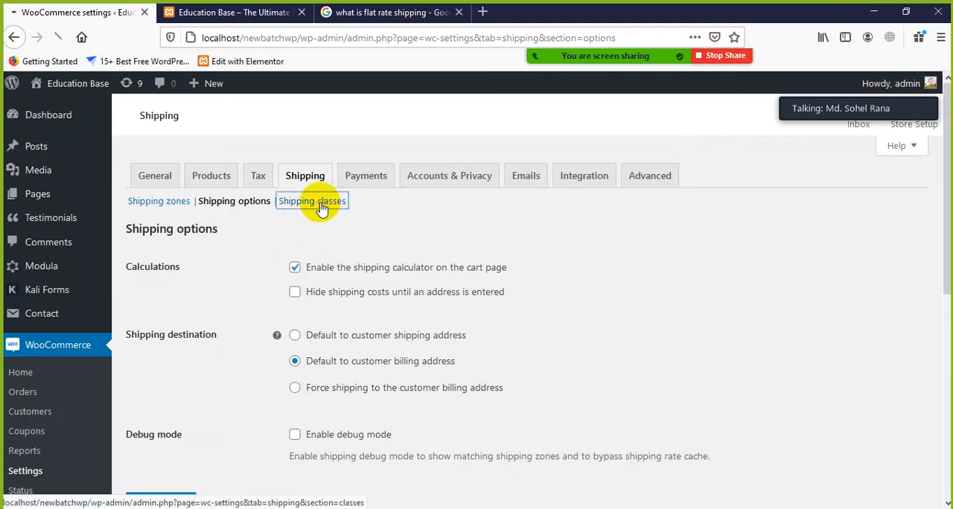
Open the shipping classes and look over the slug, description and product count columns
{"action": "left_click", "coordinate": [317, 203]}
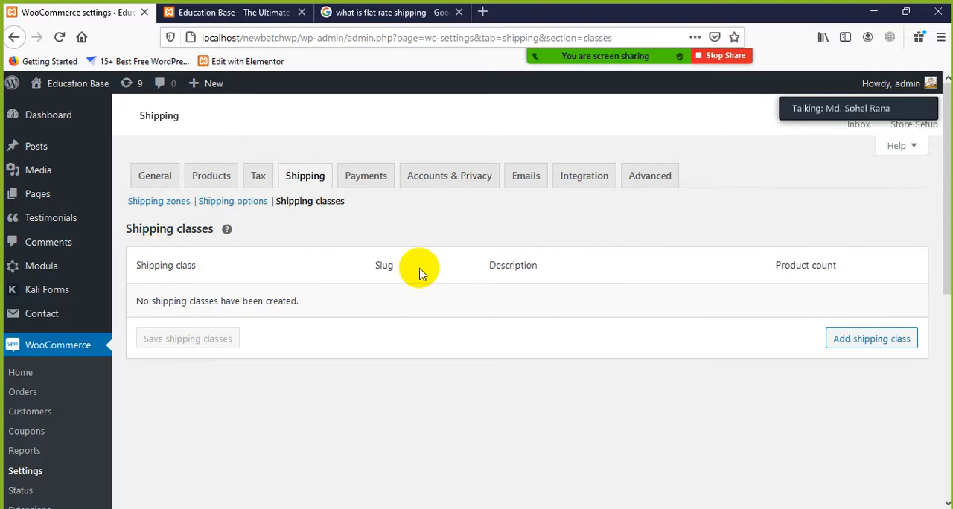
{"action": "left_click_drag", "start_coordinate": [843, 275], "coordinate": [760, 275]}
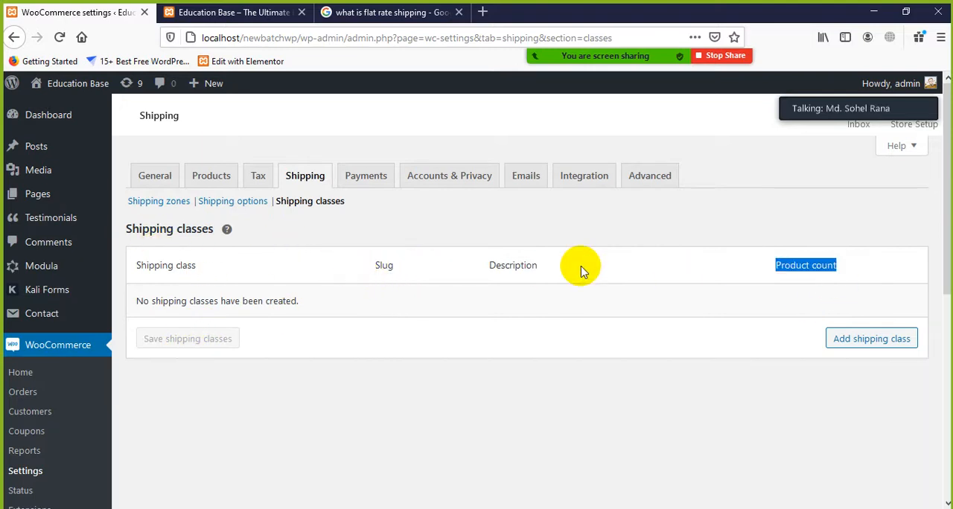
{"action": "left_click_drag", "start_coordinate": [545, 259], "coordinate": [400, 257]}
{"action": "left_click", "coordinate": [324, 278]}
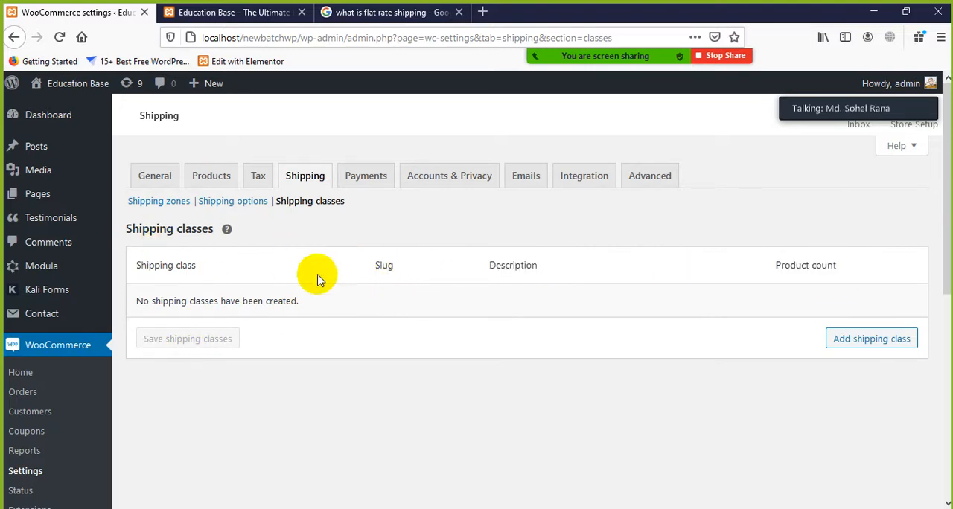
Start a new shipping class and examine its name, slug and description fields and the product count column
{"action": "left_click", "coordinate": [873, 344]}
{"action": "left_click", "coordinate": [278, 303]}
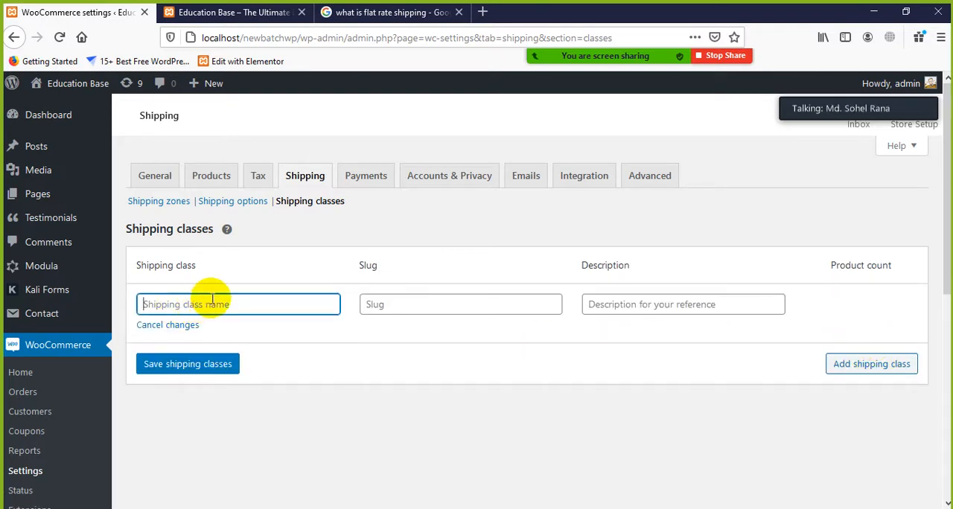
{"action": "left_click", "coordinate": [417, 303]}
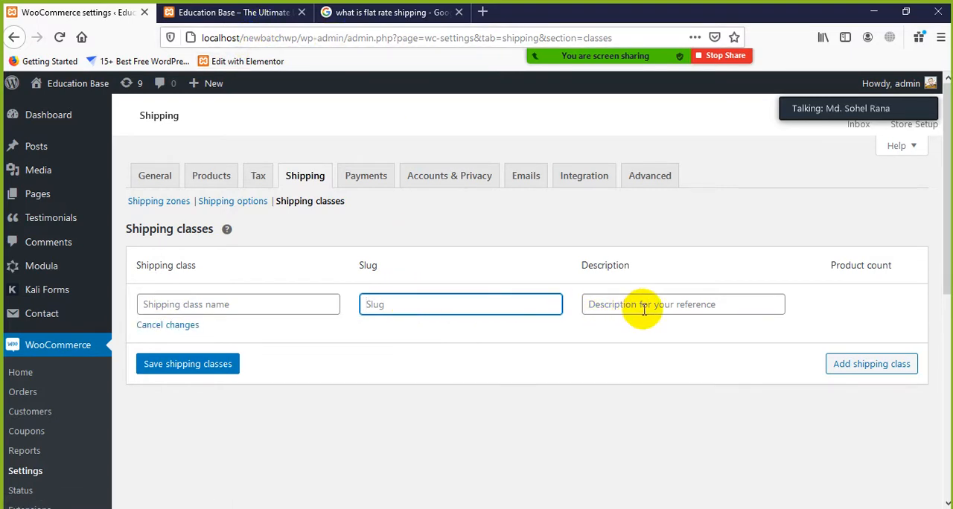
{"action": "left_click", "coordinate": [723, 304]}
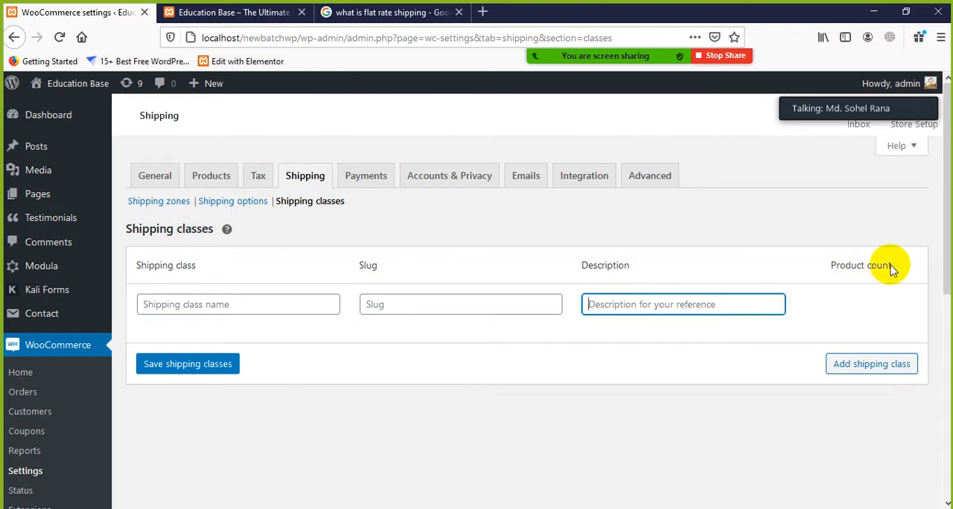
{"action": "triple_click", "coordinate": [833, 262]}
{"action": "left_click", "coordinate": [436, 415]}
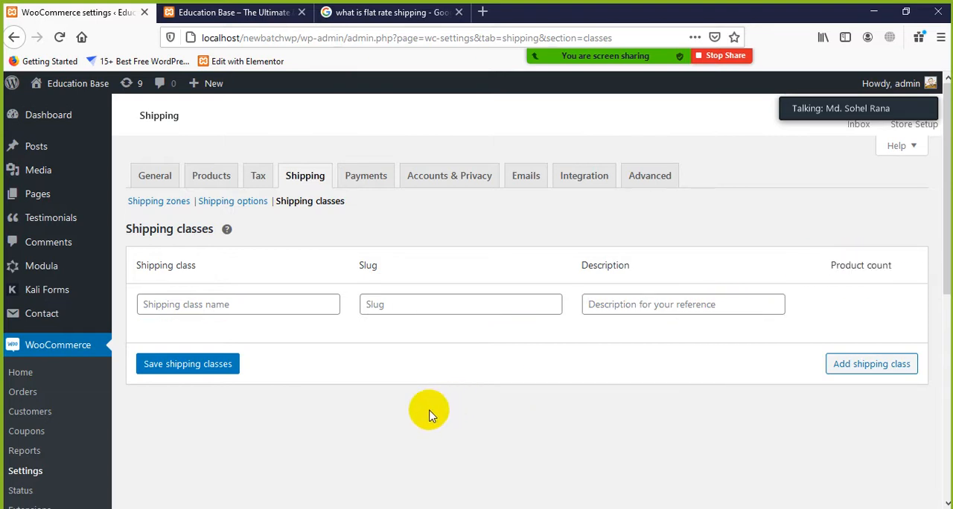
Open the payment settings and enable the Direct bank transfer and Check payments methods
{"action": "left_click", "coordinate": [366, 179]}
{"action": "left_click", "coordinate": [564, 264]}
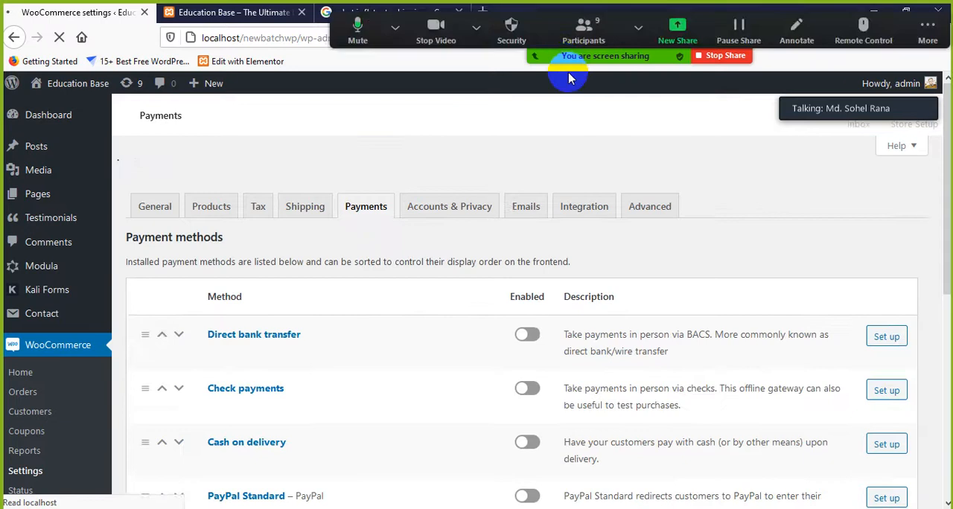
{"action": "scroll", "coordinate": [362, 321], "scroll_direction": "down", "scroll_amount": 2}
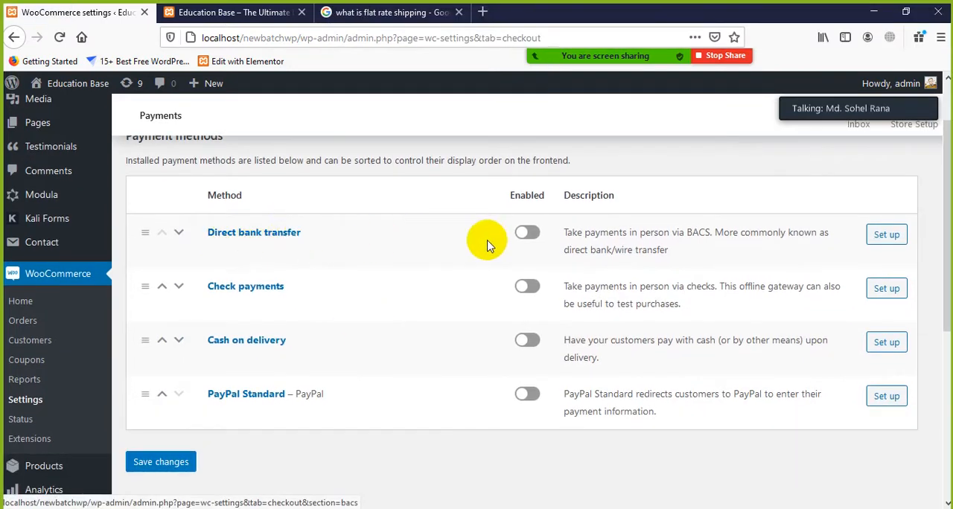
{"action": "left_click", "coordinate": [526, 232]}
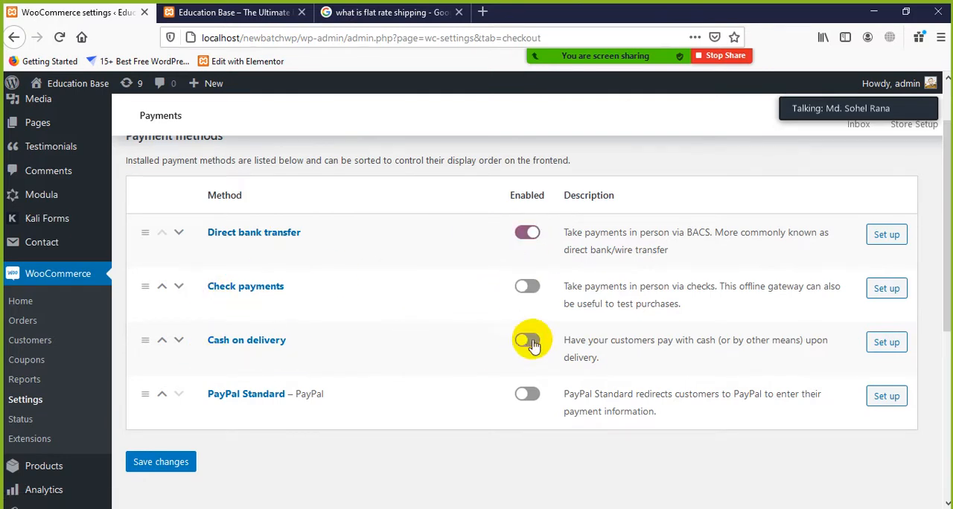
{"action": "scroll", "coordinate": [260, 395], "scroll_direction": "down", "scroll_amount": 2}
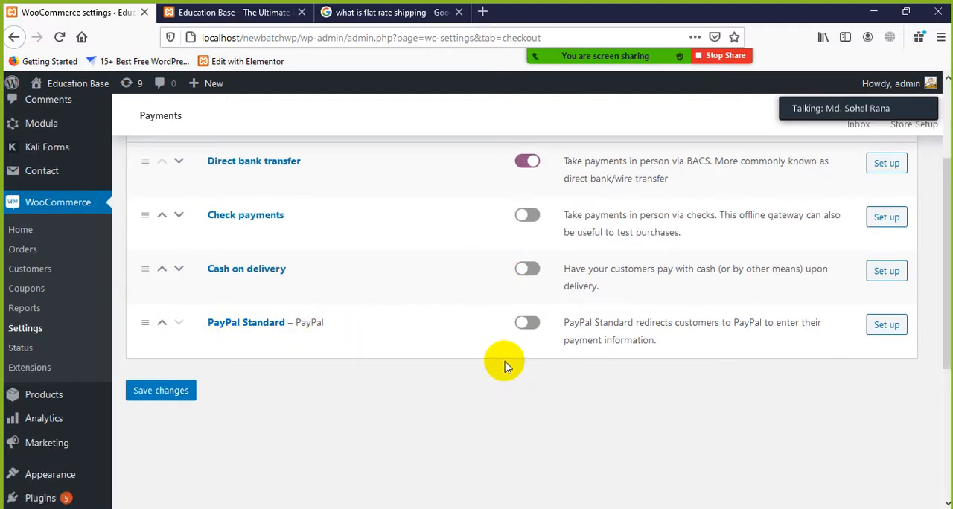
{"action": "scroll", "coordinate": [542, 340], "scroll_direction": "up", "scroll_amount": 2}
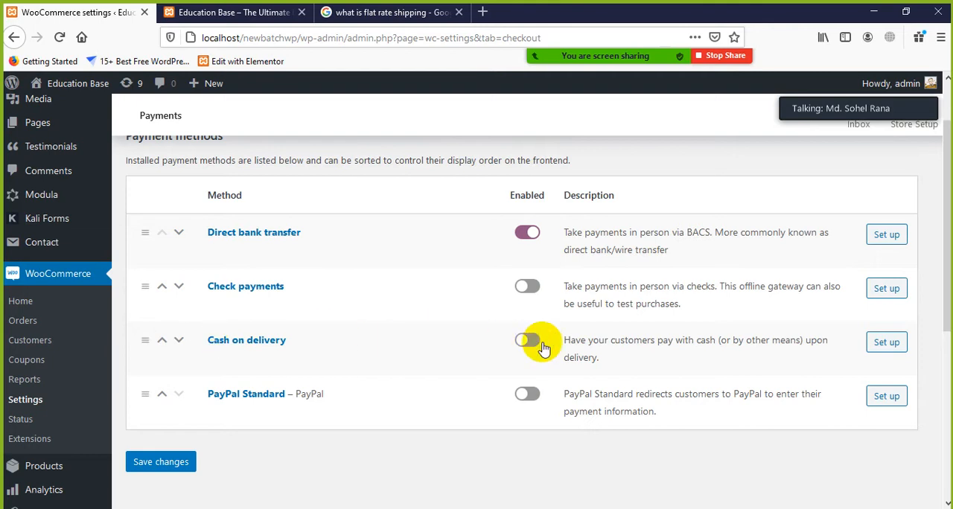
{"action": "left_click", "coordinate": [528, 292]}
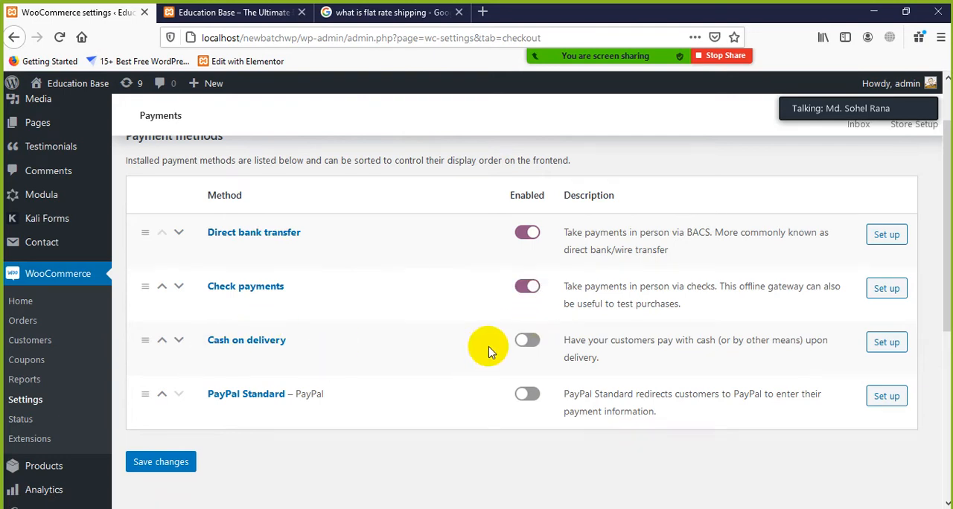
Enable the Cash on delivery and PayPal Standard payment methods and disable Check payments
{"action": "left_click", "coordinate": [525, 341]}
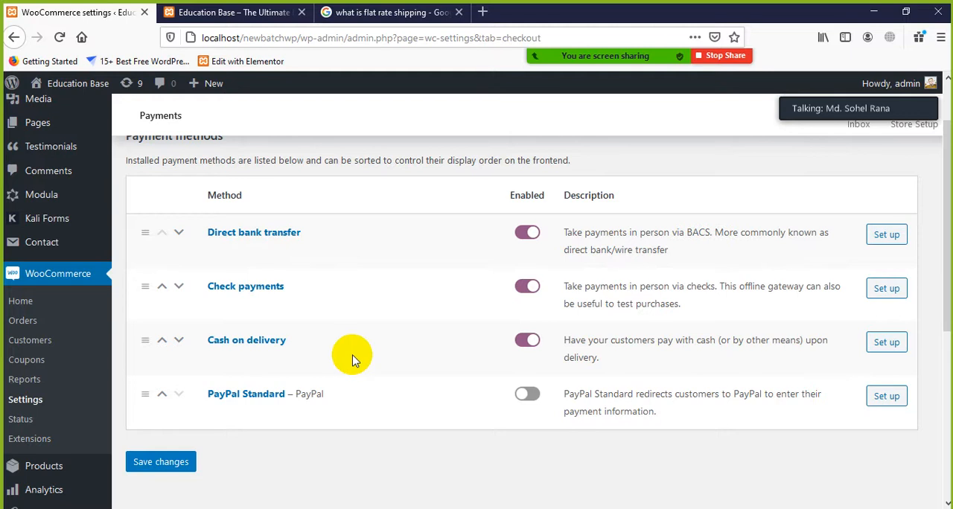
{"action": "left_click", "coordinate": [523, 287]}
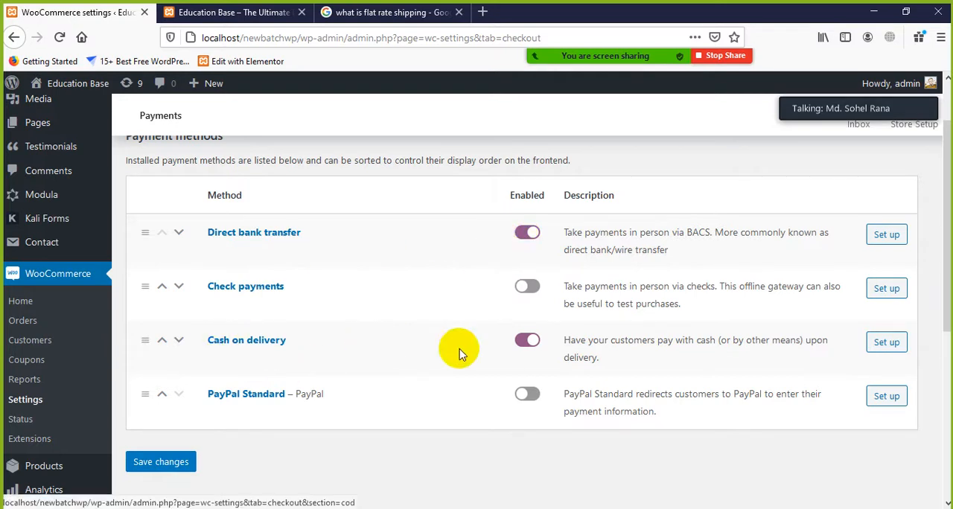
{"action": "left_click", "coordinate": [524, 394]}
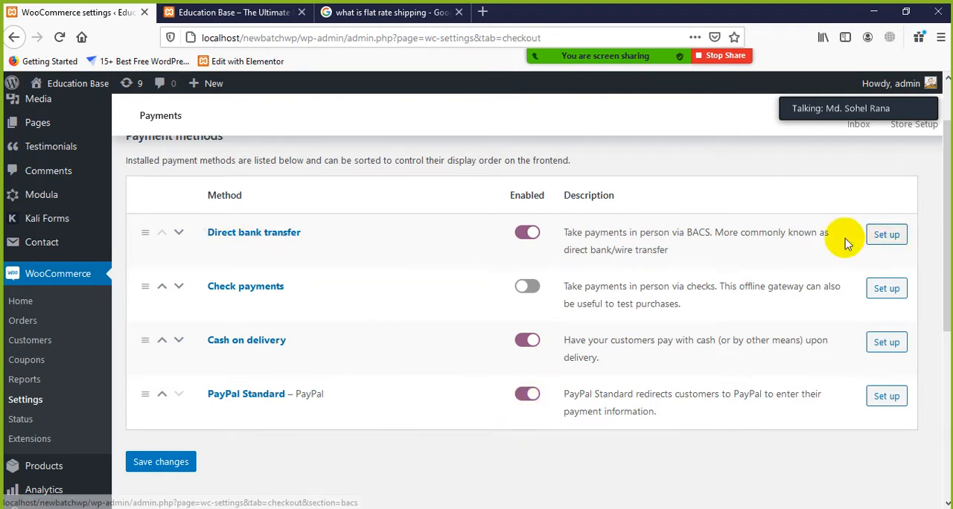
Open the Direct bank transfer setup and review its enable option, title, description, instructions and account details fields
{"action": "left_click", "coordinate": [884, 235]}
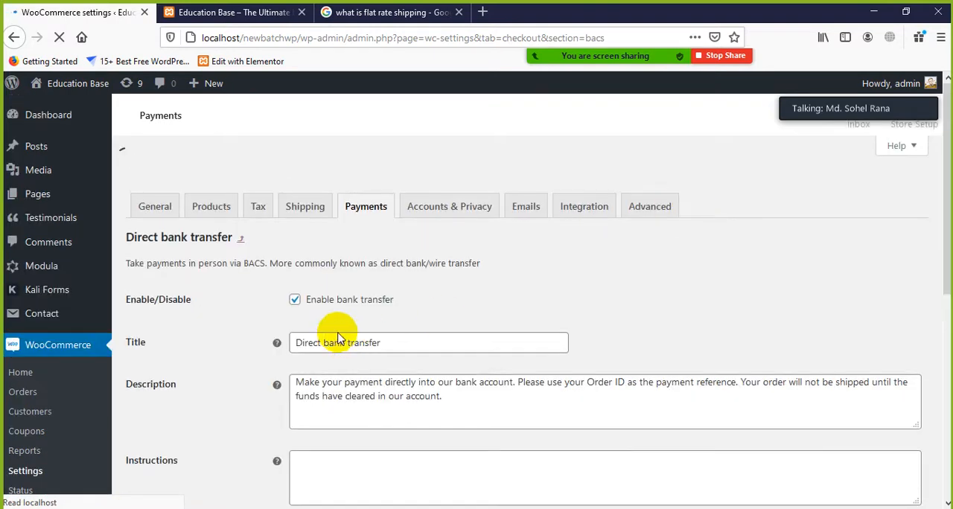
{"action": "scroll", "coordinate": [279, 323], "scroll_direction": "down", "scroll_amount": 2}
{"action": "scroll", "coordinate": [301, 243], "scroll_direction": "up", "scroll_amount": 2}
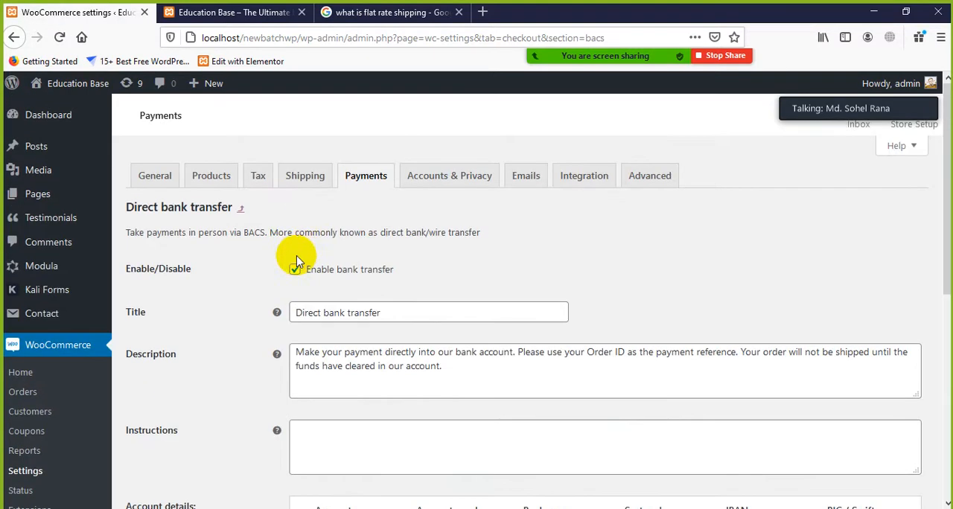
{"action": "scroll", "coordinate": [261, 253], "scroll_direction": "down", "scroll_amount": 2}
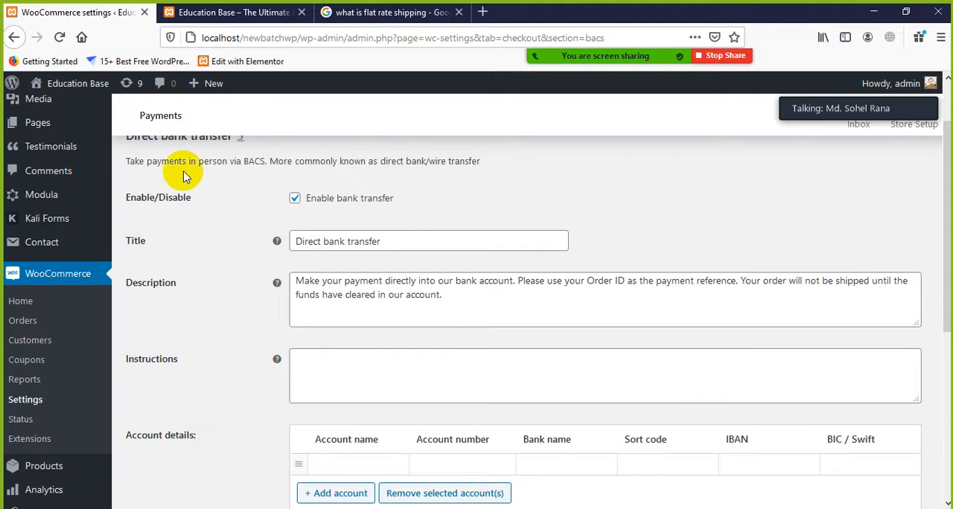
{"action": "scroll", "coordinate": [193, 195], "scroll_direction": "up", "scroll_amount": 2}
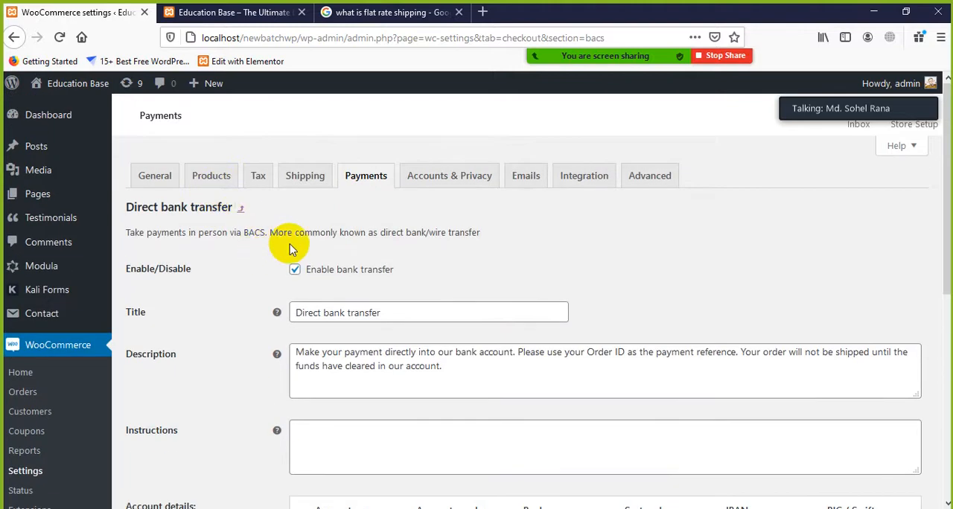
{"action": "scroll", "coordinate": [469, 242], "scroll_direction": "down", "scroll_amount": 2}
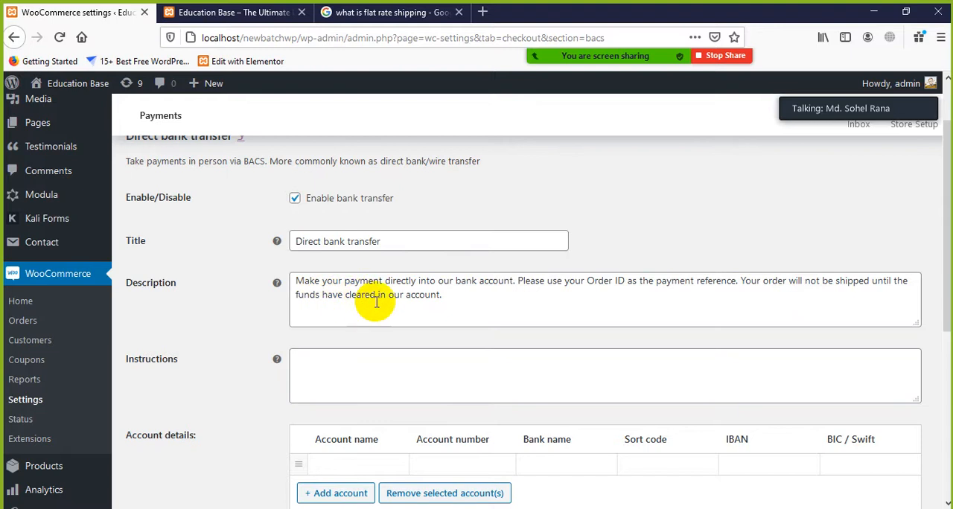
{"action": "left_click", "coordinate": [445, 296]}
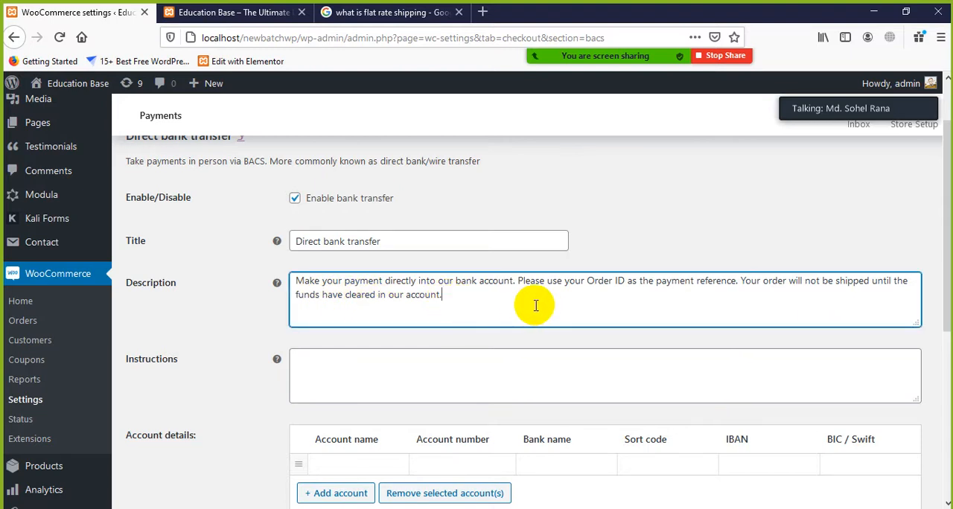
{"action": "scroll", "coordinate": [534, 306], "scroll_direction": "down", "scroll_amount": 3}
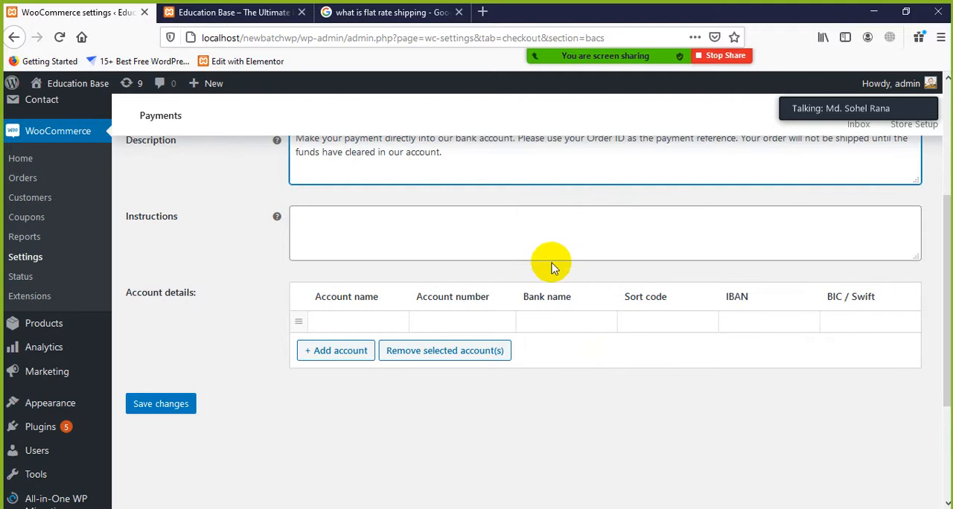
{"action": "left_click", "coordinate": [364, 230]}
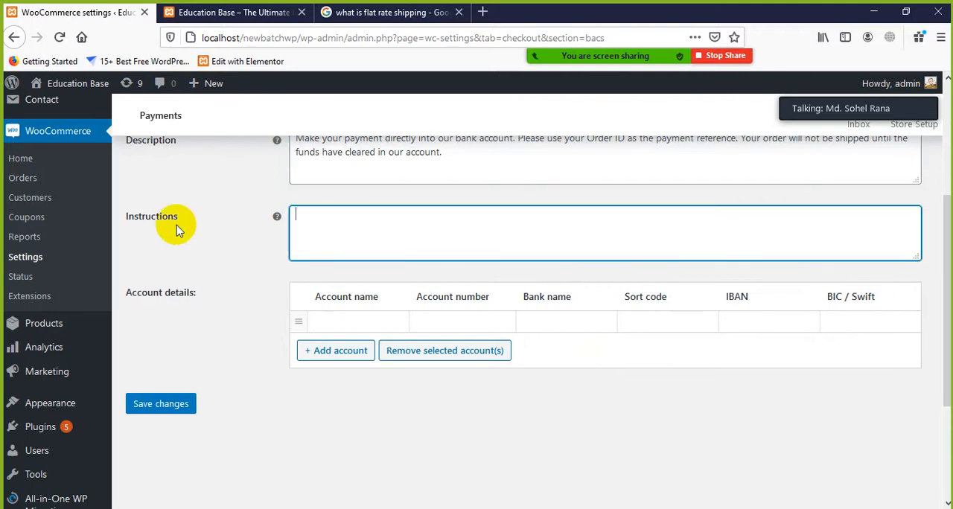
{"action": "scroll", "coordinate": [402, 257], "scroll_direction": "up", "scroll_amount": 1}
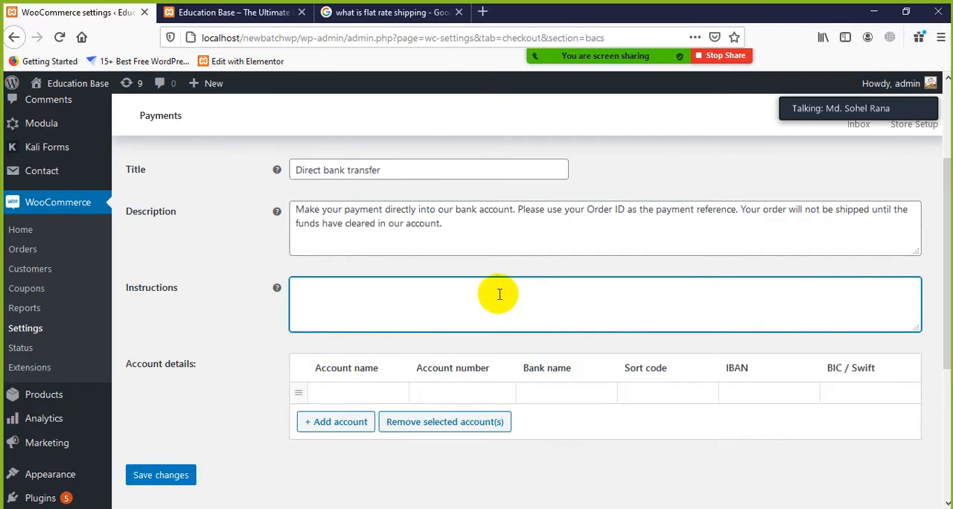
{"action": "scroll", "coordinate": [297, 383], "scroll_direction": "down", "scroll_amount": 1}
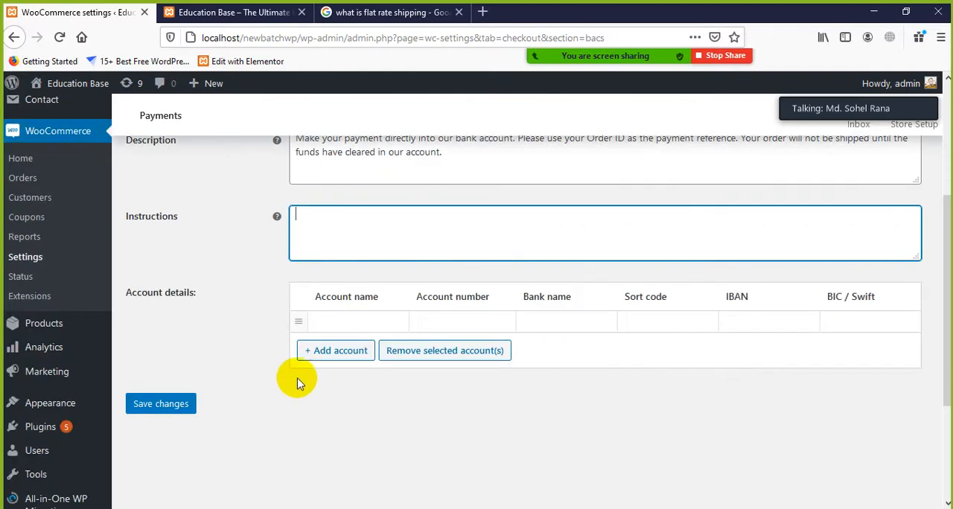
Fill in the bank account holder's name, account number and bank name Dutch Bangla Bank for Direct bank transfer, and save the settings
{"action": "left_click", "coordinate": [343, 320]}
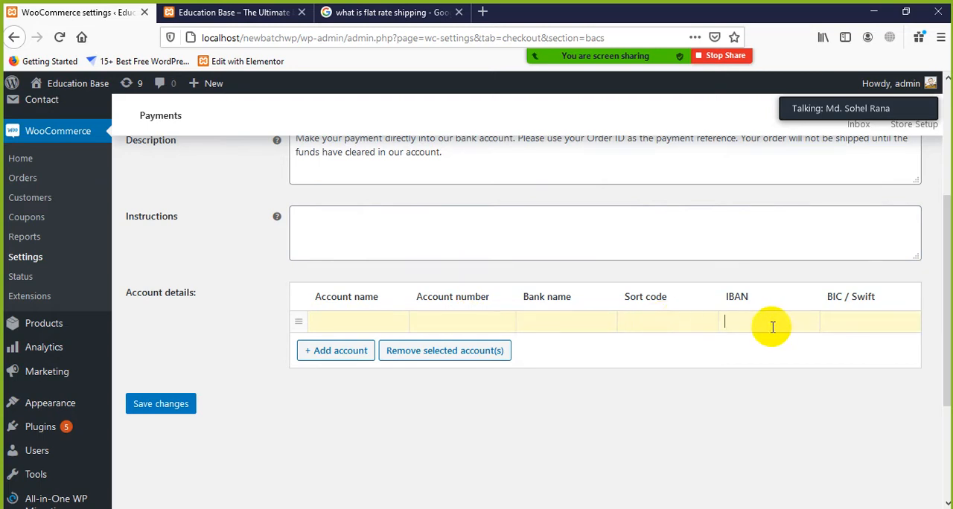
{"action": "left_click", "coordinate": [849, 327]}
{"action": "left_click", "coordinate": [769, 316]}
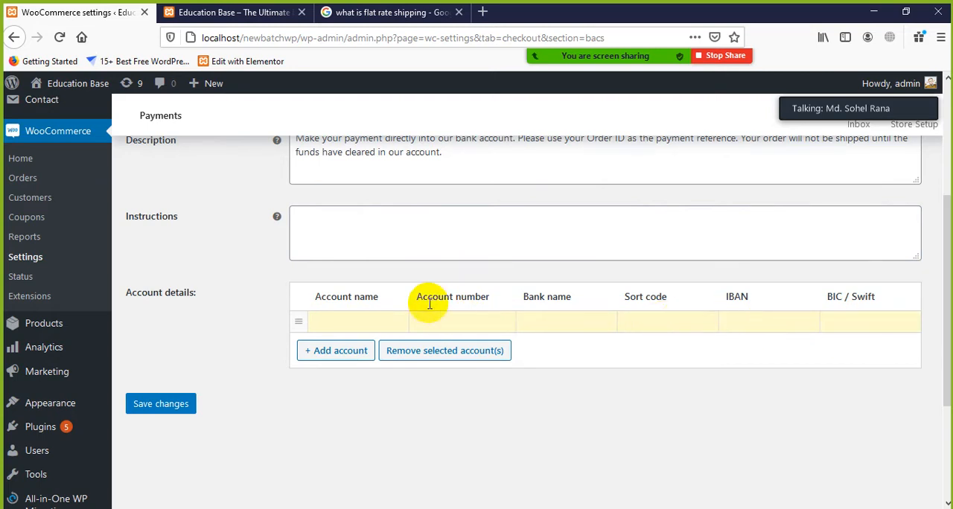
{"action": "left_click", "coordinate": [316, 321]}
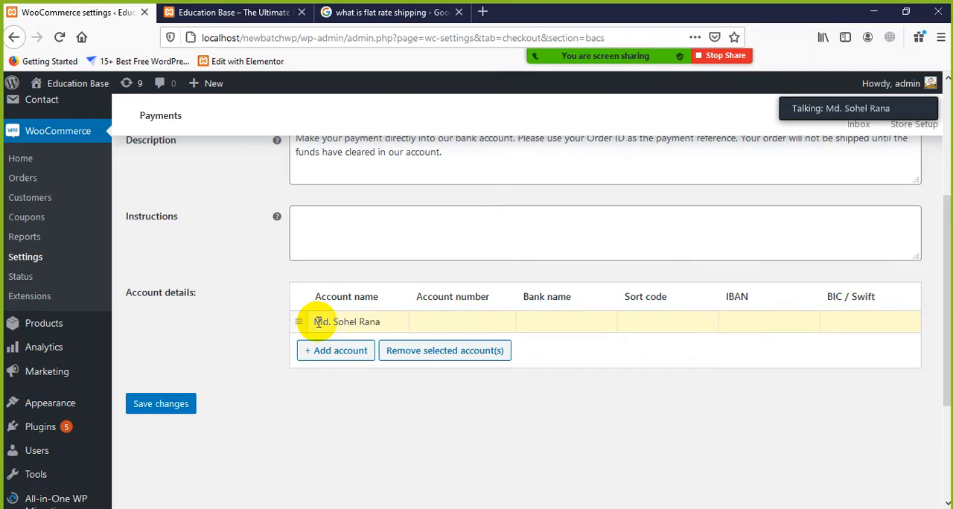
{"action": "left_click", "coordinate": [492, 326]}
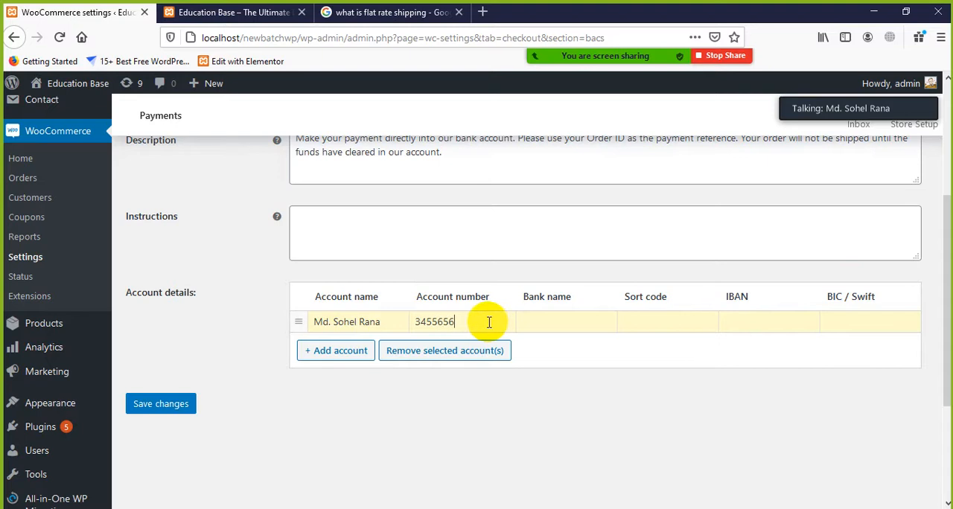
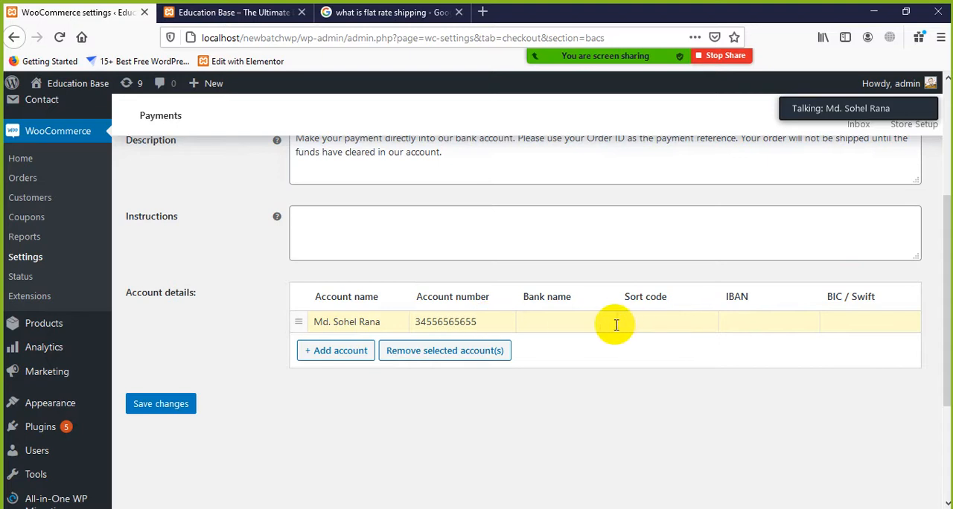
{"action": "left_click", "coordinate": [593, 324]}
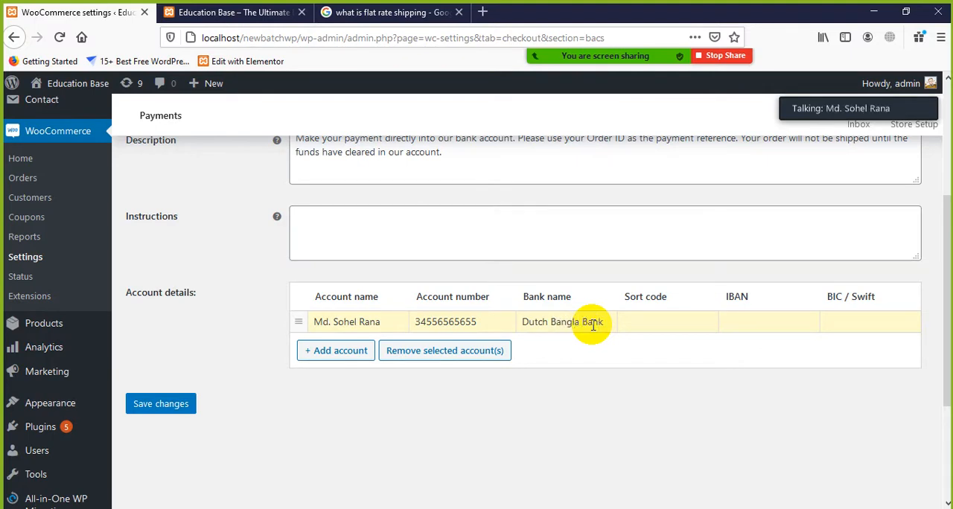
{"action": "left_click", "coordinate": [666, 319]}
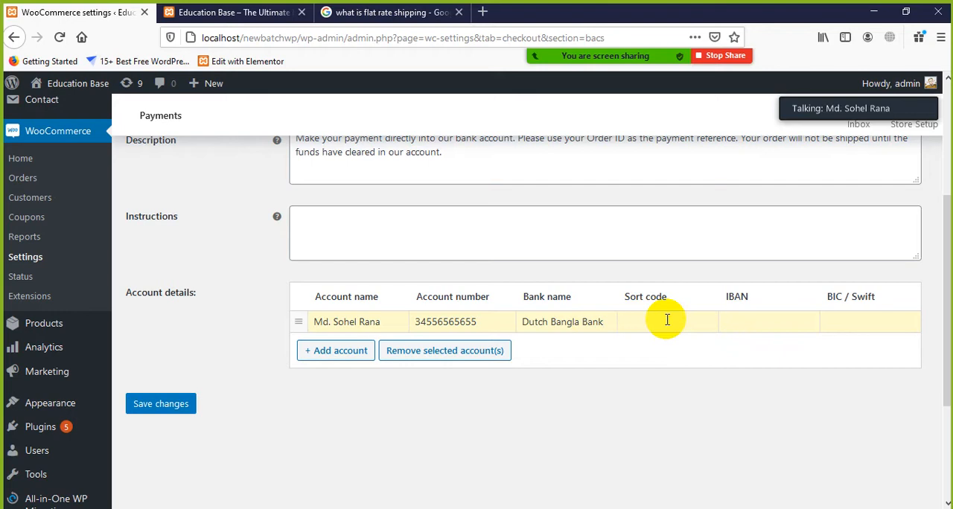
{"action": "left_click", "coordinate": [158, 404]}
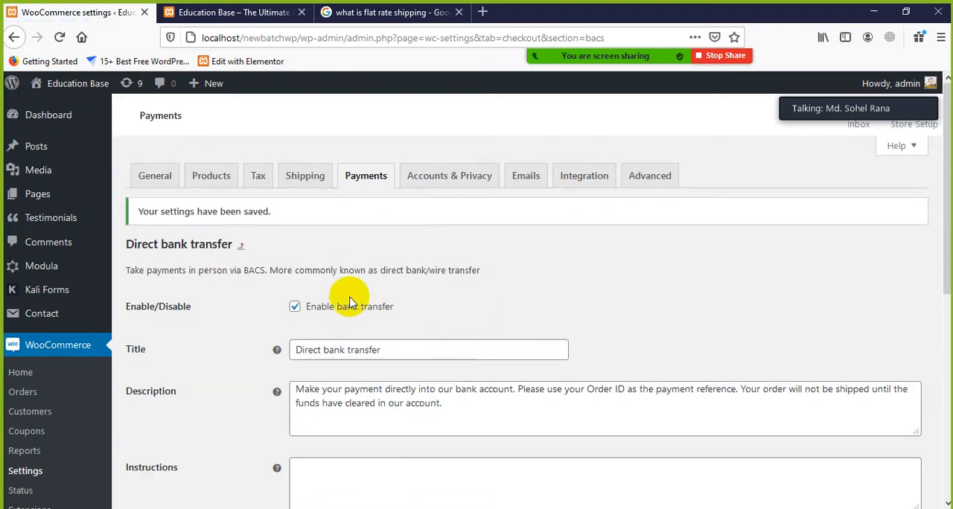
Check the saved bank transfer settings and account details, and return to the payment methods list
{"action": "scroll", "coordinate": [96, 376], "scroll_direction": "down", "scroll_amount": 2}
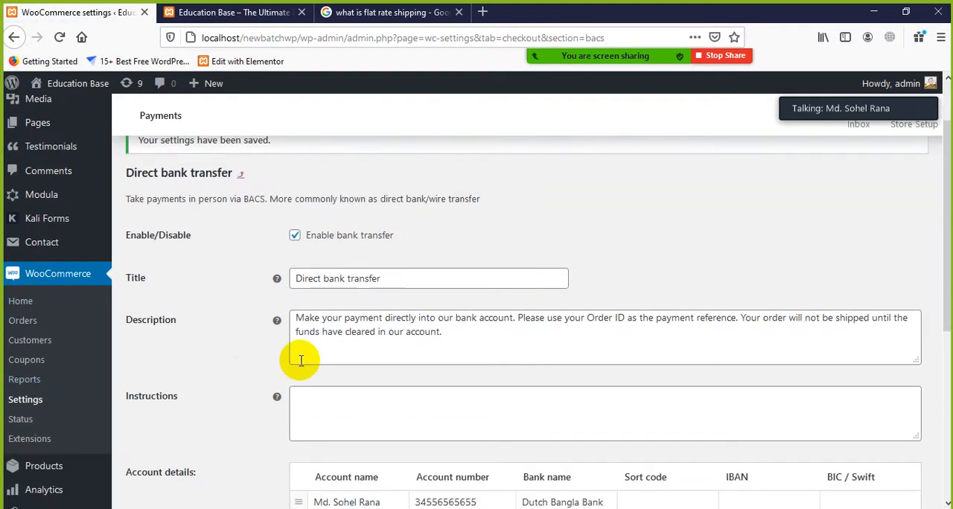
{"action": "scroll", "coordinate": [298, 355], "scroll_direction": "down", "scroll_amount": 8}
{"action": "scroll", "coordinate": [315, 366], "scroll_direction": "up", "scroll_amount": 10}
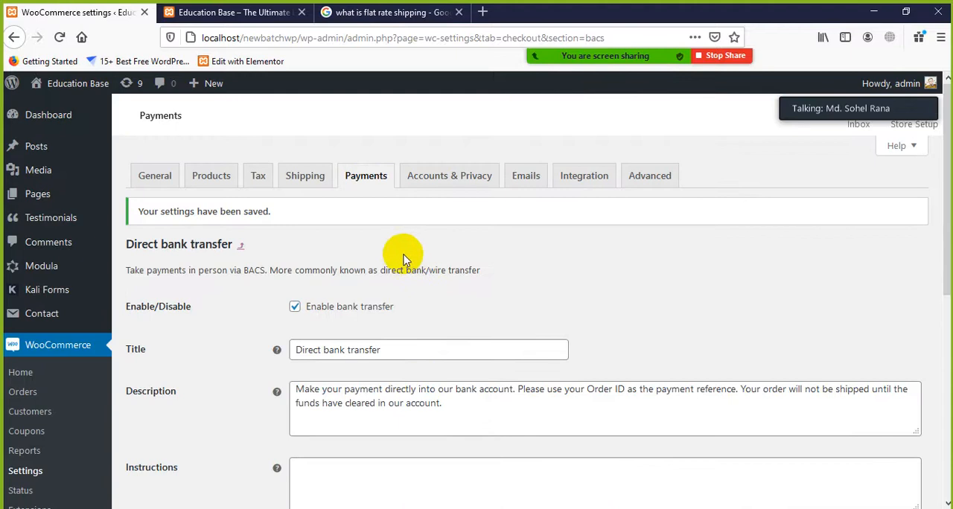
{"action": "left_click", "coordinate": [366, 178]}
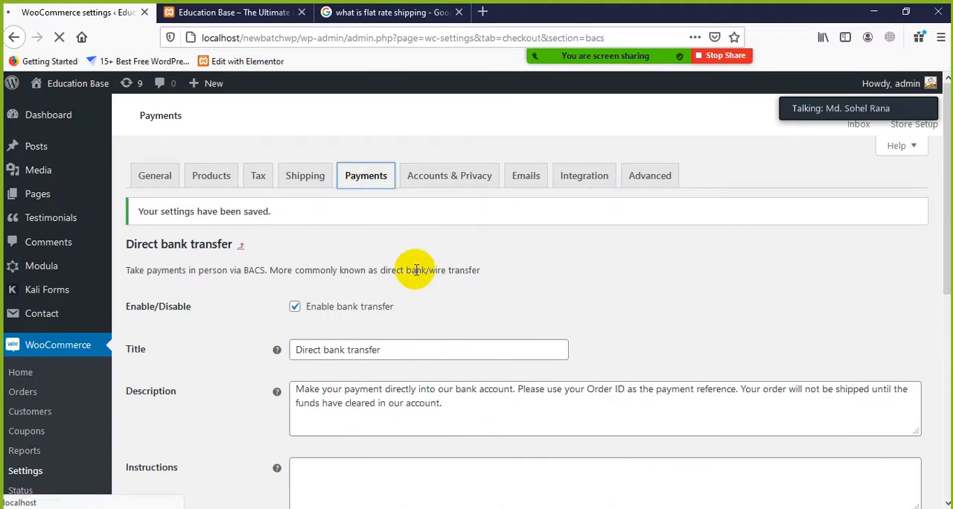
{"action": "left_click", "coordinate": [15, 37]}
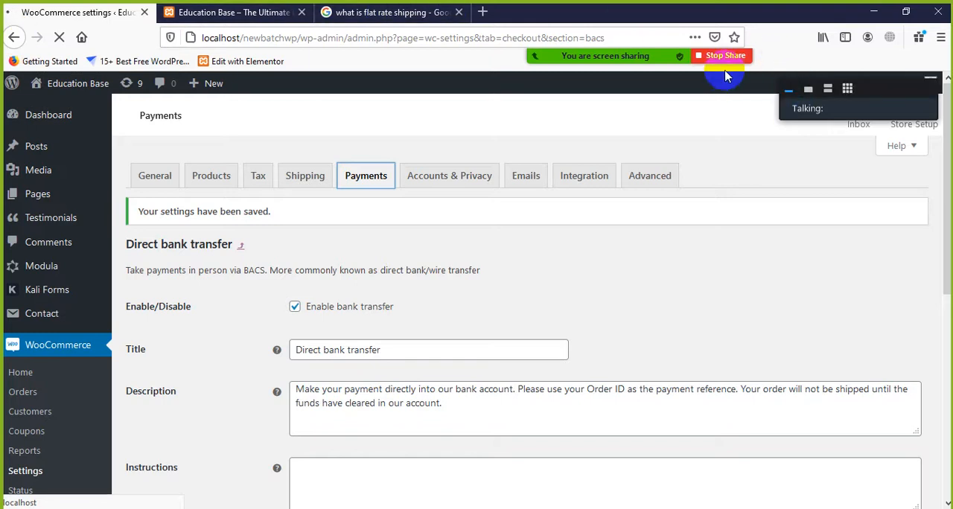
{"action": "mouse_move", "coordinate": [643, 56]}
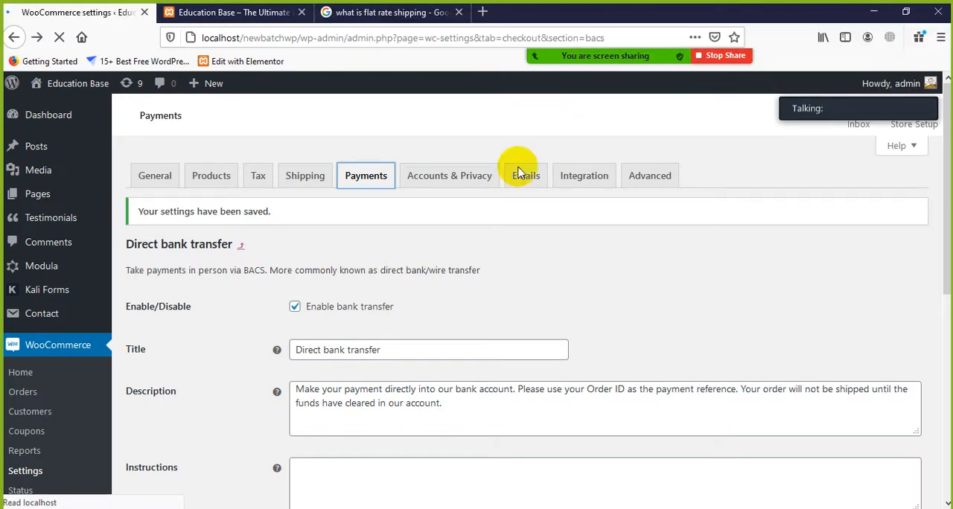
{"action": "scroll", "coordinate": [395, 369], "scroll_direction": "down", "scroll_amount": 3}
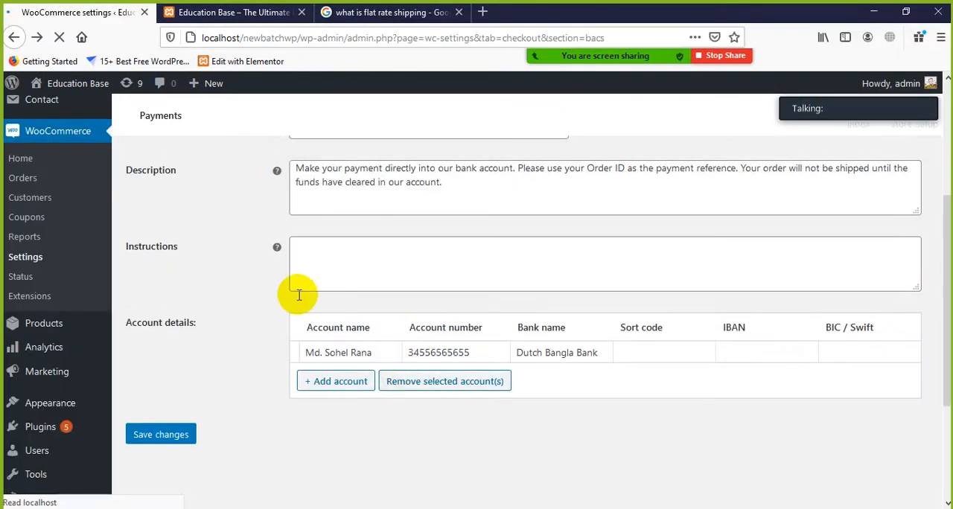
{"action": "left_click", "coordinate": [13, 37]}
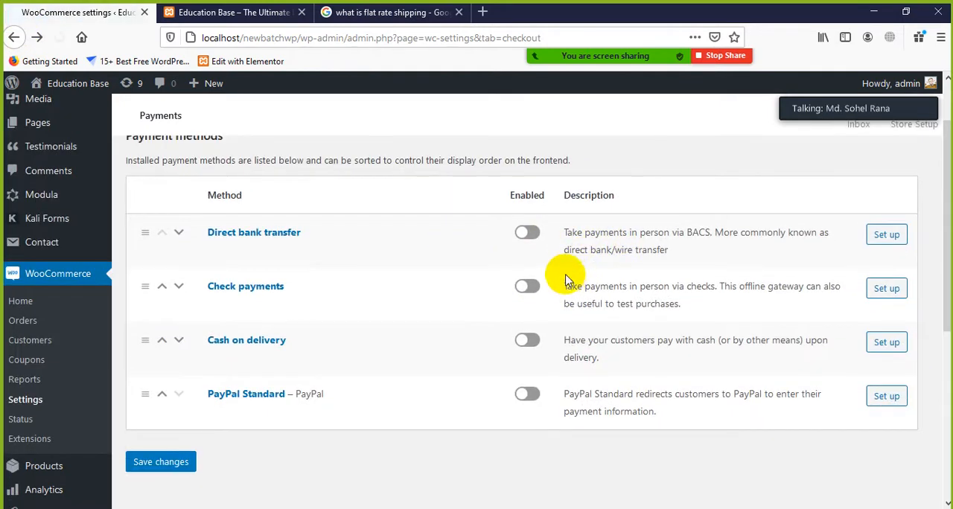
Turn on Direct bank transfer, Cash on delivery and PayPal Standard, save the payment settings and check the methods list
{"action": "left_click", "coordinate": [530, 234]}
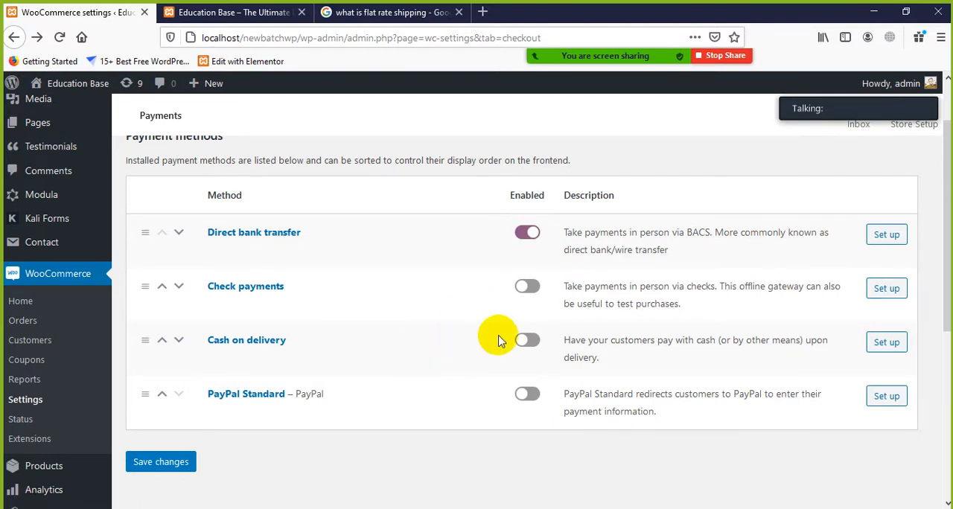
{"action": "left_click", "coordinate": [531, 340]}
{"action": "left_click", "coordinate": [527, 342]}
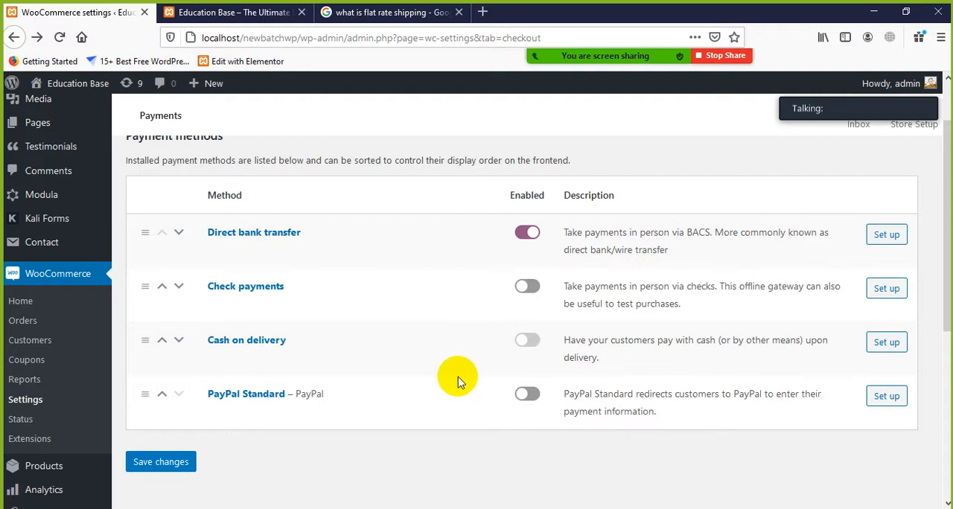
{"action": "left_click", "coordinate": [526, 395]}
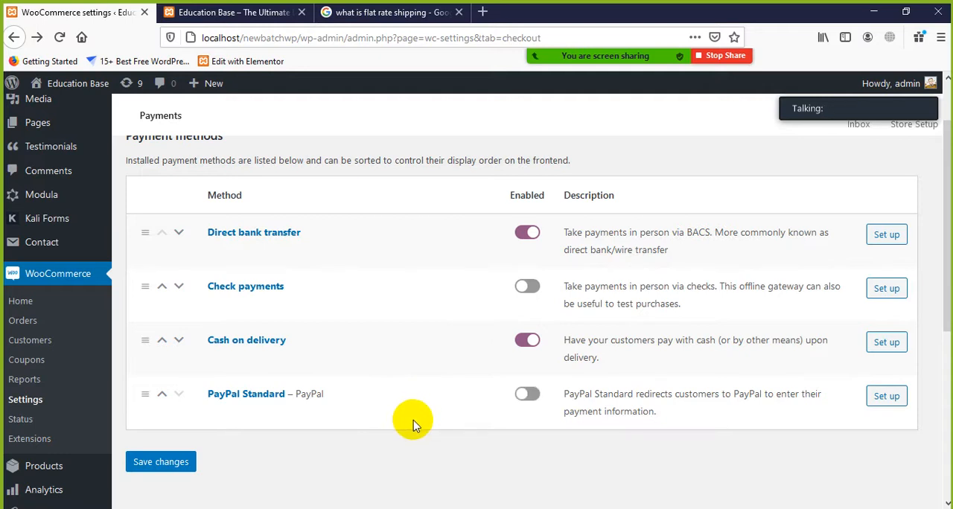
{"action": "left_click", "coordinate": [528, 397]}
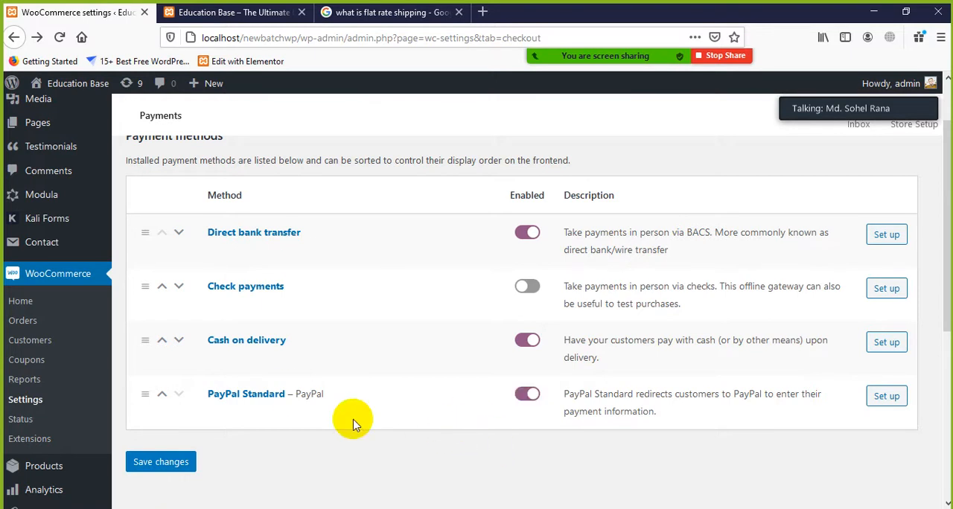
{"action": "left_click", "coordinate": [146, 463]}
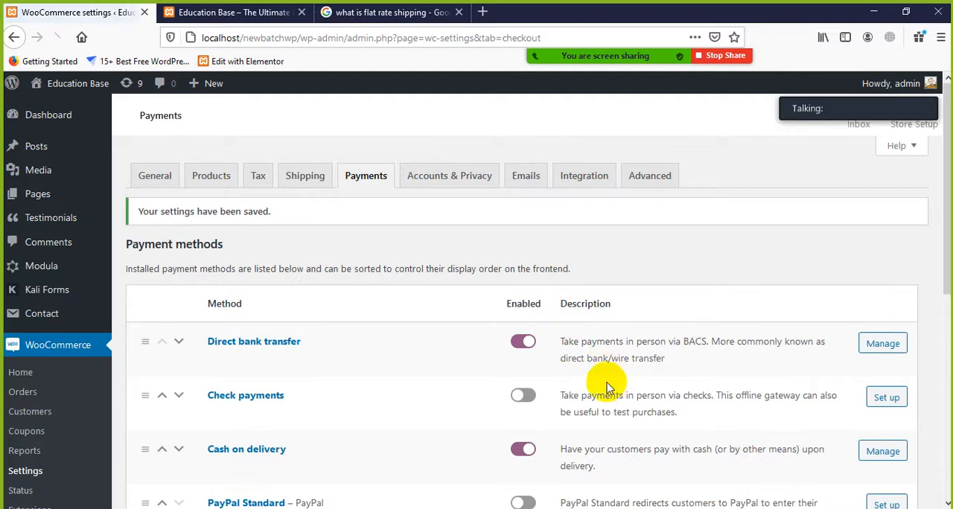
{"action": "scroll", "coordinate": [595, 389], "scroll_direction": "down", "scroll_amount": 5}
{"action": "scroll", "coordinate": [596, 388], "scroll_direction": "up", "scroll_amount": 2}
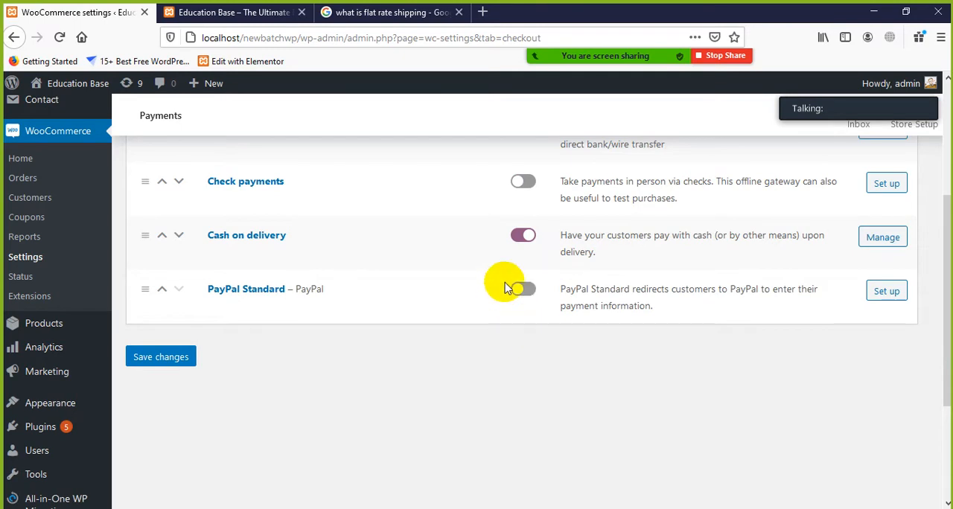
{"action": "scroll", "coordinate": [521, 298], "scroll_direction": "up", "scroll_amount": 3}
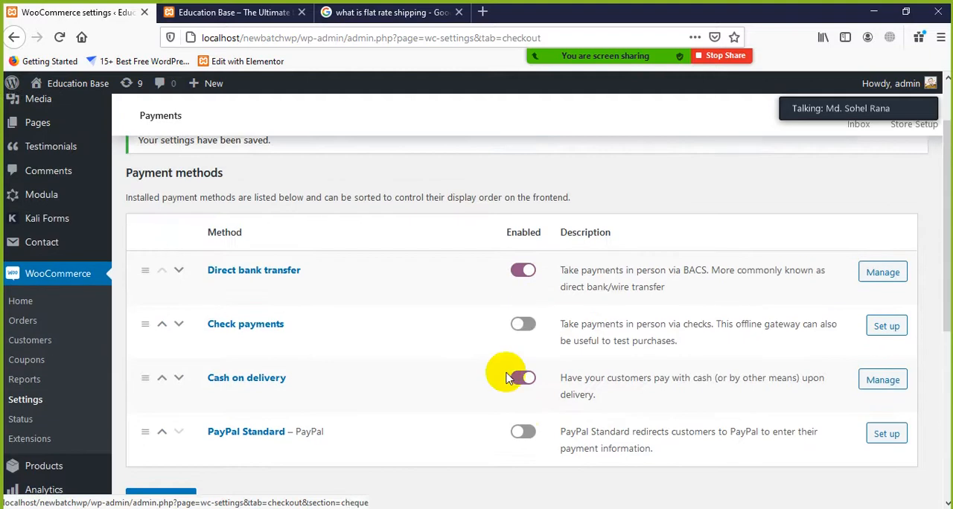
Try to enable the PayPal Standard payment method, save the payment settings and check the methods list
{"action": "scroll", "coordinate": [457, 419], "scroll_direction": "down", "scroll_amount": 1}
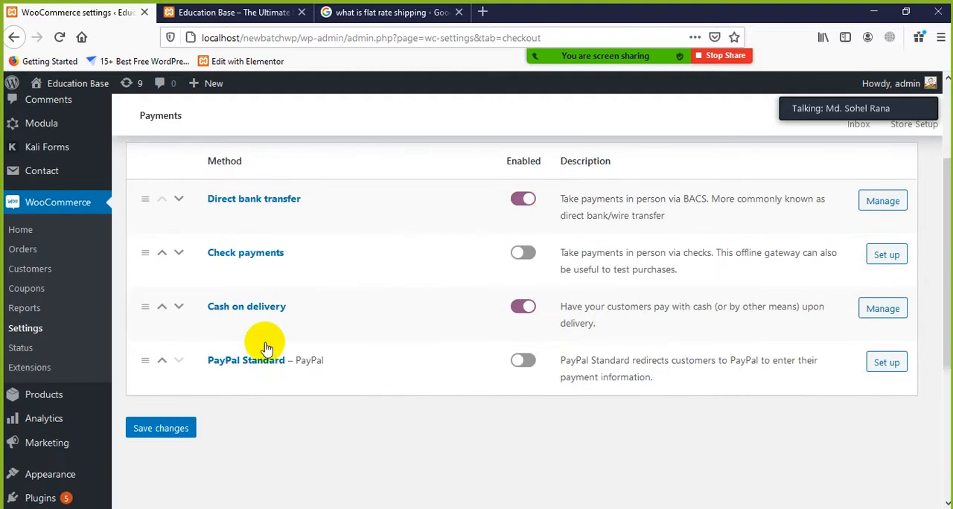
{"action": "left_click", "coordinate": [520, 362]}
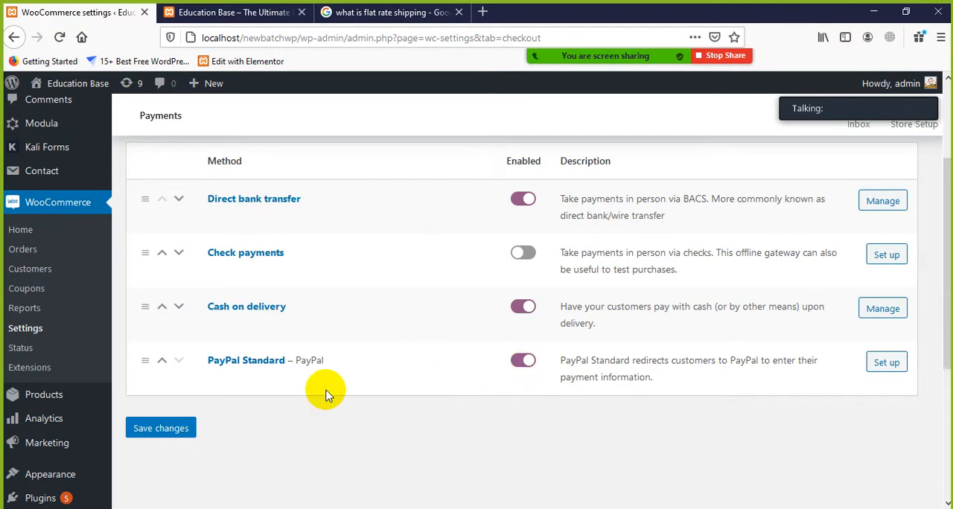
{"action": "left_click", "coordinate": [166, 426]}
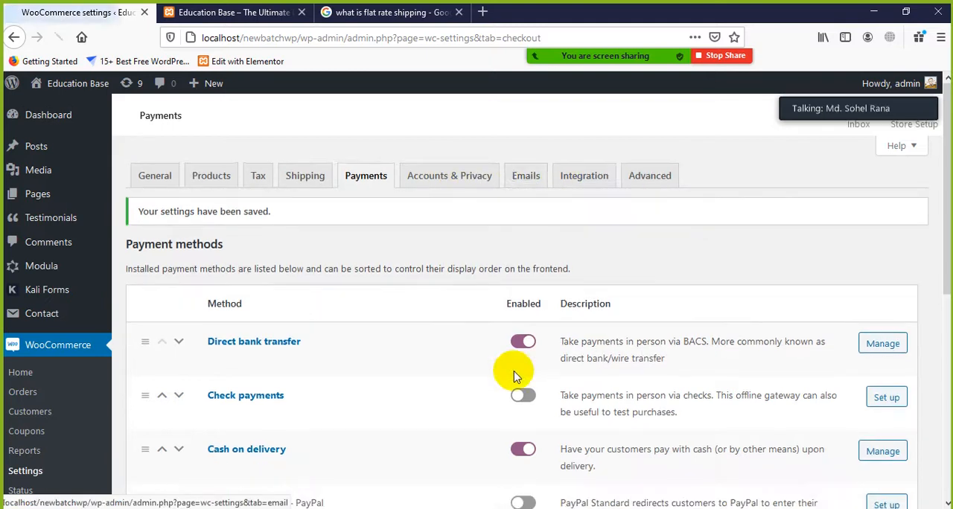
{"action": "scroll", "coordinate": [521, 387], "scroll_direction": "down", "scroll_amount": 3}
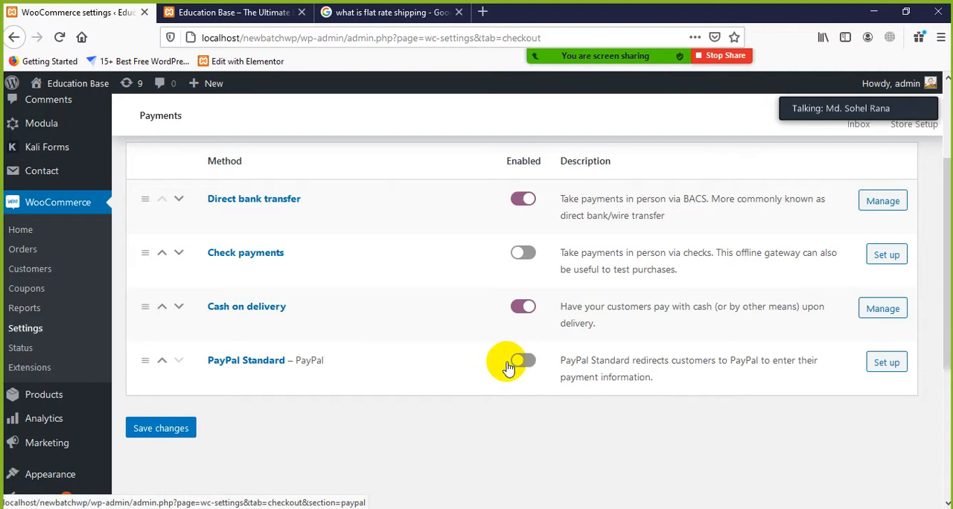
{"action": "scroll", "coordinate": [290, 375], "scroll_direction": "up", "scroll_amount": 3}
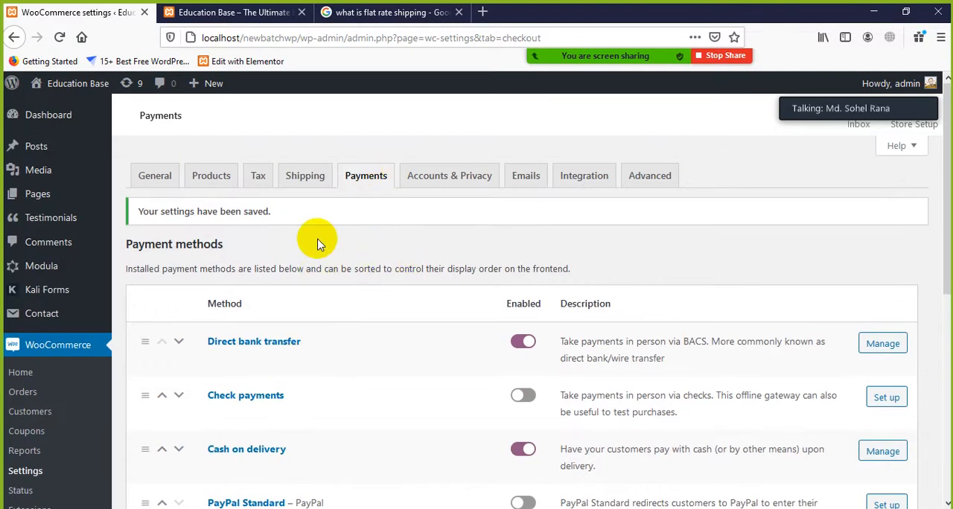
{"action": "left_click", "coordinate": [287, 11]}
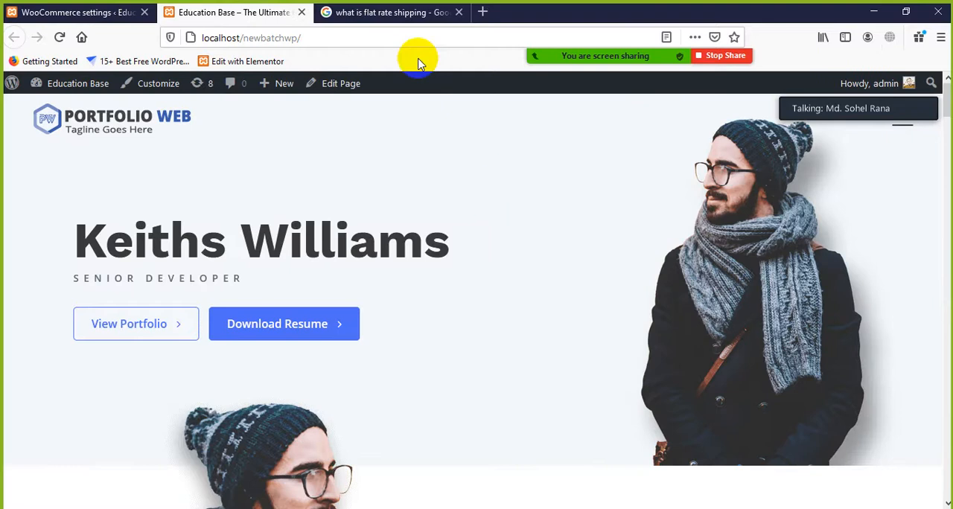
{"action": "left_click", "coordinate": [387, 13]}
{"action": "left_click", "coordinate": [246, 14]}
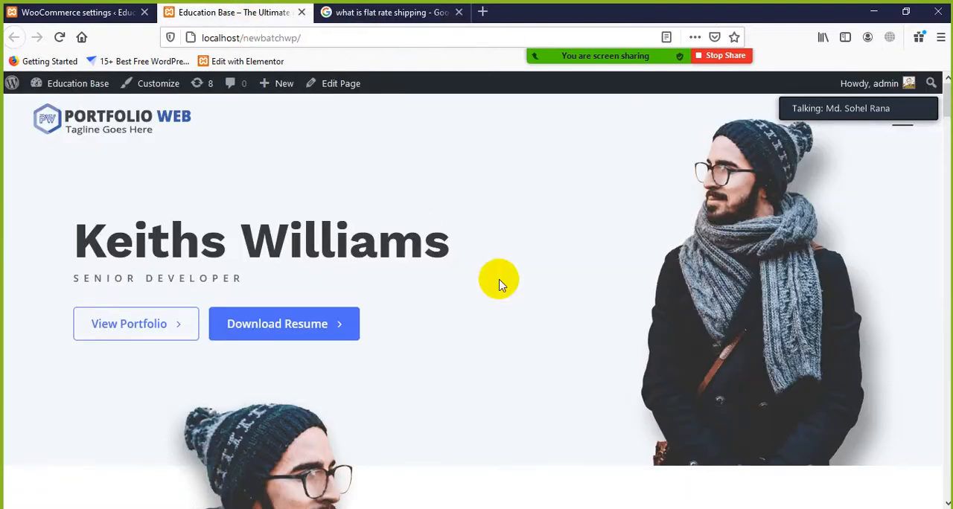
{"action": "left_click", "coordinate": [115, 13]}
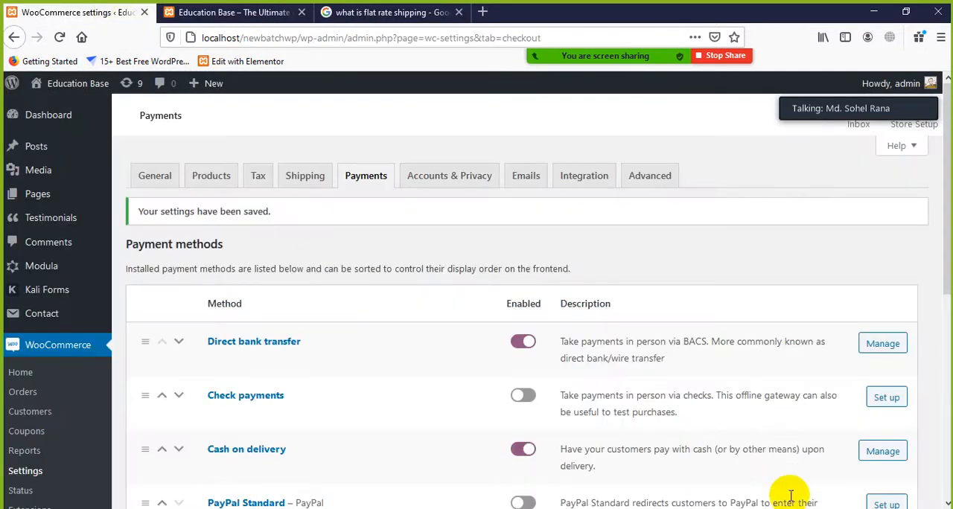
{"action": "left_click", "coordinate": [93, 347]}
{"action": "scroll", "coordinate": [91, 349], "scroll_direction": "down", "scroll_amount": 2}
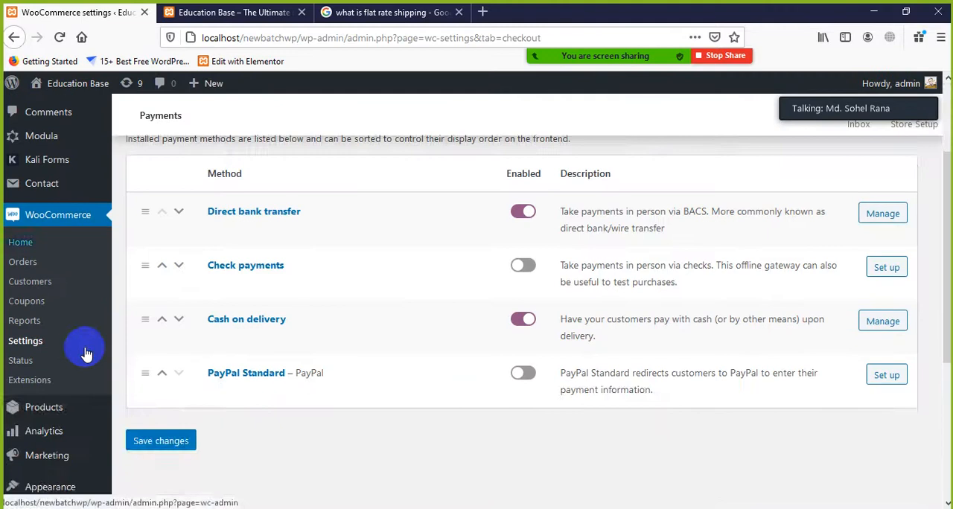
{"action": "scroll", "coordinate": [112, 344], "scroll_direction": "up", "scroll_amount": 2}
{"action": "scroll", "coordinate": [111, 348], "scroll_direction": "down", "scroll_amount": 4}
{"action": "scroll", "coordinate": [102, 355], "scroll_direction": "down", "scroll_amount": 2}
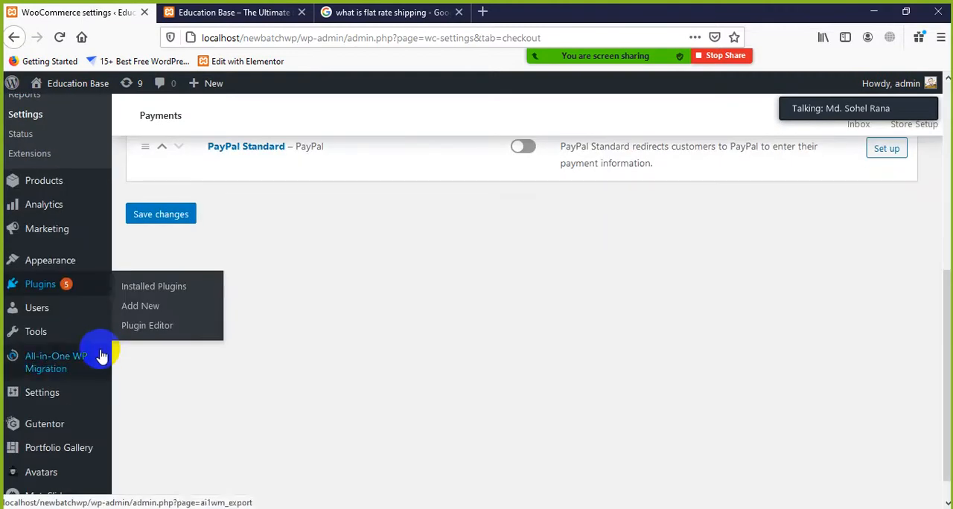
{"action": "scroll", "coordinate": [272, 248], "scroll_direction": "up", "scroll_amount": 6}
{"action": "scroll", "coordinate": [274, 249], "scroll_direction": "up", "scroll_amount": 1}
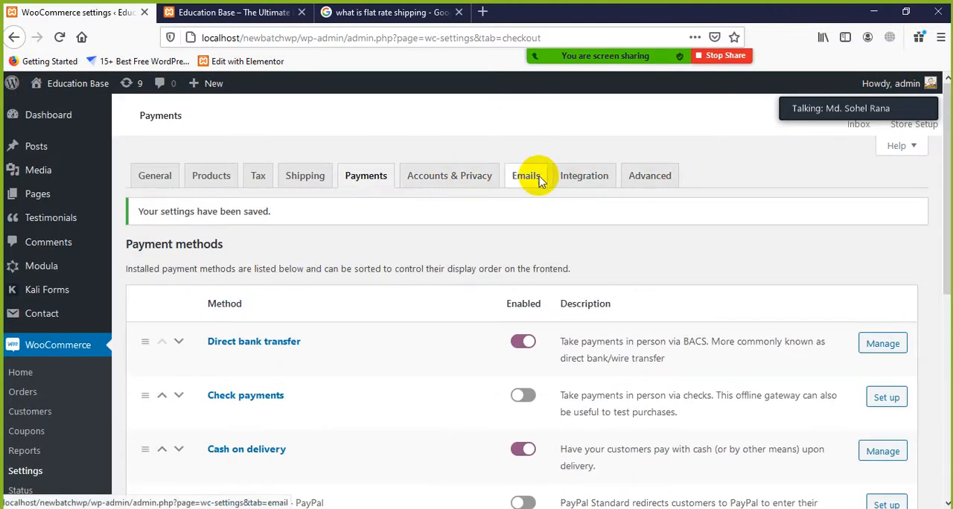
{"action": "scroll", "coordinate": [347, 231], "scroll_direction": "down", "scroll_amount": 3}
{"action": "scroll", "coordinate": [347, 241], "scroll_direction": "up", "scroll_amount": 3}
{"action": "scroll", "coordinate": [521, 246], "scroll_direction": "down", "scroll_amount": 4}
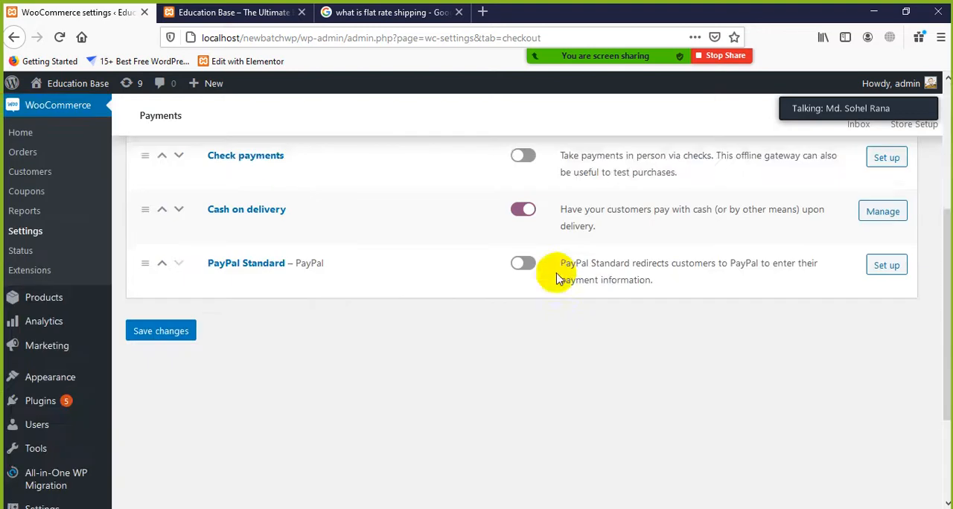
{"action": "scroll", "coordinate": [573, 245], "scroll_direction": "up", "scroll_amount": 4}
{"action": "scroll", "coordinate": [372, 283], "scroll_direction": "down", "scroll_amount": 3}
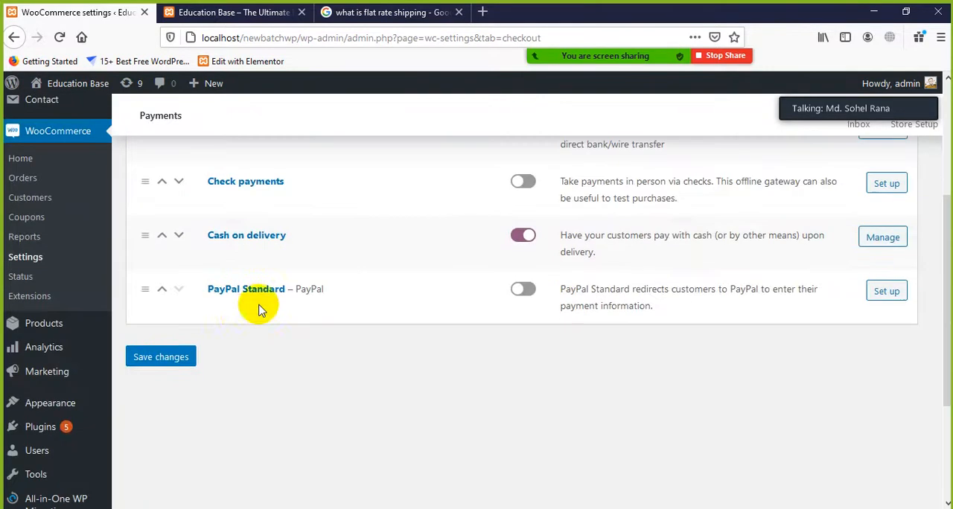
Open the list of all products and start a new product named T-shirt
{"action": "scroll", "coordinate": [53, 363], "scroll_direction": "down", "scroll_amount": 2}
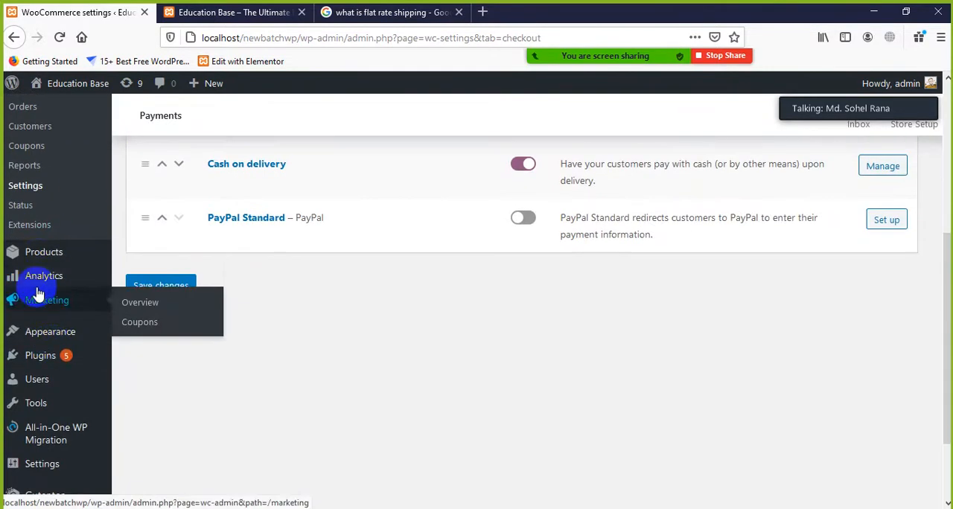
{"action": "mouse_move", "coordinate": [38, 263]}
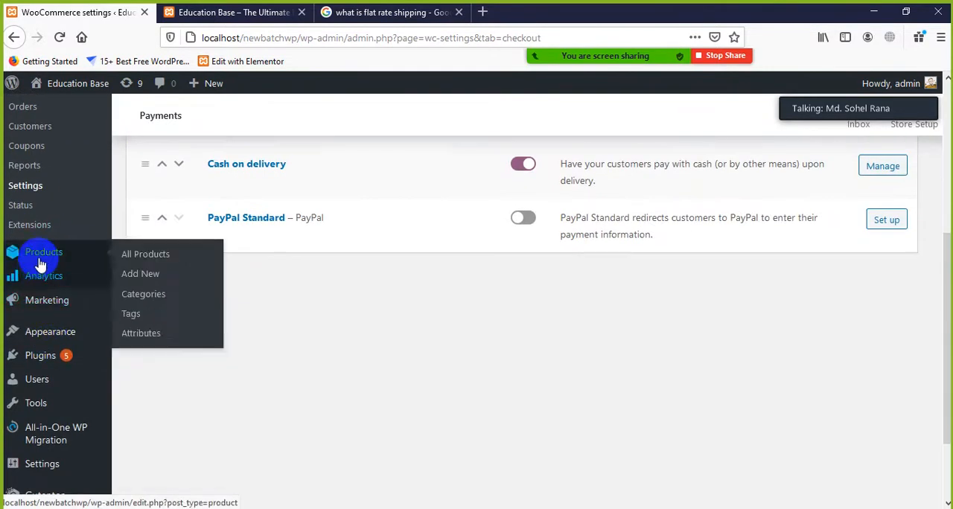
{"action": "left_click", "coordinate": [147, 257]}
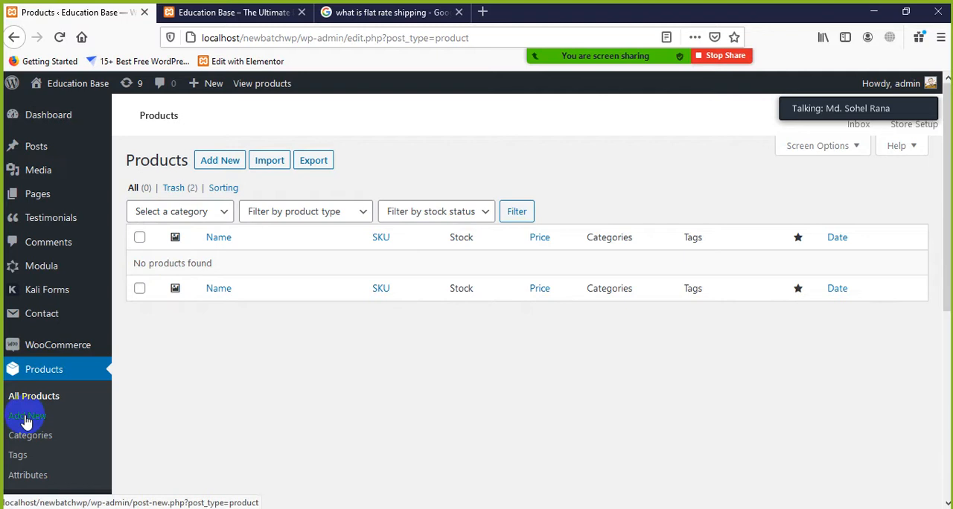
{"action": "left_click", "coordinate": [221, 162]}
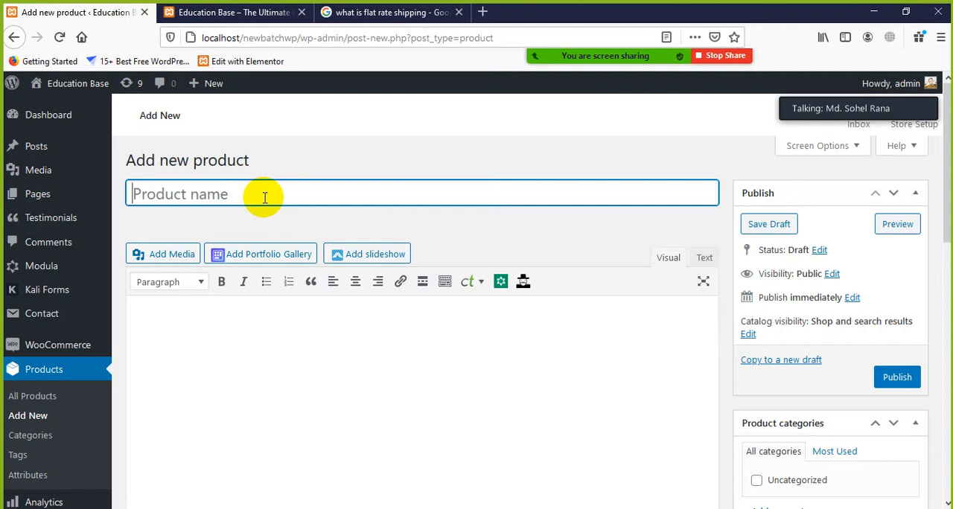
{"action": "type", "text": "T-shirt"}
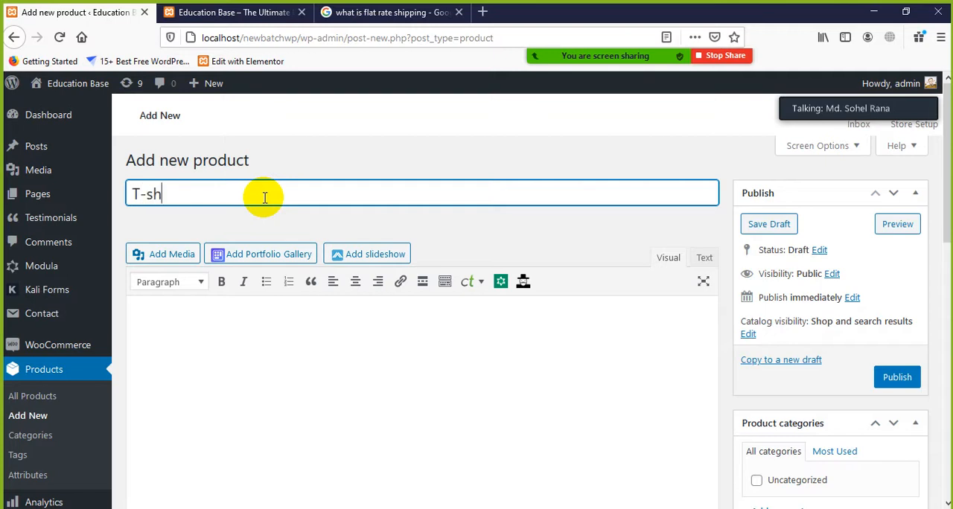
Copy the flat rate shipping definition paragraph from the Google results page and paste it as the T-shirt product's description
{"action": "left_click", "coordinate": [297, 336]}
{"action": "left_click", "coordinate": [373, 13]}
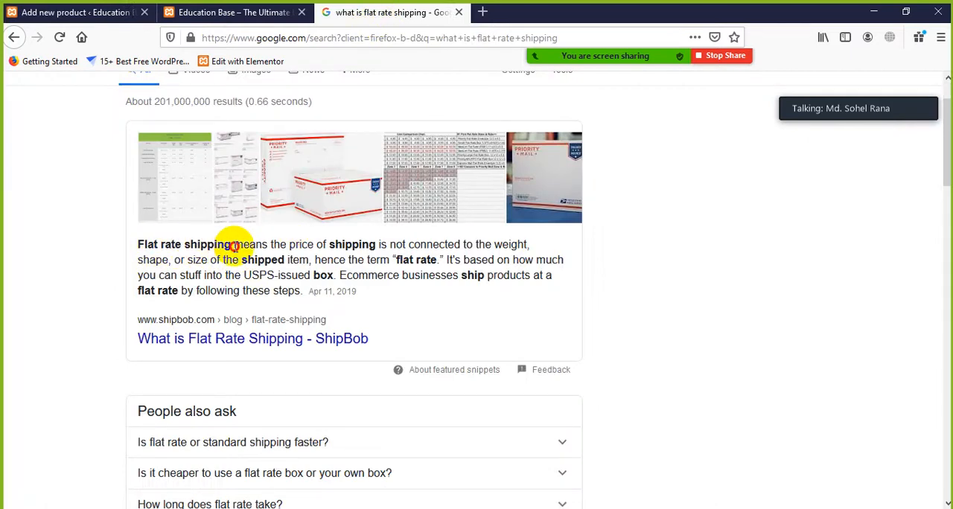
{"action": "left_click_drag", "start_coordinate": [234, 247], "coordinate": [246, 261]}
{"action": "left_click", "coordinate": [144, 248]}
{"action": "left_click_drag", "start_coordinate": [144, 248], "coordinate": [300, 292]}
{"action": "right_click", "coordinate": [285, 281]}
{"action": "left_click", "coordinate": [297, 292]}
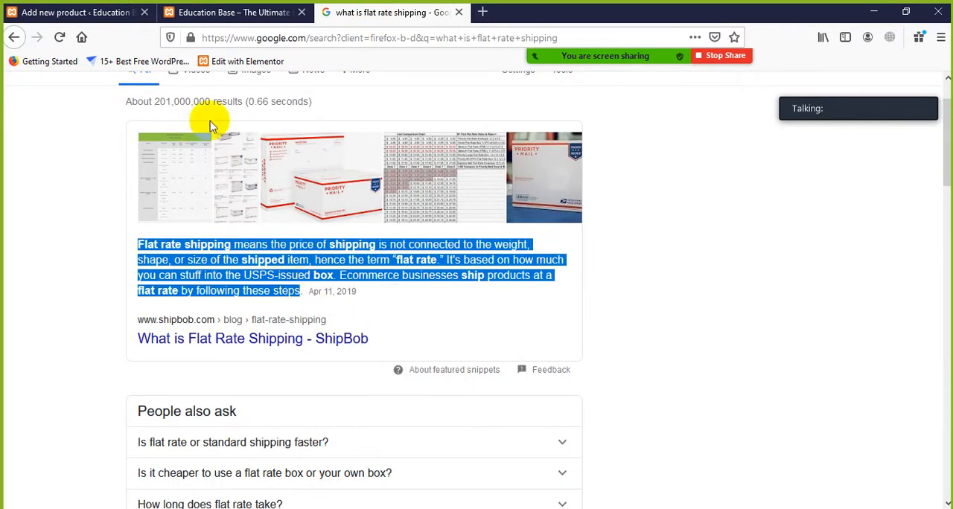
{"action": "left_click", "coordinate": [192, 10]}
{"action": "left_click", "coordinate": [65, 11]}
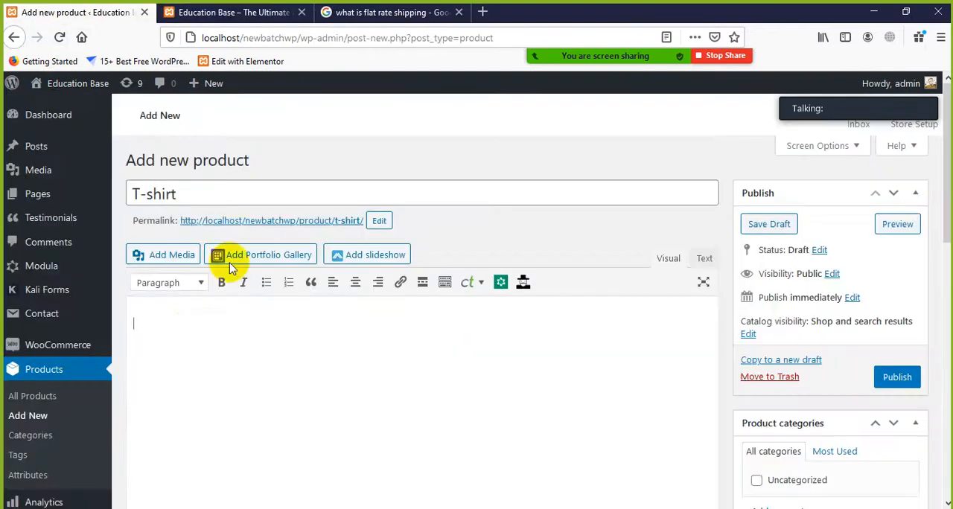
{"action": "right_click", "coordinate": [188, 319]}
{"action": "left_click", "coordinate": [231, 379]}
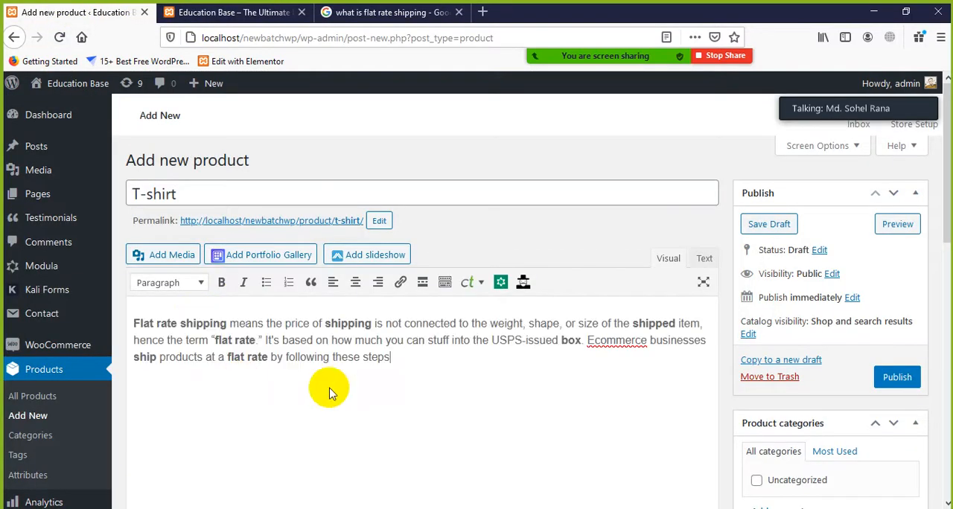
Create a new product category named Dress and assign it to the T-shirt product
{"action": "scroll", "coordinate": [595, 400], "scroll_direction": "down", "scroll_amount": 2}
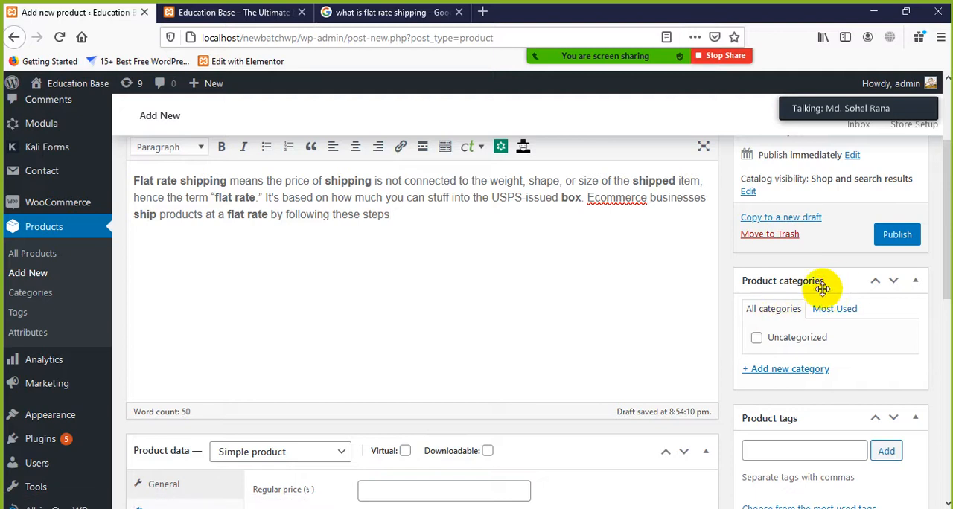
{"action": "left_click", "coordinate": [774, 371]}
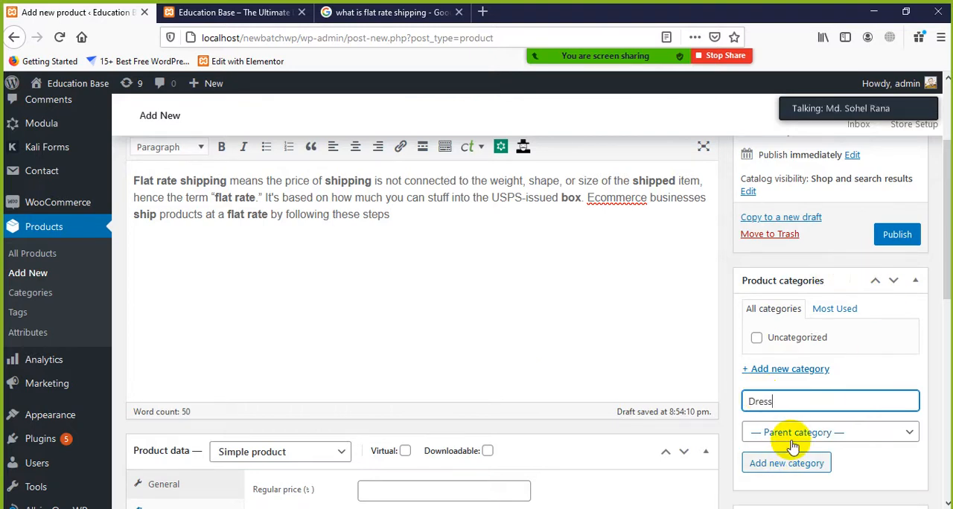
{"action": "left_click", "coordinate": [790, 463]}
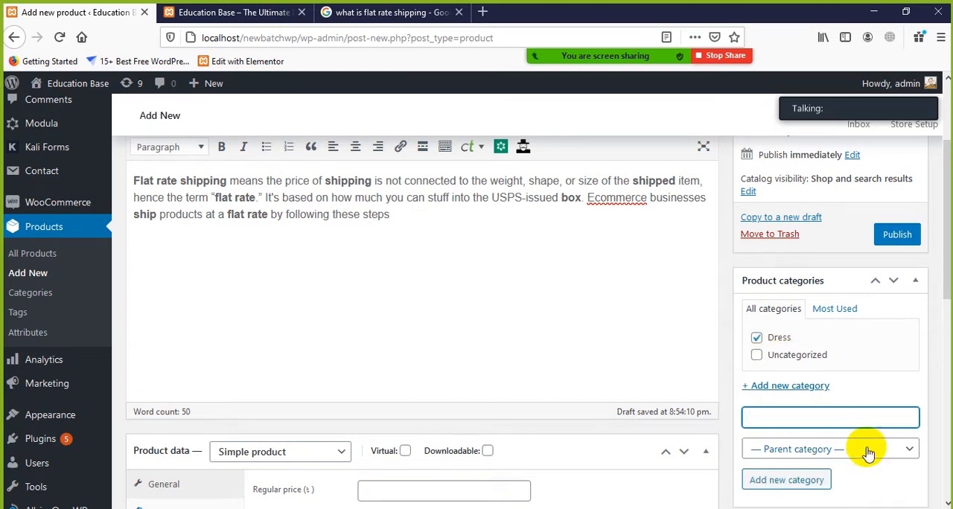
Set the T-shirt's regular price to 1500 and its sale price to 1352 in the general product data
{"action": "scroll", "coordinate": [826, 340], "scroll_direction": "up", "scroll_amount": 3}
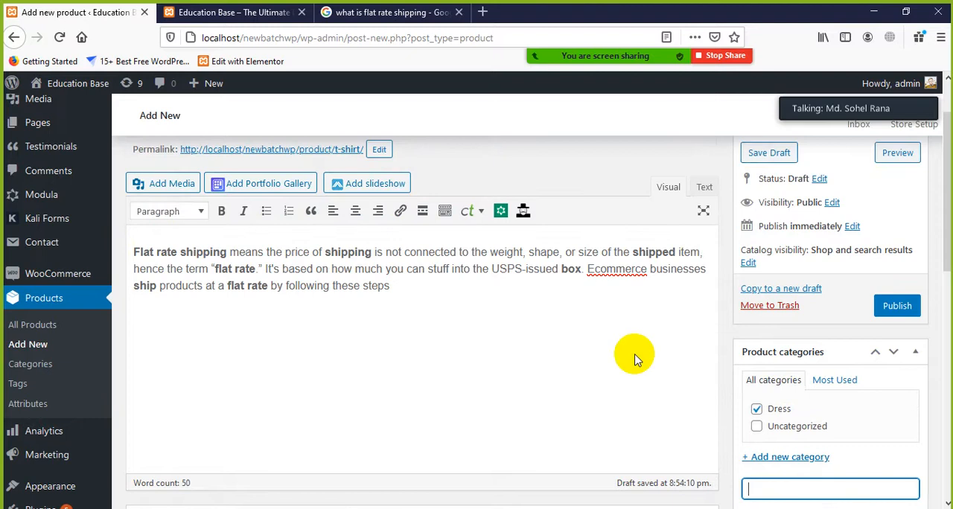
{"action": "scroll", "coordinate": [621, 351], "scroll_direction": "down", "scroll_amount": 2}
{"action": "scroll", "coordinate": [868, 138], "scroll_direction": "up", "scroll_amount": 2}
{"action": "scroll", "coordinate": [708, 347], "scroll_direction": "down", "scroll_amount": 5}
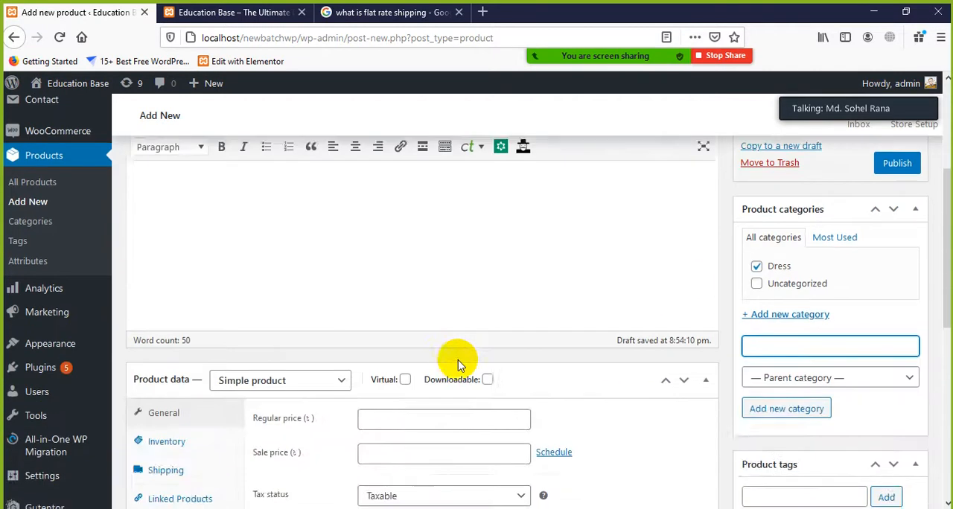
{"action": "scroll", "coordinate": [419, 375], "scroll_direction": "down", "scroll_amount": 3}
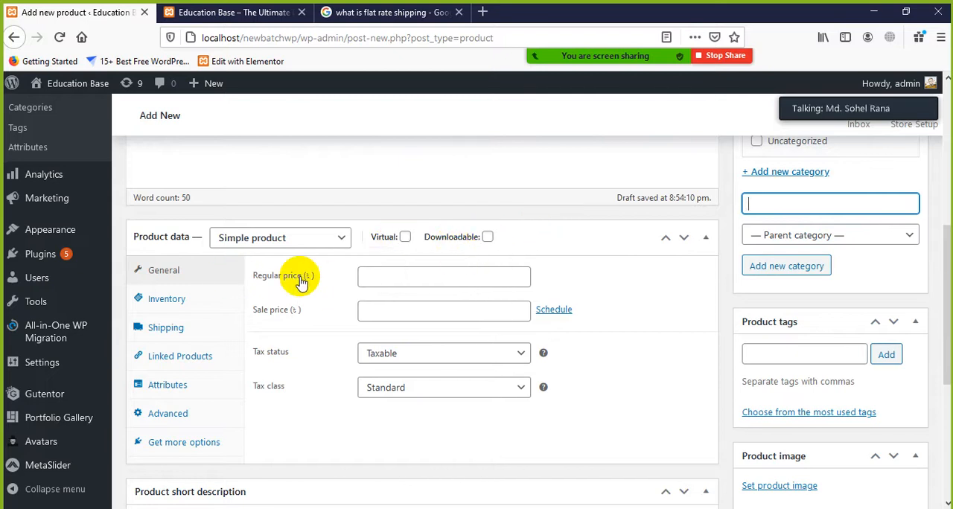
{"action": "left_click", "coordinate": [386, 276]}
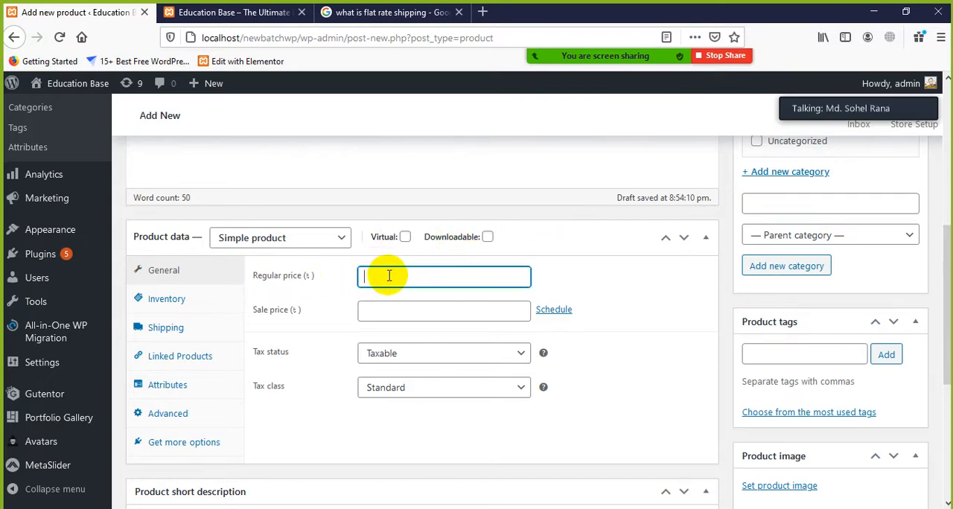
{"action": "type", "text": "500"}
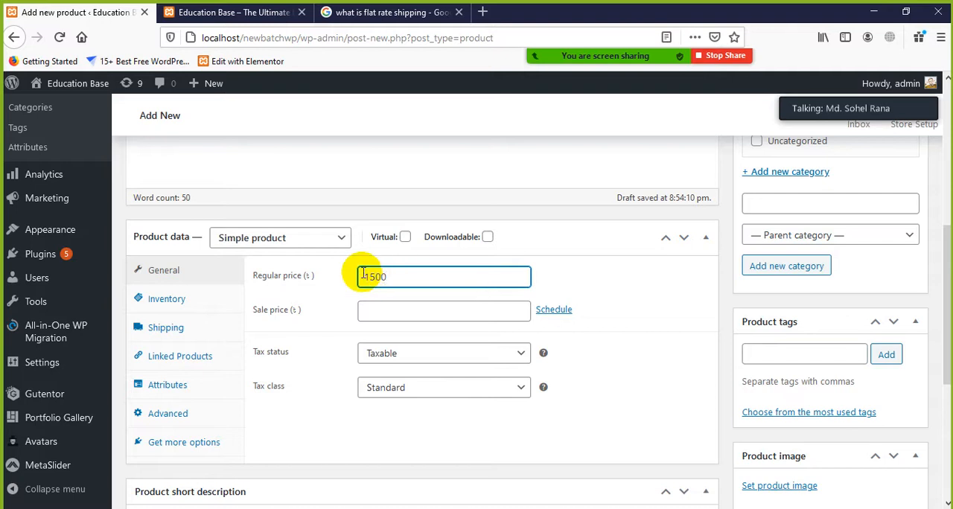
{"action": "left_click", "coordinate": [394, 316]}
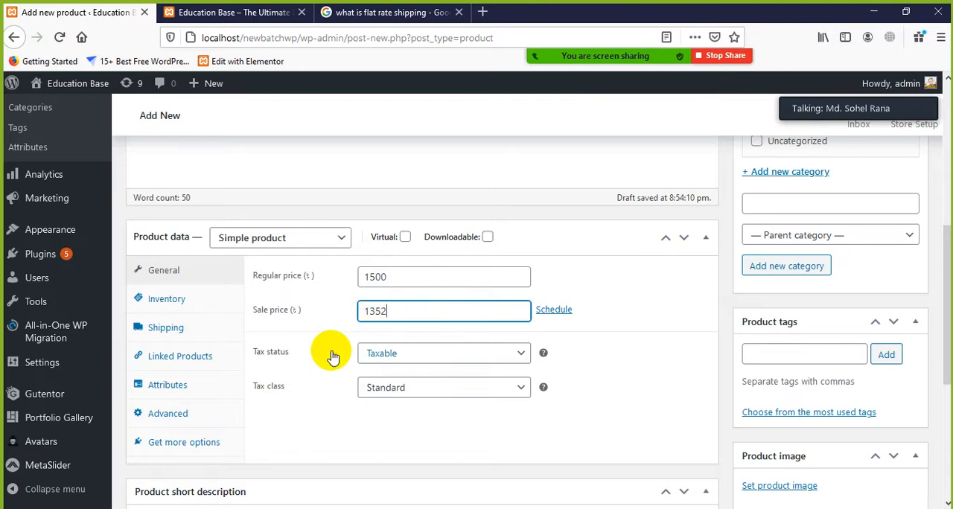
Set the product's tax status to None and view the tax class choices, keeping Standard
{"action": "scroll", "coordinate": [380, 357], "scroll_direction": "down", "scroll_amount": 2}
{"action": "left_click", "coordinate": [521, 291]}
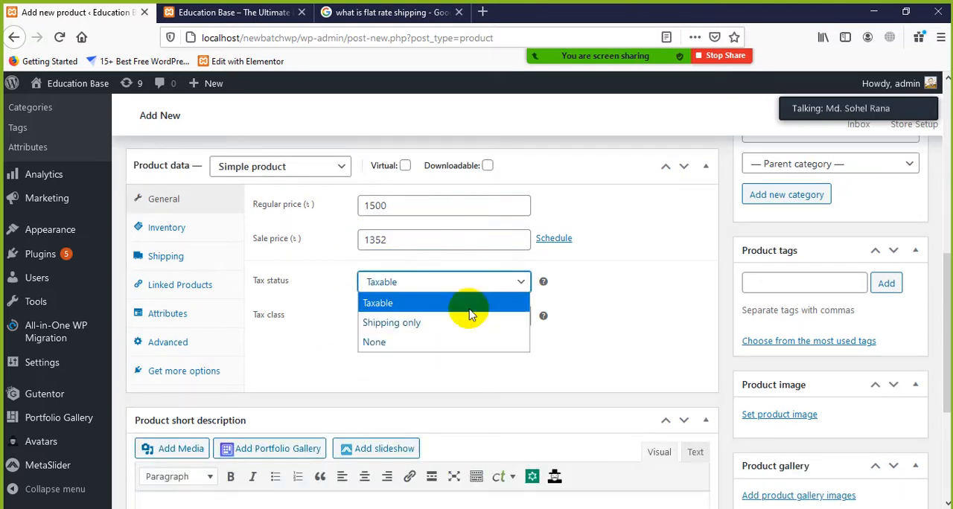
{"action": "left_click", "coordinate": [391, 342]}
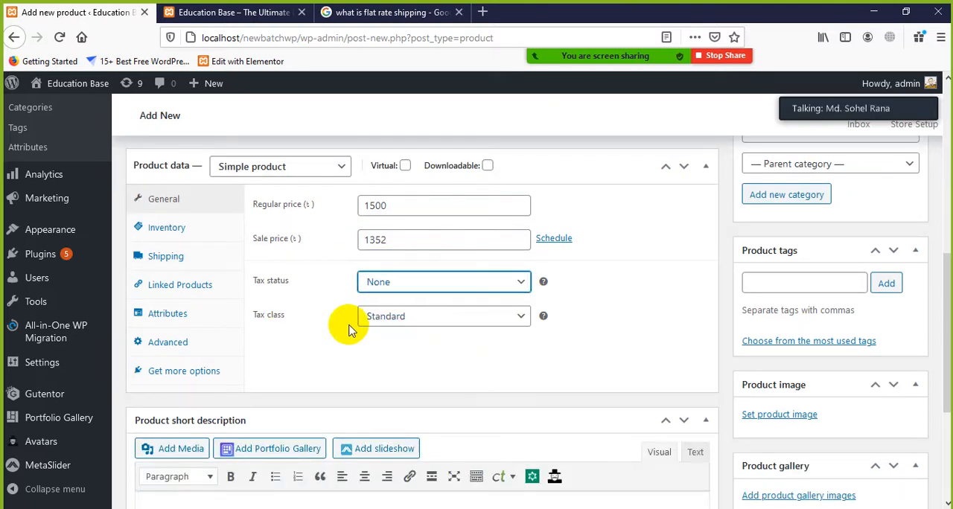
{"action": "left_click", "coordinate": [524, 318]}
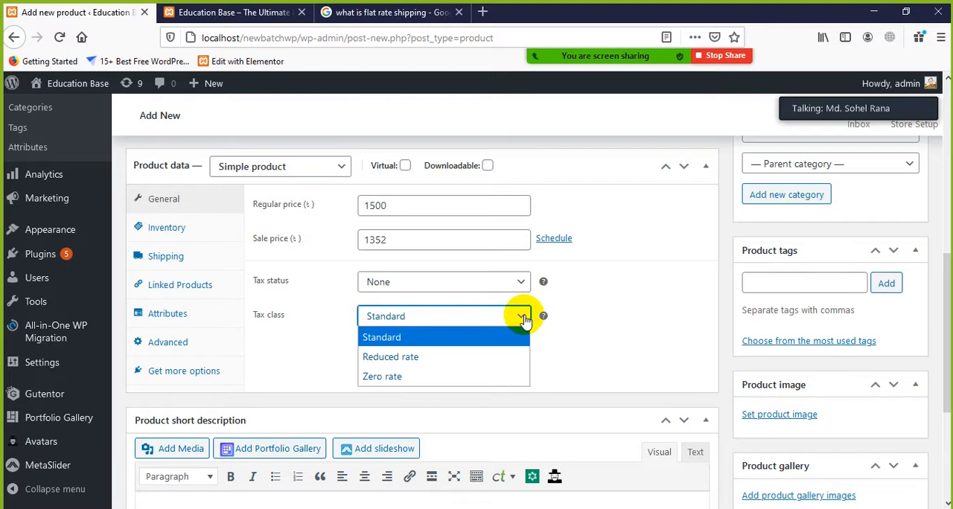
{"action": "left_click", "coordinate": [593, 331]}
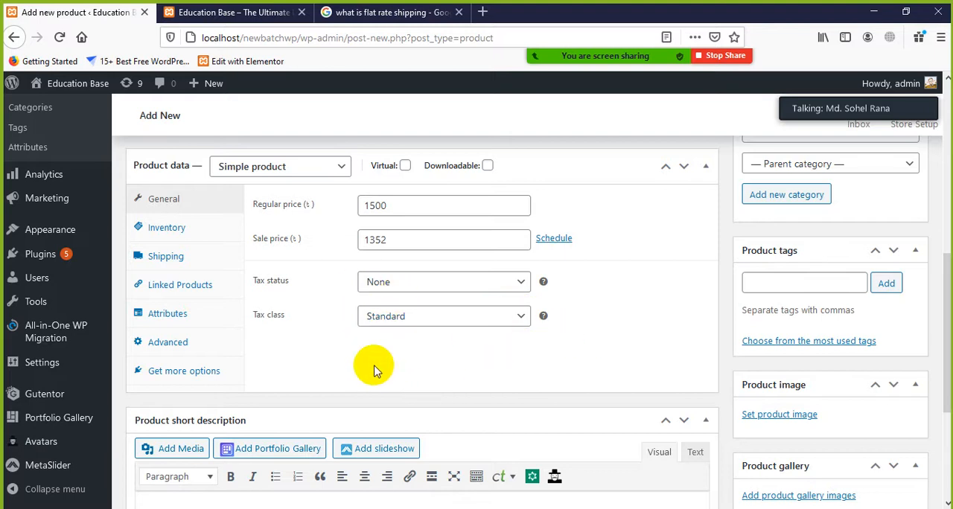
Copy the description's first sentence, from "Flat rate shipping" through "flat rate.", and paste it into the product short description
{"action": "scroll", "coordinate": [523, 372], "scroll_direction": "down", "scroll_amount": 5}
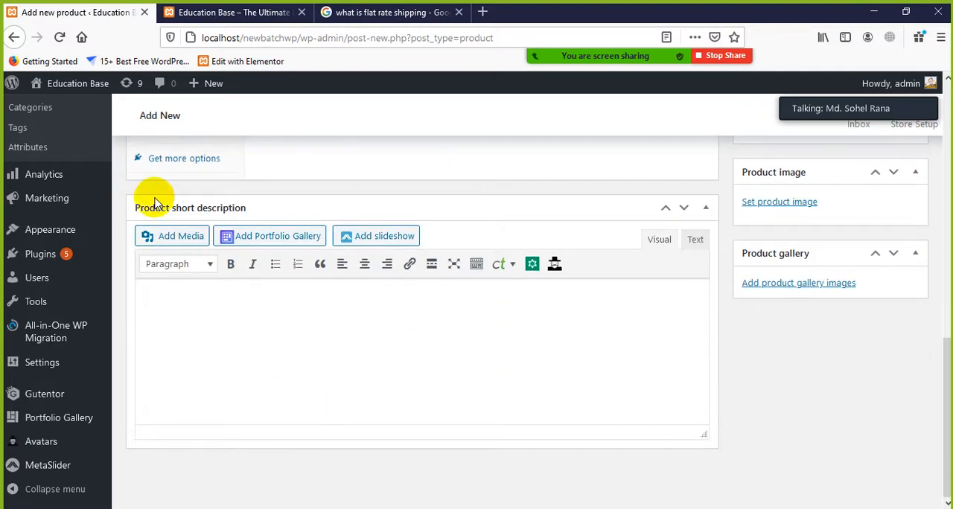
{"action": "left_click", "coordinate": [227, 323]}
{"action": "scroll", "coordinate": [330, 332], "scroll_direction": "up", "scroll_amount": 6}
{"action": "scroll", "coordinate": [414, 269], "scroll_direction": "up", "scroll_amount": 2}
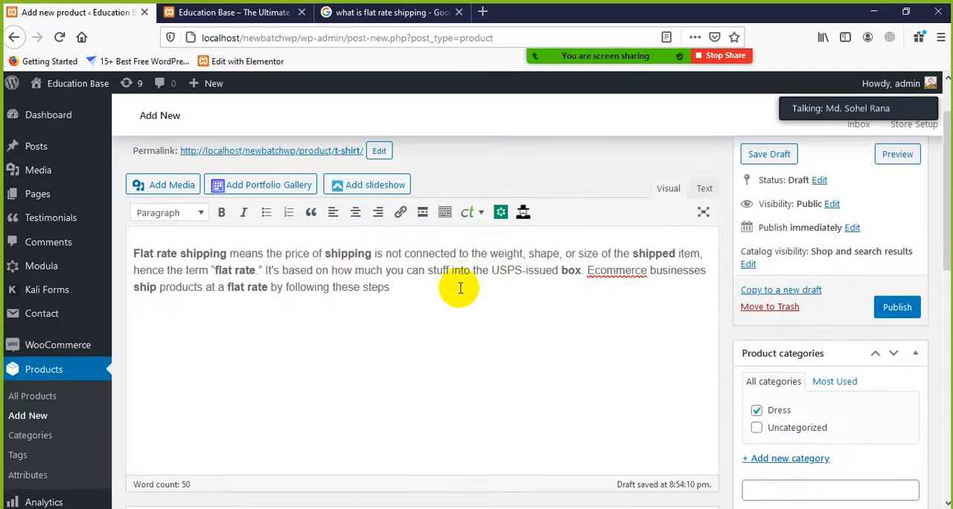
{"action": "left_click_drag", "start_coordinate": [262, 270], "coordinate": [147, 253]}
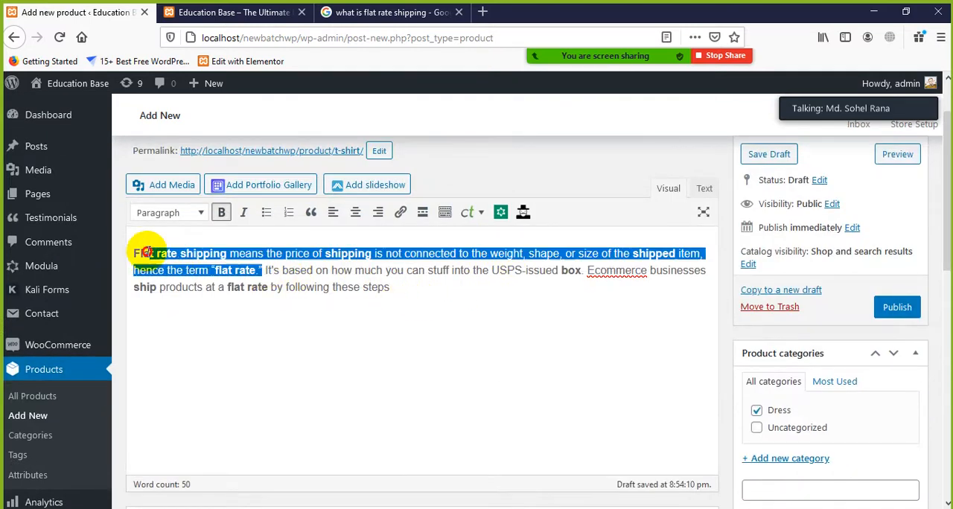
{"action": "right_click", "coordinate": [138, 255]}
{"action": "left_click", "coordinate": [165, 296]}
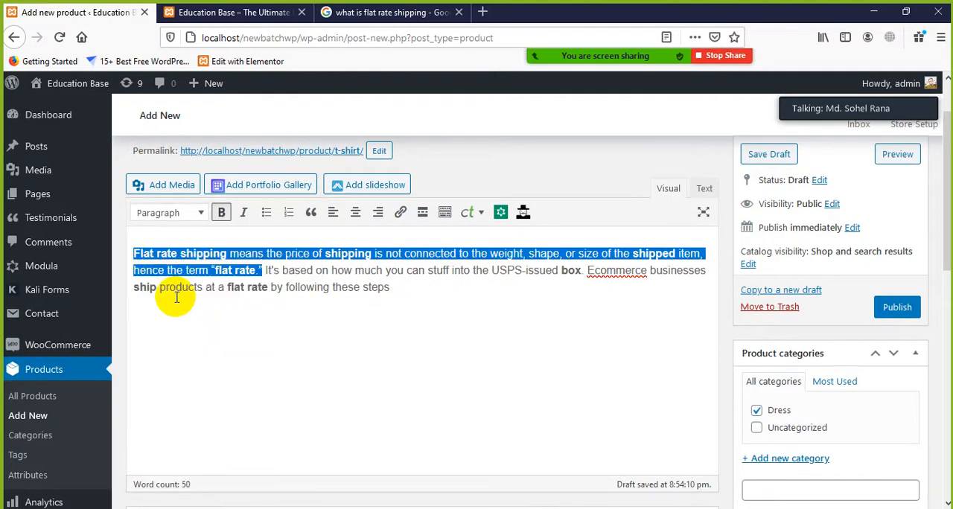
{"action": "scroll", "coordinate": [287, 356], "scroll_direction": "down", "scroll_amount": 10}
{"action": "right_click", "coordinate": [218, 302]}
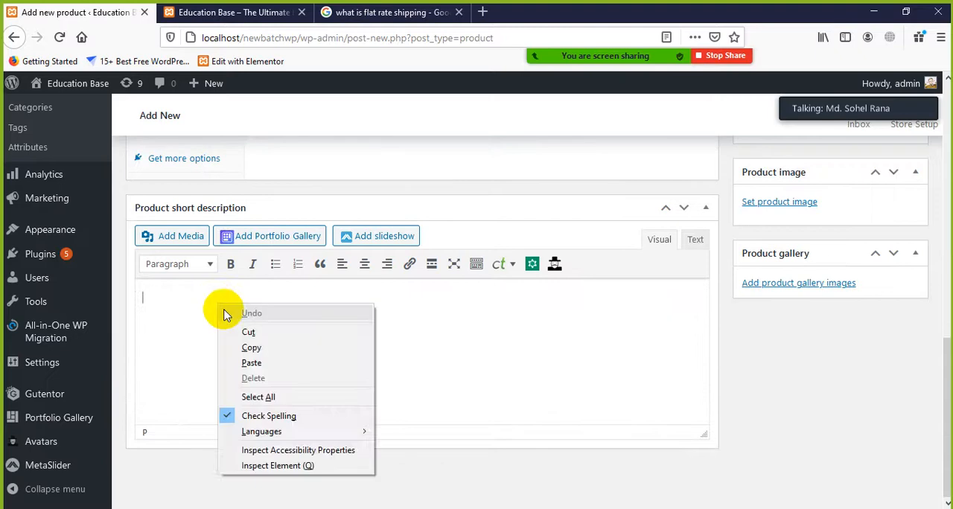
{"action": "left_click", "coordinate": [259, 364]}
{"action": "scroll", "coordinate": [379, 394], "scroll_direction": "up", "scroll_amount": 5}
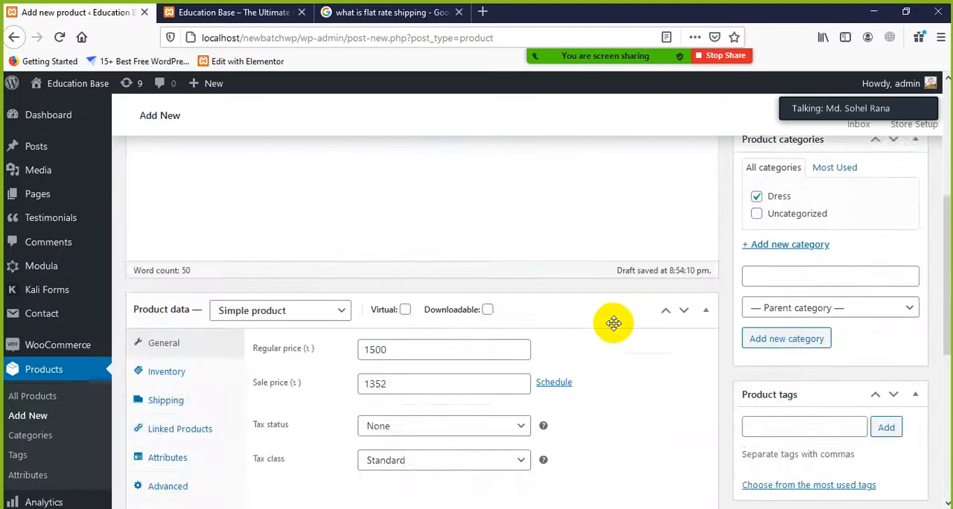
{"action": "scroll", "coordinate": [918, 297], "scroll_direction": "up", "scroll_amount": 2}
{"action": "scroll", "coordinate": [866, 302], "scroll_direction": "down", "scroll_amount": 2}
{"action": "scroll", "coordinate": [863, 298], "scroll_direction": "up", "scroll_amount": 4}
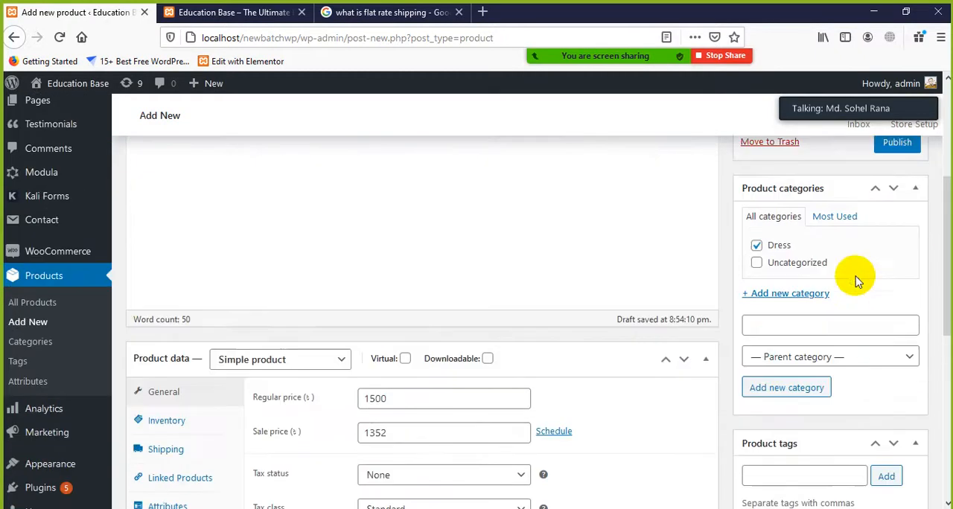
{"action": "scroll", "coordinate": [851, 223], "scroll_direction": "down", "scroll_amount": 5}
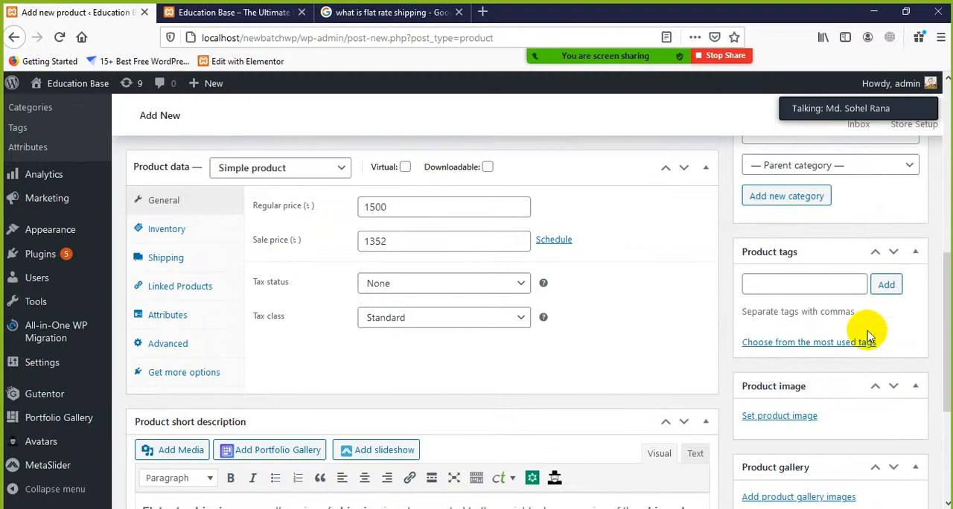
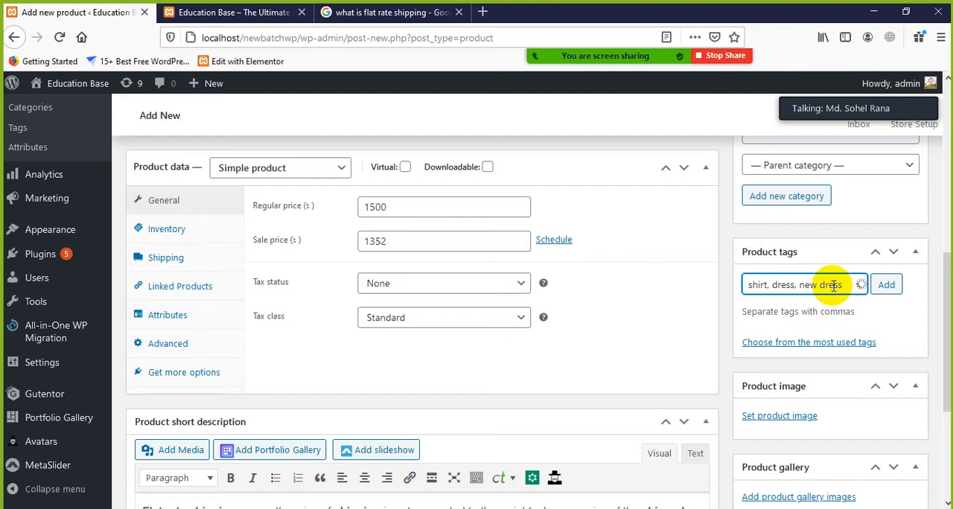
Add the tags shirt, dress and new dress to the product and open the product image selection
{"action": "left_click", "coordinate": [884, 285]}
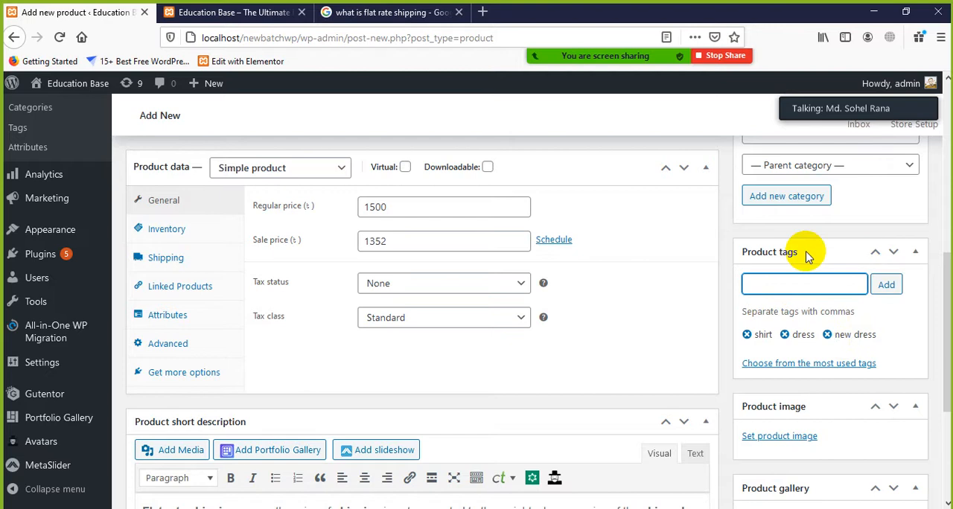
{"action": "scroll", "coordinate": [676, 447], "scroll_direction": "down", "scroll_amount": 3}
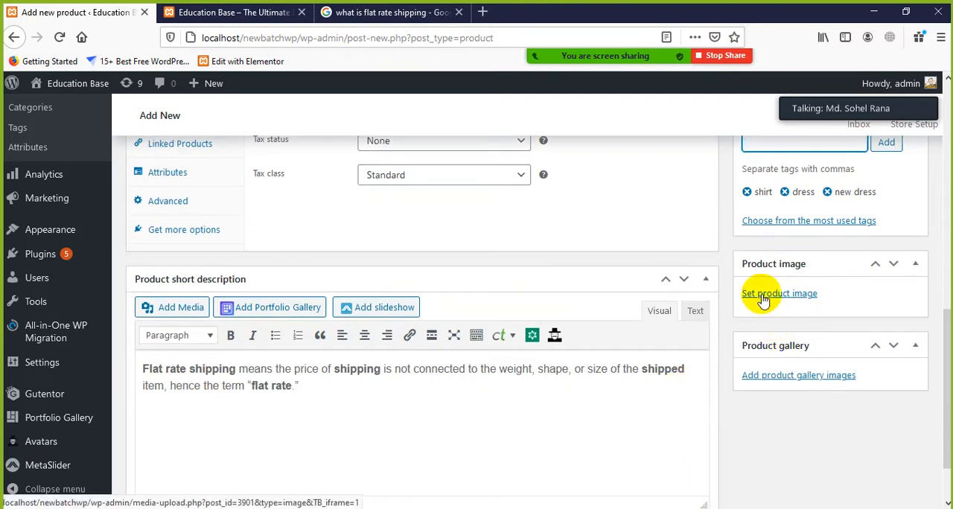
{"action": "left_click", "coordinate": [778, 295]}
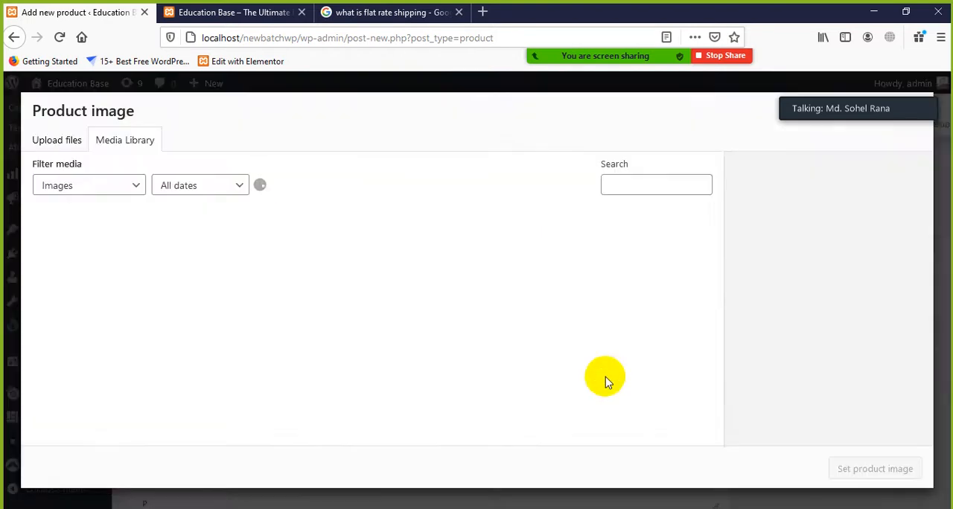
Search the web for "shirt image" in a new browser tab and open the image results
{"action": "left_click", "coordinate": [481, 13]}
{"action": "type", "text": "sh"}
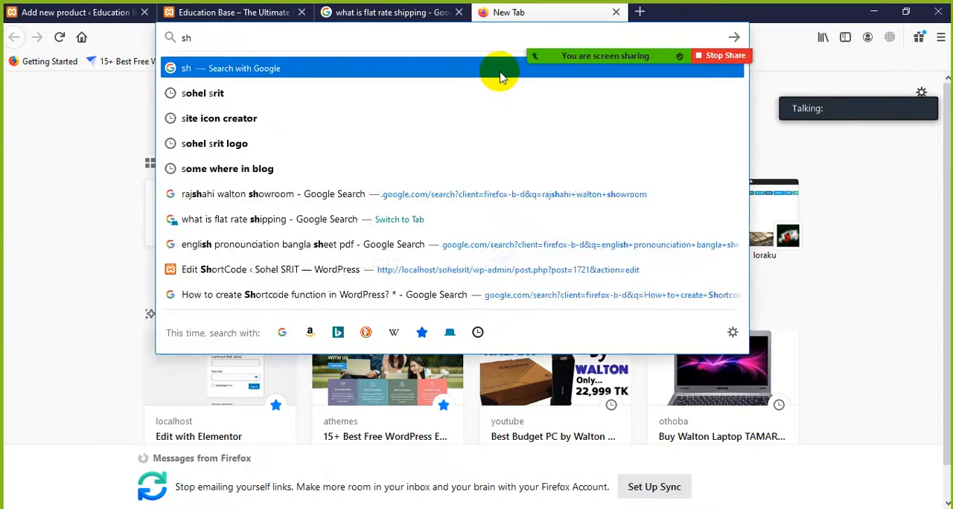
{"action": "type", "text": "irt image"}
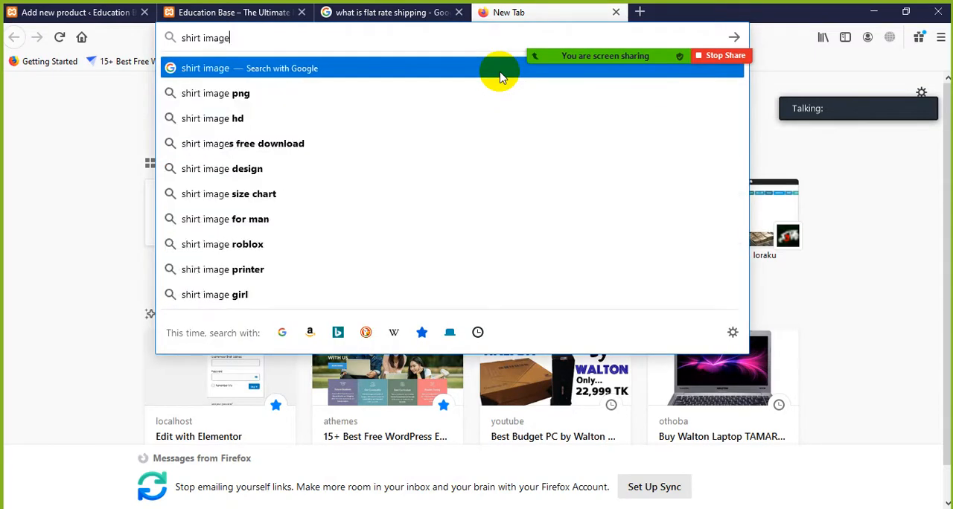
{"action": "key", "text": "Return"}
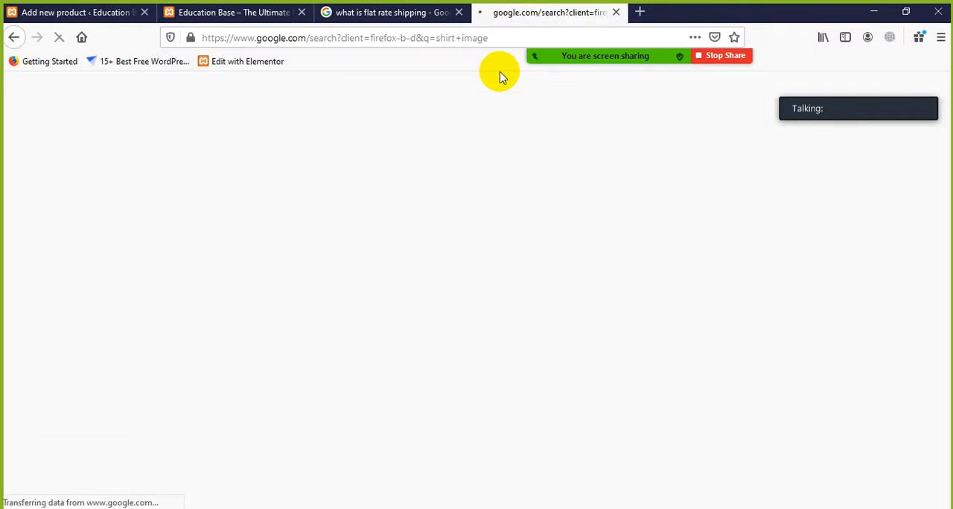
{"action": "scroll", "coordinate": [323, 316], "scroll_direction": "down", "scroll_amount": 1}
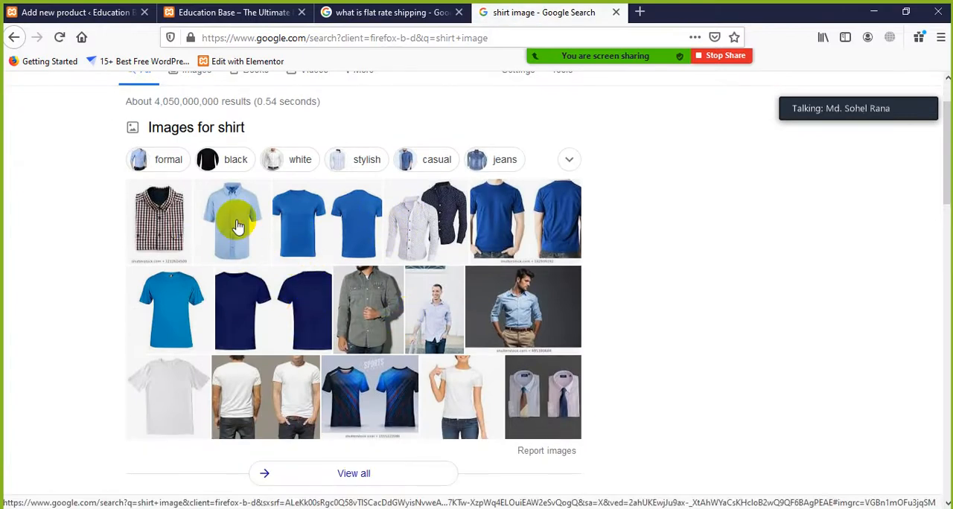
{"action": "left_click", "coordinate": [368, 291]}
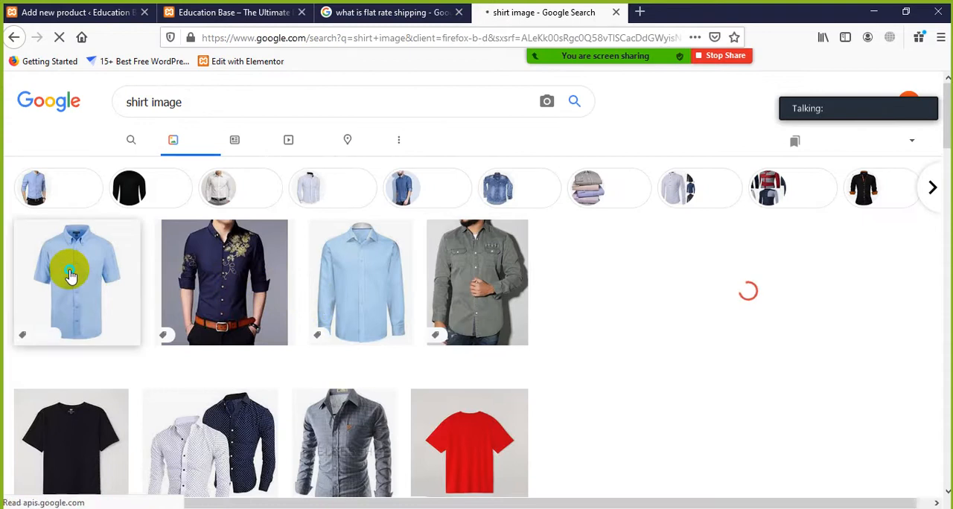
Open the light-blue short-sleeved shirt picture on its own and save it to the Desktop as index.jpg
{"action": "right_click", "coordinate": [86, 284]}
{"action": "left_click", "coordinate": [106, 289]}
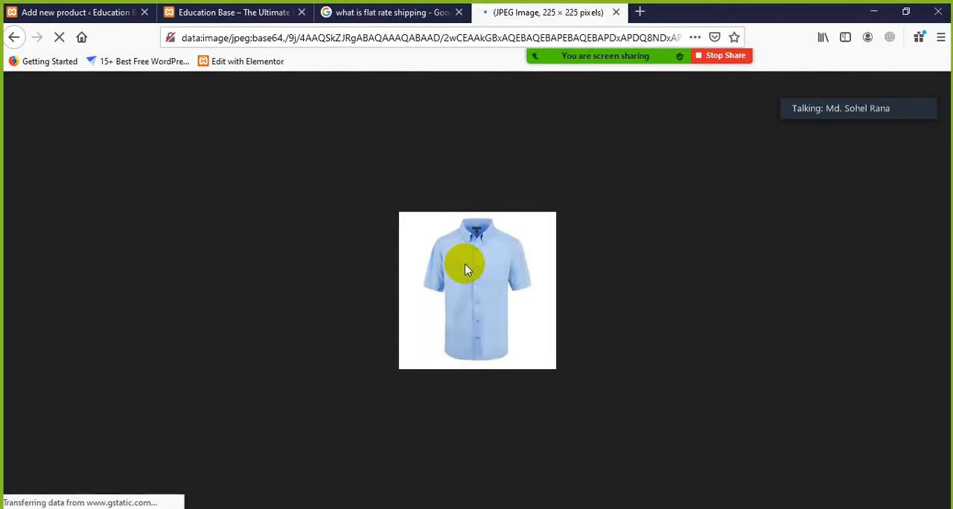
{"action": "right_click", "coordinate": [465, 265]}
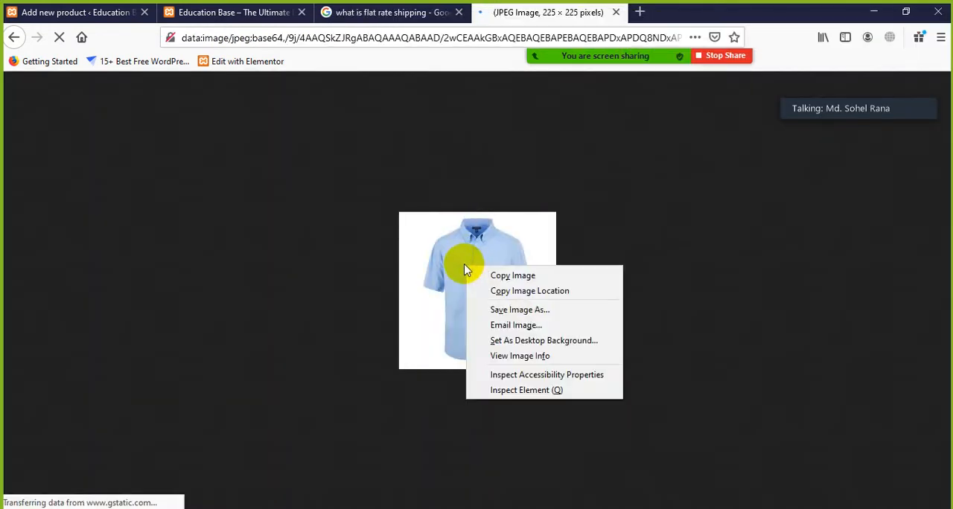
{"action": "left_click", "coordinate": [512, 311]}
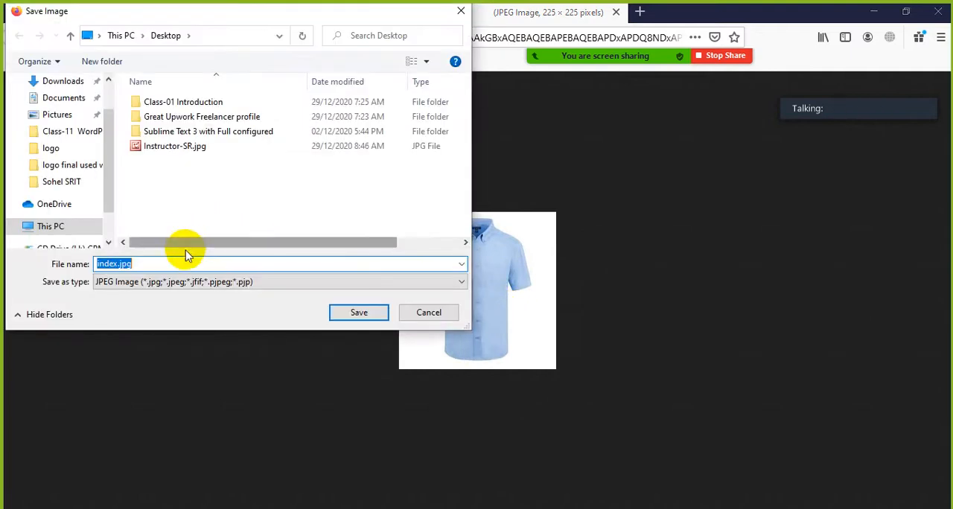
{"action": "scroll", "coordinate": [112, 166], "scroll_direction": "up", "scroll_amount": 1}
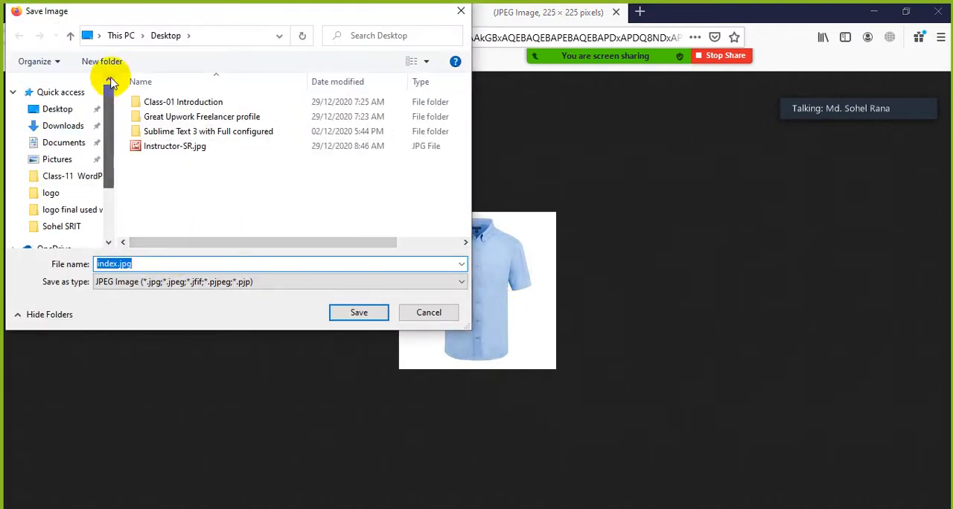
{"action": "left_click", "coordinate": [64, 109]}
{"action": "left_click", "coordinate": [355, 313]}
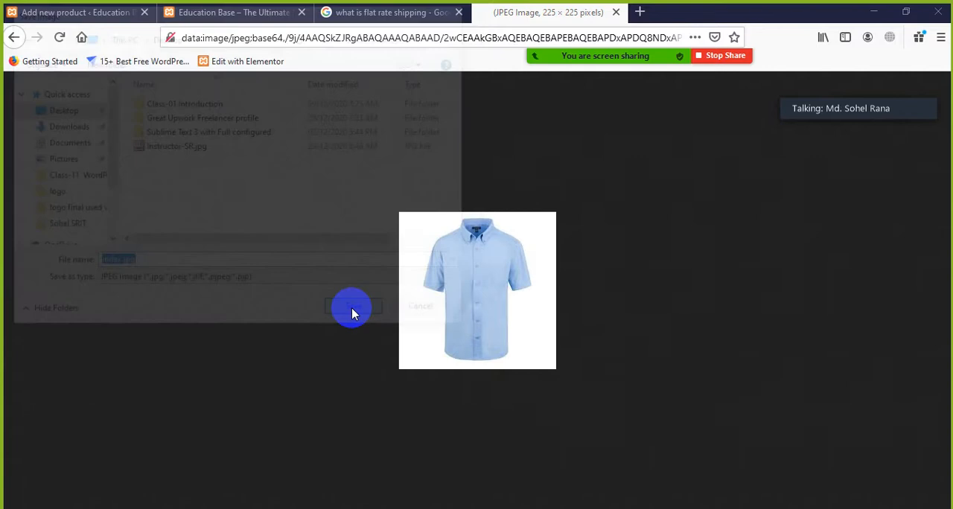
{"action": "left_click", "coordinate": [868, 15]}
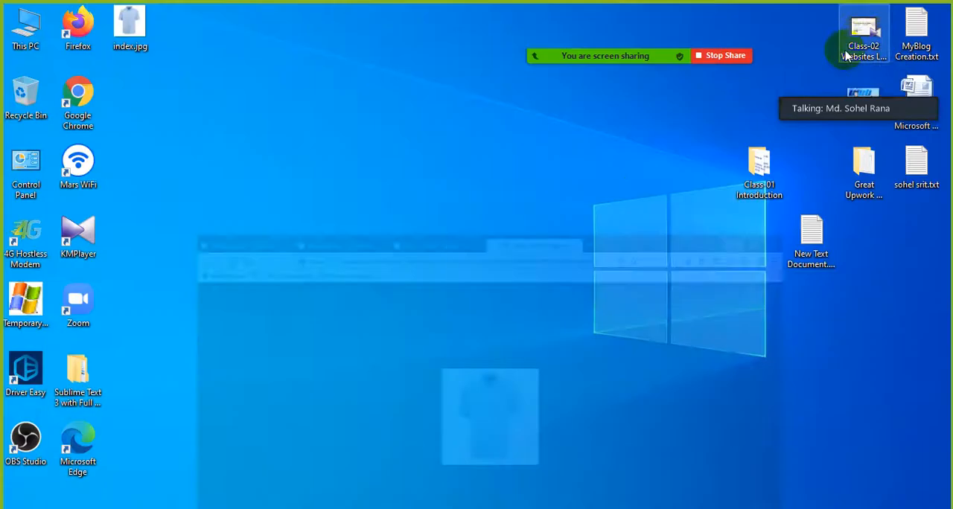
{"action": "key", "text": "alt+Tab"}
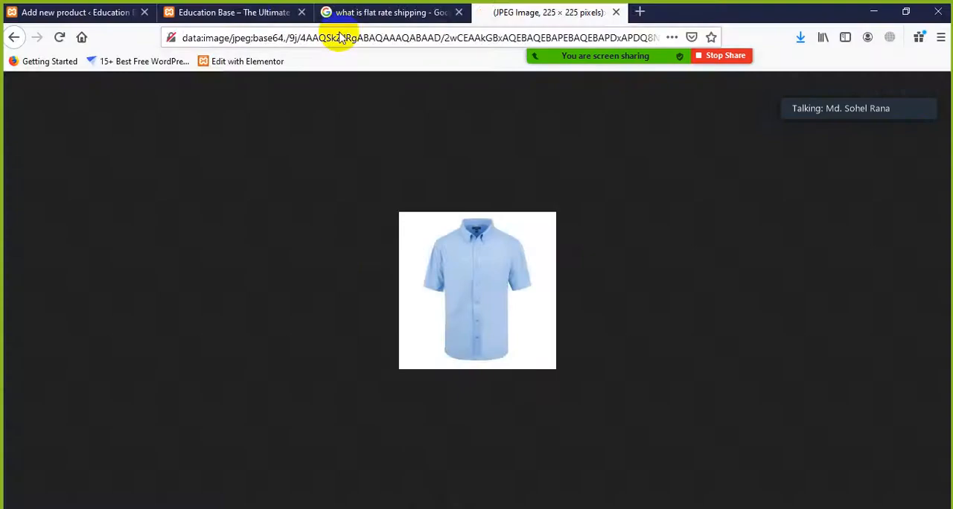
Upload index.jpg from the Desktop on the Add new product page and set it as the product image
{"action": "left_click", "coordinate": [326, 13]}
{"action": "left_click", "coordinate": [248, 16]}
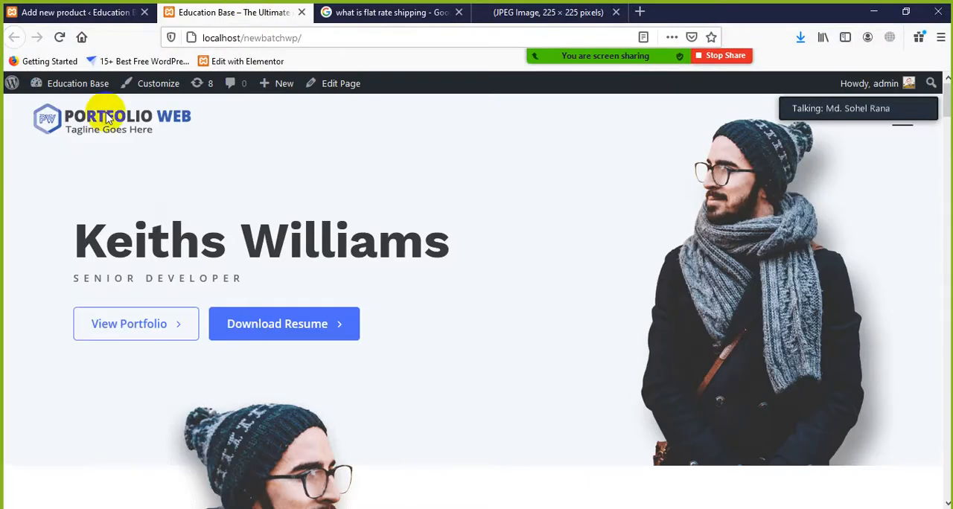
{"action": "left_click", "coordinate": [85, 13]}
{"action": "scroll", "coordinate": [503, 320], "scroll_direction": "down", "scroll_amount": 5}
{"action": "scroll", "coordinate": [563, 362], "scroll_direction": "down", "scroll_amount": 3}
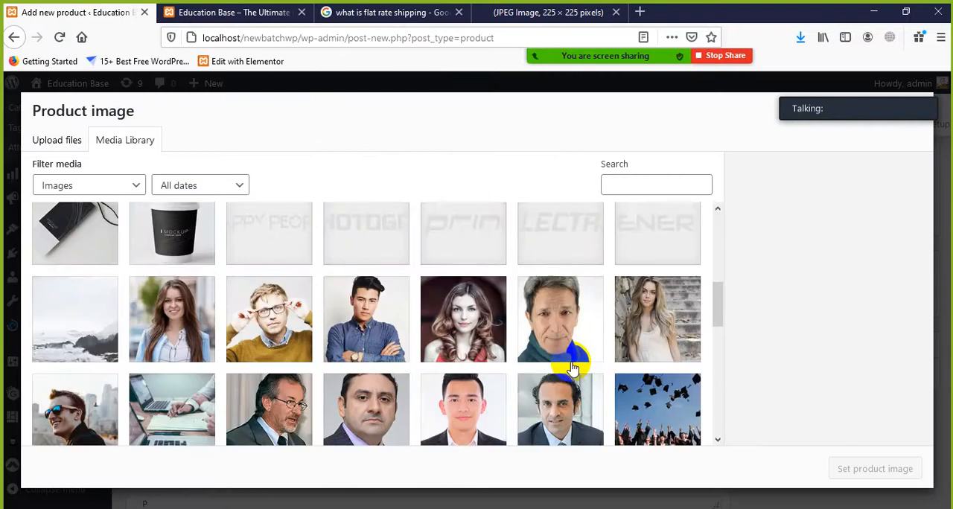
{"action": "scroll", "coordinate": [617, 319], "scroll_direction": "up", "scroll_amount": 6}
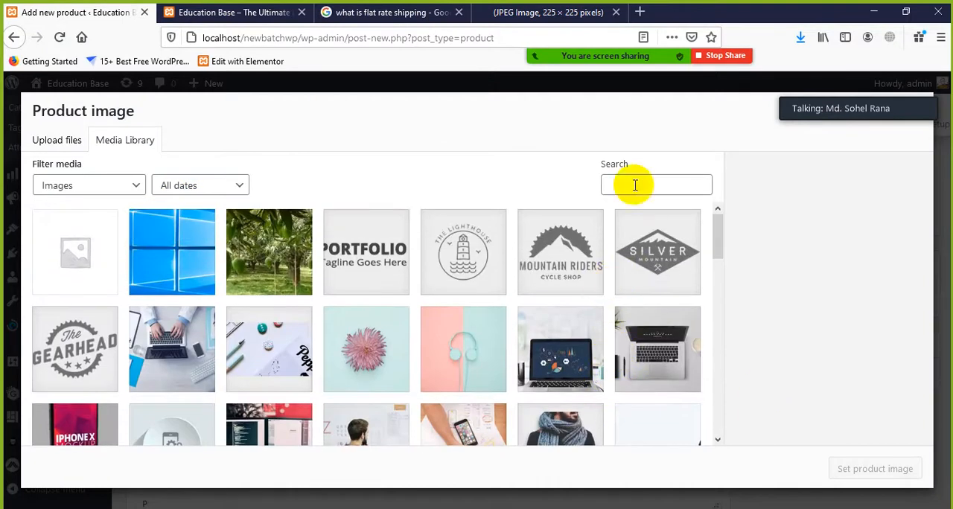
{"action": "left_click", "coordinate": [43, 140]}
{"action": "left_click", "coordinate": [463, 318]}
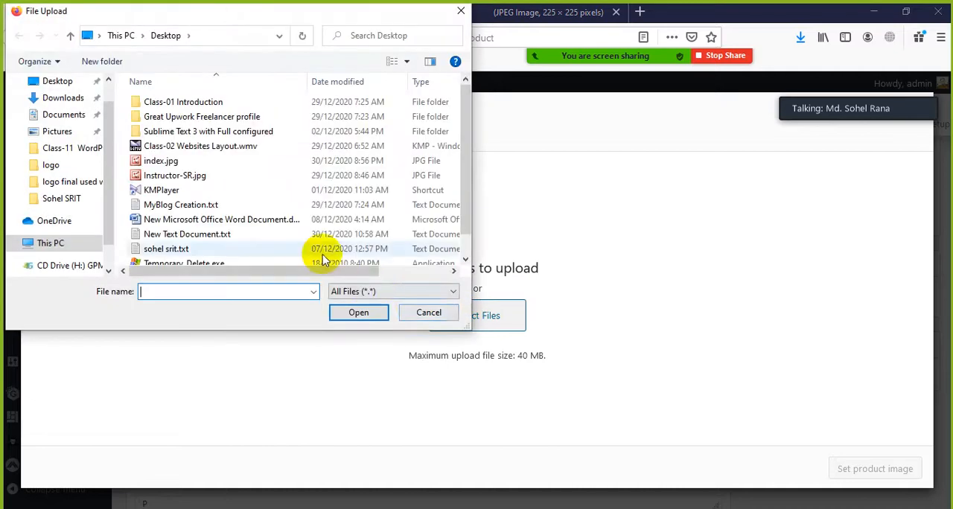
{"action": "left_click", "coordinate": [160, 161]}
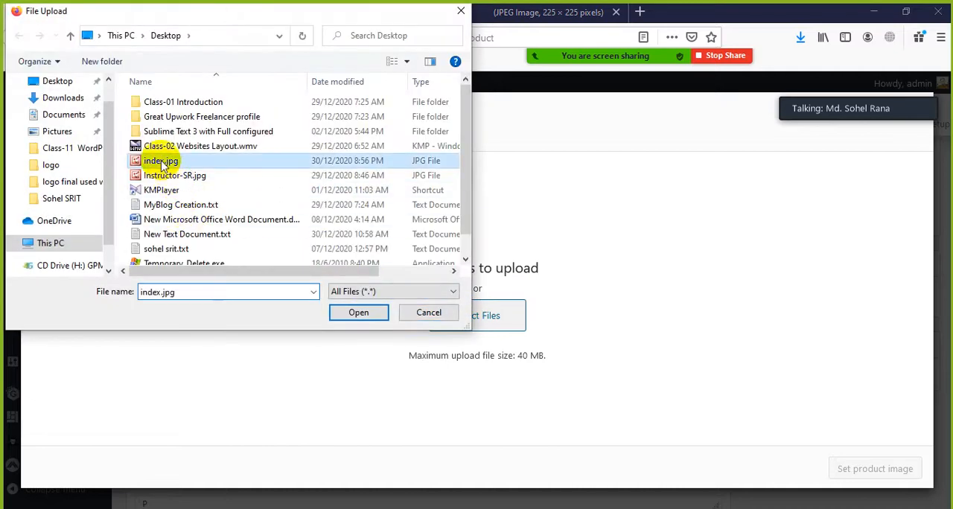
{"action": "left_click", "coordinate": [359, 312]}
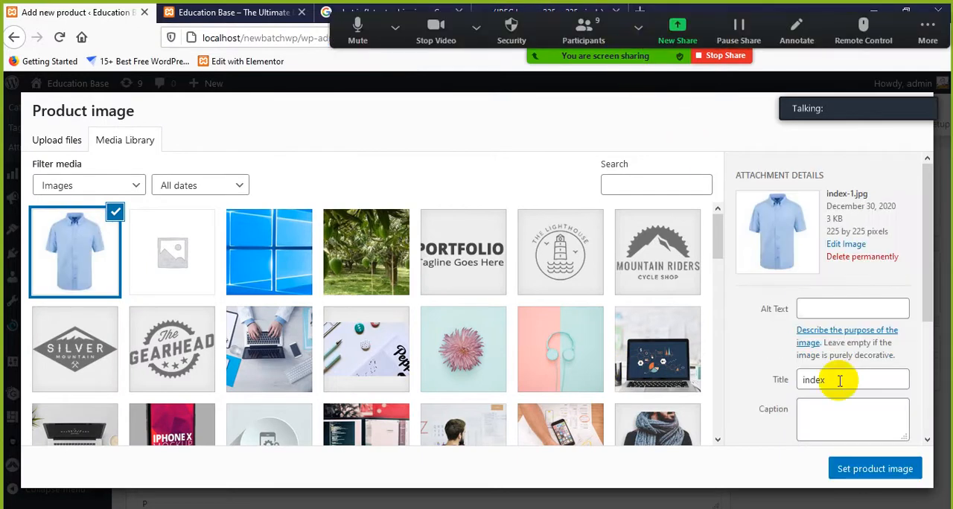
{"action": "left_click", "coordinate": [867, 468]}
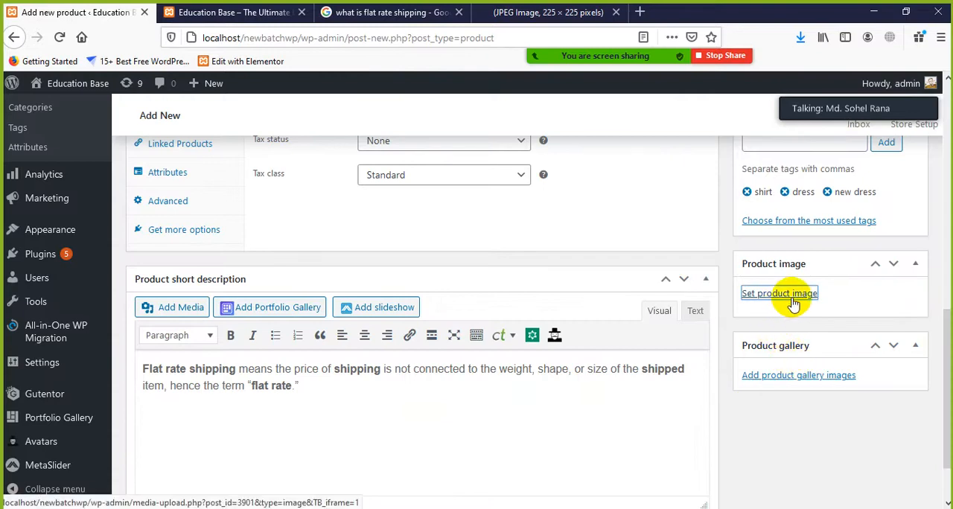
{"action": "scroll", "coordinate": [827, 345], "scroll_direction": "down", "scroll_amount": 3}
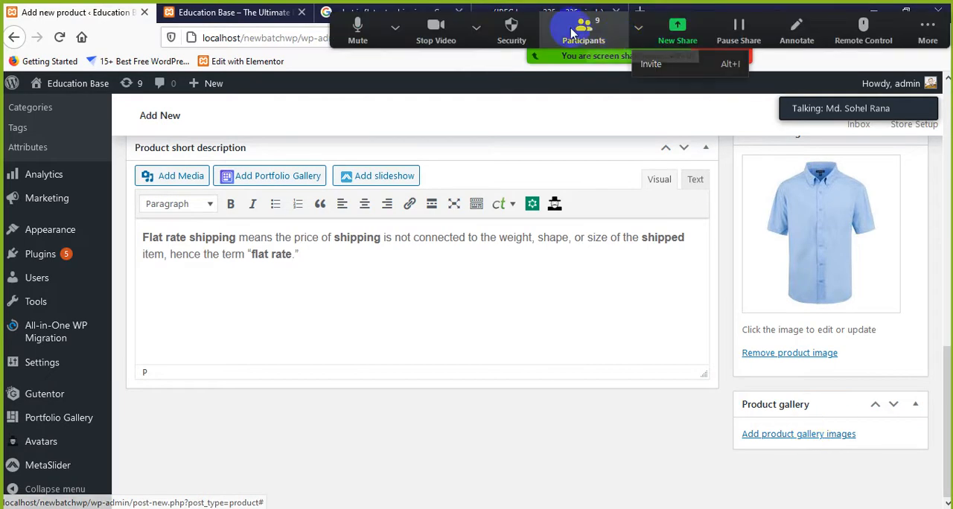
{"action": "left_click", "coordinate": [381, 13]}
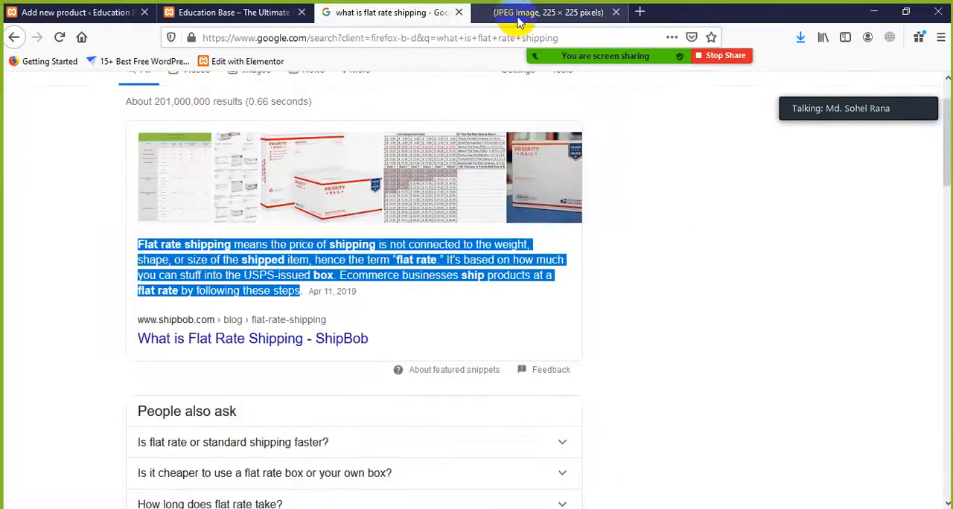
{"action": "left_click", "coordinate": [521, 16]}
{"action": "left_click", "coordinate": [393, 10]}
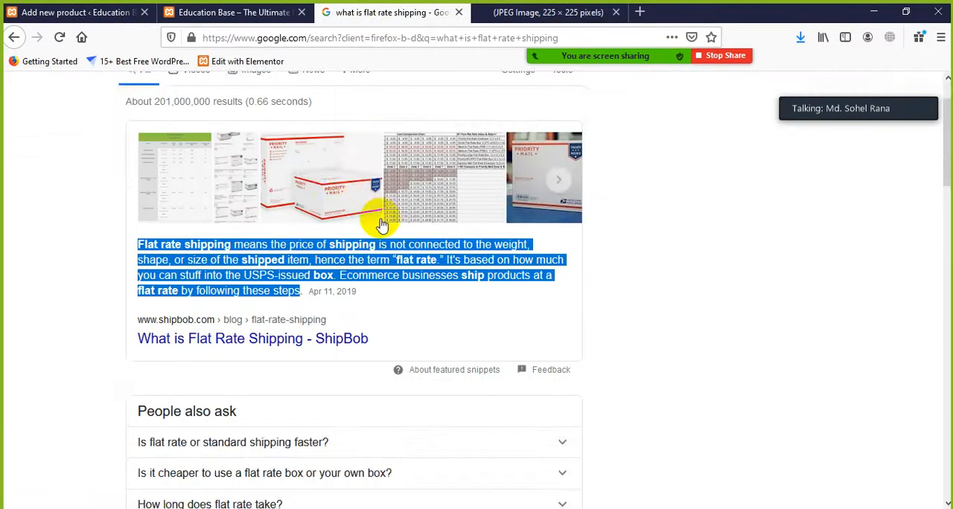
{"action": "scroll", "coordinate": [378, 223], "scroll_direction": "up", "scroll_amount": 2}
{"action": "left_click", "coordinate": [533, 13]}
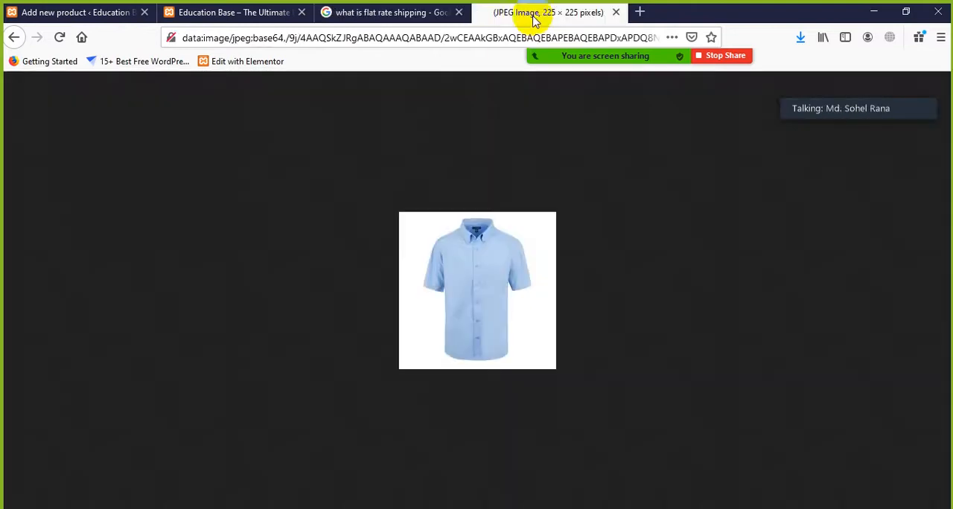
{"action": "left_click", "coordinate": [13, 37]}
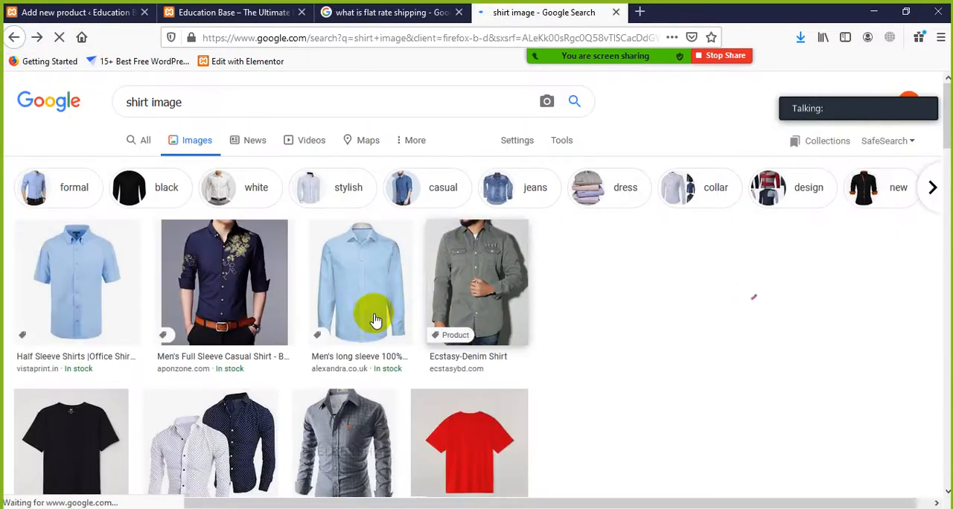
{"action": "scroll", "coordinate": [387, 319], "scroll_direction": "down", "scroll_amount": 1}
{"action": "left_click", "coordinate": [367, 214]}
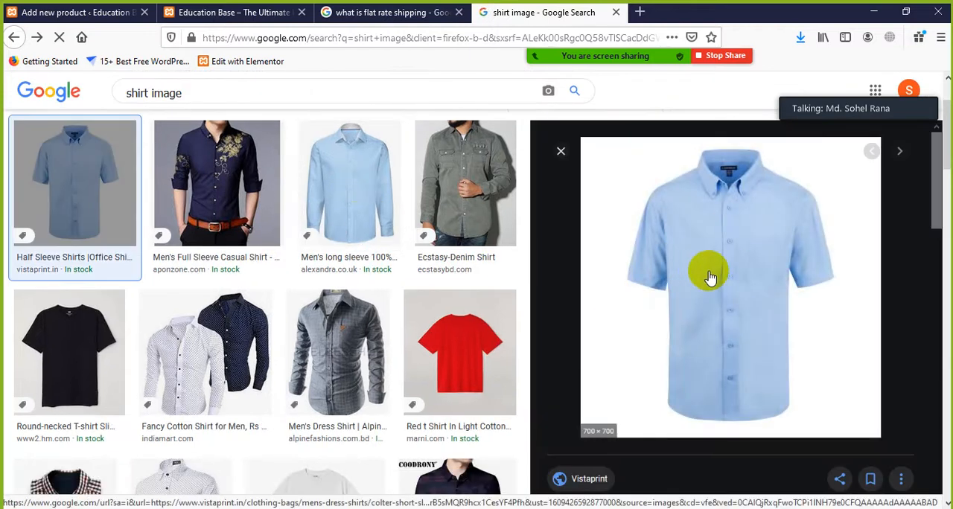
{"action": "right_click", "coordinate": [700, 274]}
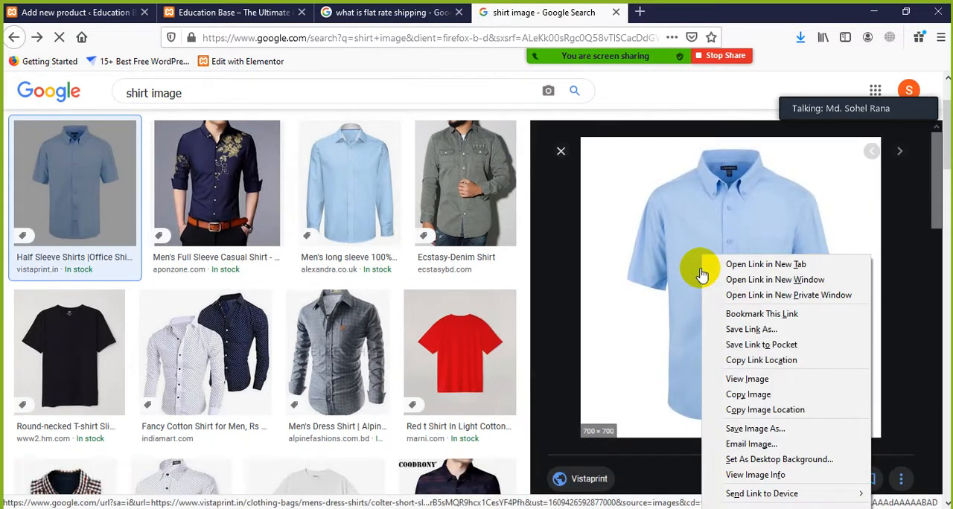
{"action": "left_click", "coordinate": [744, 392]}
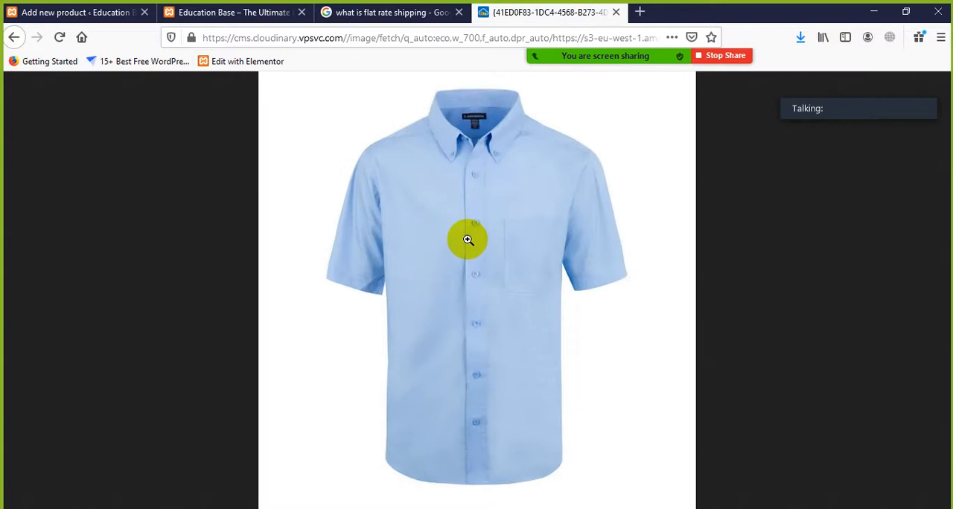
{"action": "right_click", "coordinate": [467, 239]}
{"action": "left_click", "coordinate": [511, 281]}
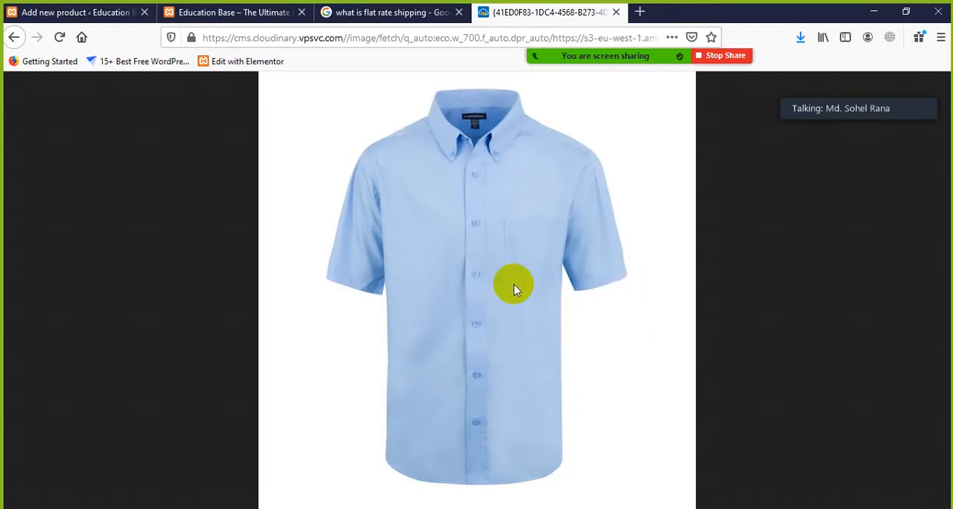
{"action": "left_click", "coordinate": [340, 264]}
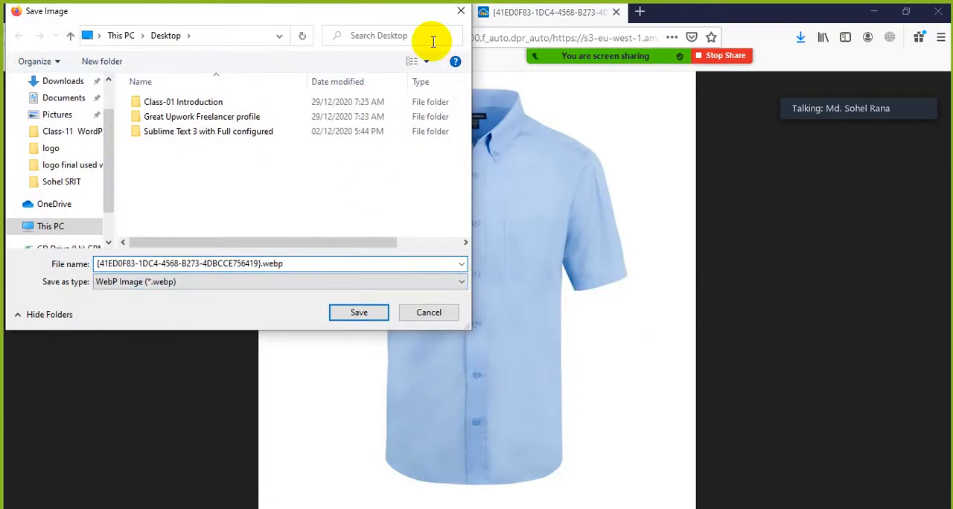
{"action": "left_click", "coordinate": [460, 13]}
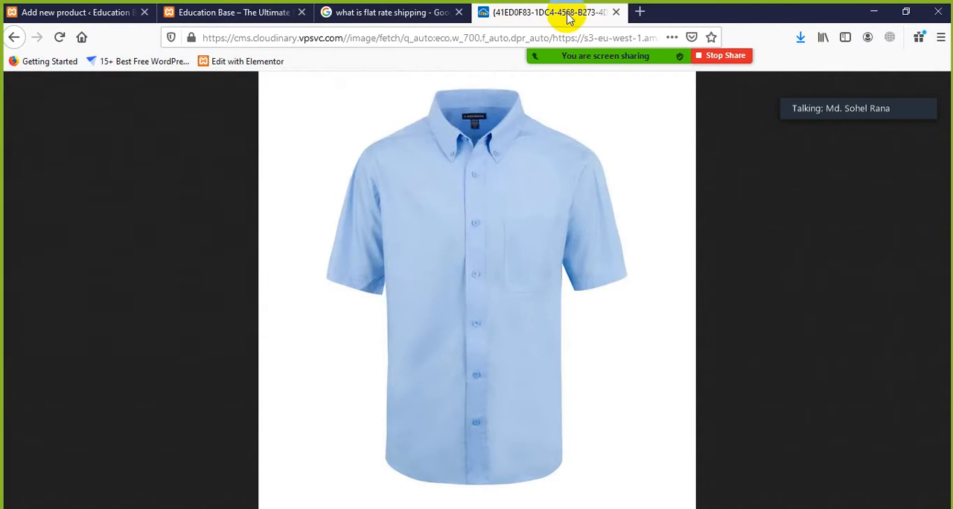
{"action": "left_click", "coordinate": [613, 14]}
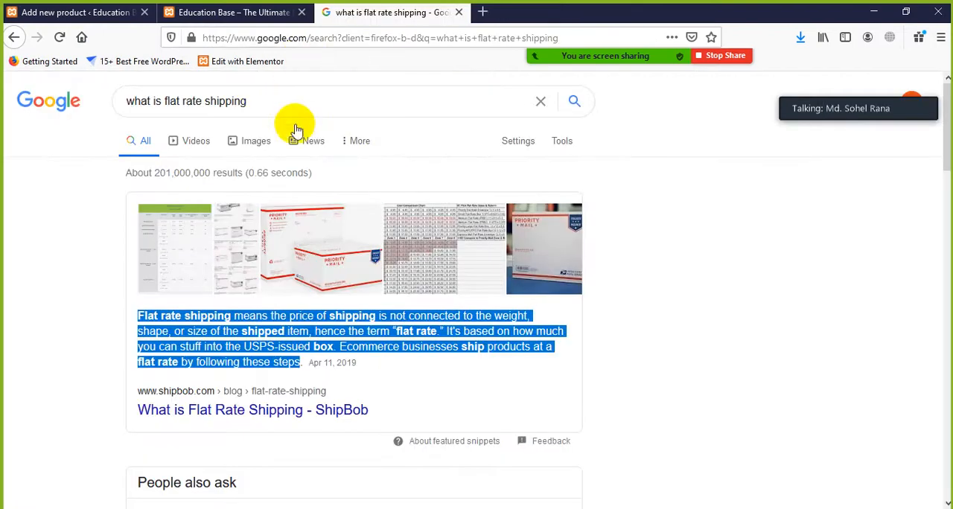
{"action": "left_click", "coordinate": [82, 14]}
{"action": "scroll", "coordinate": [291, 223], "scroll_direction": "up", "scroll_amount": 5}
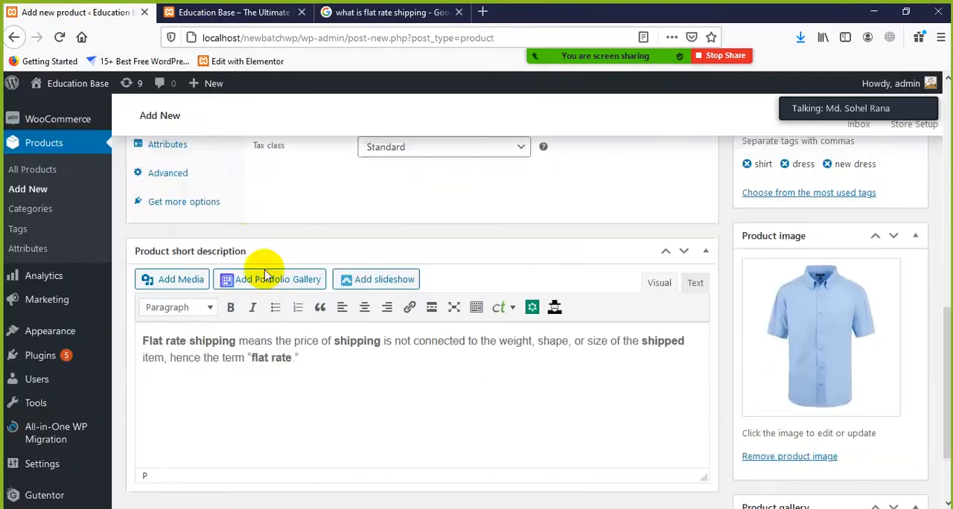
Add the Mountain Riders logo, the headphones photo and the pink flower photo from the media library to the product gallery
{"action": "scroll", "coordinate": [230, 232], "scroll_direction": "up", "scroll_amount": 5}
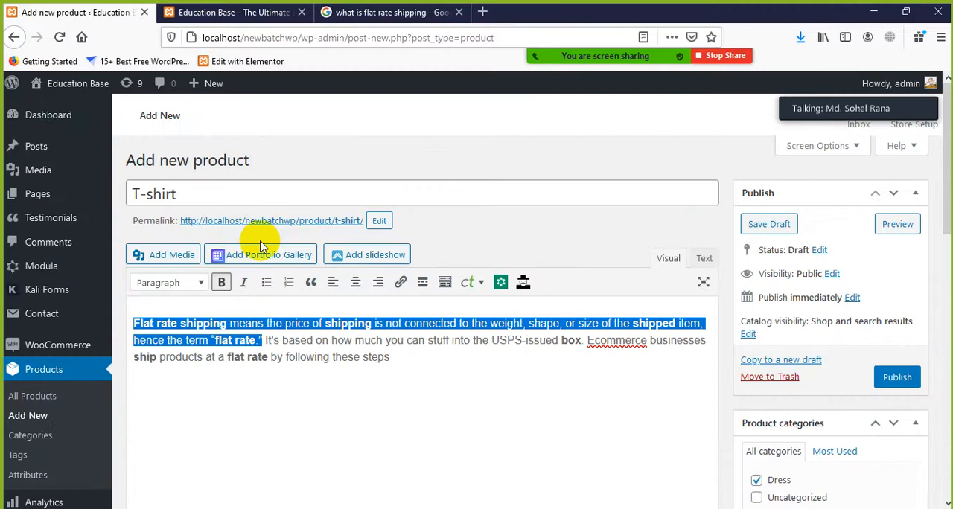
{"action": "scroll", "coordinate": [253, 246], "scroll_direction": "down", "scroll_amount": 3}
{"action": "scroll", "coordinate": [275, 287], "scroll_direction": "down", "scroll_amount": 4}
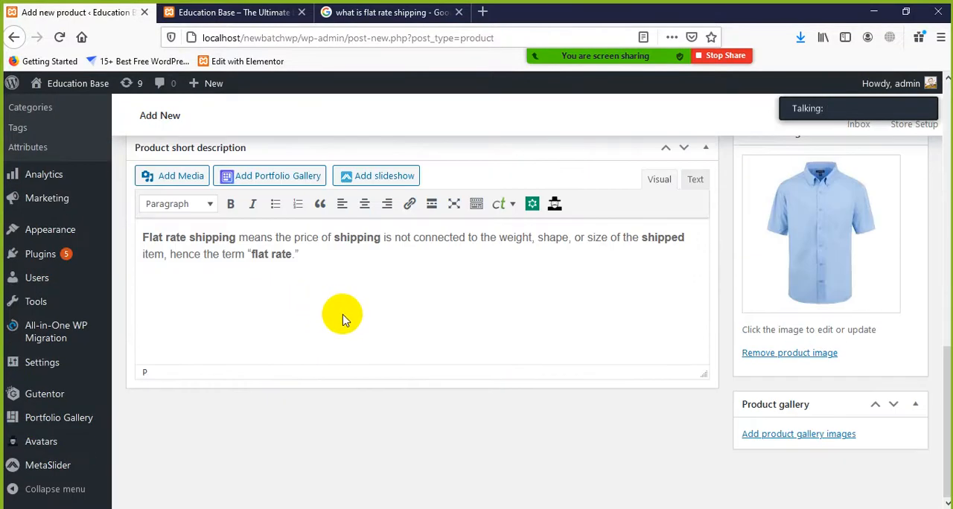
{"action": "left_click", "coordinate": [774, 434]}
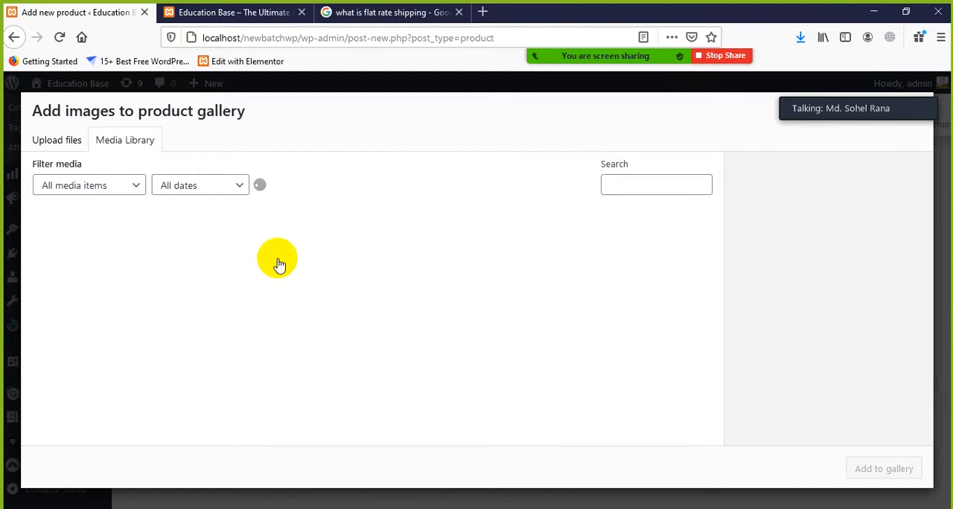
{"action": "scroll", "coordinate": [291, 364], "scroll_direction": "down", "scroll_amount": 2}
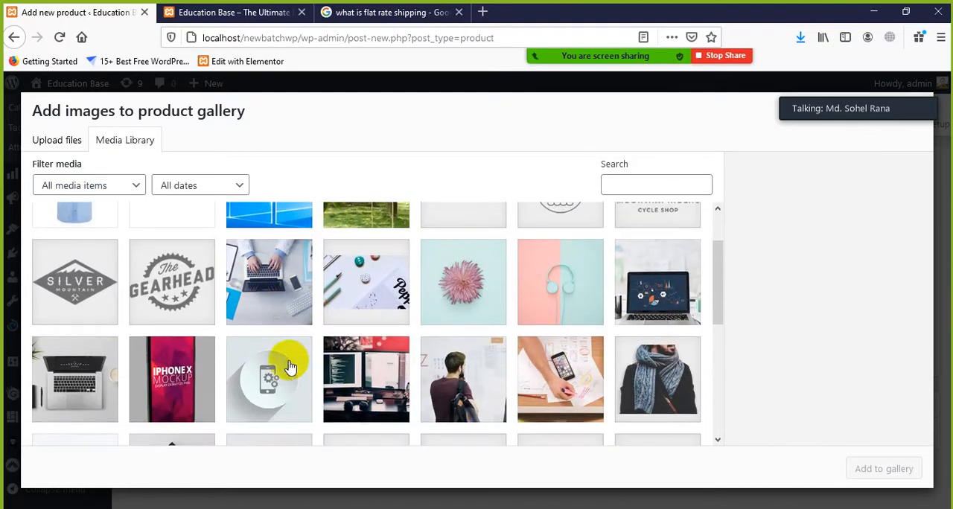
{"action": "scroll", "coordinate": [589, 436], "scroll_direction": "up", "scroll_amount": 2}
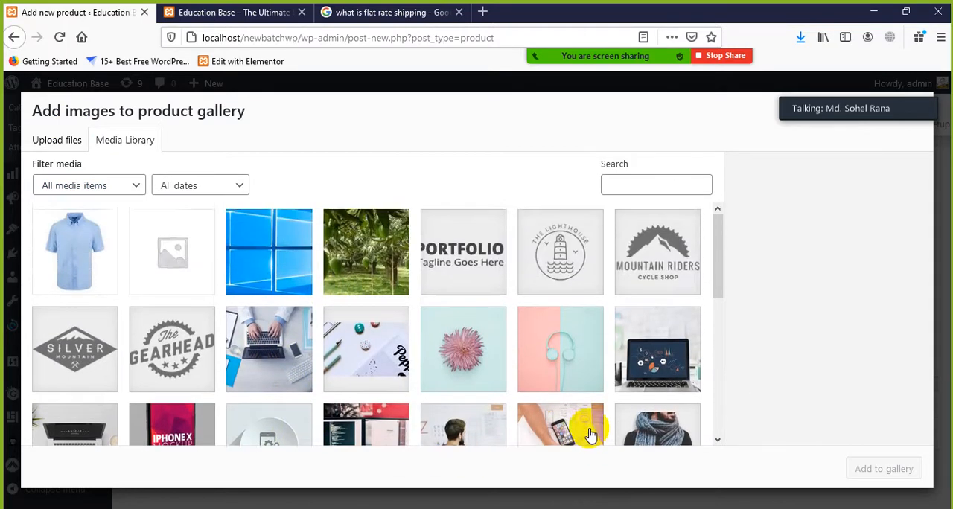
{"action": "left_click", "coordinate": [476, 361]}
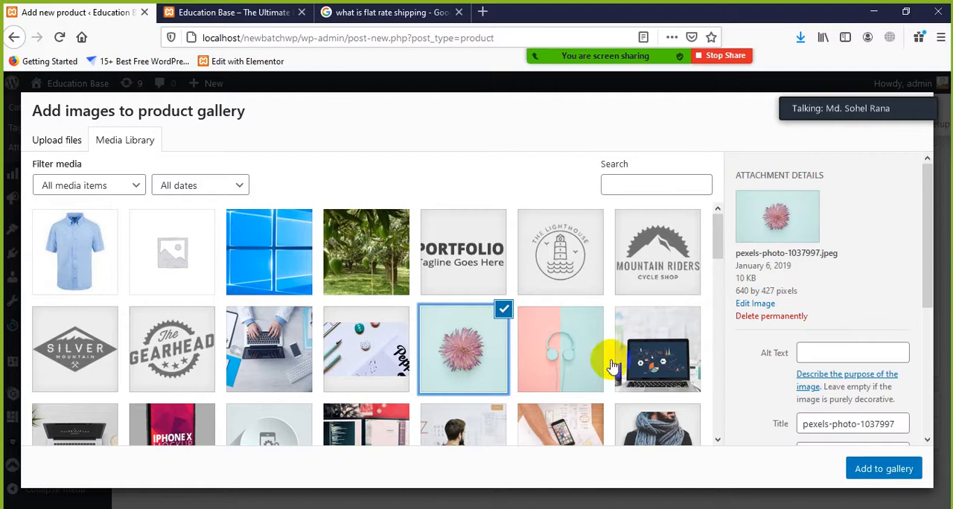
{"action": "left_click", "coordinate": [648, 285]}
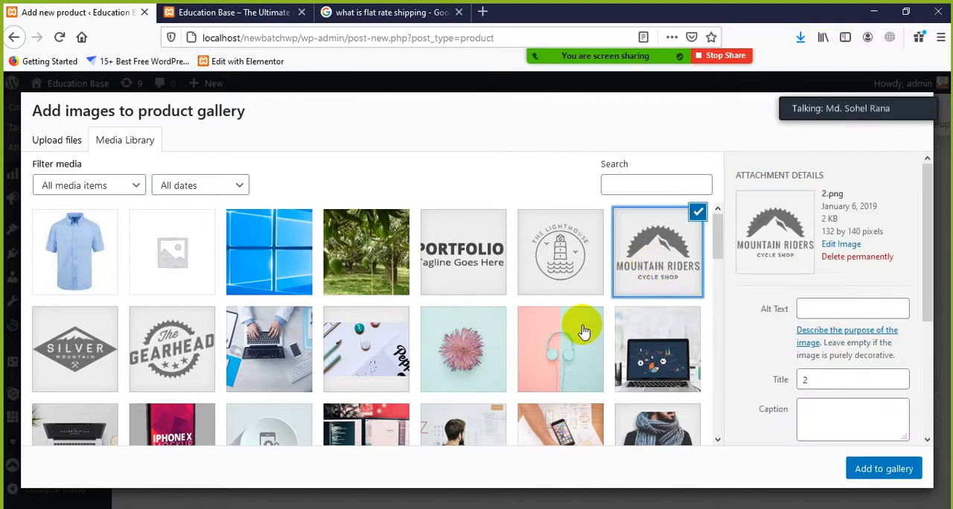
{"action": "left_click", "coordinate": [563, 342]}
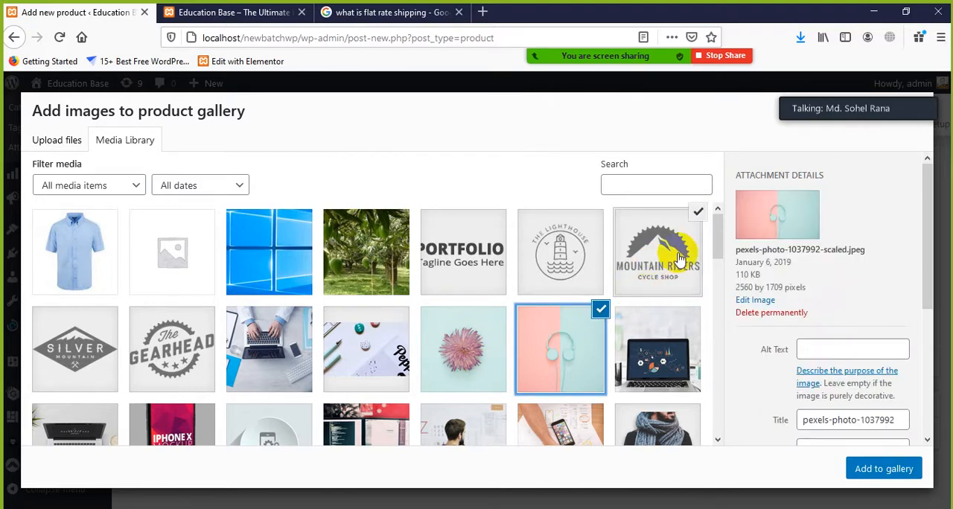
{"action": "left_click", "coordinate": [481, 351]}
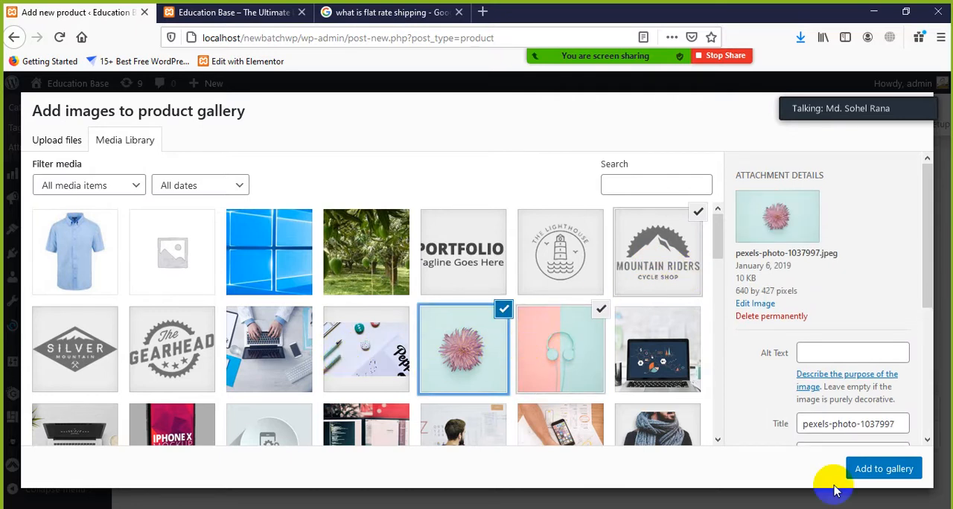
{"action": "left_click", "coordinate": [881, 470]}
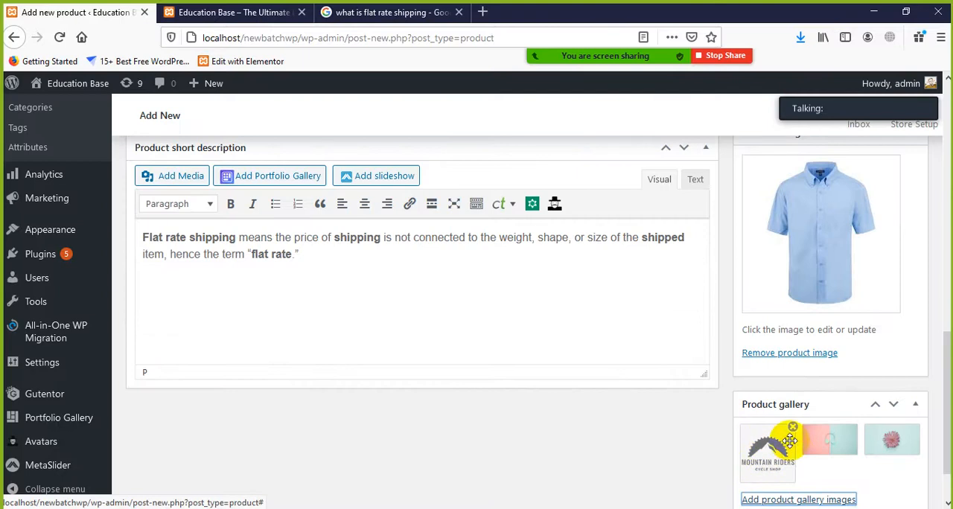
Look over the product gallery and the filled-in product details, and publish the T-shirt product
{"action": "scroll", "coordinate": [821, 447], "scroll_direction": "down", "scroll_amount": 2}
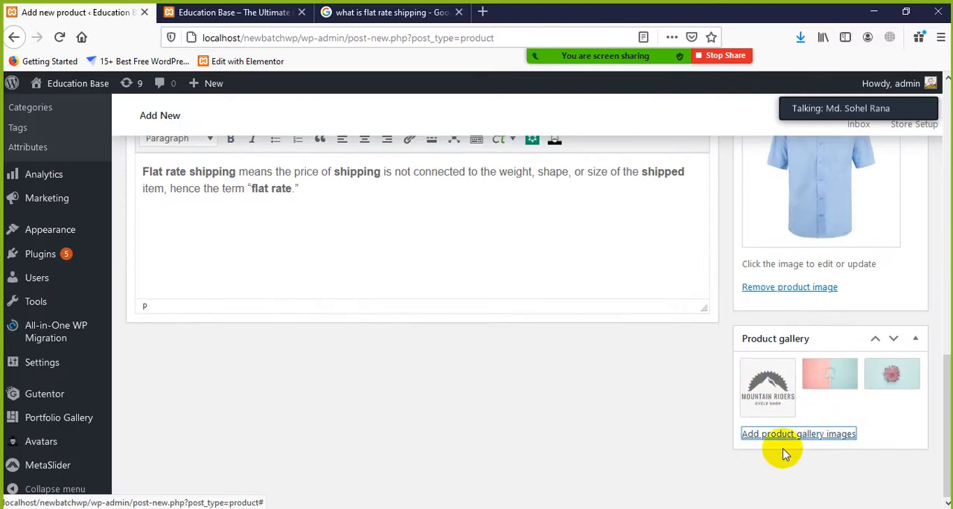
{"action": "scroll", "coordinate": [558, 402], "scroll_direction": "up", "scroll_amount": 5}
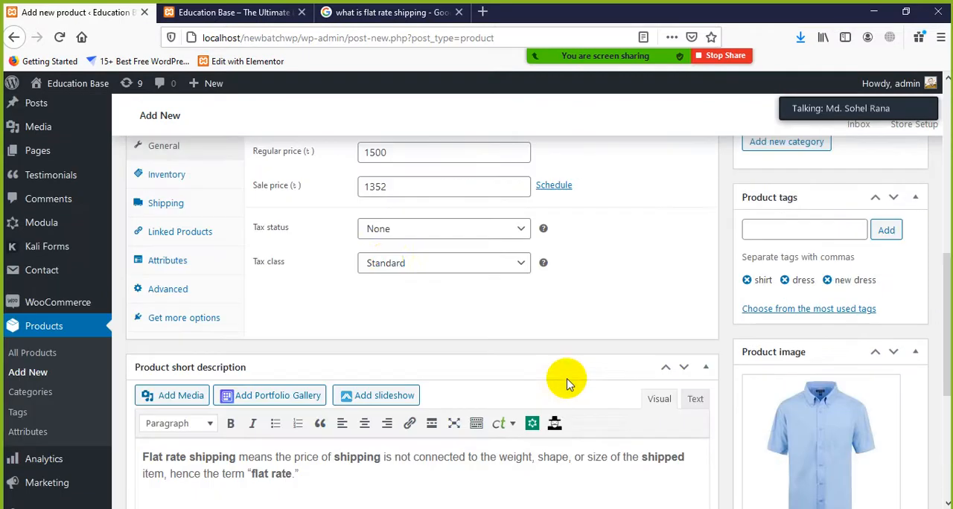
{"action": "scroll", "coordinate": [446, 327], "scroll_direction": "down", "scroll_amount": 5}
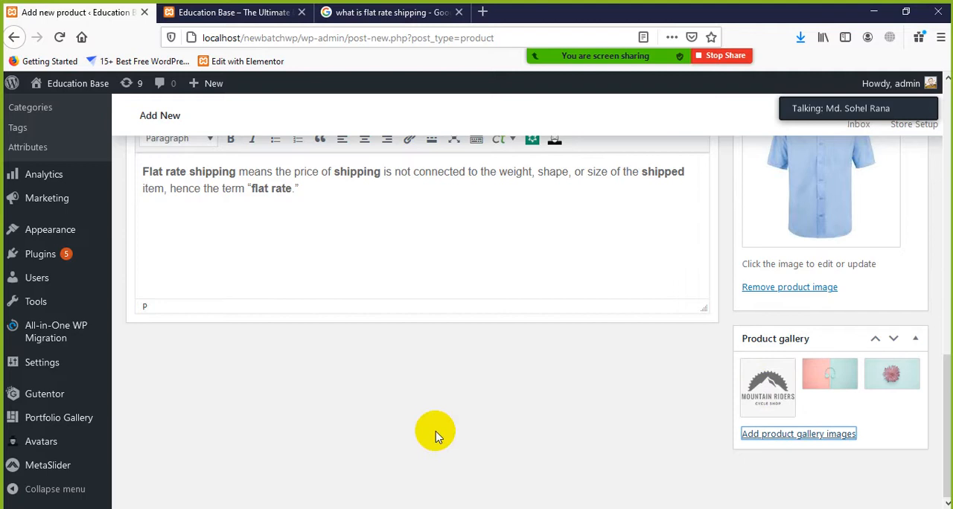
{"action": "scroll", "coordinate": [729, 319], "scroll_direction": "up", "scroll_amount": 5}
{"action": "scroll", "coordinate": [647, 316], "scroll_direction": "up", "scroll_amount": 3}
{"action": "scroll", "coordinate": [647, 317], "scroll_direction": "up", "scroll_amount": 3}
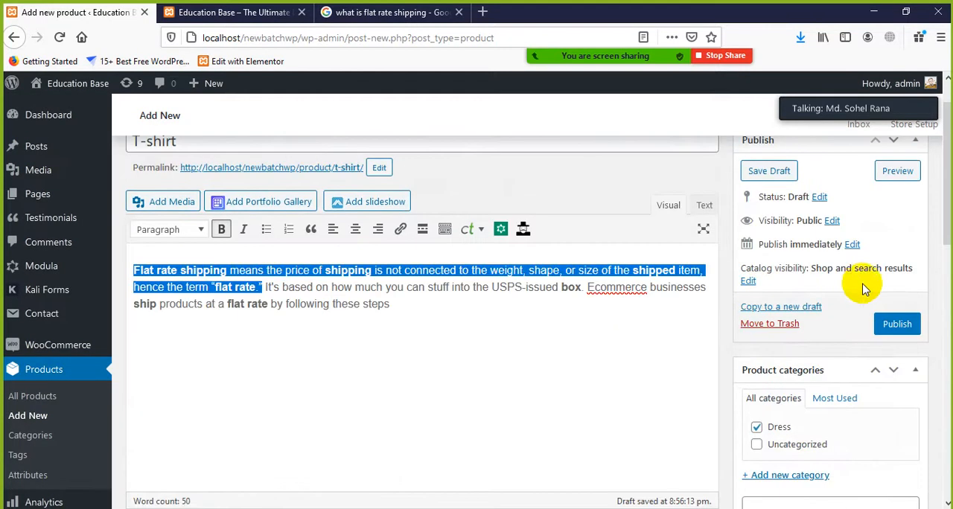
{"action": "left_click", "coordinate": [895, 325]}
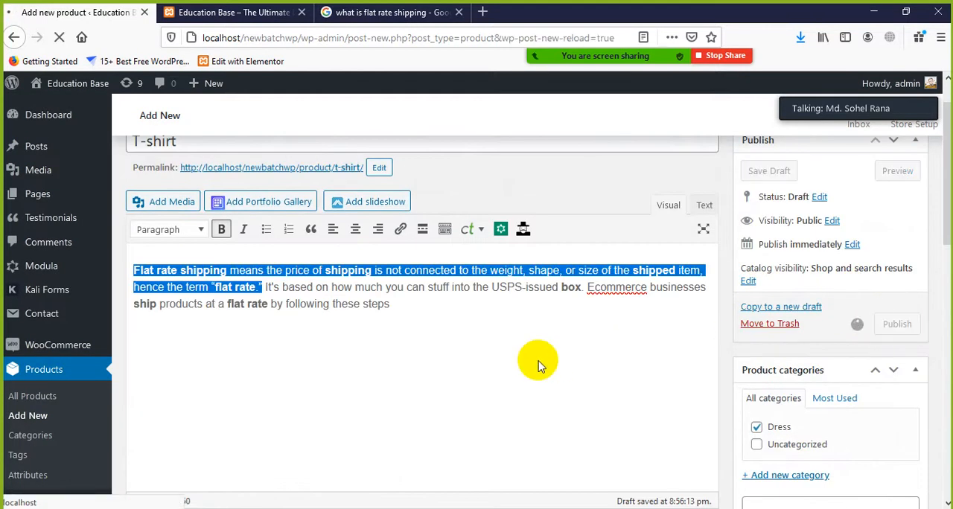
{"action": "mouse_move", "coordinate": [583, 60]}
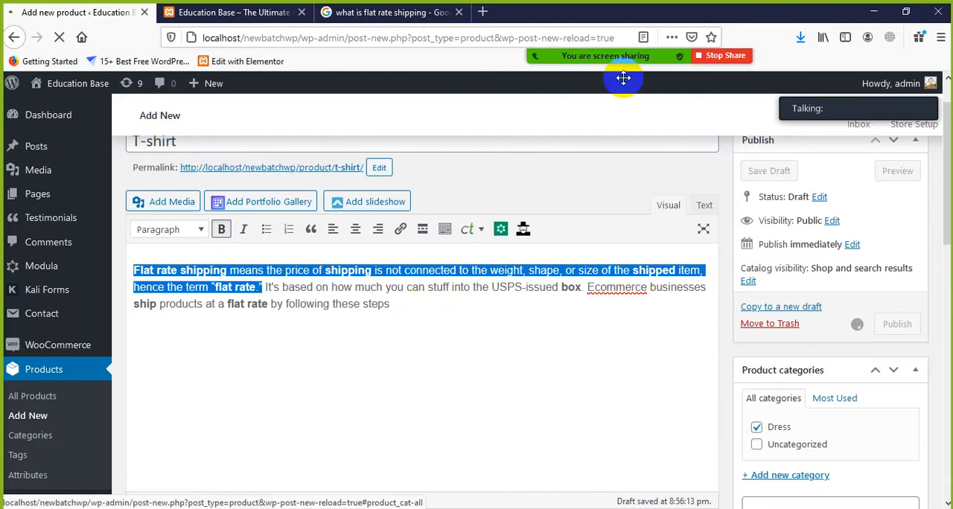
{"action": "mouse_move", "coordinate": [617, 58]}
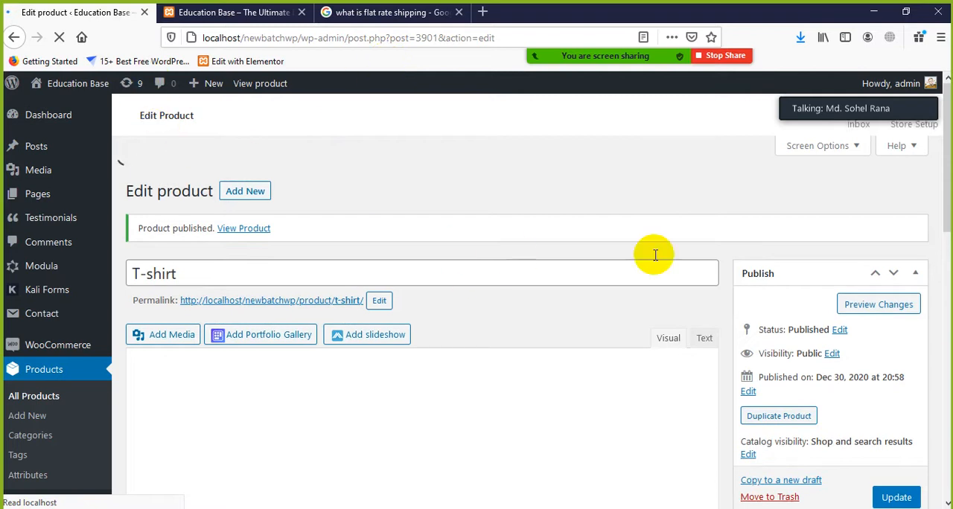
{"action": "scroll", "coordinate": [699, 335], "scroll_direction": "down", "scroll_amount": 2}
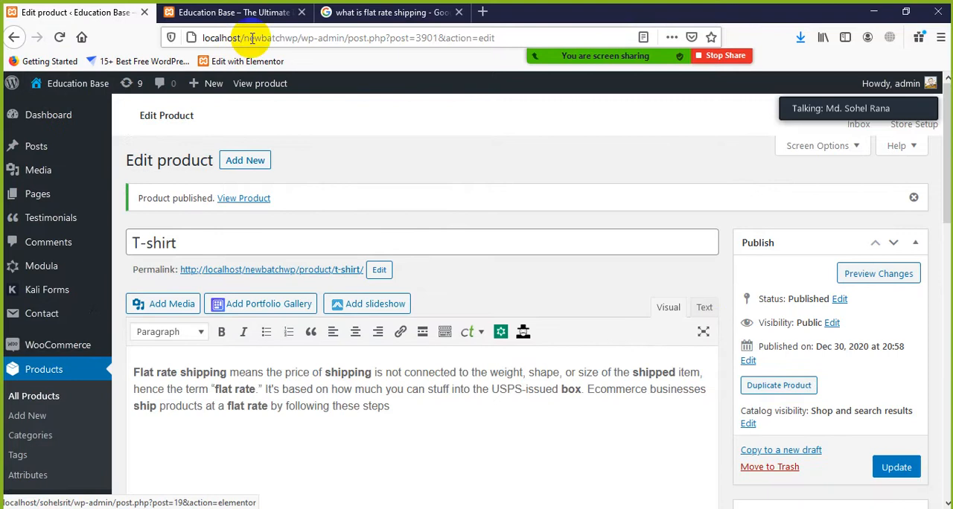
Close the flat rate shipping search and the old Education Base site tab, and open the store's shop page in a new tab
{"action": "left_click", "coordinate": [458, 12]}
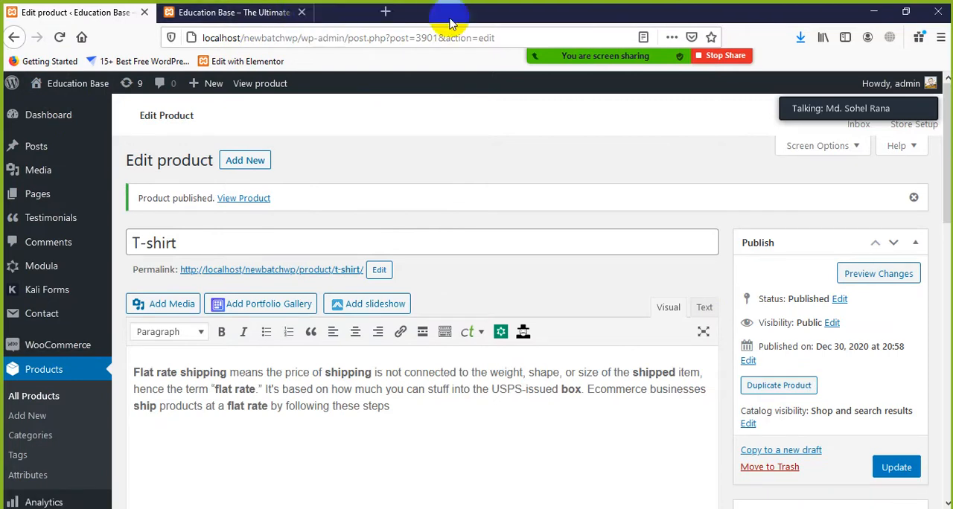
{"action": "left_click", "coordinate": [301, 12]}
{"action": "mouse_move", "coordinate": [59, 91]}
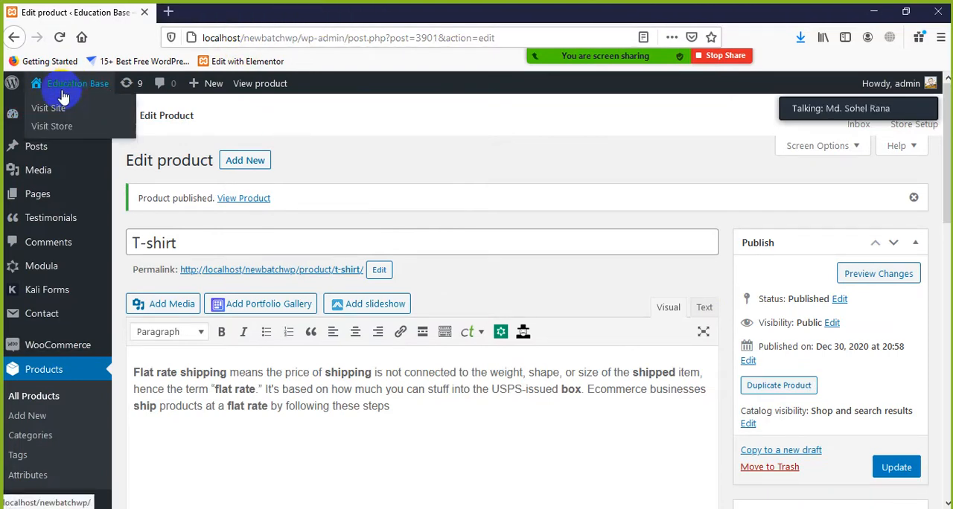
{"action": "left_click", "coordinate": [43, 132], "text": "ctrl"}
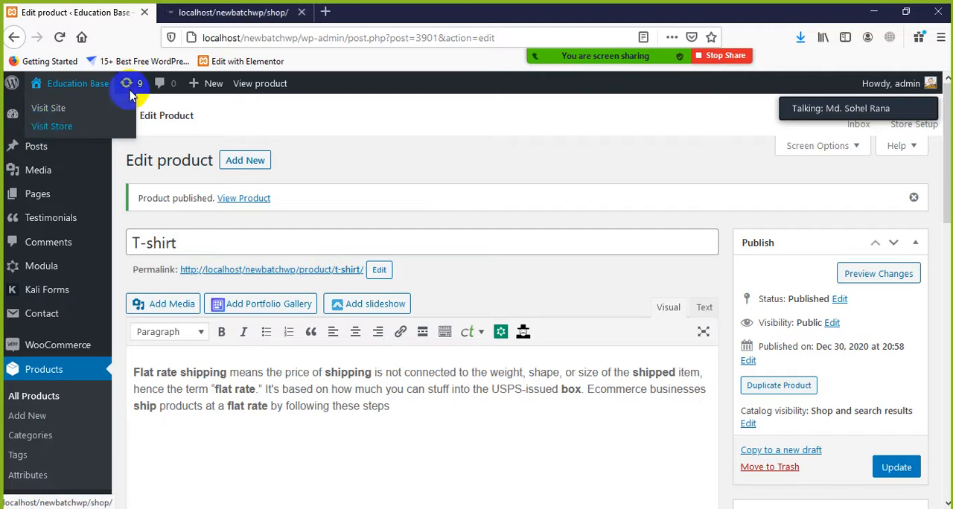
{"action": "left_click", "coordinate": [210, 11]}
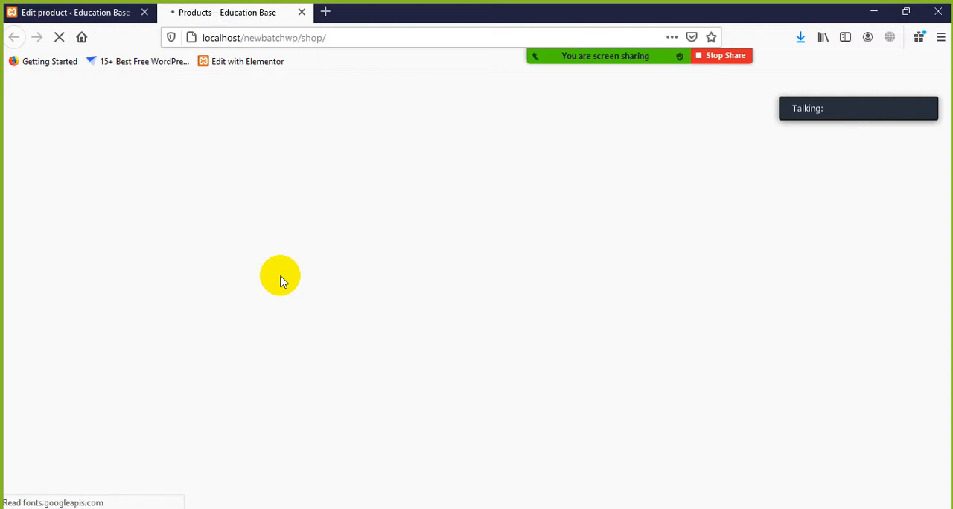
Add the T-shirt to the cart from the shop page and open the cart
{"action": "scroll", "coordinate": [283, 283], "scroll_direction": "down", "scroll_amount": 8}
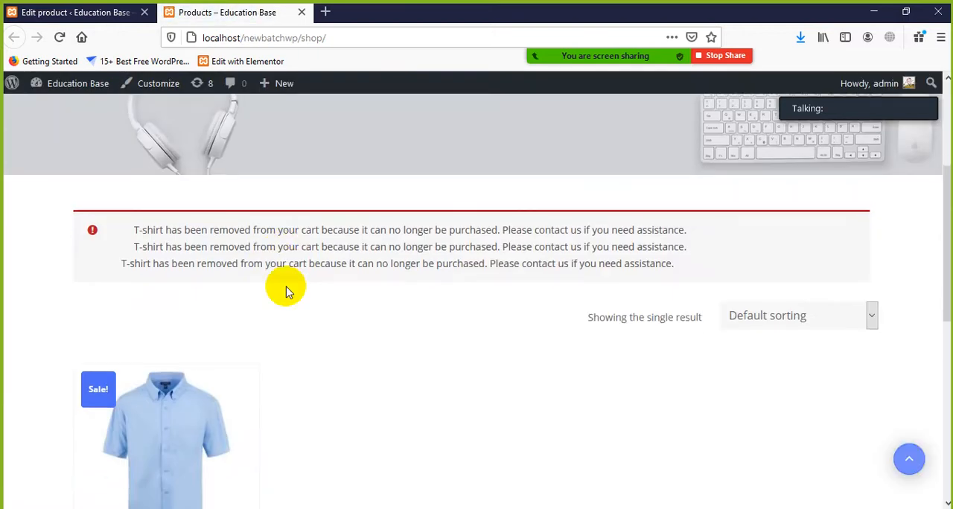
{"action": "scroll", "coordinate": [290, 287], "scroll_direction": "up", "scroll_amount": 2}
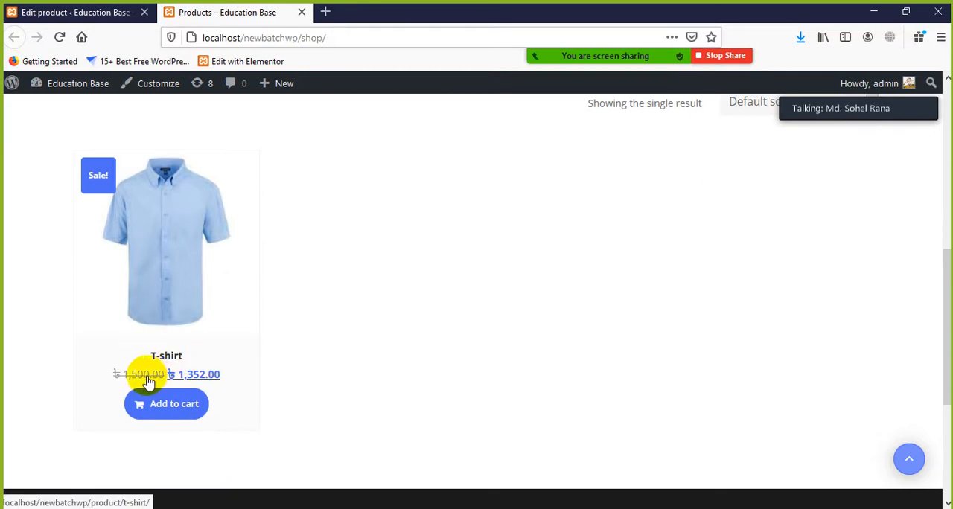
{"action": "left_click", "coordinate": [173, 408]}
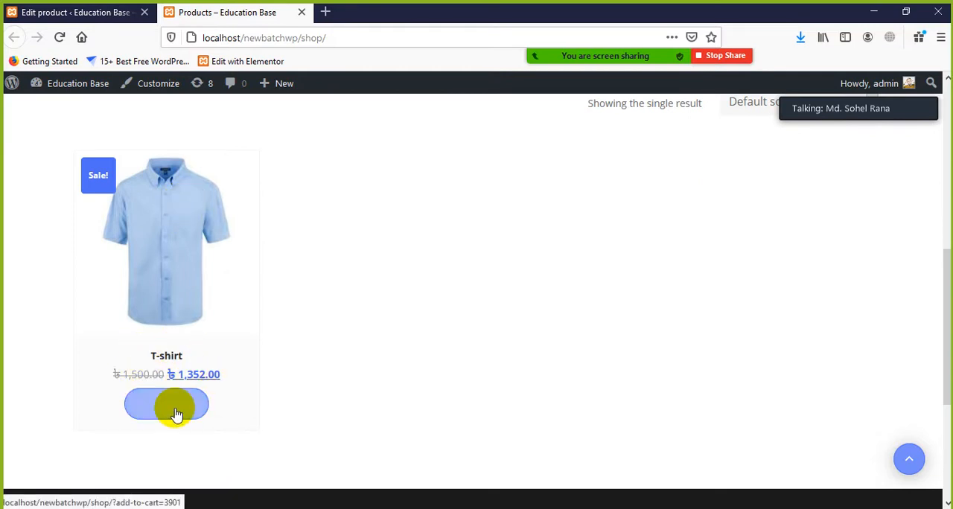
{"action": "scroll", "coordinate": [313, 328], "scroll_direction": "down", "scroll_amount": 2}
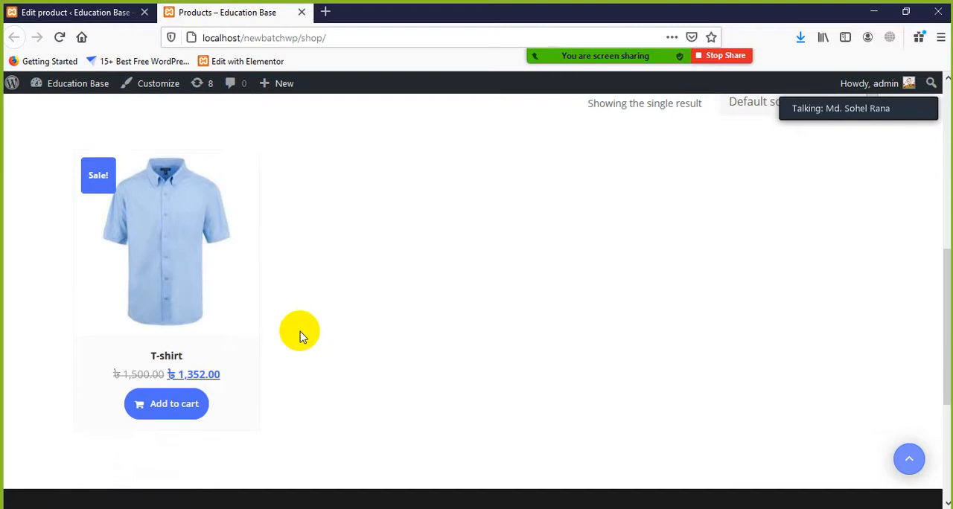
{"action": "scroll", "coordinate": [179, 355], "scroll_direction": "down", "scroll_amount": 1}
{"action": "left_click", "coordinate": [161, 339]}
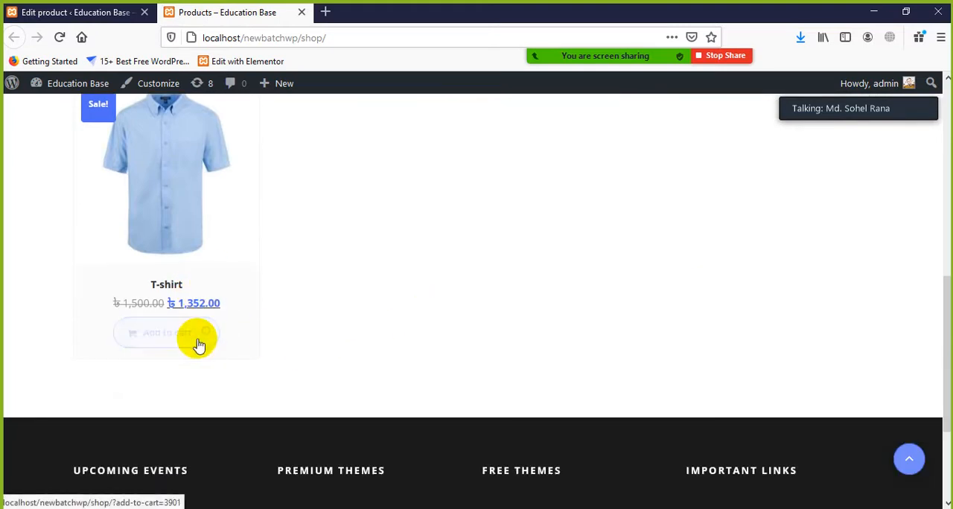
{"action": "scroll", "coordinate": [185, 231], "scroll_direction": "up", "scroll_amount": 1}
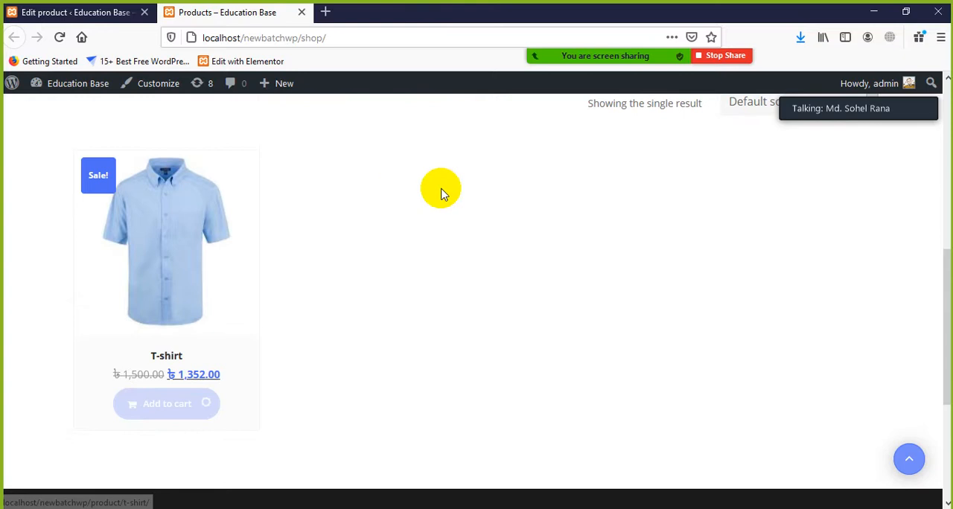
{"action": "left_click", "coordinate": [228, 405]}
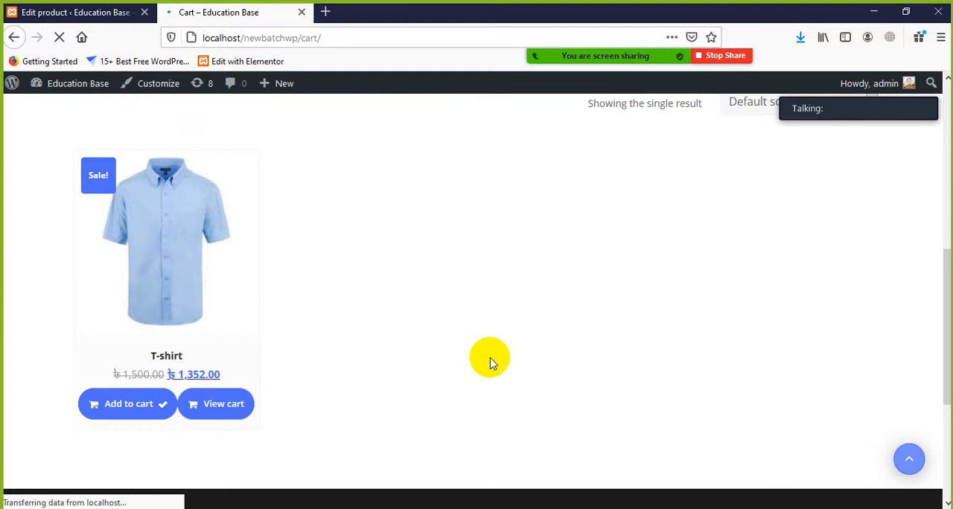
Review the T-shirt line and the subtotal, shipping and total in the cart, and proceed to checkout
{"action": "scroll", "coordinate": [443, 335], "scroll_direction": "down", "scroll_amount": 3}
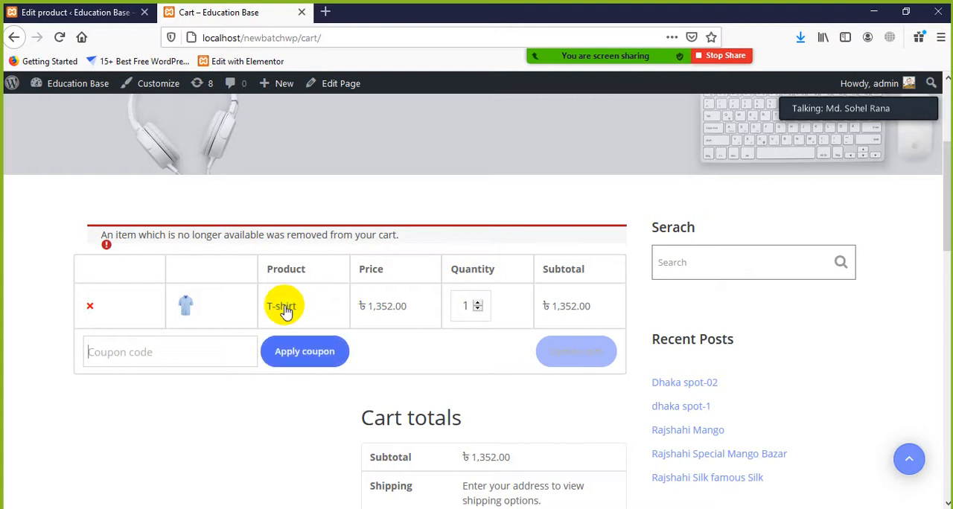
{"action": "scroll", "coordinate": [410, 363], "scroll_direction": "down", "scroll_amount": 3}
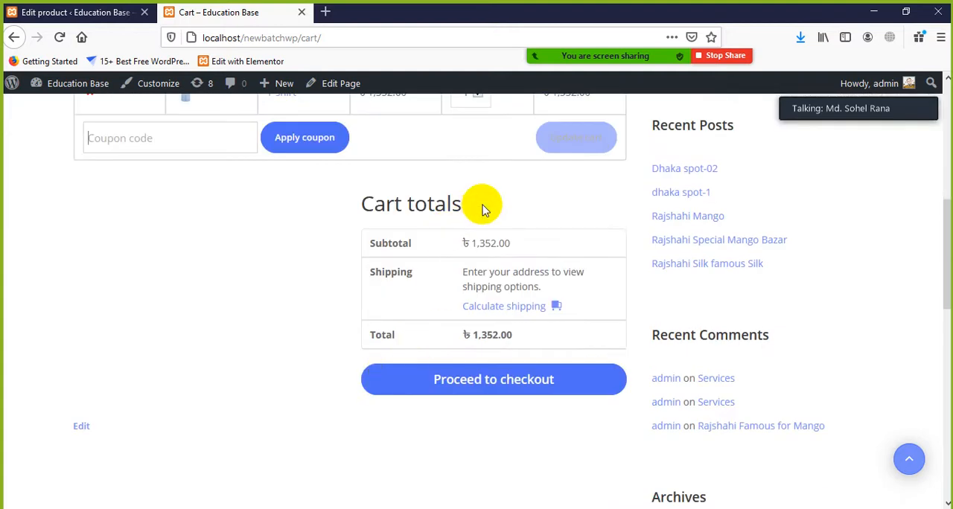
{"action": "left_click_drag", "start_coordinate": [369, 243], "coordinate": [412, 243]}
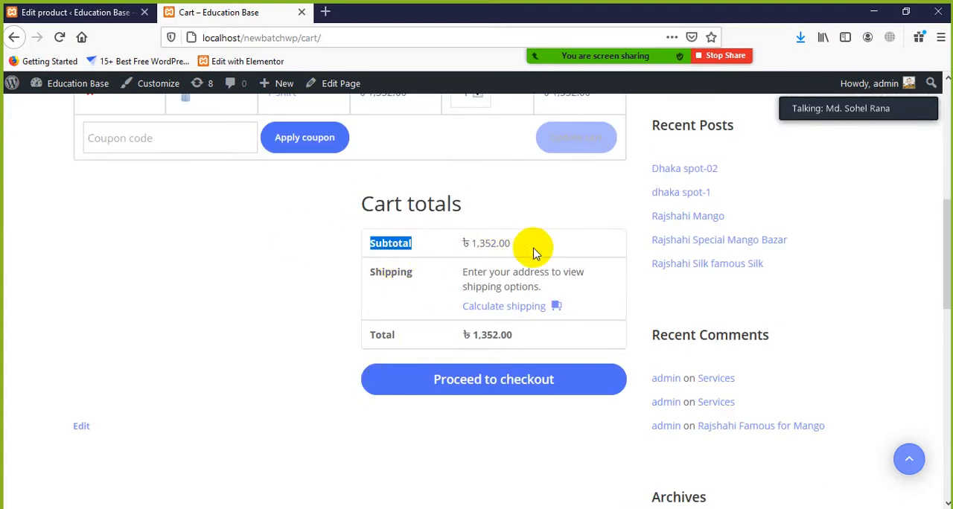
{"action": "left_click_drag", "start_coordinate": [513, 243], "coordinate": [472, 241]}
{"action": "left_click", "coordinate": [463, 243]}
{"action": "left_click_drag", "start_coordinate": [463, 270], "coordinate": [503, 281]}
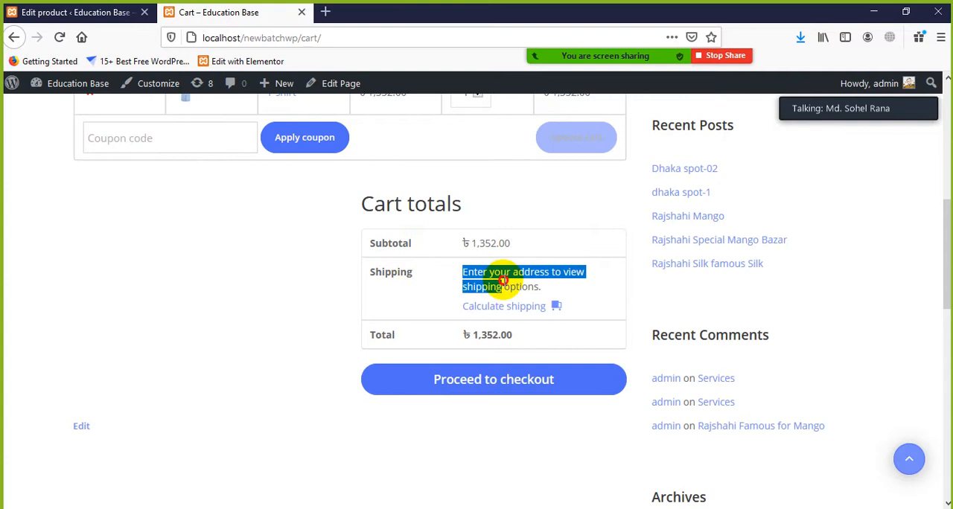
{"action": "left_click", "coordinate": [519, 297]}
{"action": "left_click_drag", "start_coordinate": [376, 334], "coordinate": [528, 334]}
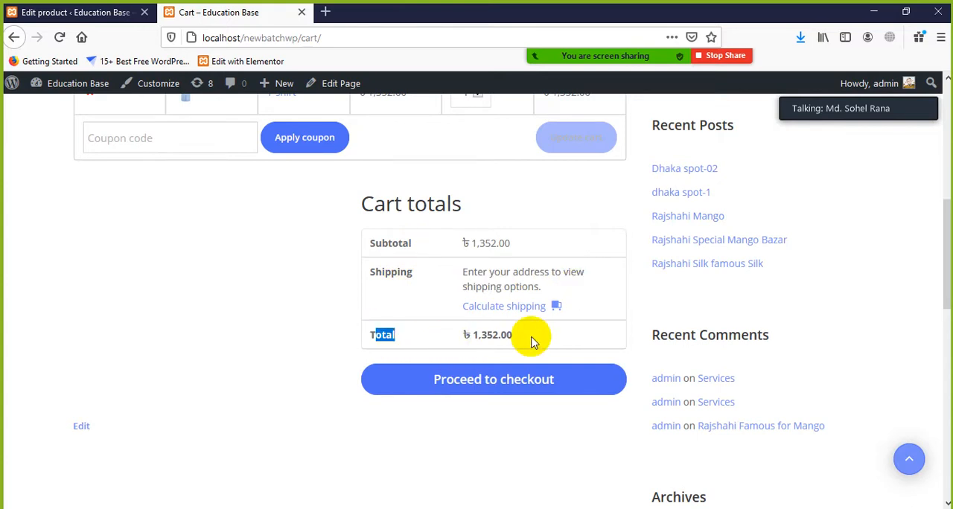
{"action": "left_click", "coordinate": [440, 422]}
{"action": "left_click", "coordinate": [493, 383]}
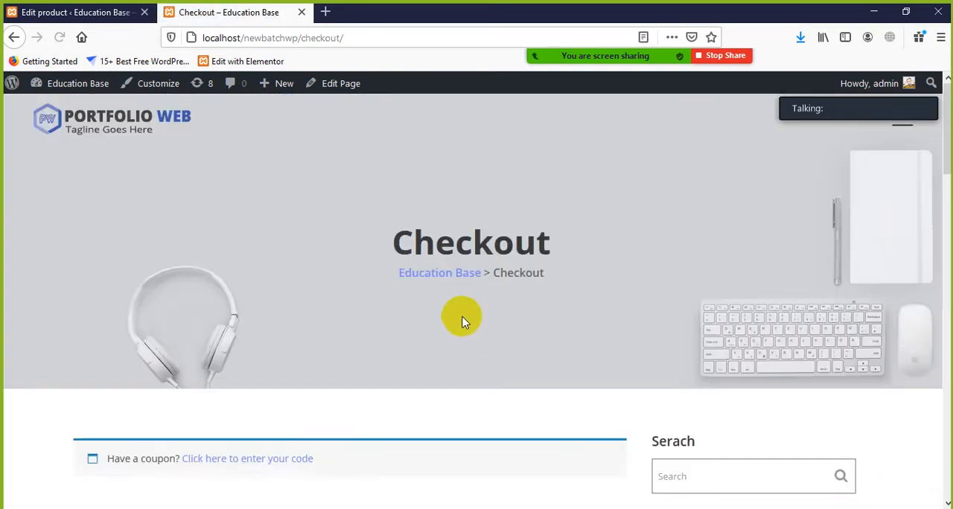
Review the coupon prompt and the name, company and country fields of the checkout's billing details, checking the country list without changing it
{"action": "scroll", "coordinate": [468, 326], "scroll_direction": "down", "scroll_amount": 5}
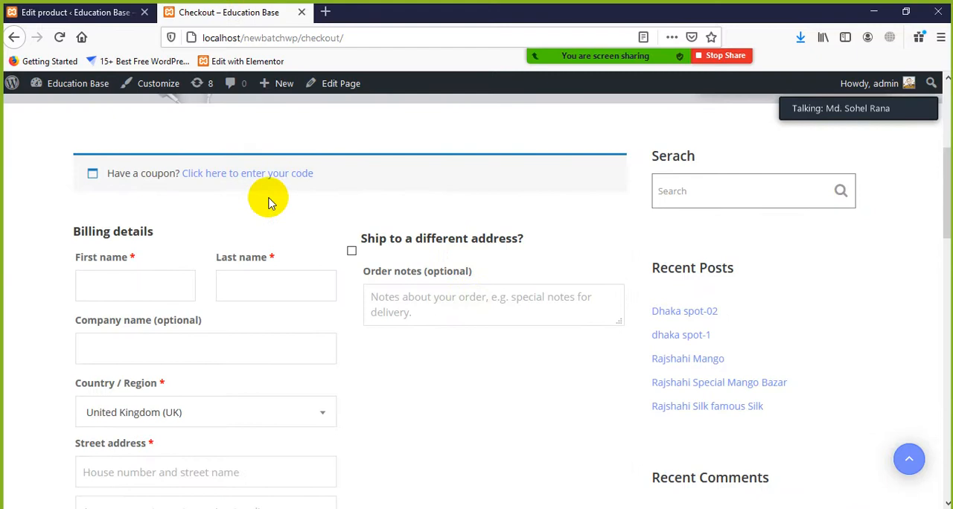
{"action": "scroll", "coordinate": [276, 213], "scroll_direction": "down", "scroll_amount": 2}
{"action": "scroll", "coordinate": [276, 213], "scroll_direction": "up", "scroll_amount": 1}
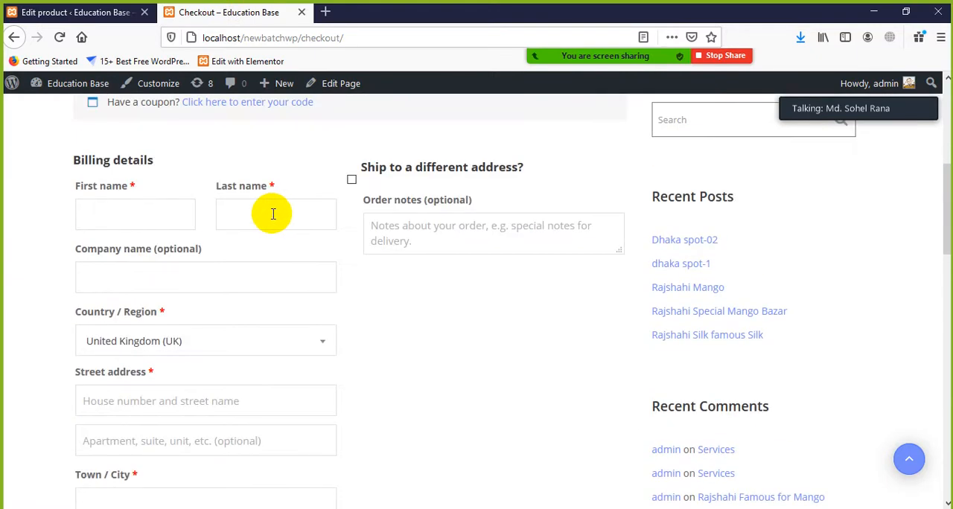
{"action": "left_click", "coordinate": [142, 215]}
{"action": "left_click", "coordinate": [264, 216]}
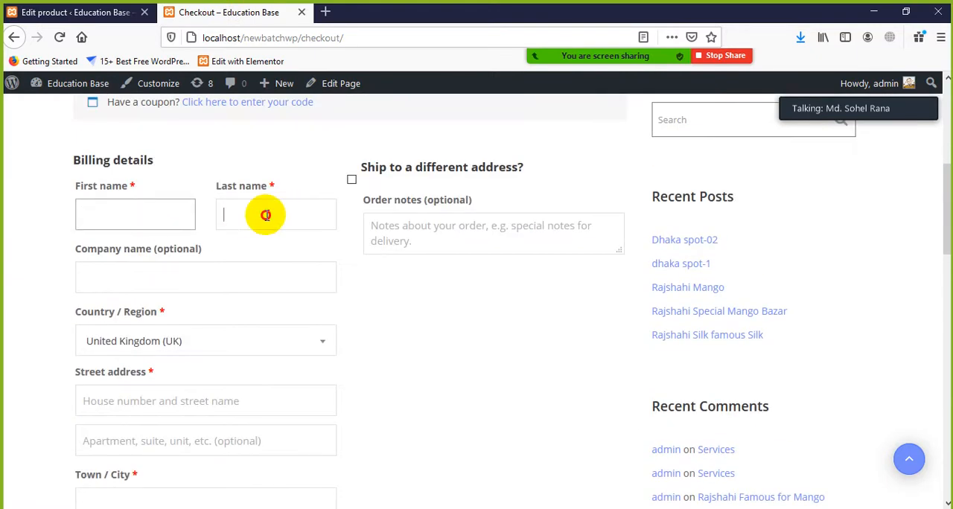
{"action": "left_click", "coordinate": [149, 278]}
{"action": "scroll", "coordinate": [183, 276], "scroll_direction": "down", "scroll_amount": 2}
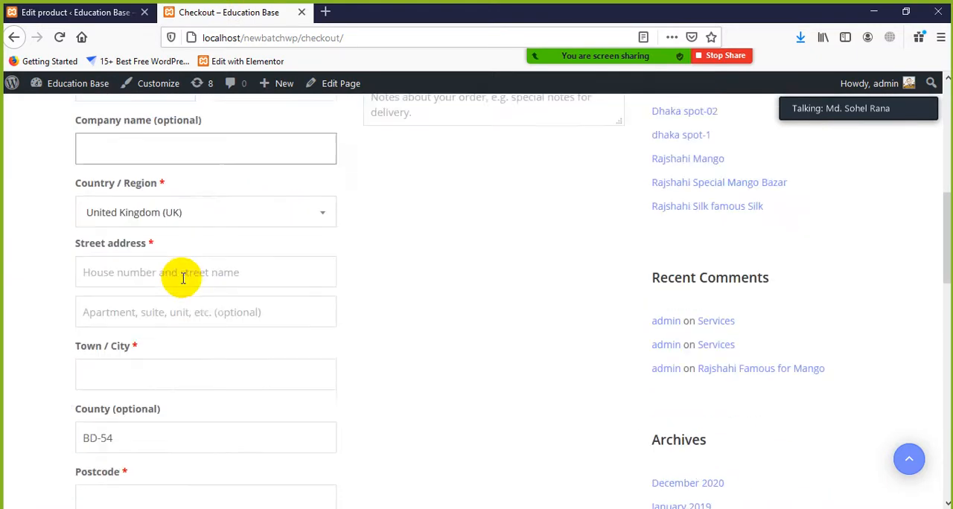
{"action": "left_click", "coordinate": [179, 205]}
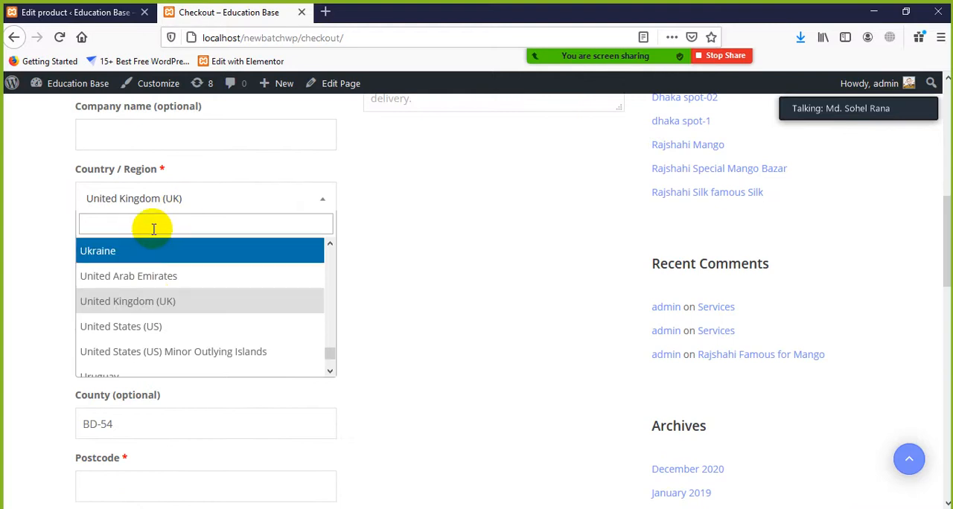
{"action": "left_click_drag", "start_coordinate": [12, 279], "coordinate": [2, 271]}
{"action": "scroll", "coordinate": [25, 358], "scroll_direction": "down", "scroll_amount": 1}
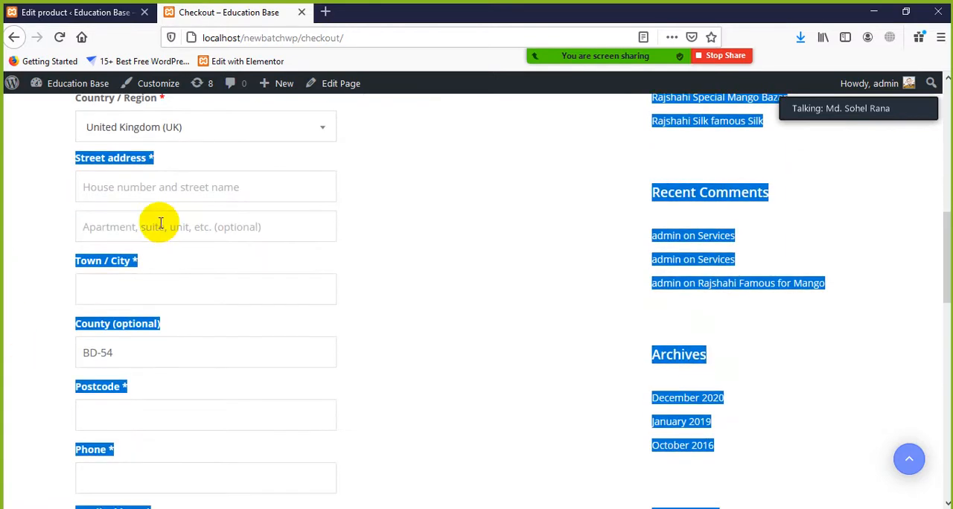
Go through the street address, town, postcode, phone and email fields of the billing details
{"action": "left_click", "coordinate": [159, 222]}
{"action": "left_click", "coordinate": [126, 291]}
{"action": "scroll", "coordinate": [134, 354], "scroll_direction": "down", "scroll_amount": 2}
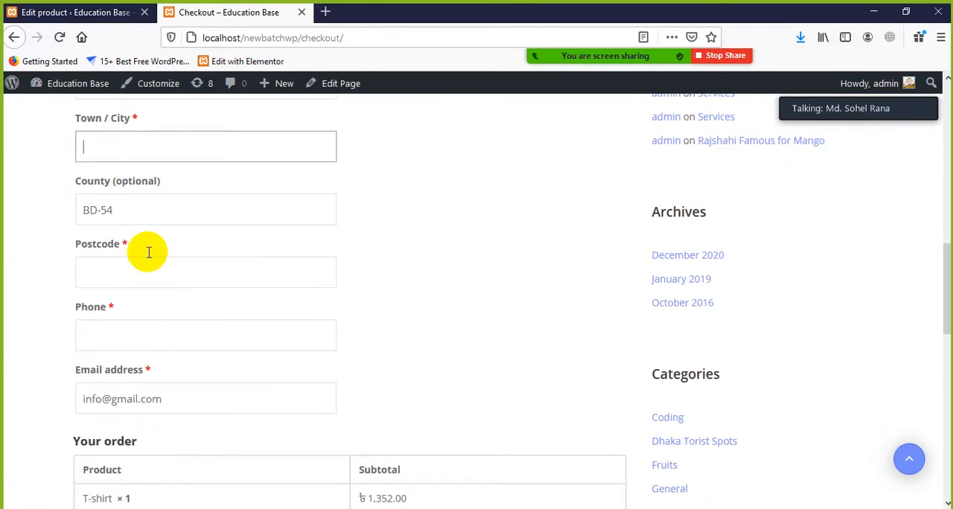
{"action": "left_click", "coordinate": [134, 269]}
{"action": "left_click", "coordinate": [122, 330]}
{"action": "scroll", "coordinate": [149, 343], "scroll_direction": "down", "scroll_amount": 1}
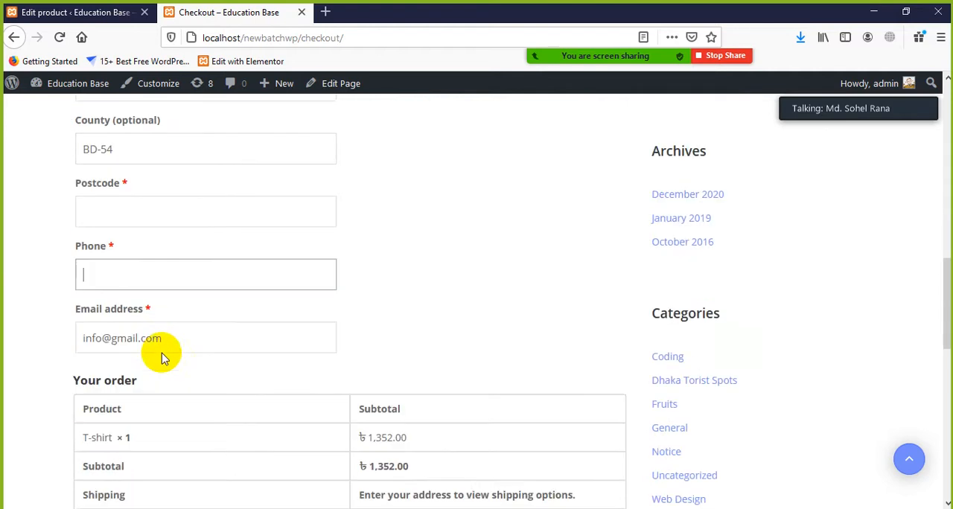
Review the order summary on the checkout page, covering the T-shirt line, subtotal, shipping and total
{"action": "scroll", "coordinate": [320, 387], "scroll_direction": "down", "scroll_amount": 2}
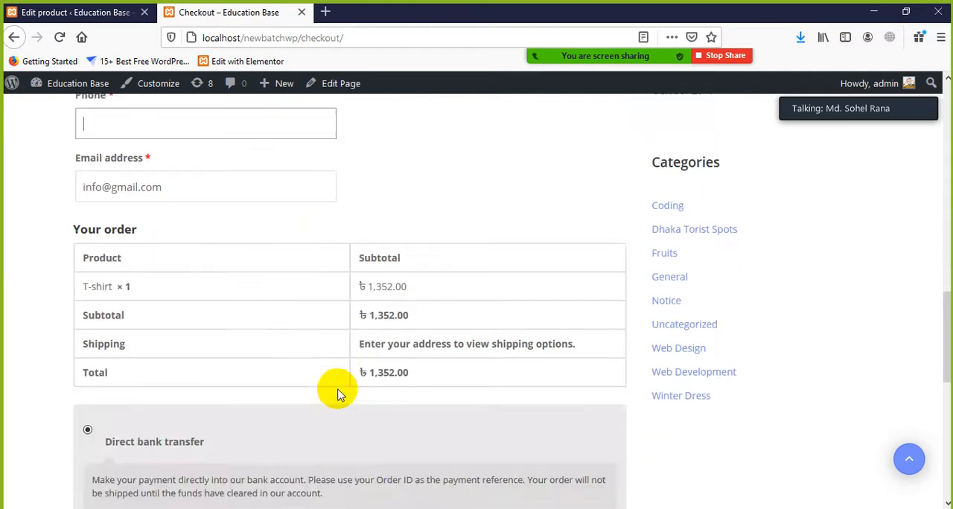
{"action": "scroll", "coordinate": [283, 376], "scroll_direction": "down", "scroll_amount": 1}
{"action": "left_click_drag", "start_coordinate": [69, 153], "coordinate": [116, 162]}
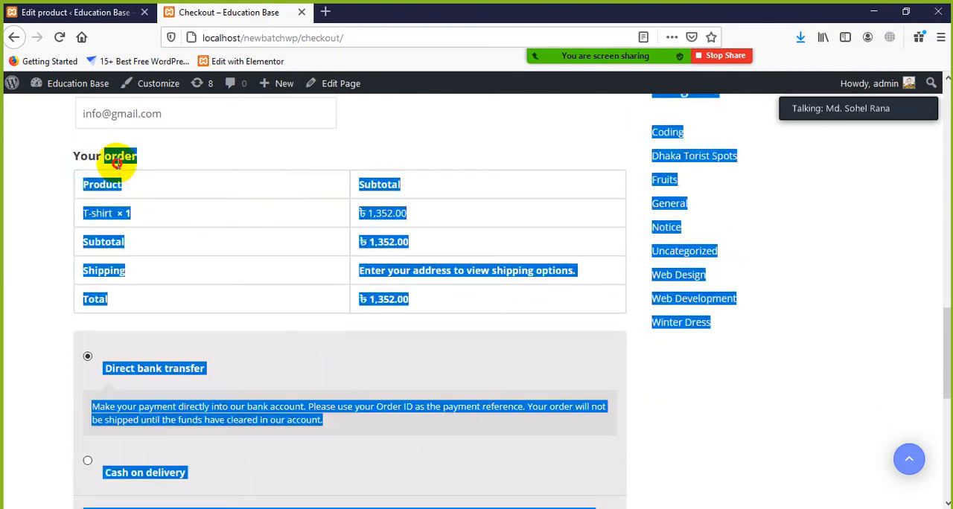
{"action": "left_click", "coordinate": [202, 165]}
{"action": "left_click_drag", "start_coordinate": [421, 215], "coordinate": [354, 211]}
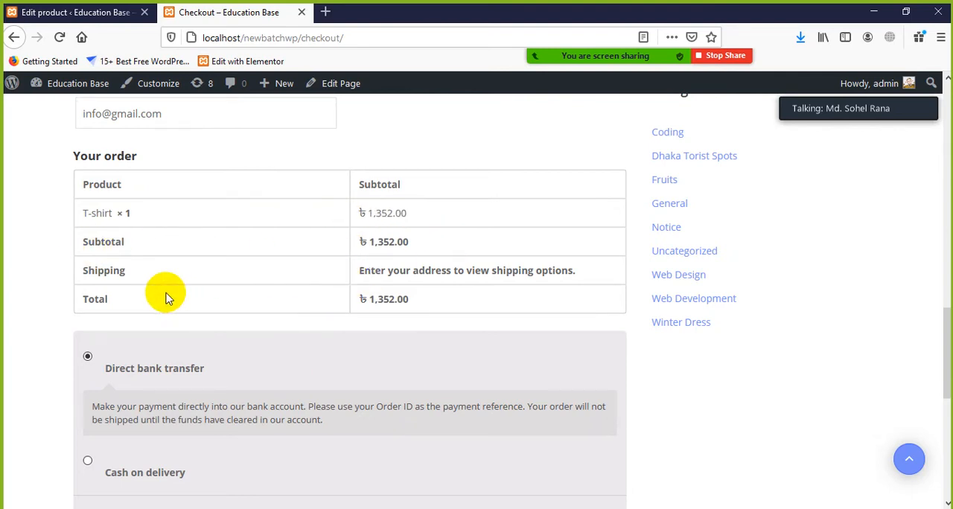
Examine the direct bank transfer and cash on delivery payment options and the order placement area, rechecking the billing form
{"action": "scroll", "coordinate": [170, 313], "scroll_direction": "down", "scroll_amount": 3}
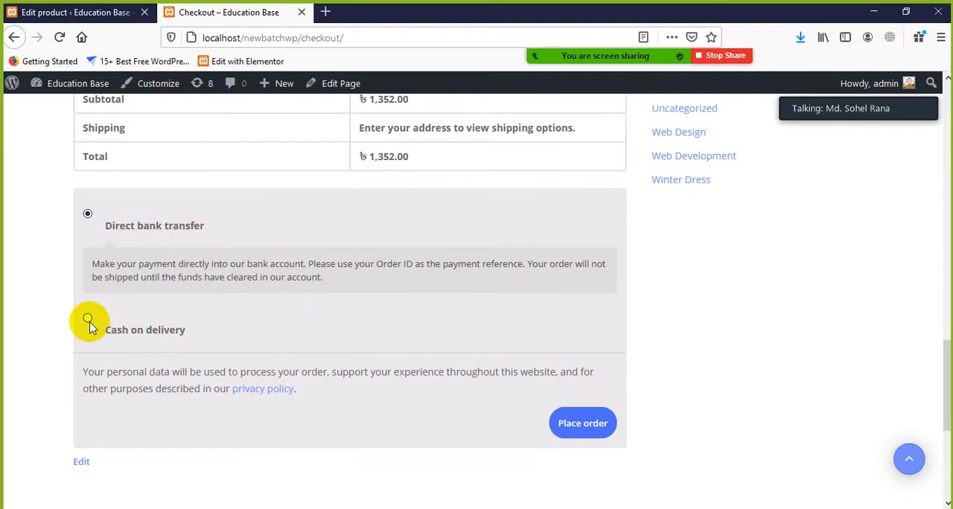
{"action": "scroll", "coordinate": [174, 451], "scroll_direction": "down", "scroll_amount": 2}
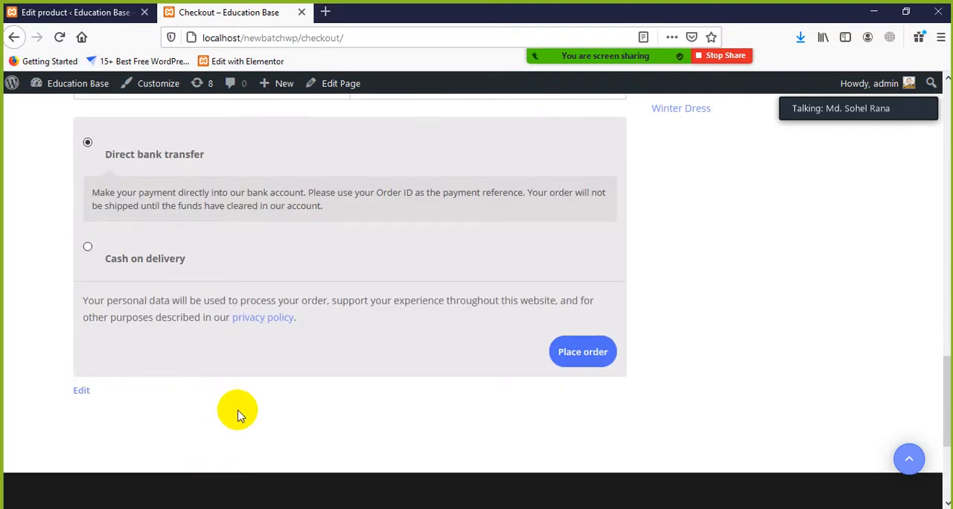
{"action": "scroll", "coordinate": [239, 415], "scroll_direction": "up", "scroll_amount": 1}
{"action": "scroll", "coordinate": [235, 405], "scroll_direction": "down", "scroll_amount": 1}
{"action": "scroll", "coordinate": [240, 402], "scroll_direction": "up", "scroll_amount": 15}
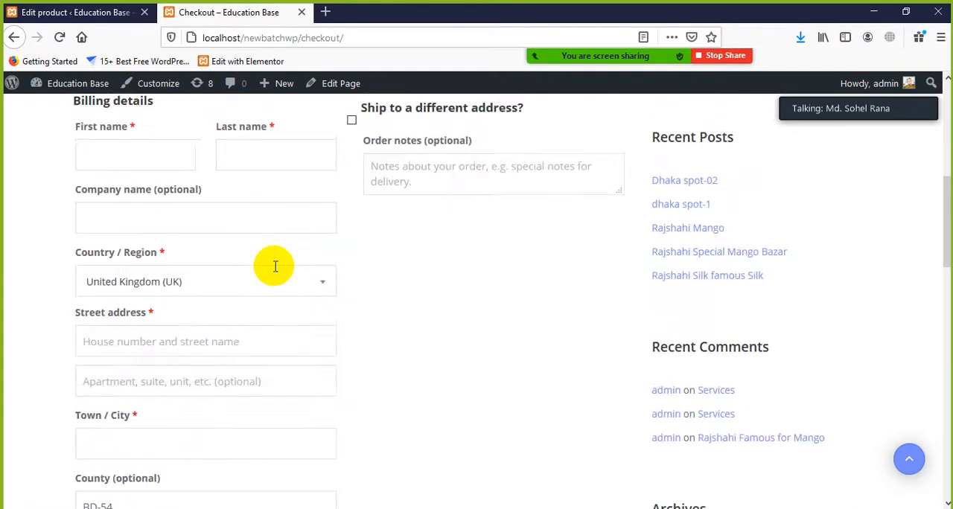
{"action": "scroll", "coordinate": [274, 269], "scroll_direction": "down", "scroll_amount": 15}
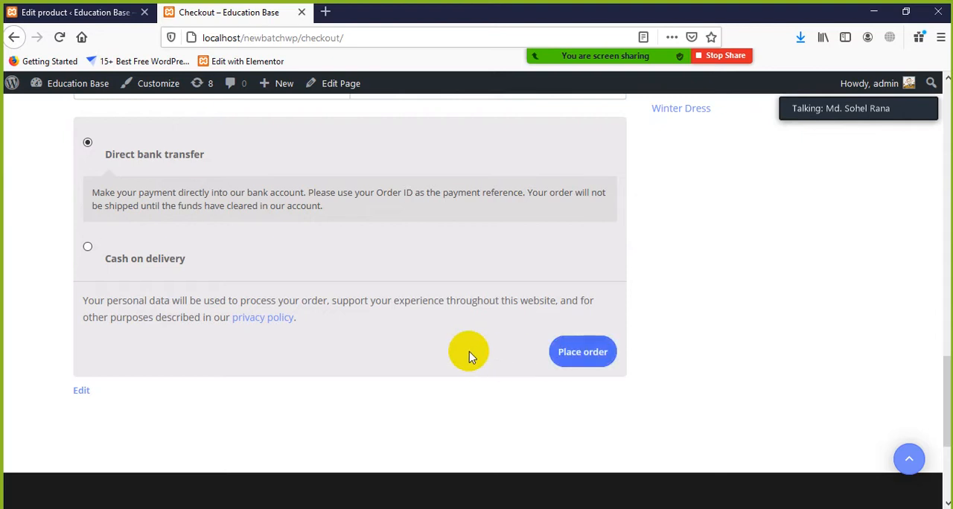
{"action": "scroll", "coordinate": [469, 356], "scroll_direction": "up", "scroll_amount": 10}
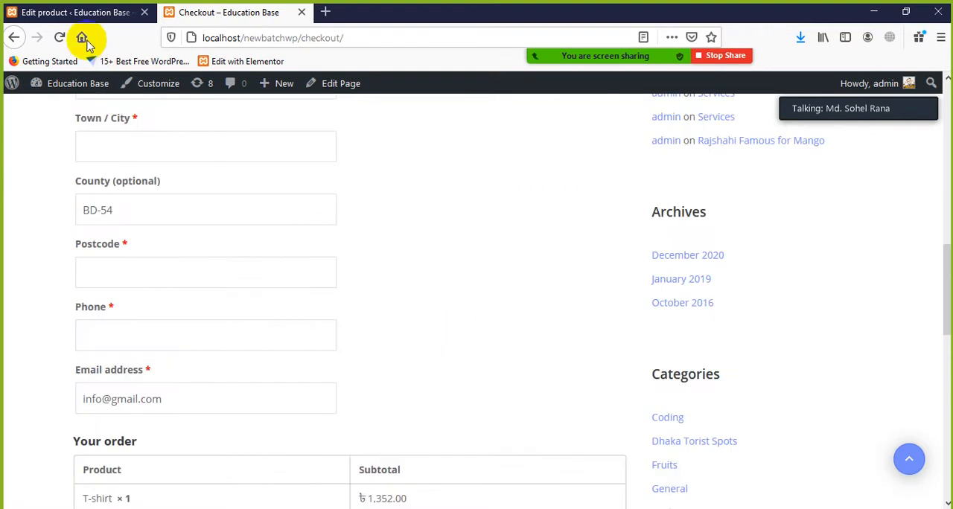
Look through the WooCommerce admin options from the T-shirt product editor, and return to the start of the checkout page
{"action": "left_click", "coordinate": [79, 14]}
{"action": "scroll", "coordinate": [27, 357], "scroll_direction": "down", "scroll_amount": 2}
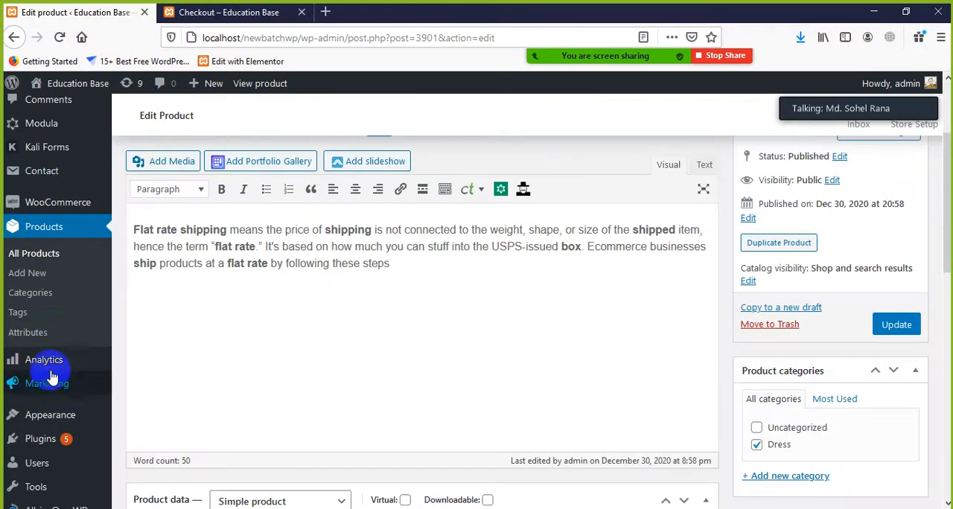
{"action": "mouse_move", "coordinate": [37, 205]}
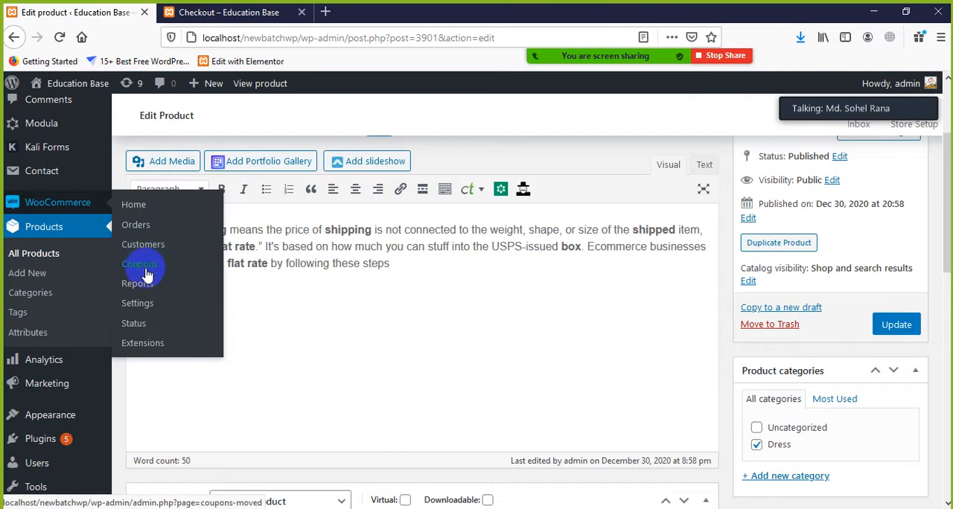
{"action": "scroll", "coordinate": [492, 362], "scroll_direction": "up", "scroll_amount": 3}
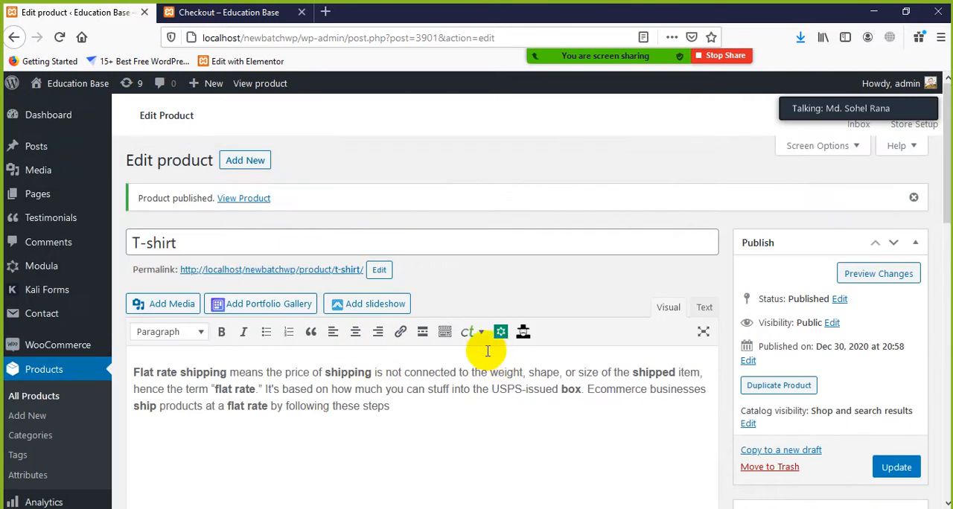
{"action": "left_click", "coordinate": [283, 12]}
{"action": "scroll", "coordinate": [355, 227], "scroll_direction": "down", "scroll_amount": 3}
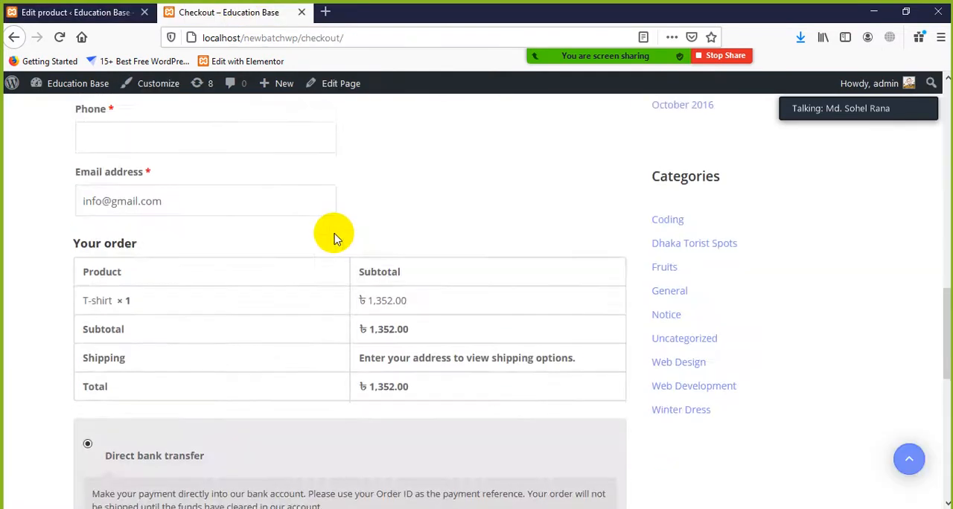
{"action": "scroll", "coordinate": [333, 239], "scroll_direction": "up", "scroll_amount": 10}
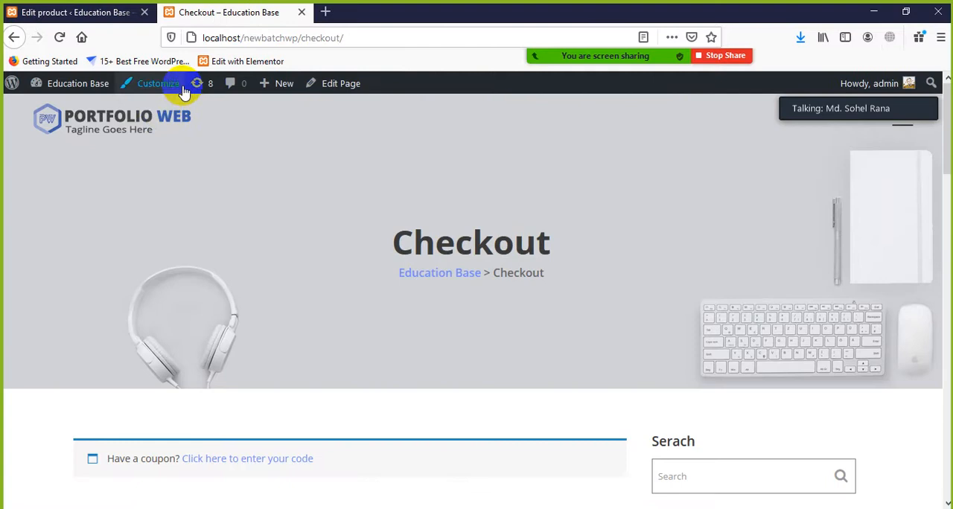
Open the Zoom meeting chat, read the participant's question about selling products through links, and close the chat
{"action": "left_click", "coordinate": [927, 30]}
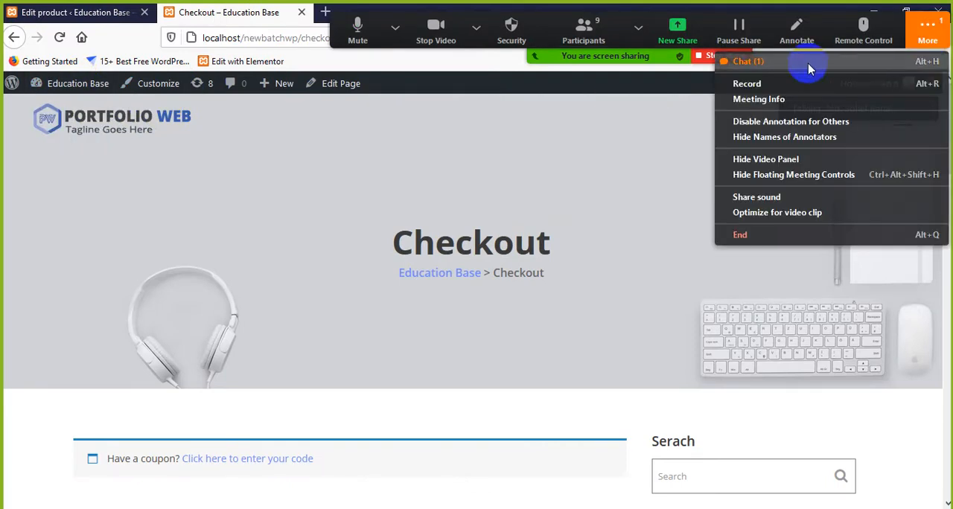
{"action": "left_click", "coordinate": [748, 61]}
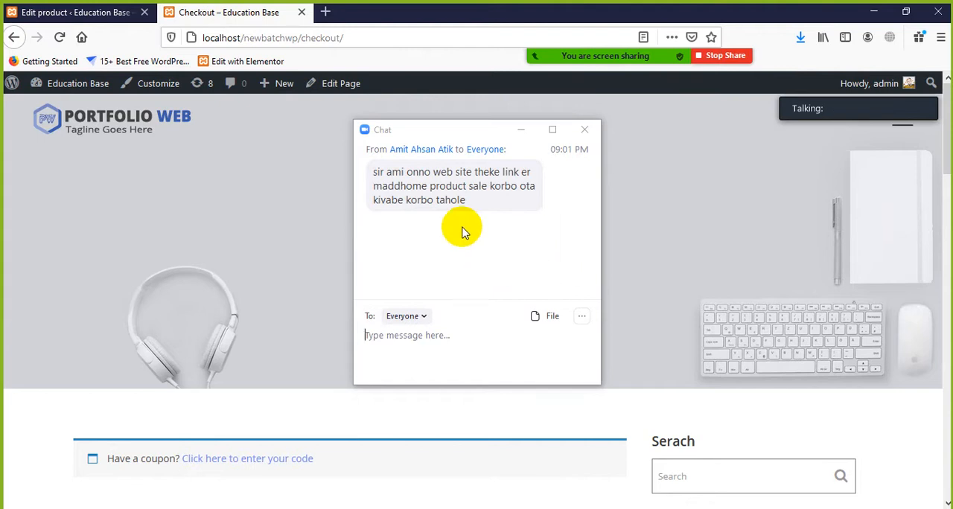
{"action": "left_click", "coordinate": [586, 131]}
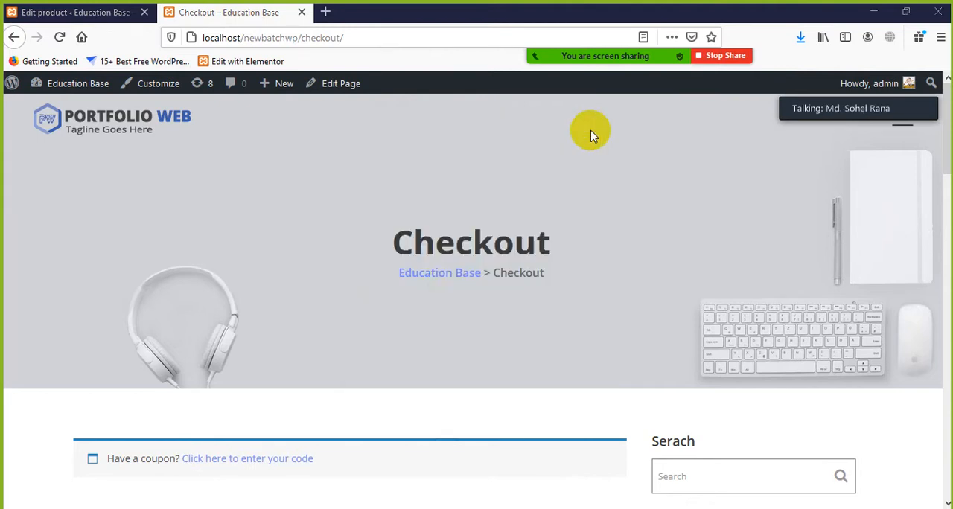
Return to the T-shirt product editor and open the WooCommerce home page in the admin
{"action": "left_click", "coordinate": [107, 13]}
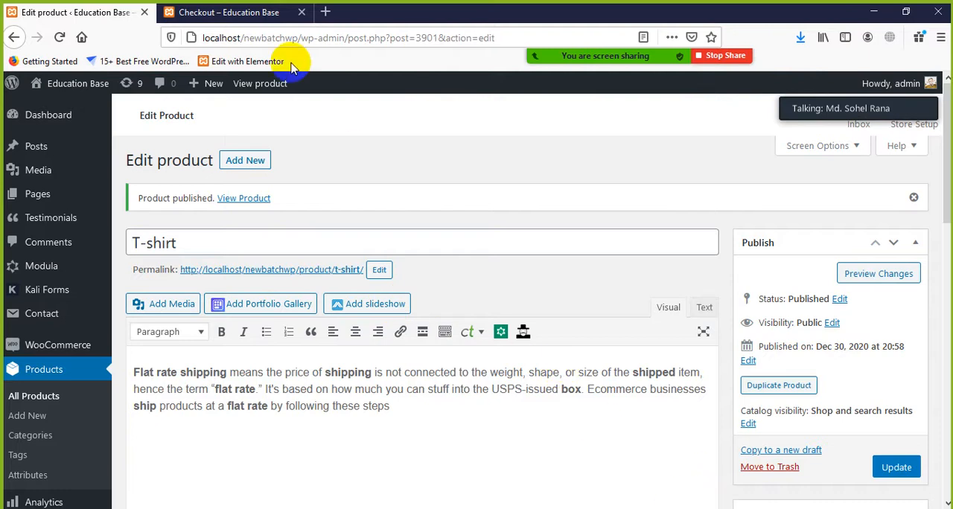
{"action": "left_click", "coordinate": [220, 15]}
{"action": "left_click", "coordinate": [103, 16]}
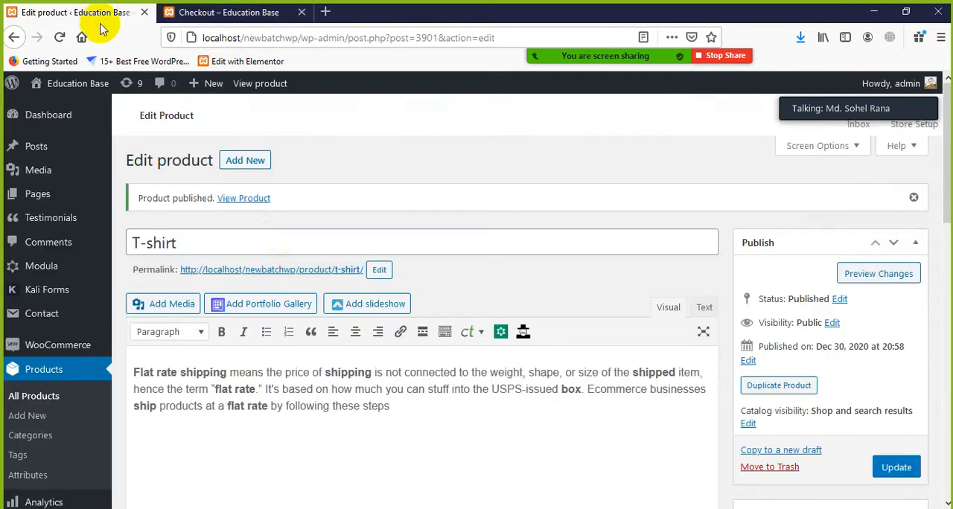
{"action": "left_click", "coordinate": [63, 357]}
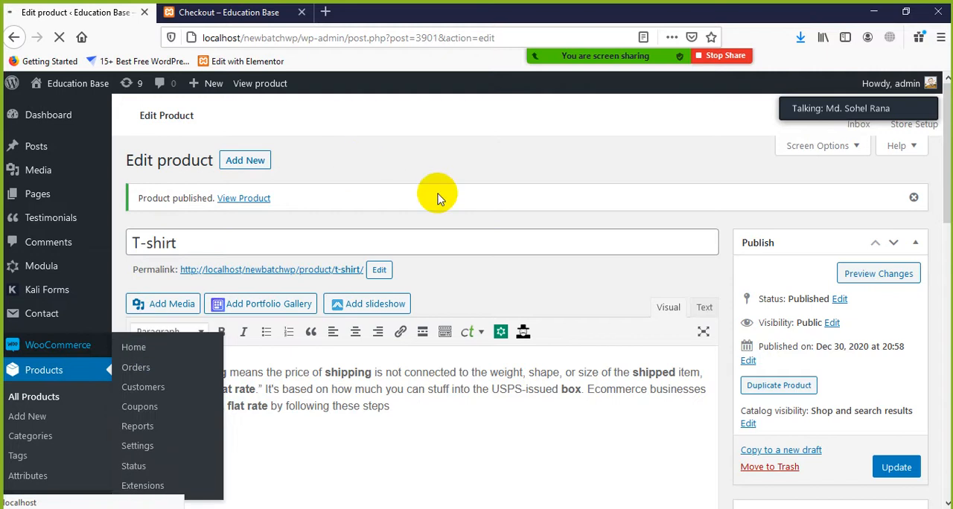
Check the checkout page briefly, and open the Education Base site's front end in a new tab from the admin
{"action": "left_click", "coordinate": [216, 13]}
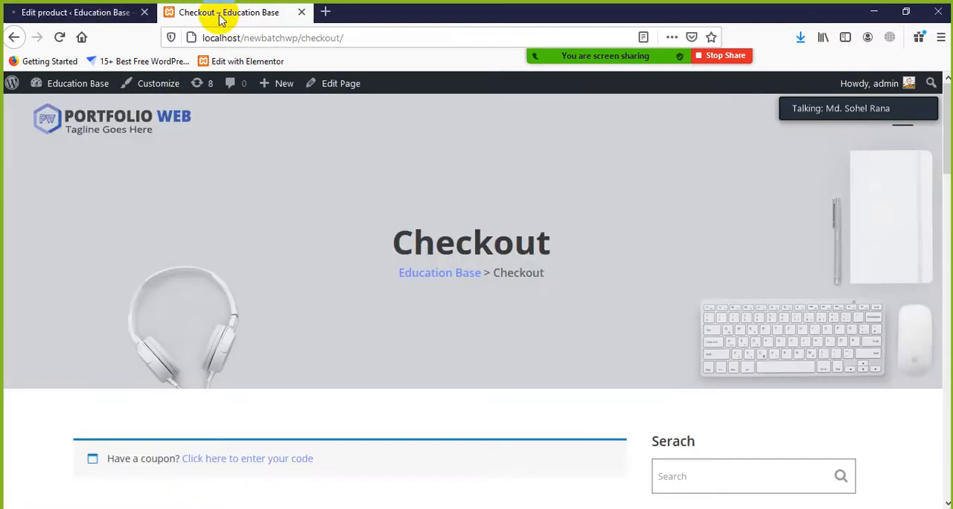
{"action": "left_click", "coordinate": [78, 12]}
{"action": "mouse_move", "coordinate": [64, 90]}
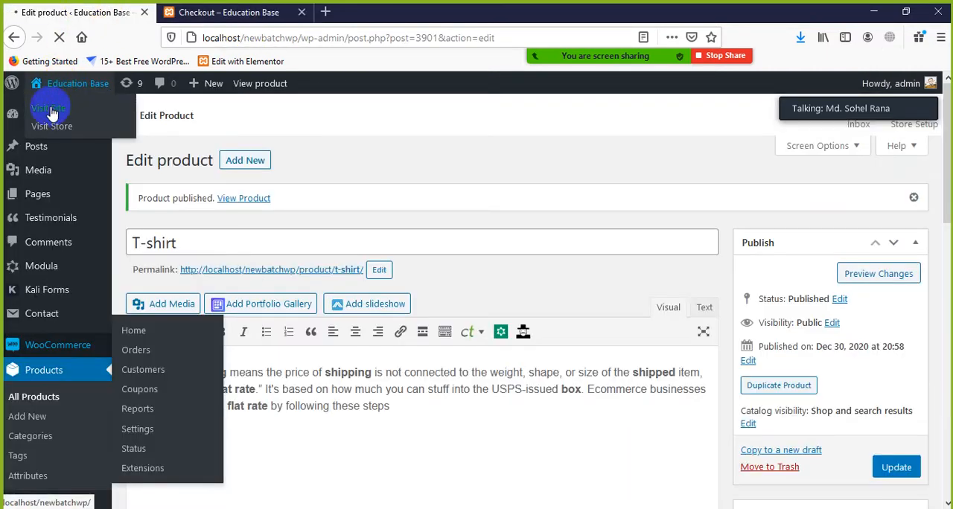
{"action": "middle_click", "coordinate": [52, 111]}
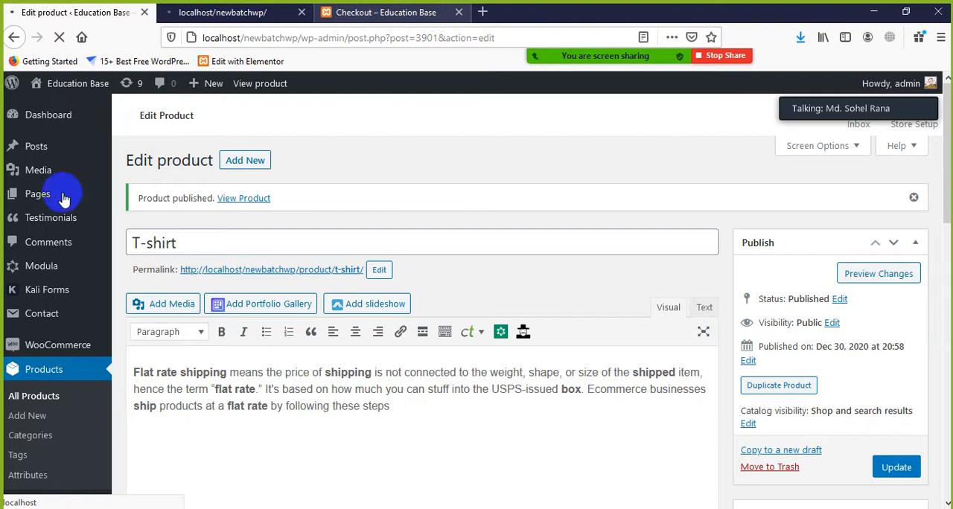
{"action": "scroll", "coordinate": [336, 366], "scroll_direction": "down", "scroll_amount": 10}
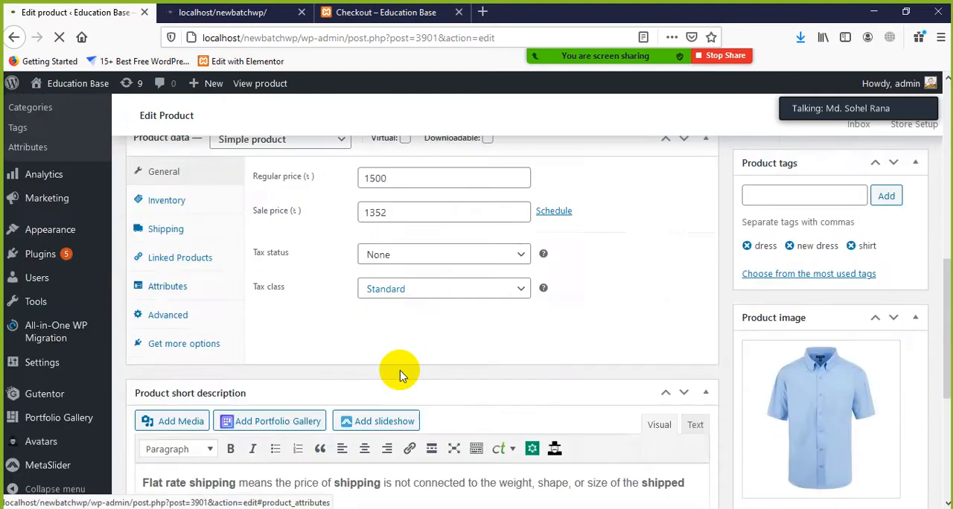
{"action": "scroll", "coordinate": [402, 375], "scroll_direction": "down", "scroll_amount": 3}
{"action": "scroll", "coordinate": [276, 373], "scroll_direction": "down", "scroll_amount": 2}
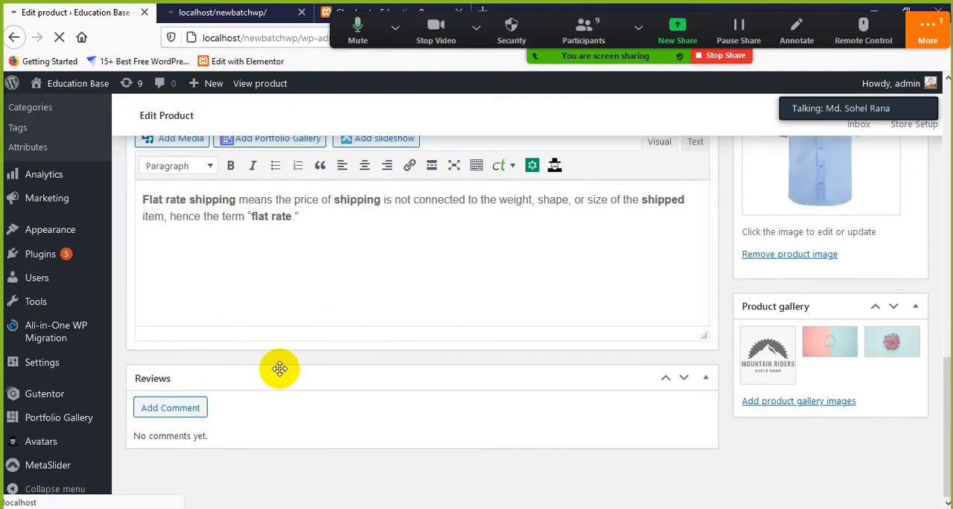
{"action": "scroll", "coordinate": [279, 368], "scroll_direction": "up", "scroll_amount": 5}
Reopen the Zoom meeting chat, highlight the "affiliate marketing" message while reading it, and place the cursor in the message field
{"action": "left_click", "coordinate": [927, 29]}
{"action": "left_click", "coordinate": [826, 26]}
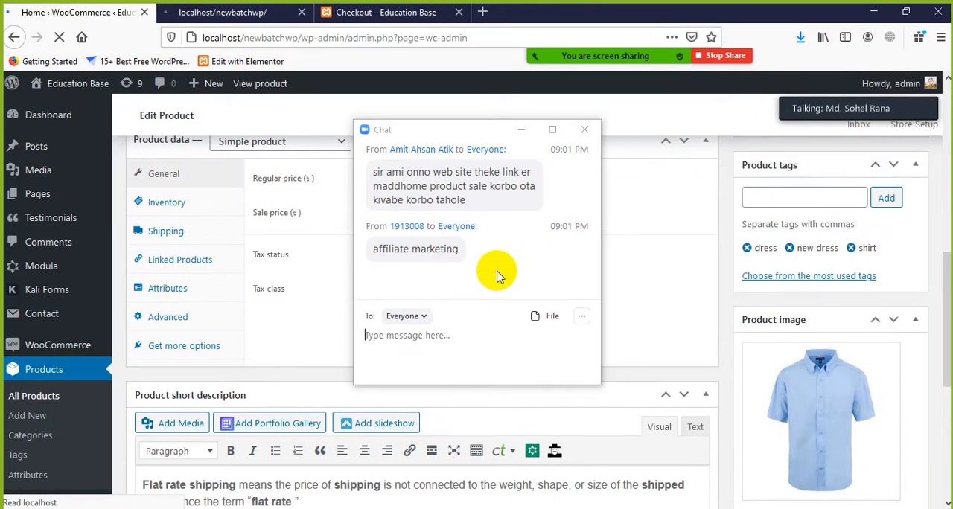
{"action": "left_click_drag", "start_coordinate": [466, 257], "coordinate": [371, 251]}
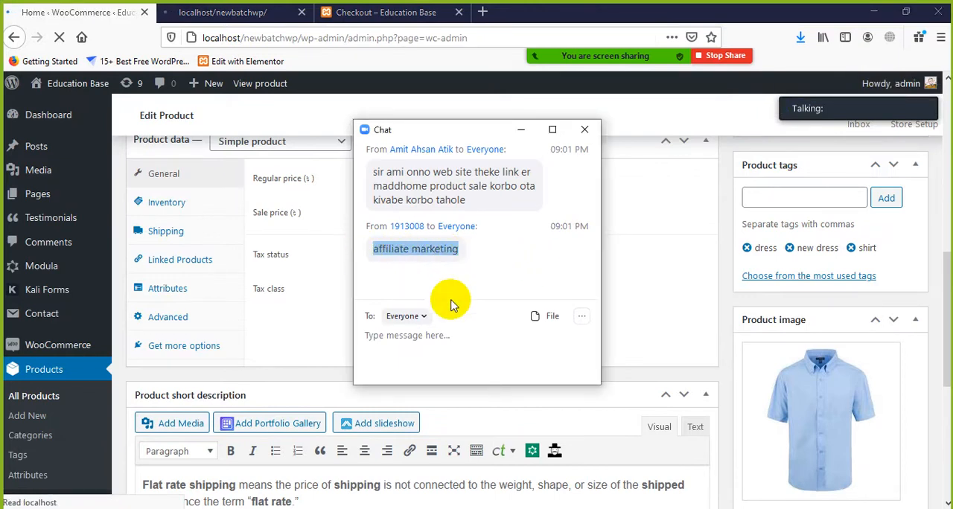
{"action": "left_click", "coordinate": [425, 335]}
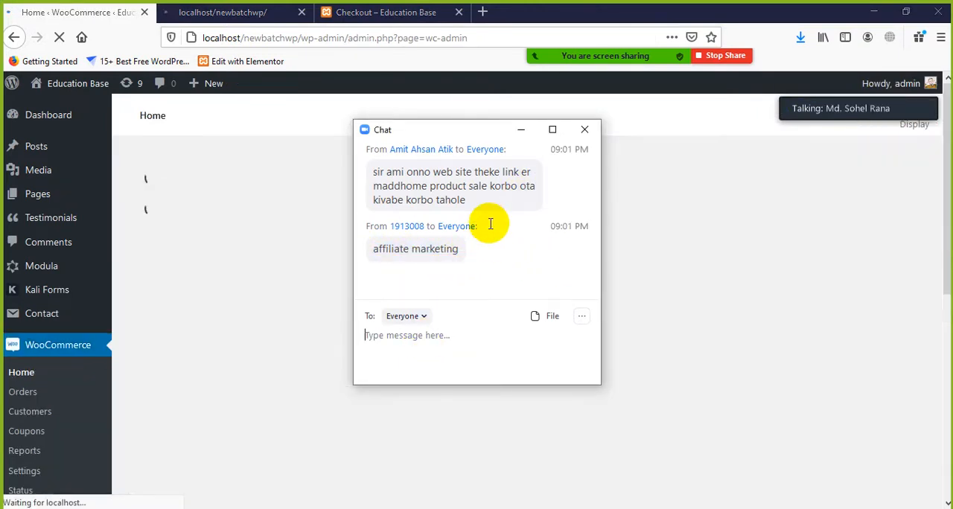
Close the meeting chat, check the front-end tab briefly, and review the Store Details page of the WooCommerce setup wizard
{"action": "left_click", "coordinate": [584, 129]}
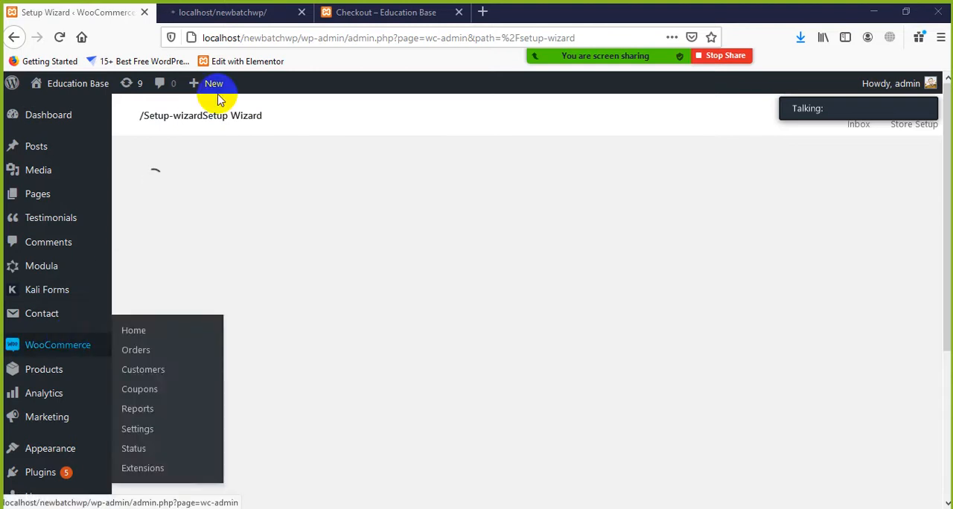
{"action": "left_click", "coordinate": [227, 11]}
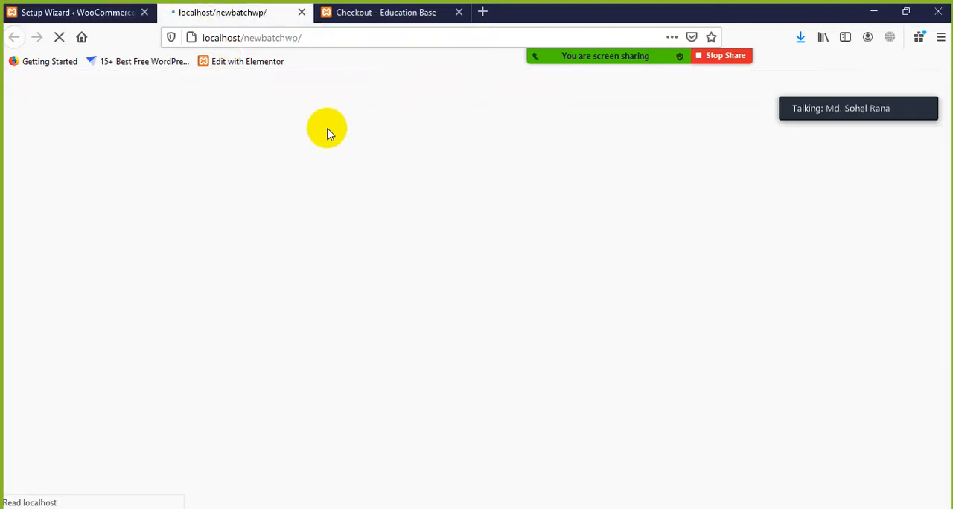
{"action": "left_click", "coordinate": [76, 13]}
{"action": "left_click", "coordinate": [55, 22]}
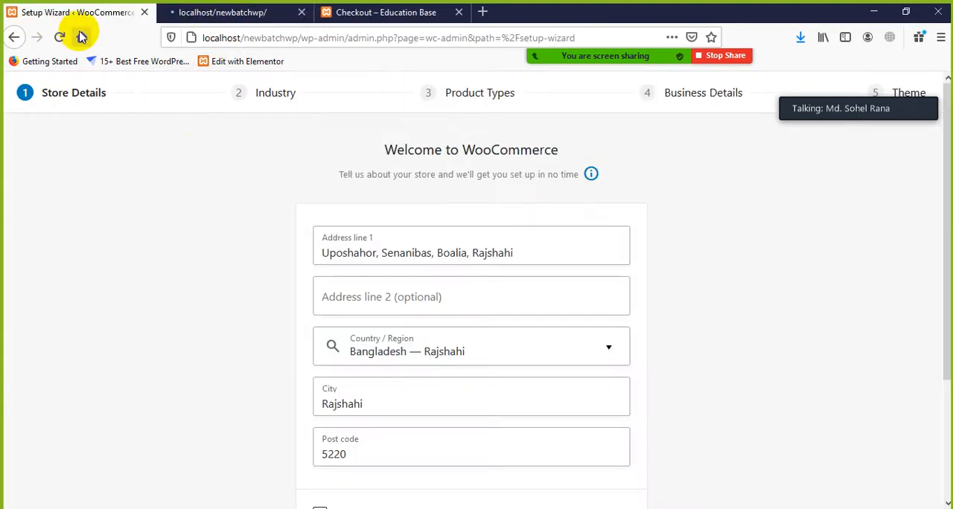
{"action": "scroll", "coordinate": [202, 181], "scroll_direction": "down", "scroll_amount": 3}
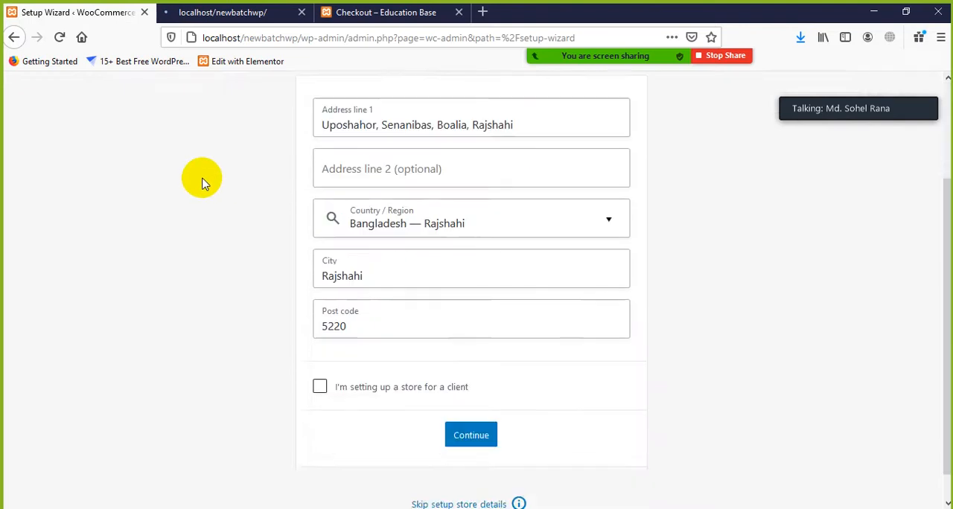
{"action": "scroll", "coordinate": [193, 174], "scroll_direction": "up", "scroll_amount": 3}
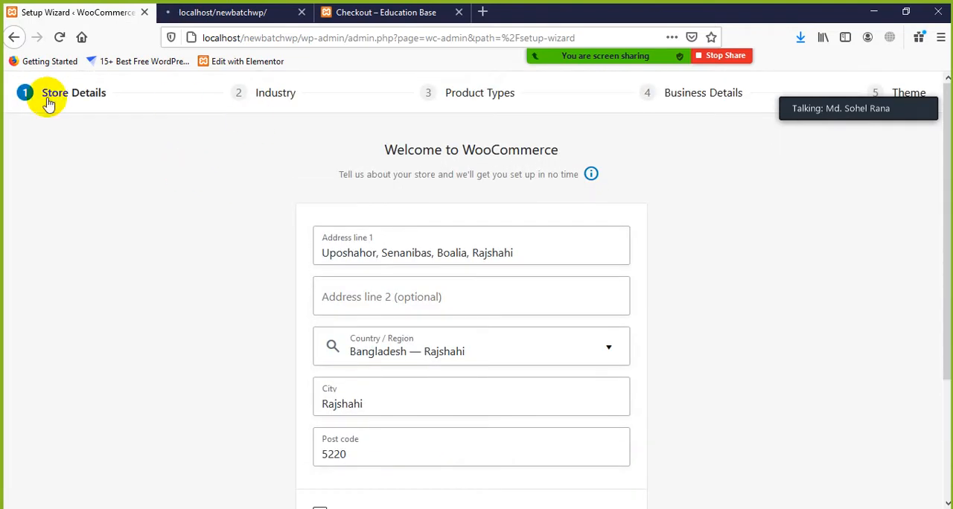
{"action": "scroll", "coordinate": [402, 321], "scroll_direction": "down", "scroll_amount": 3}
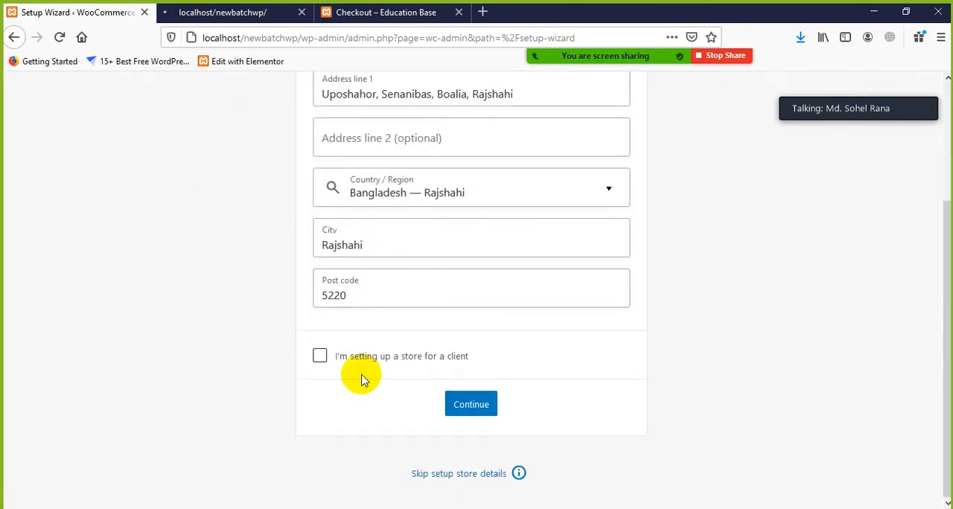
{"action": "scroll", "coordinate": [350, 362], "scroll_direction": "up", "scroll_amount": 3}
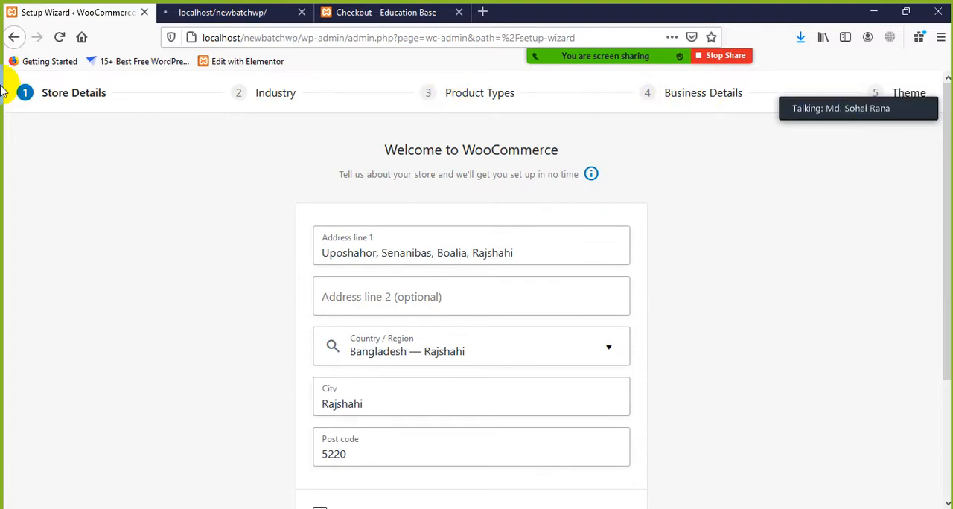
Open the Customizer from the Education Base site's front end and look through its list of option sections
{"action": "left_click", "coordinate": [181, 12]}
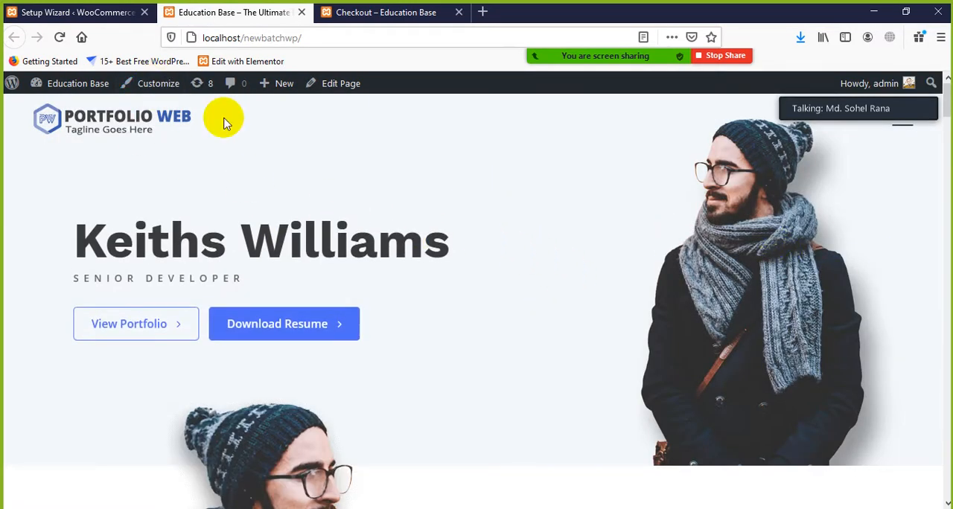
{"action": "left_click", "coordinate": [154, 87]}
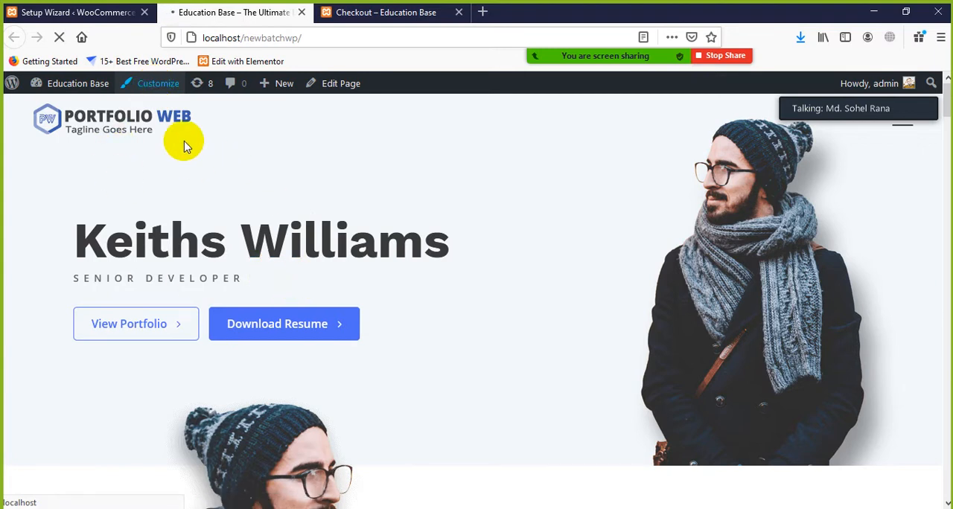
{"action": "scroll", "coordinate": [634, 251], "scroll_direction": "down", "scroll_amount": 10}
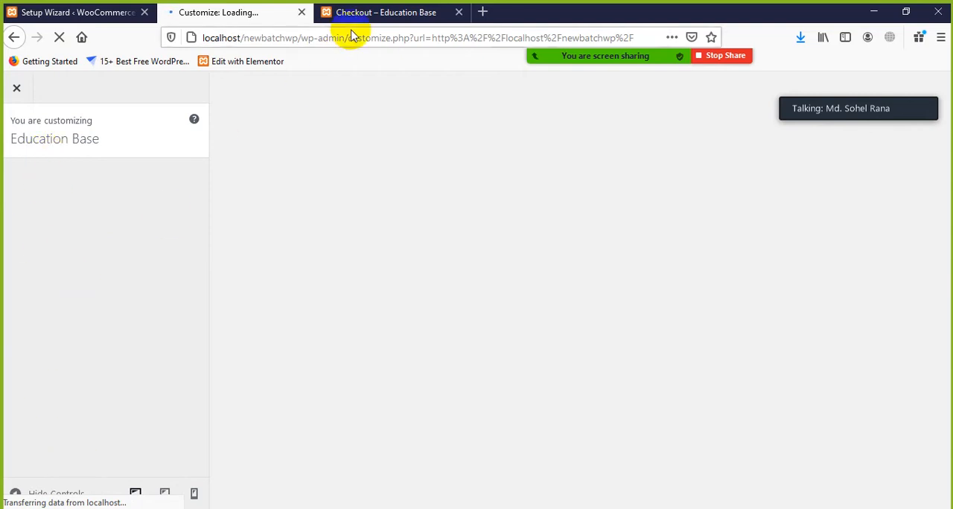
{"action": "scroll", "coordinate": [41, 290], "scroll_direction": "down", "scroll_amount": 2}
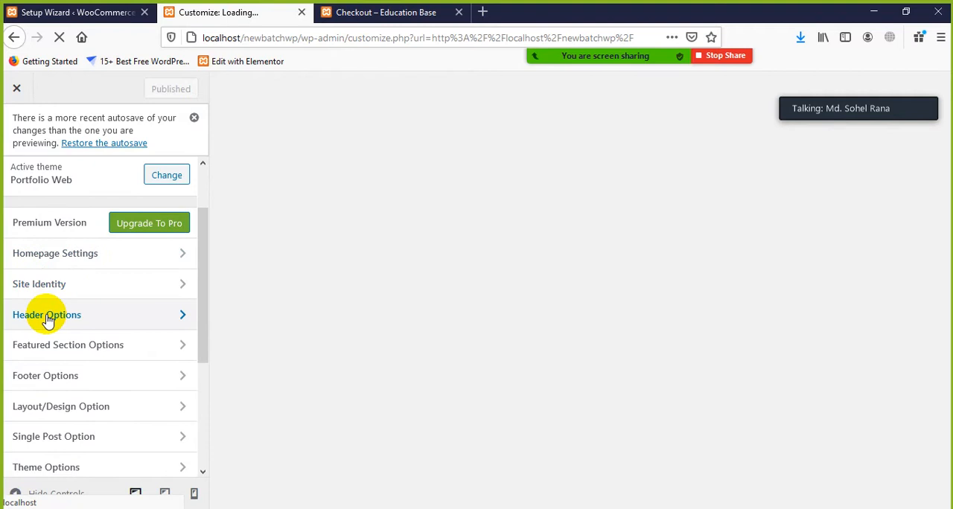
{"action": "scroll", "coordinate": [47, 320], "scroll_direction": "down", "scroll_amount": 5}
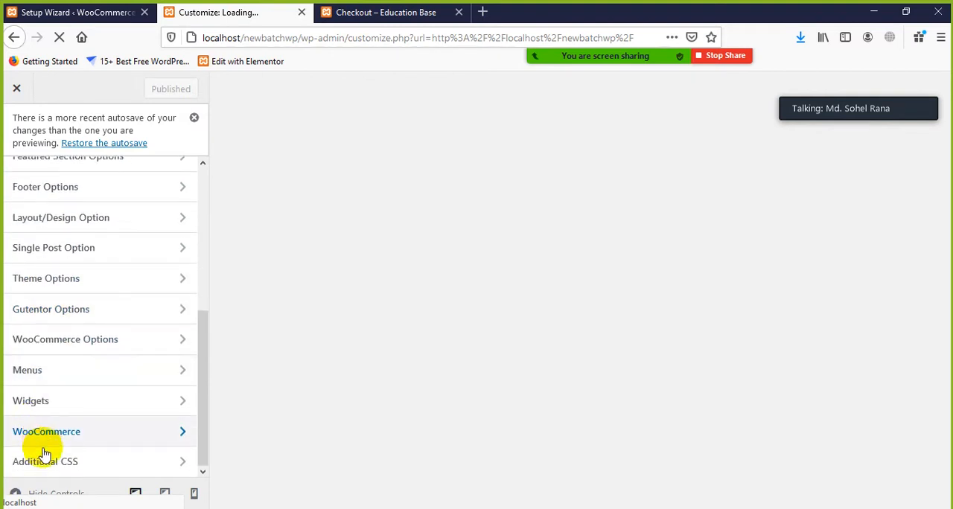
{"action": "scroll", "coordinate": [70, 387], "scroll_direction": "up", "scroll_amount": 7}
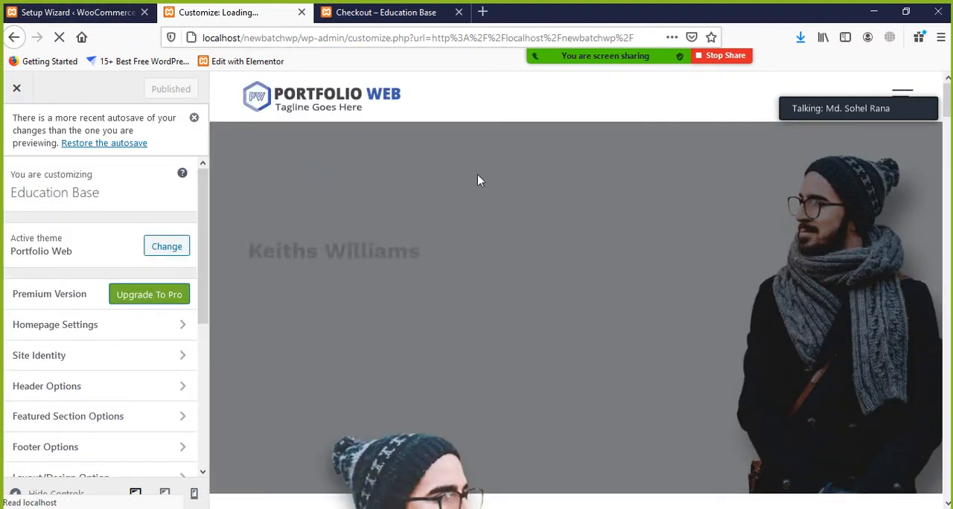
Look over the home page preview in the Customizer, check the WooCommerce setup wizard briefly, and return to the Customizer
{"action": "scroll", "coordinate": [504, 265], "scroll_direction": "down", "scroll_amount": 5}
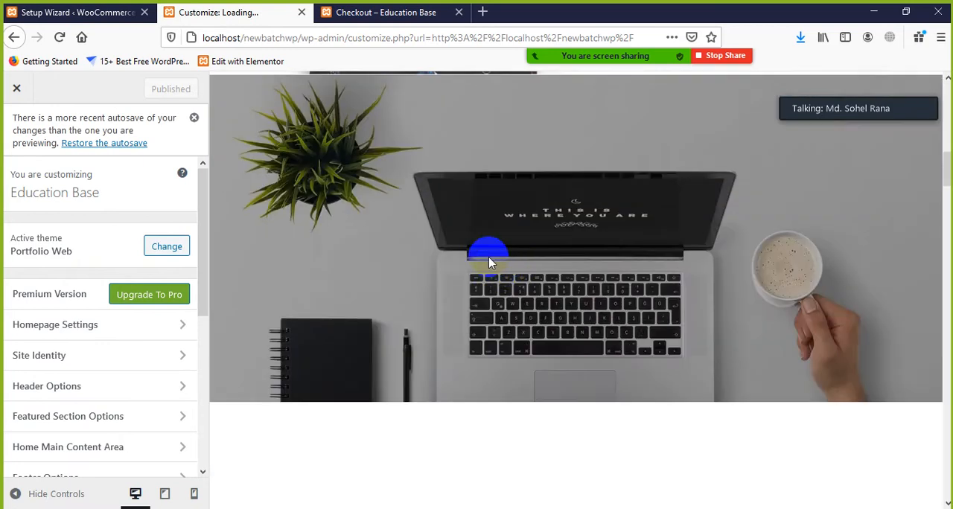
{"action": "scroll", "coordinate": [489, 255], "scroll_direction": "up", "scroll_amount": 5}
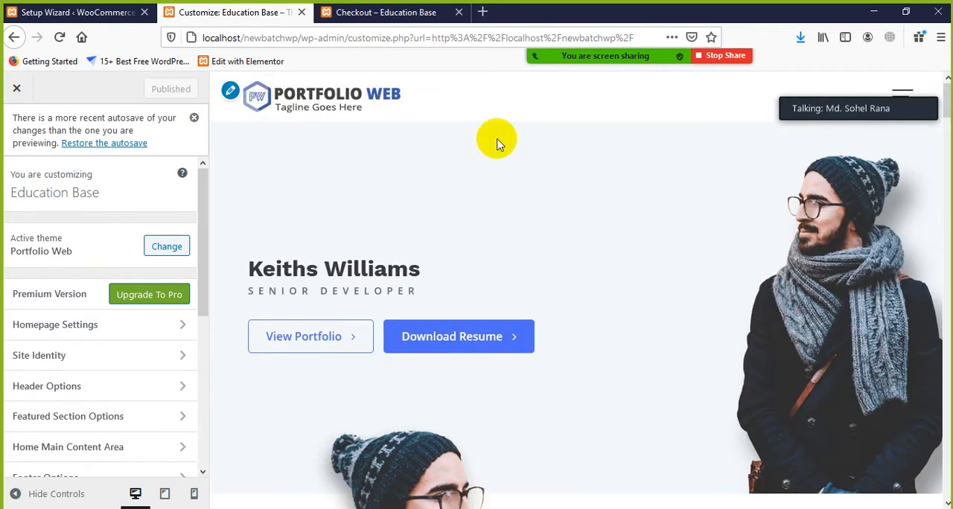
{"action": "left_click", "coordinate": [97, 12]}
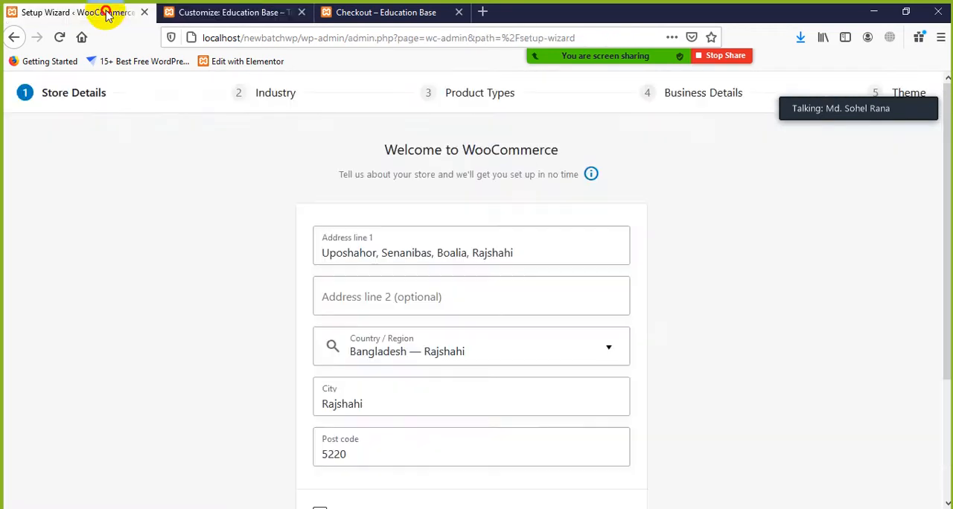
{"action": "left_click", "coordinate": [245, 12]}
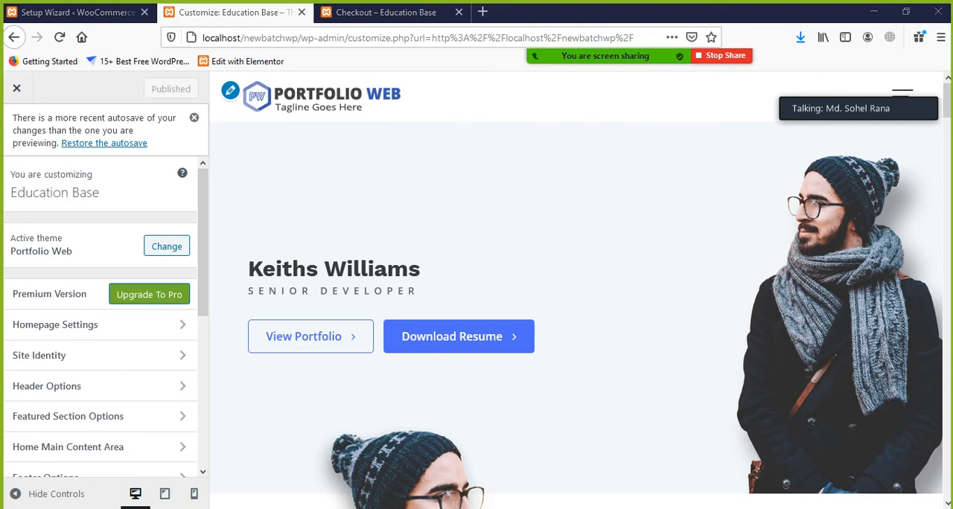
{"action": "mouse_move", "coordinate": [588, 56]}
{"action": "left_click", "coordinate": [476, 28]}
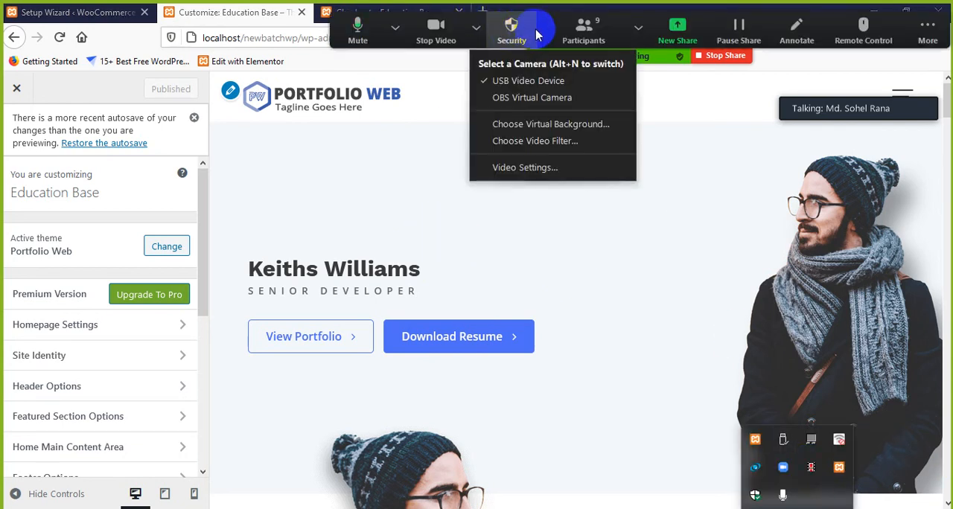
{"action": "left_click", "coordinate": [535, 34]}
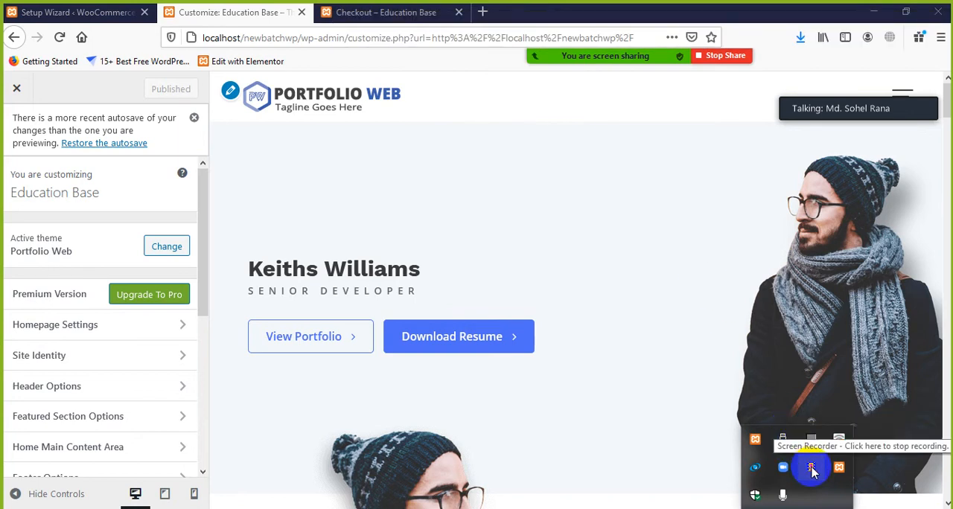
{"action": "left_click", "coordinate": [648, 257]}
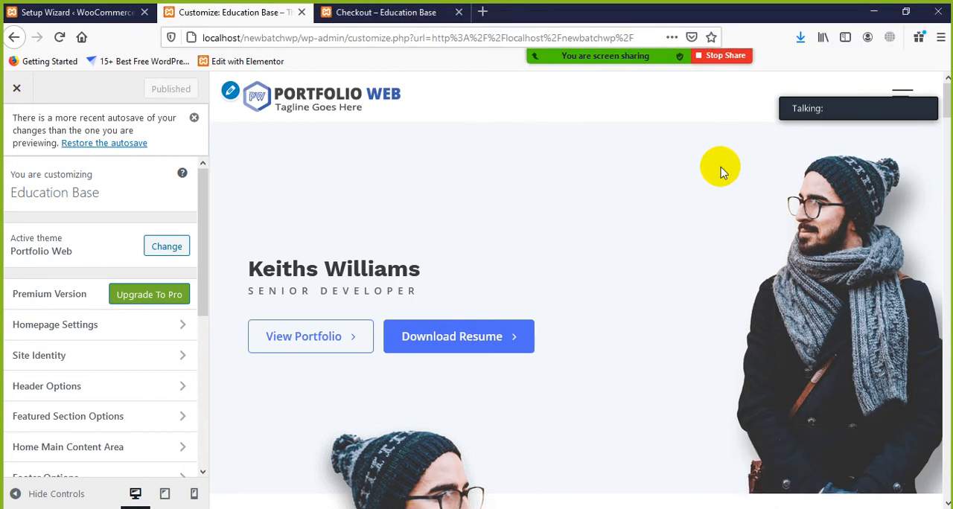
Stop sharing the screen in the Zoom meeting and show the hidden system tray icons
{"action": "left_click", "coordinate": [719, 56]}
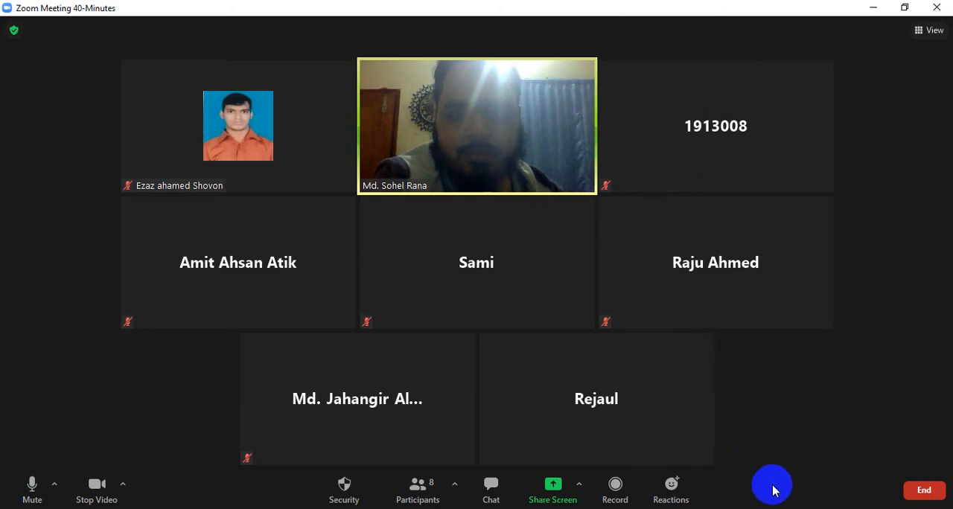
{"action": "left_click", "coordinate": [797, 508]}
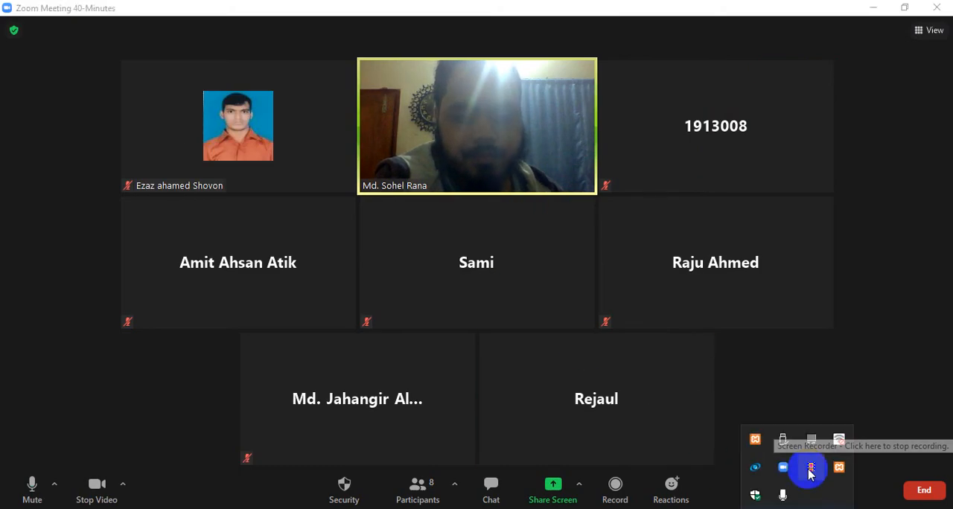